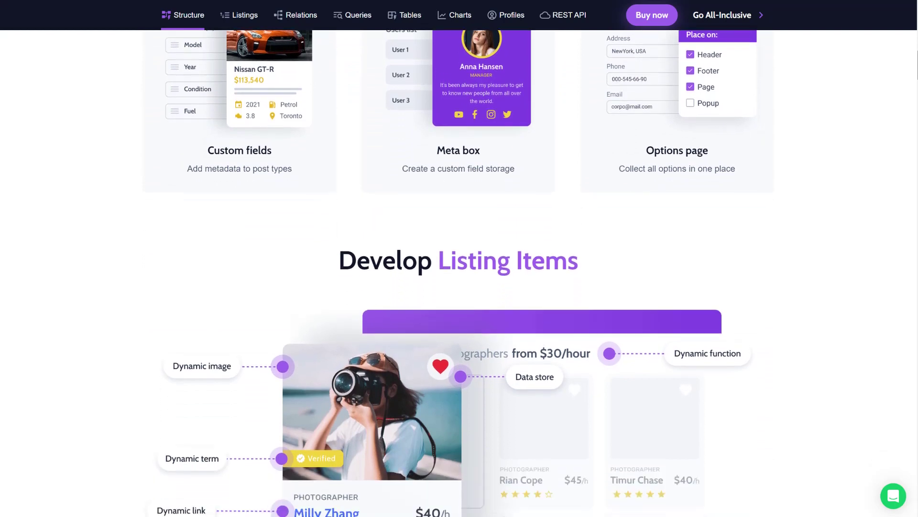
# Look through the JetEngine product page's sections on listing items, grid layouts, dynamic features, user data and relationships.
pyautogui.scroll(-7, 460, 258)
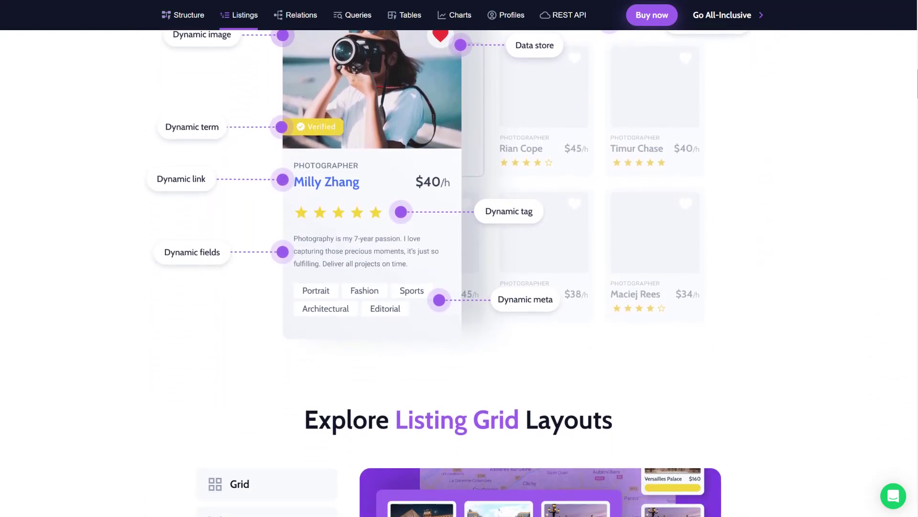
pyautogui.scroll(-6, 459, 273)
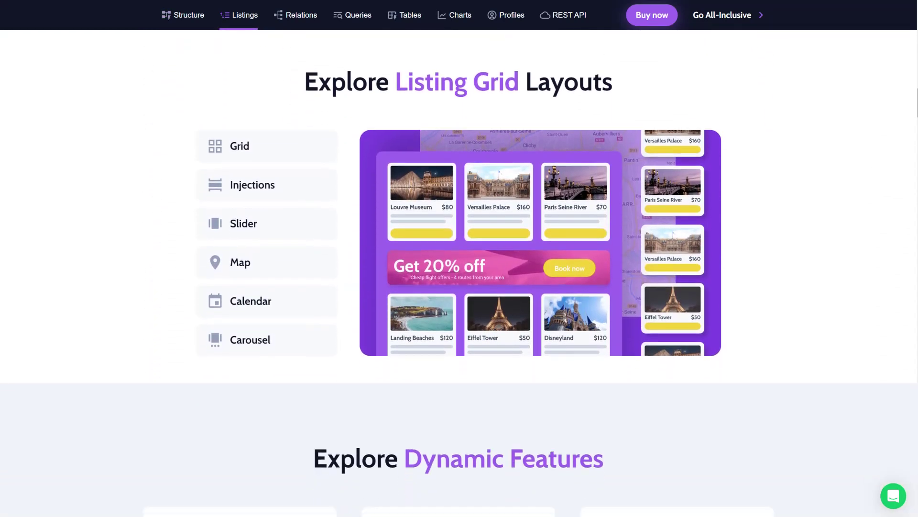
pyautogui.scroll(-9, 459, 273)
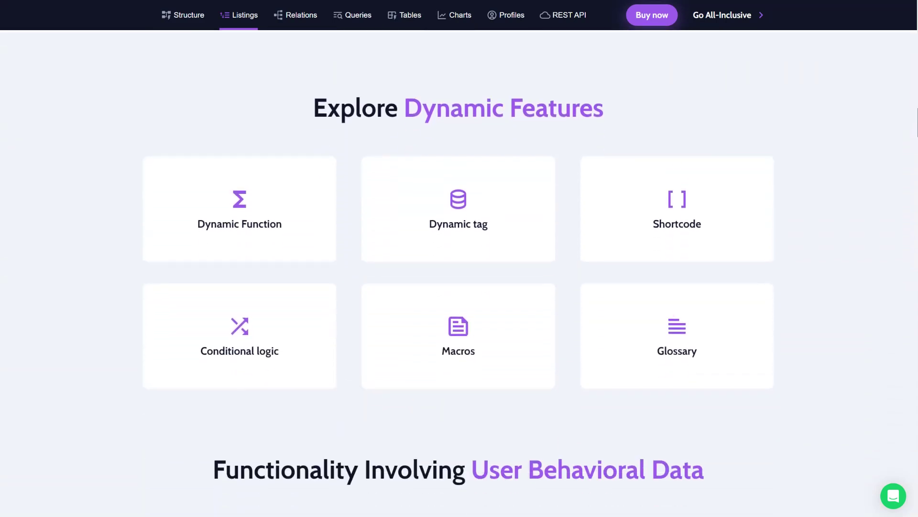
pyautogui.scroll(-10, 459, 258)
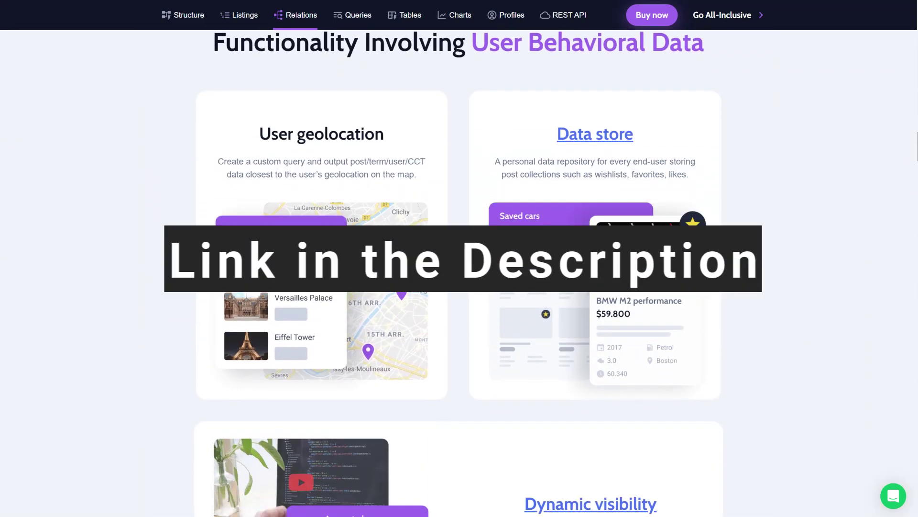
pyautogui.scroll(-7, 459, 272)
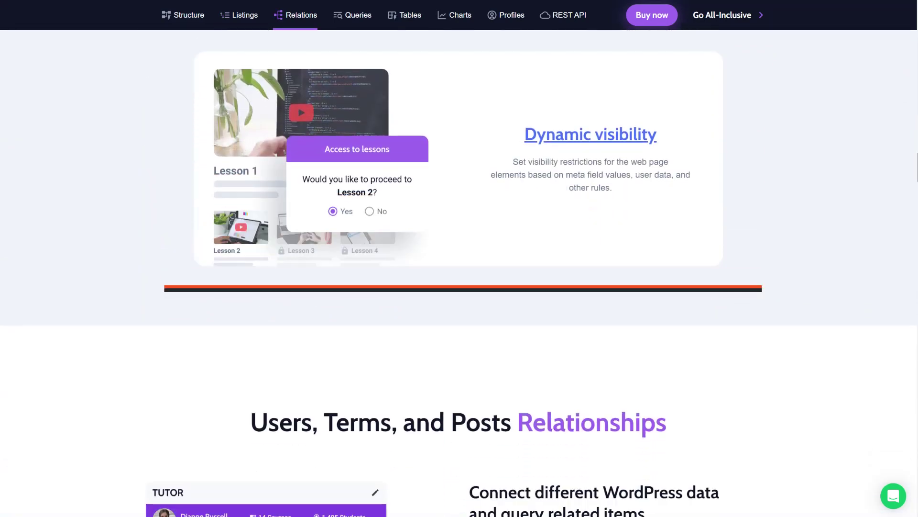
pyautogui.scroll(-11, 459, 273)
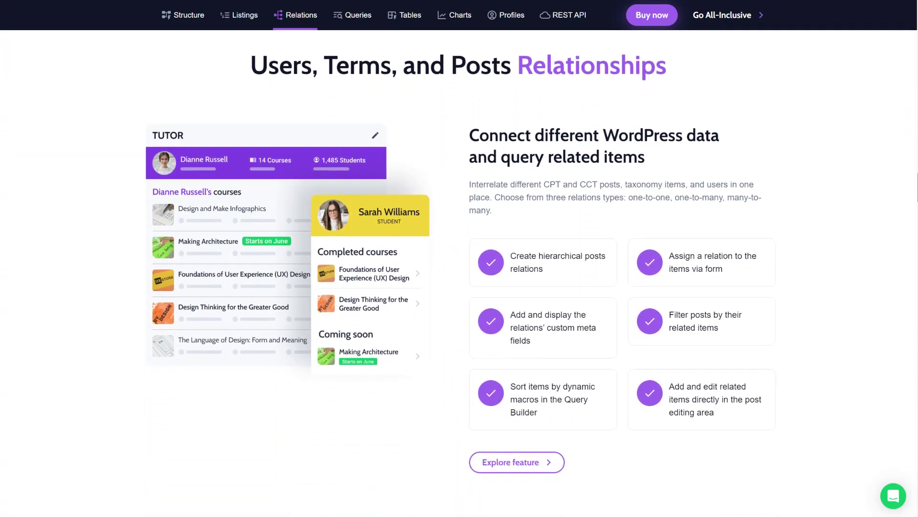
pyautogui.scroll(-3, 459, 273)
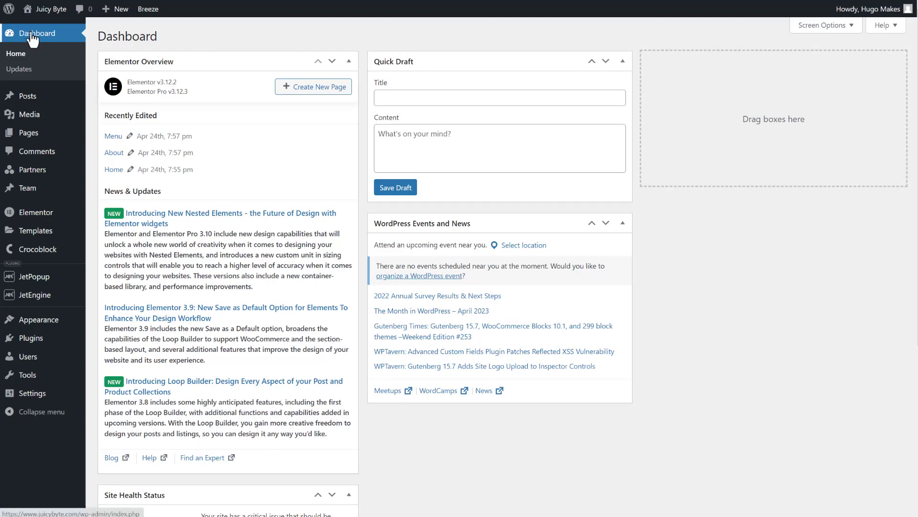
# Switch to the WordPress admin and start a new custom post type in JetEngine.
pyautogui.moveTo(39, 34)
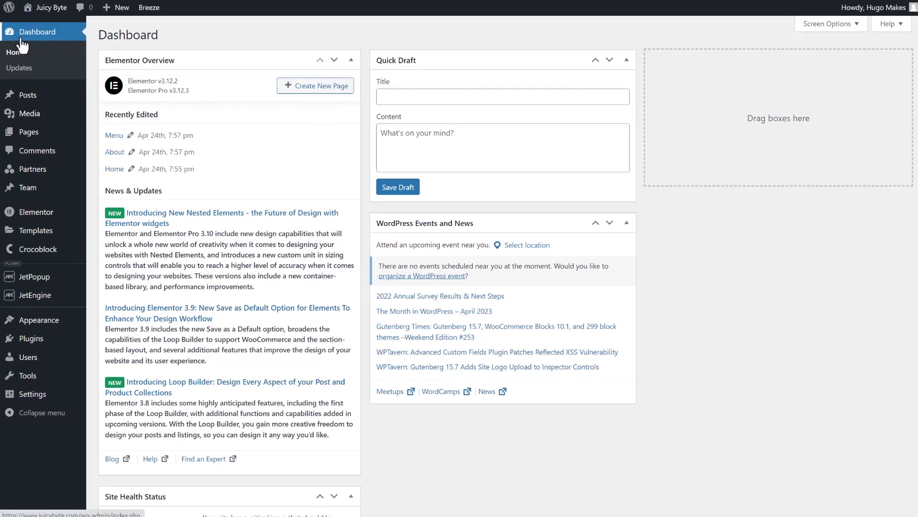
pyautogui.moveTo(57, 302)
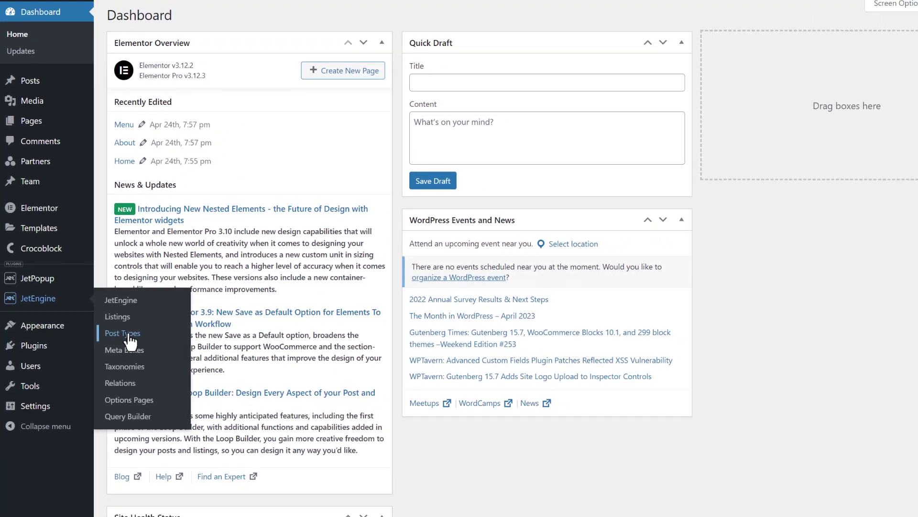
pyautogui.click(129, 334)
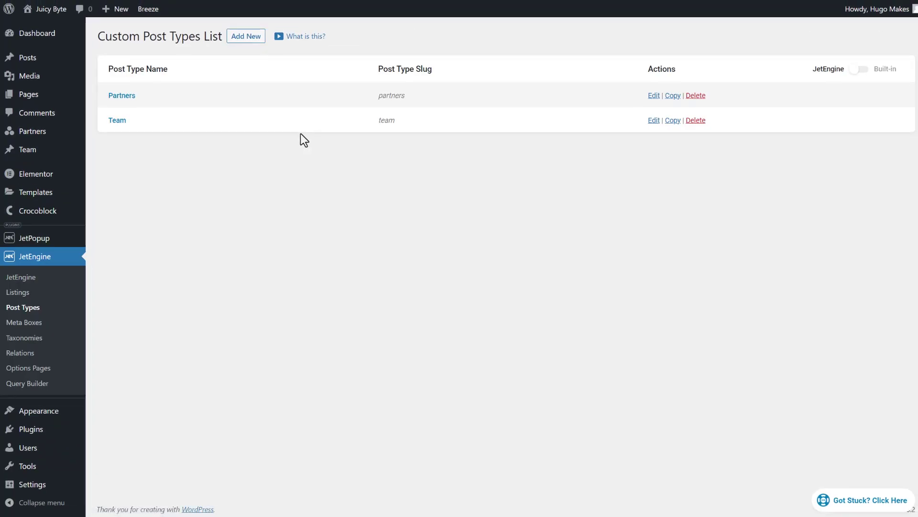
pyautogui.click(237, 45)
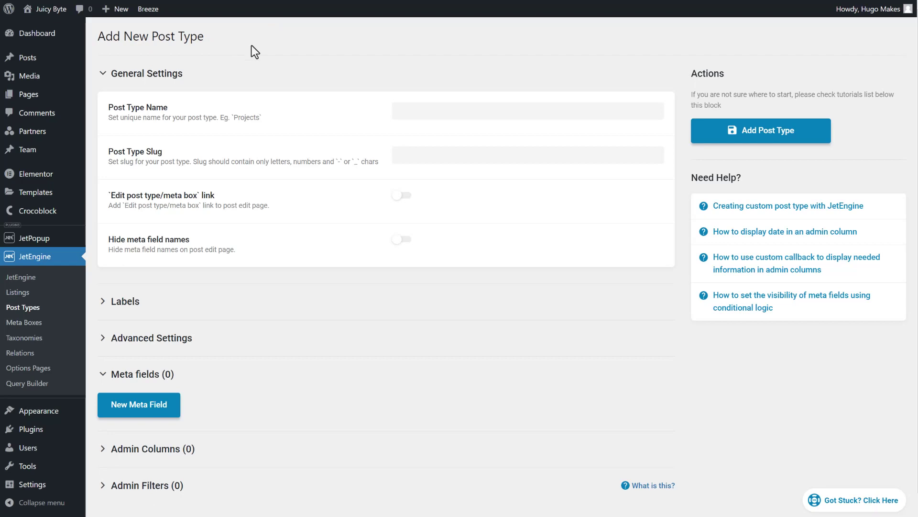
# Name the post type Press and give it the slug press.
pyautogui.click(414, 114)
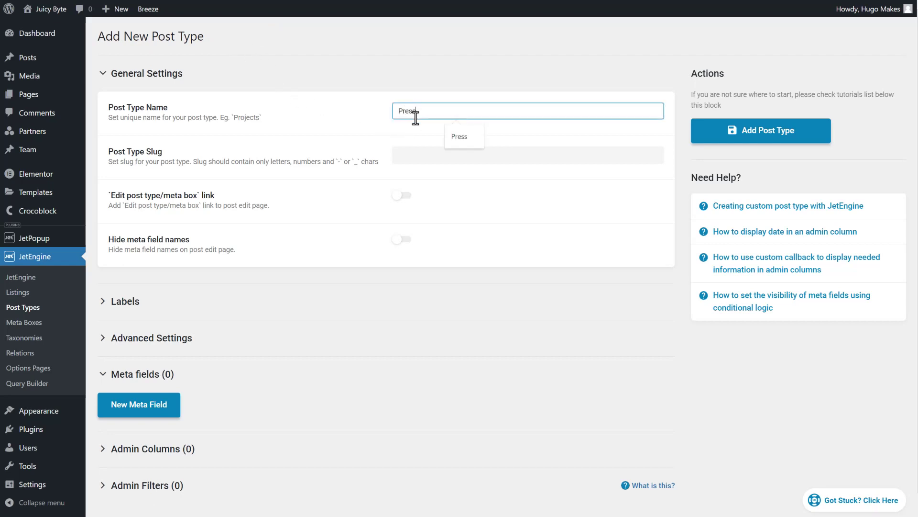
pyautogui.click(414, 153)
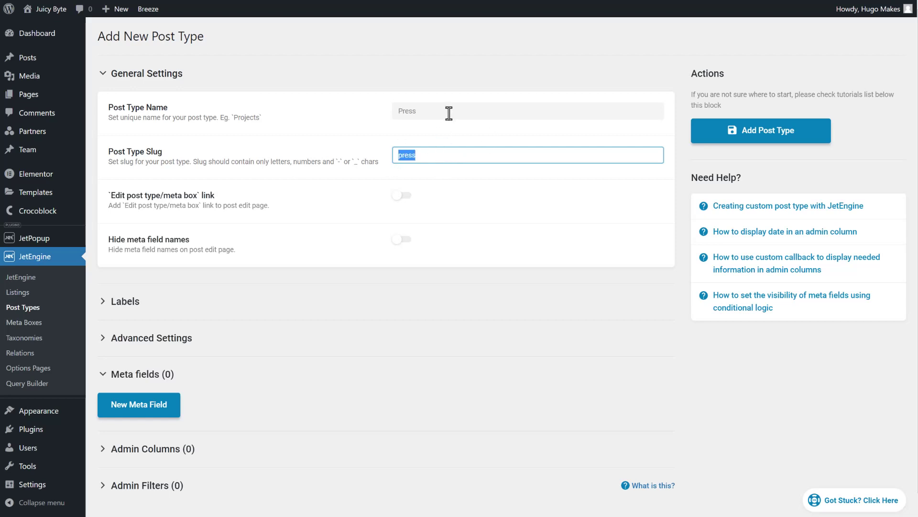
pyautogui.click(458, 154)
# Add Thumbnail (Featured Image) and Excerpt to the supported features in the advanced settings, and create the post type.
pyautogui.scroll(-1, 140, 218)
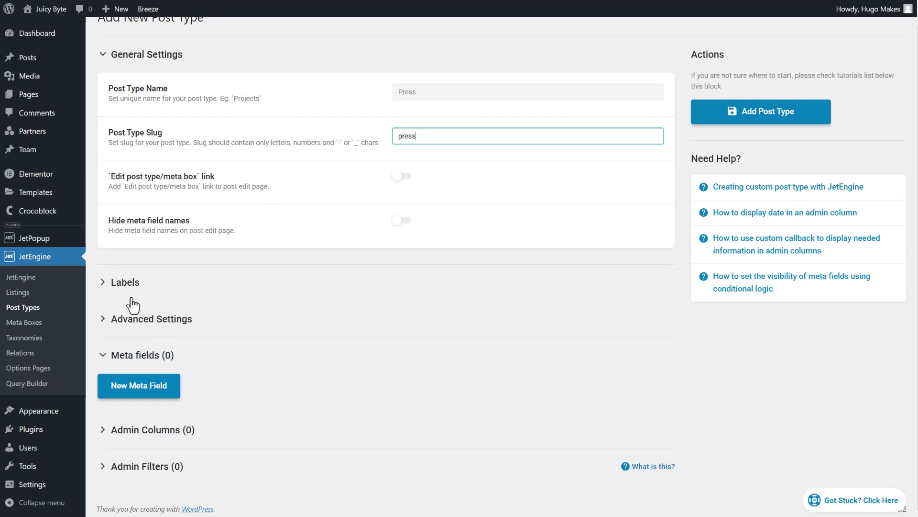
pyautogui.click(154, 328)
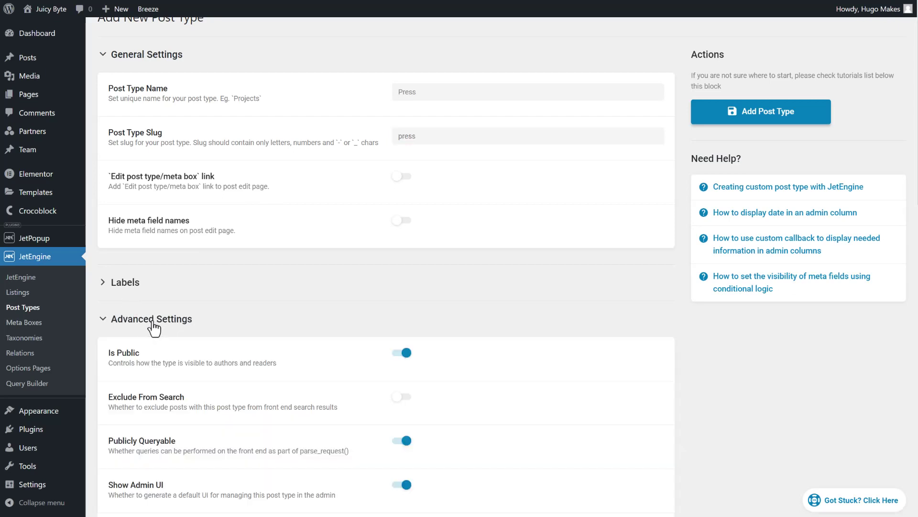
pyautogui.scroll(-3, 222, 261)
pyautogui.scroll(-1, 257, 271)
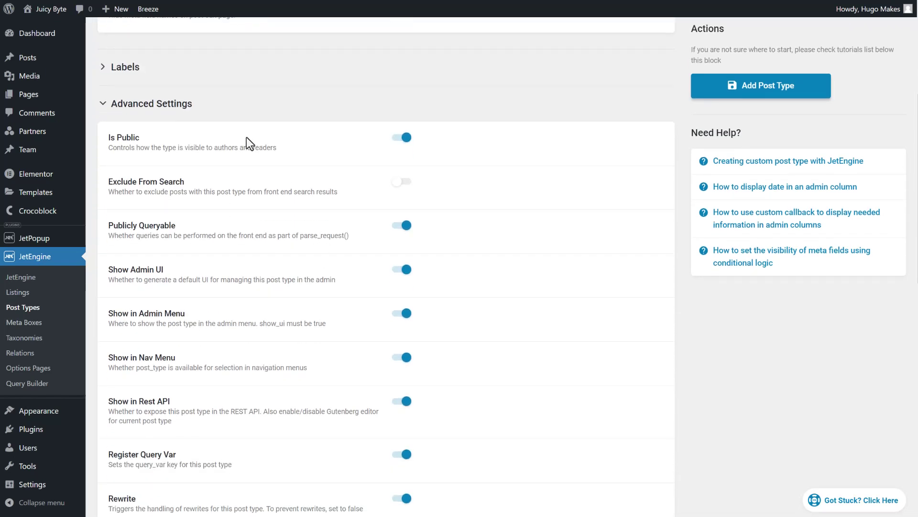
pyautogui.scroll(-7, 262, 149)
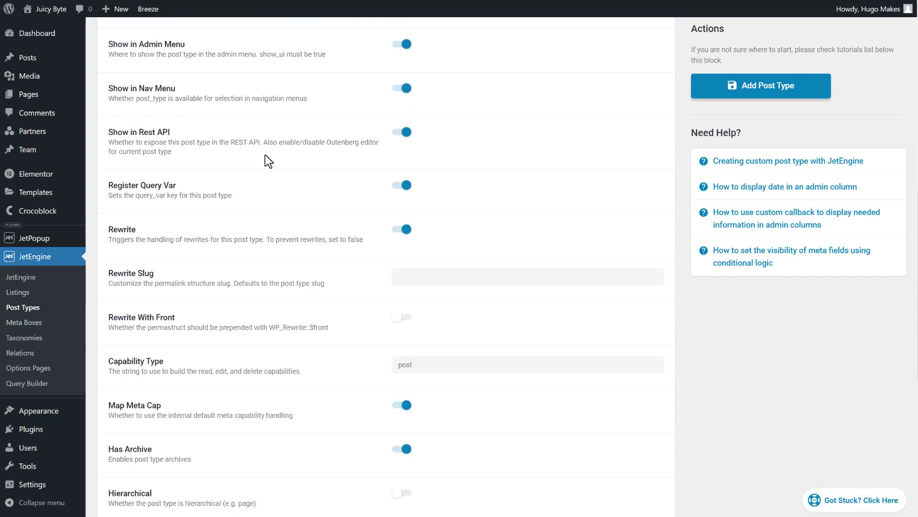
pyautogui.scroll(-5, 265, 154)
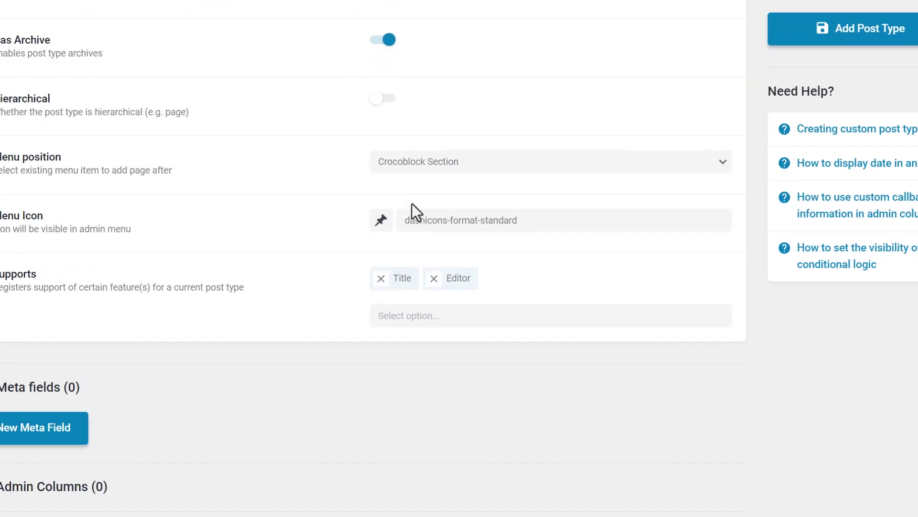
pyautogui.click(420, 315)
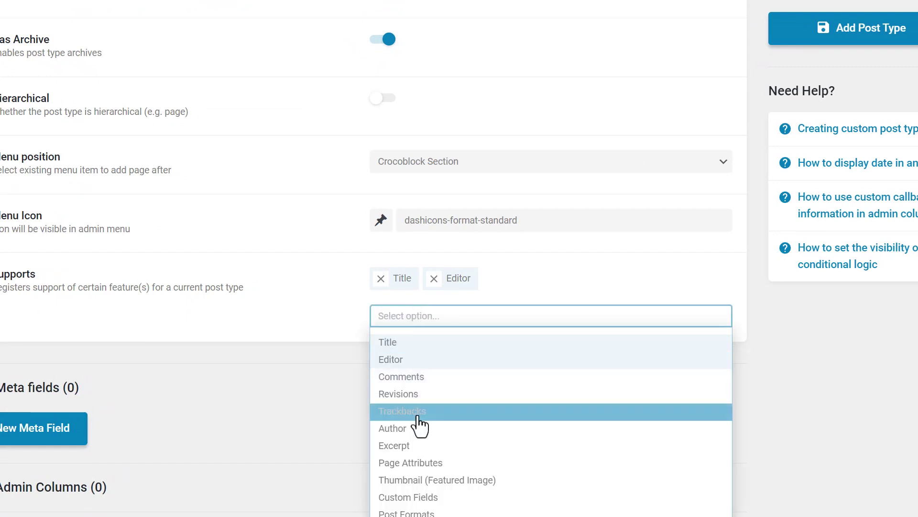
pyautogui.click(423, 482)
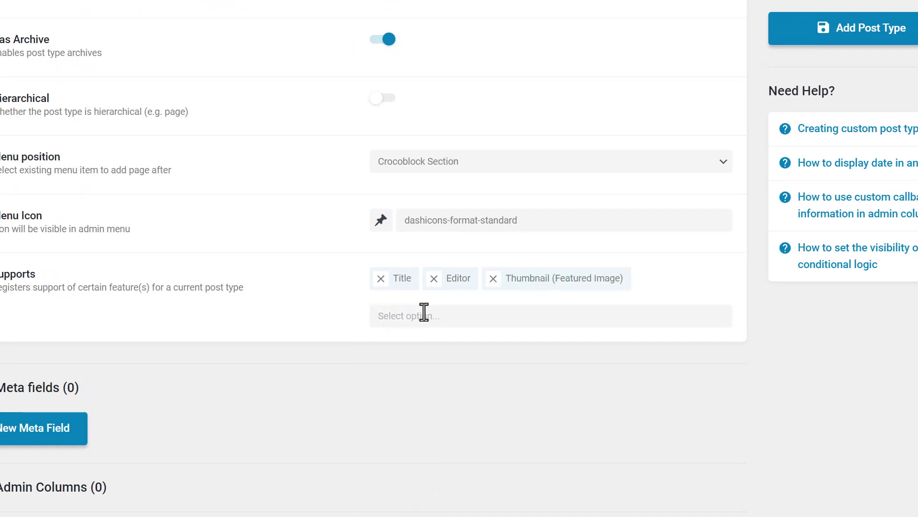
pyautogui.click(424, 312)
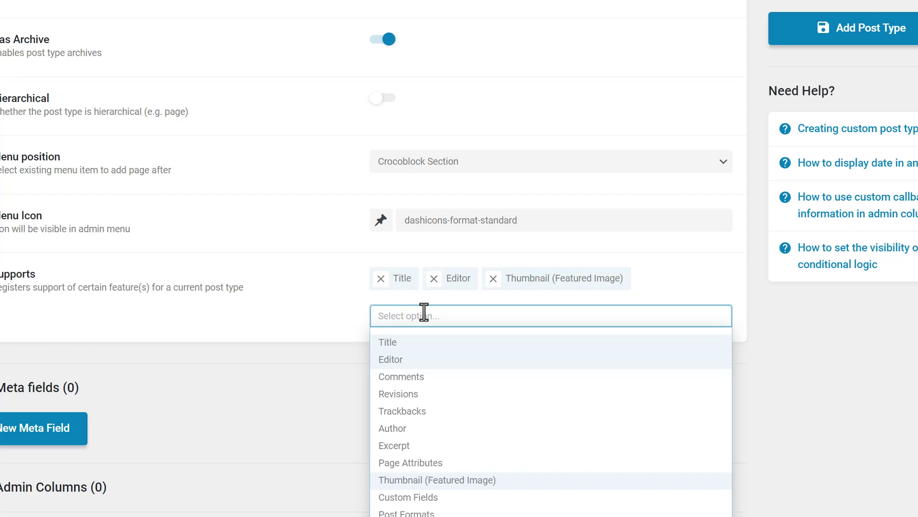
pyautogui.click(431, 447)
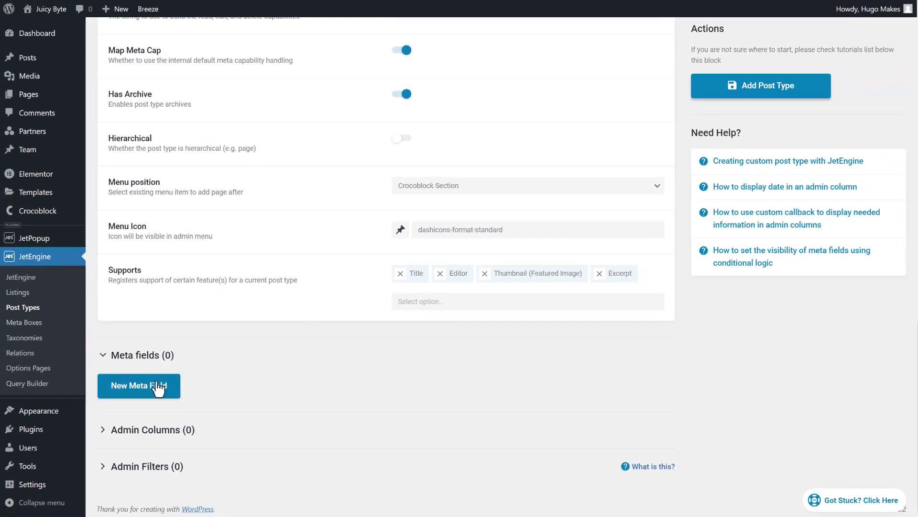
pyautogui.click(744, 91)
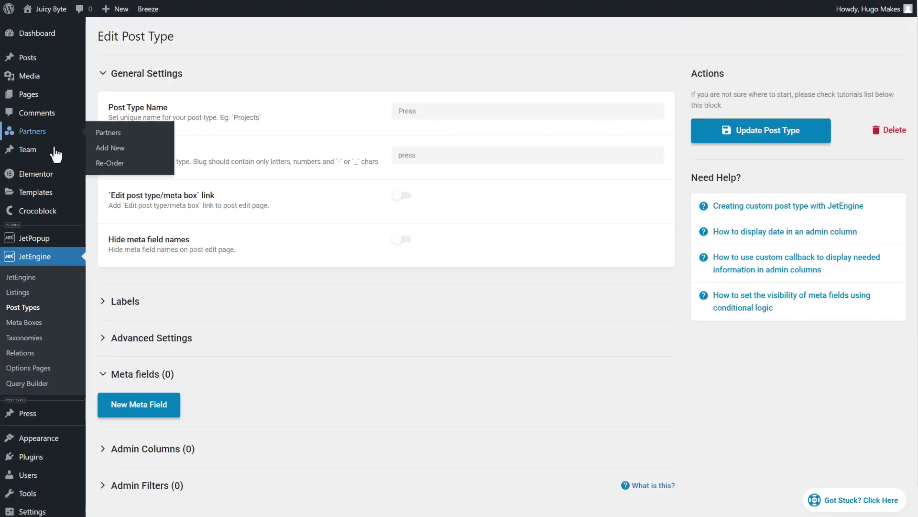
# Open the menu icon picker in the Press post type's advanced settings and prepare an icon search.
pyautogui.moveTo(24, 421)
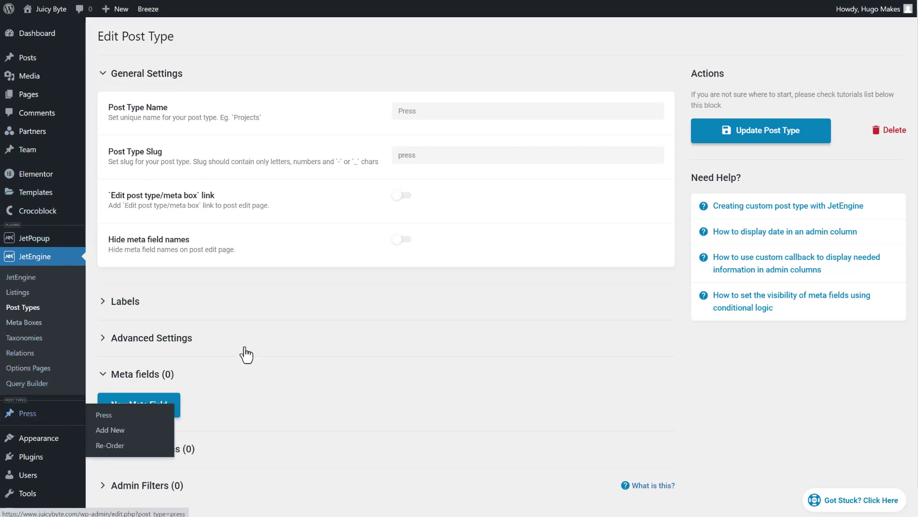
pyautogui.scroll(-1, 233, 275)
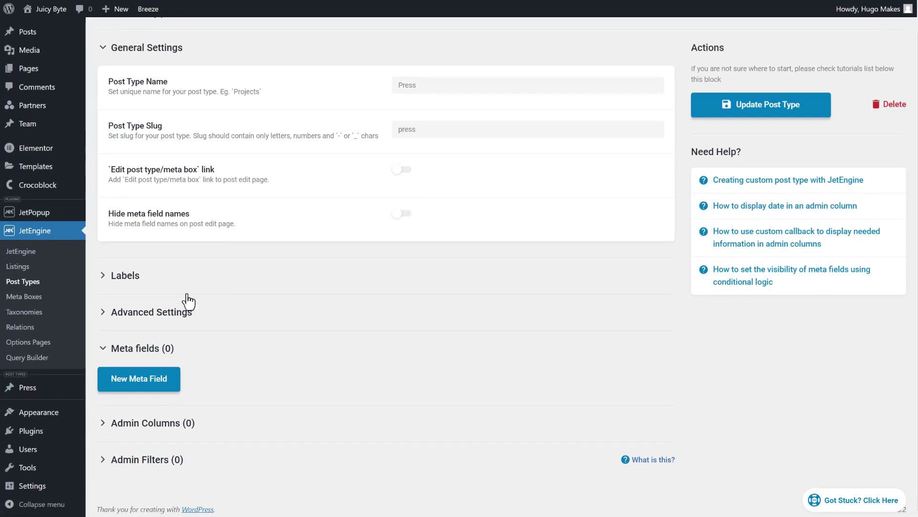
pyautogui.click(165, 318)
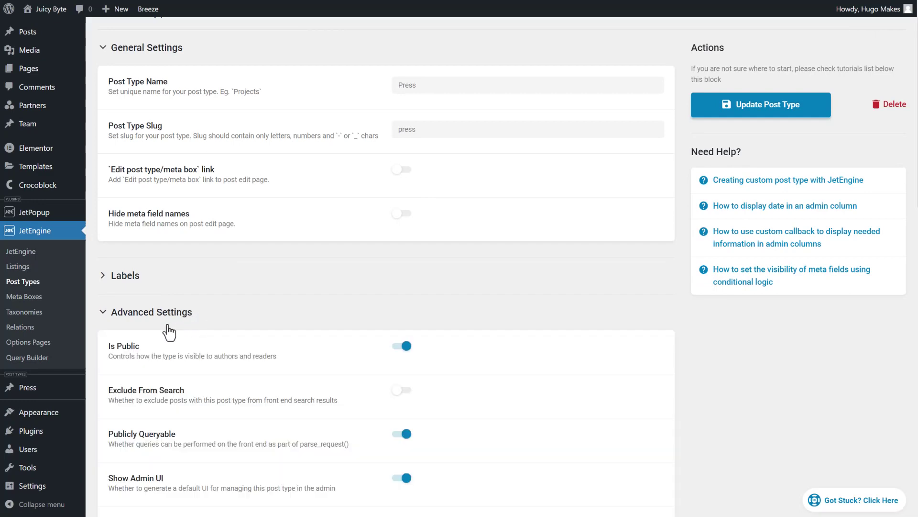
pyautogui.scroll(-4, 166, 320)
pyautogui.scroll(-4, 168, 323)
pyautogui.scroll(-3, 168, 321)
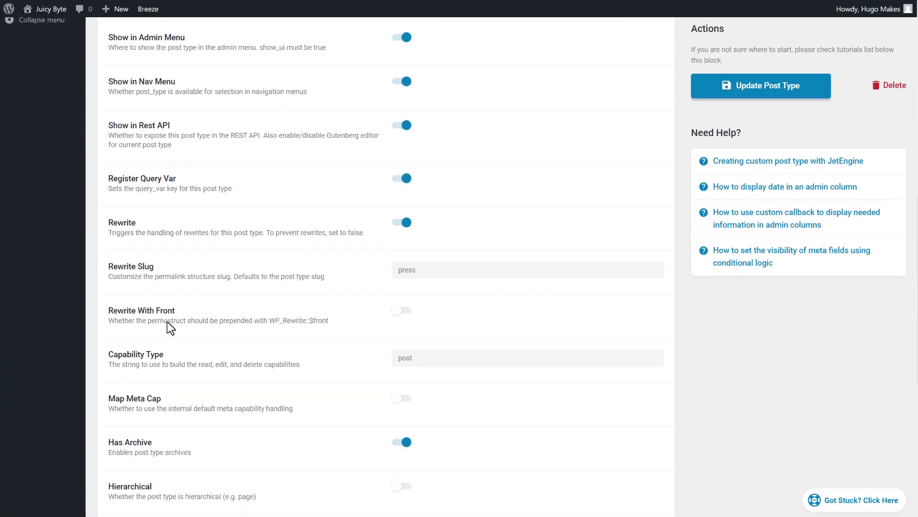
pyautogui.scroll(-3, 168, 322)
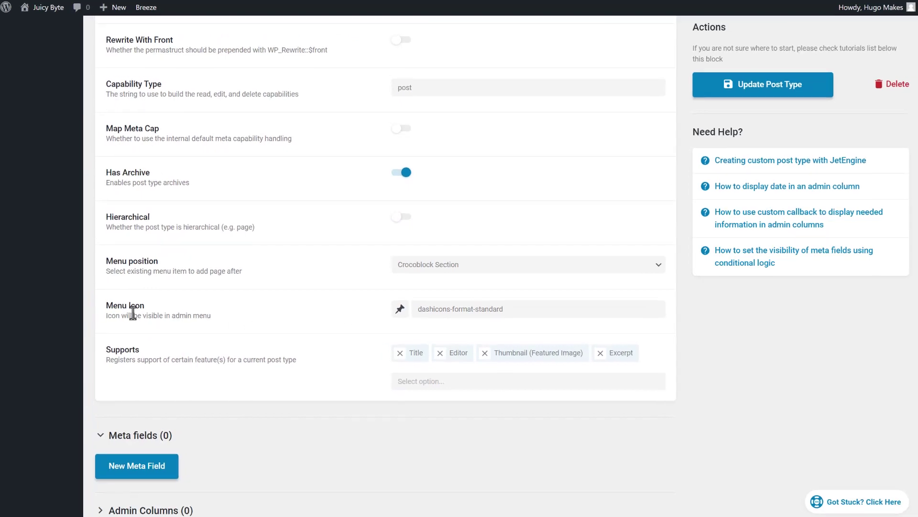
pyautogui.click(435, 334)
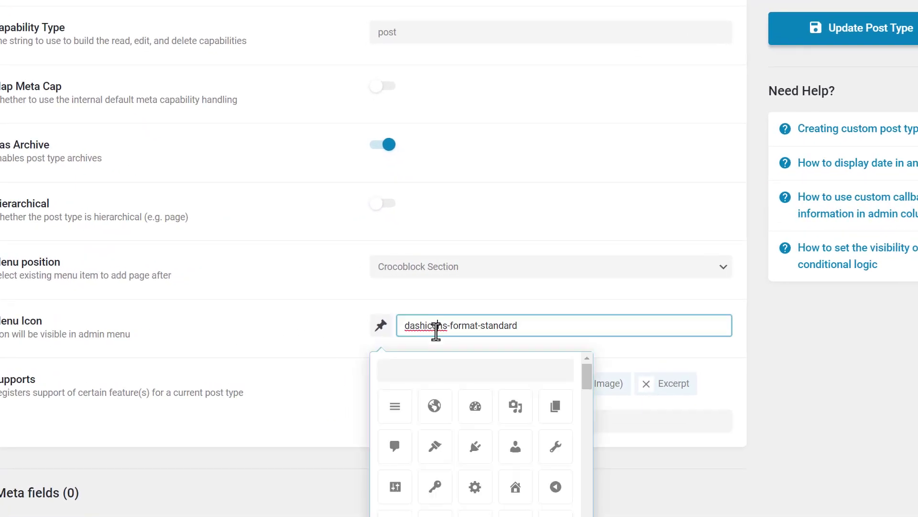
pyautogui.click(425, 370)
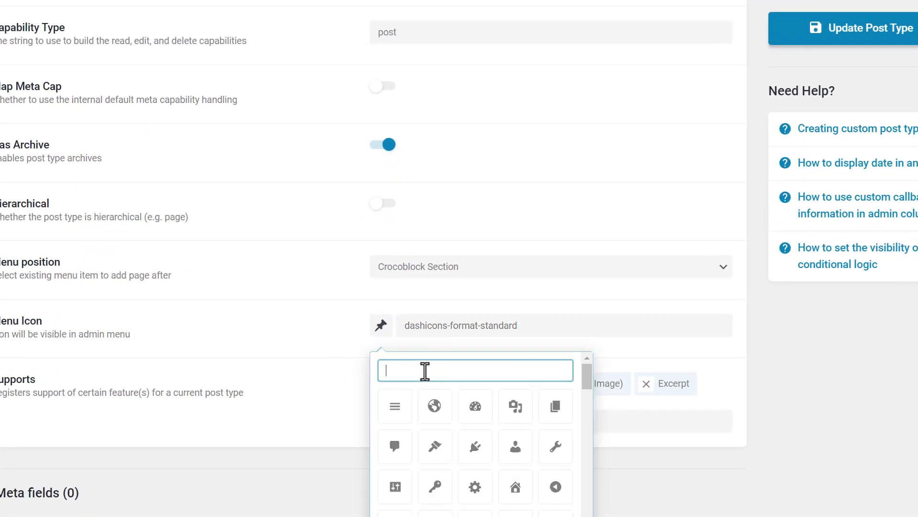
pyautogui.write('file')
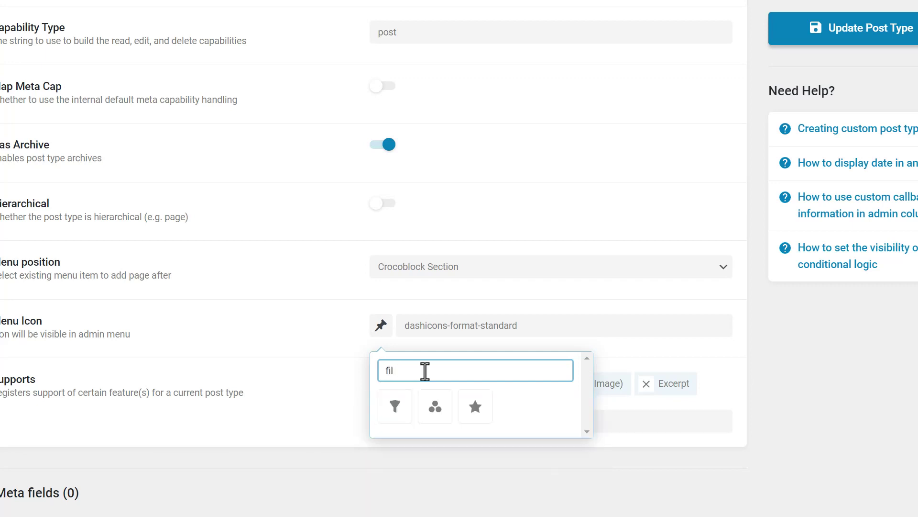
pyautogui.press('BackSpace')
pyautogui.press('BackSpace')
pyautogui.press('BackSpace')
pyautogui.press('BackSpace')
pyautogui.write('wo')
pyautogui.press('BackSpace')
pyautogui.press('BackSpace')
# Search the icons for doc and set dashicons-media-document as the Press post type's menu icon.
pyautogui.write('doc')
pyautogui.click(395, 408)
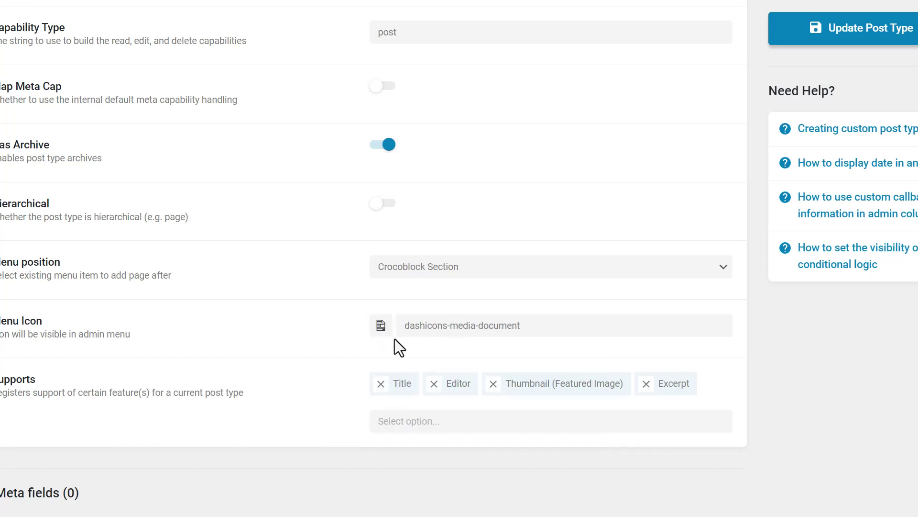
pyautogui.scroll(5, 420, 321)
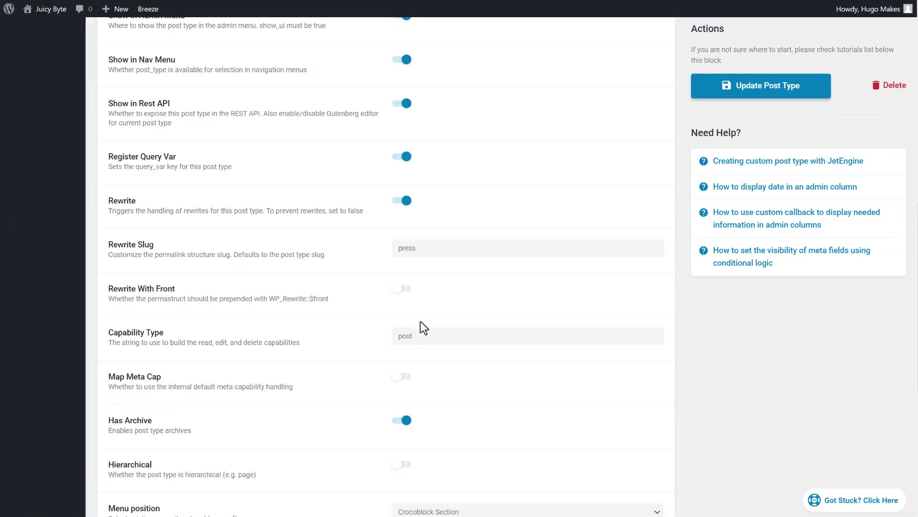
pyautogui.scroll(8, 421, 328)
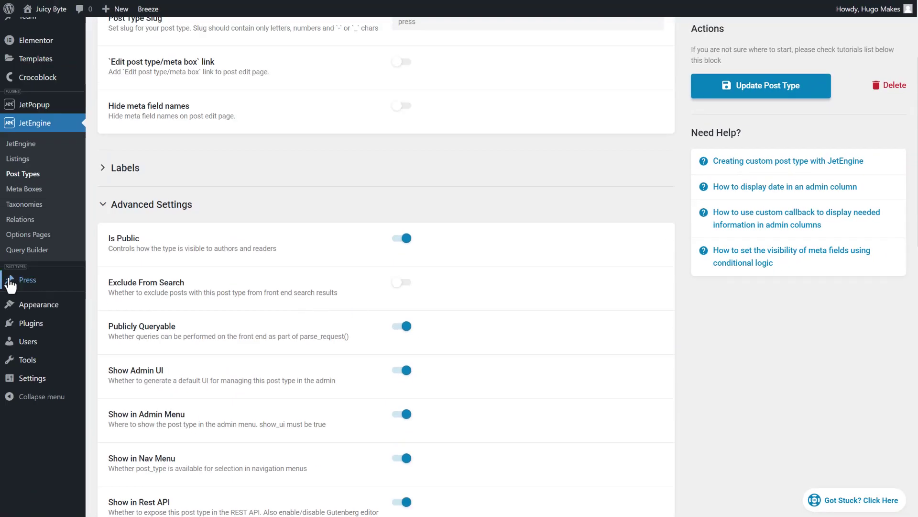
pyautogui.moveTo(14, 283)
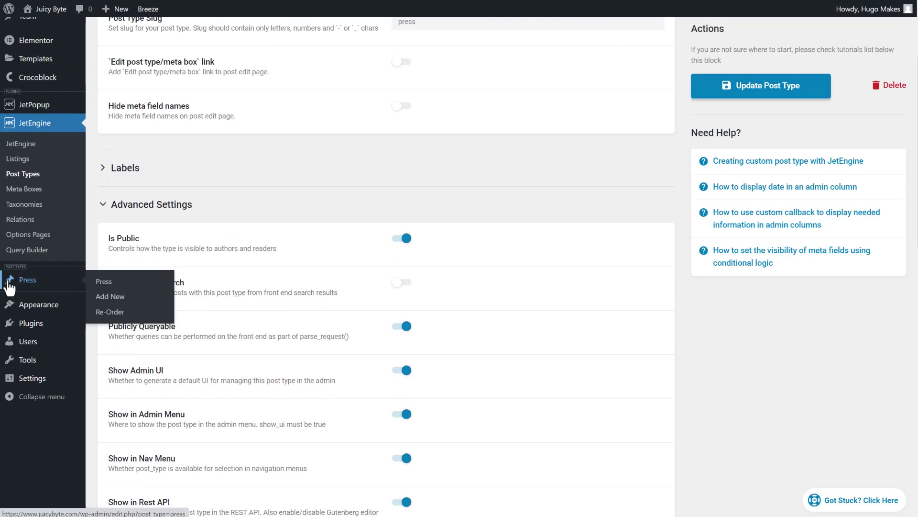
# Save the Press post type's changes and reload the page to refresh the admin menu.
pyautogui.scroll(-5, 344, 303)
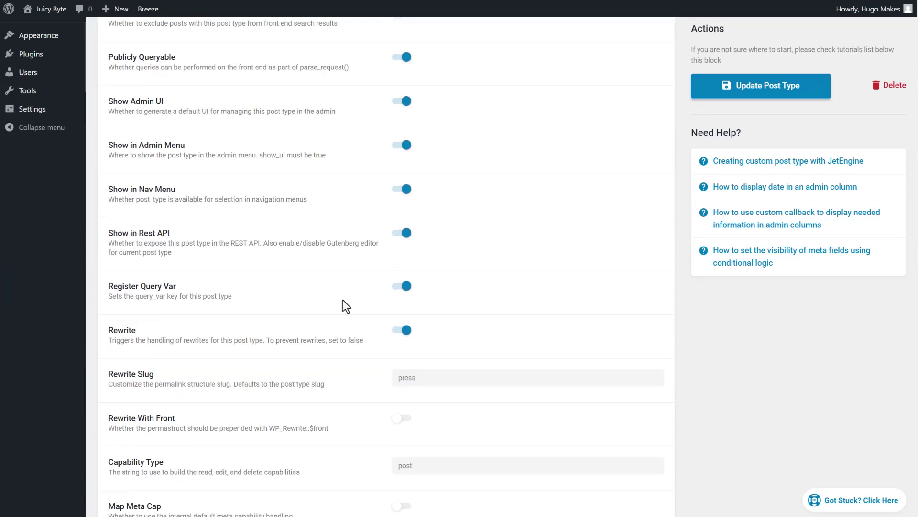
pyautogui.click(780, 85)
pyautogui.scroll(2, 67, 146)
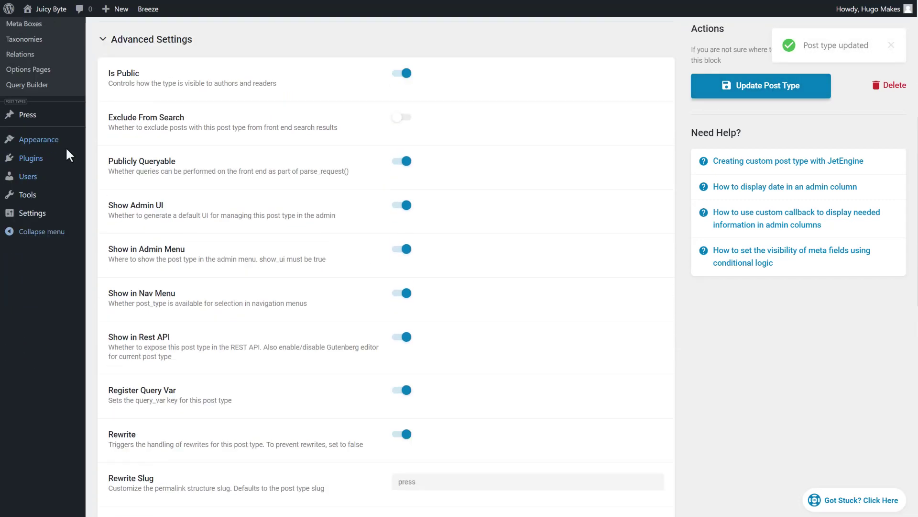
pyautogui.scroll(1, 65, 147)
pyautogui.press('F5')
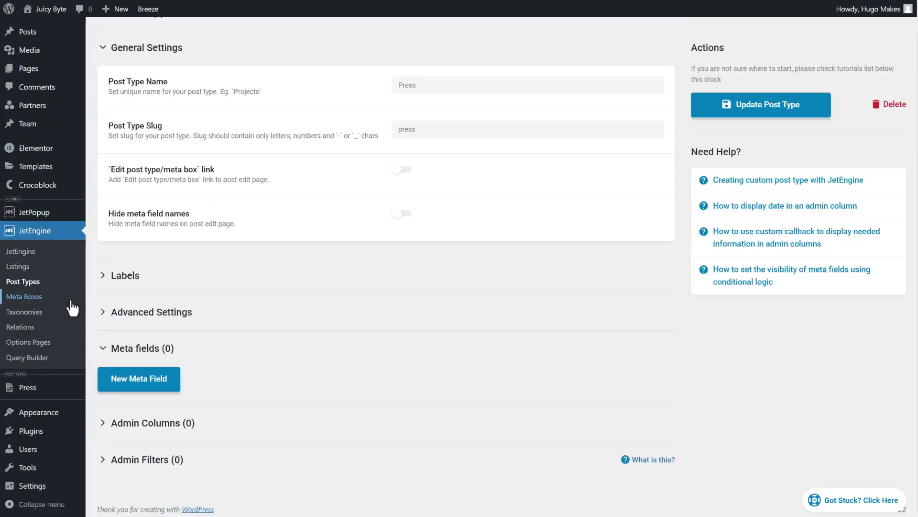
# Start a new Press entry, dismiss the block editor welcome guide, and turn off fullscreen mode.
pyautogui.moveTo(22, 392)
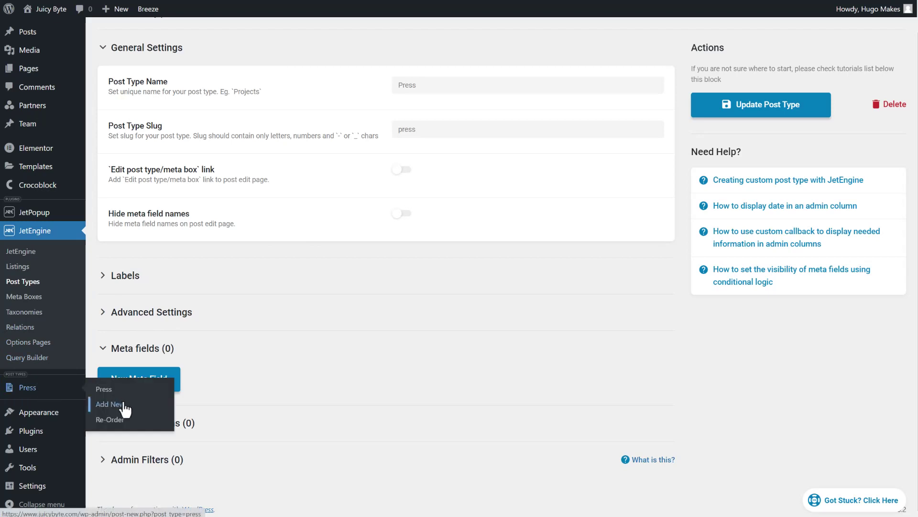
pyautogui.click(121, 406)
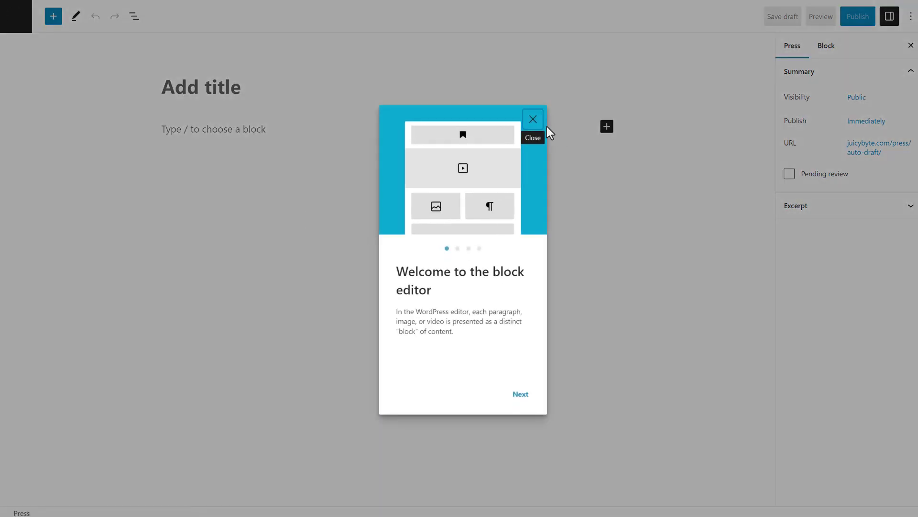
pyautogui.click(532, 123)
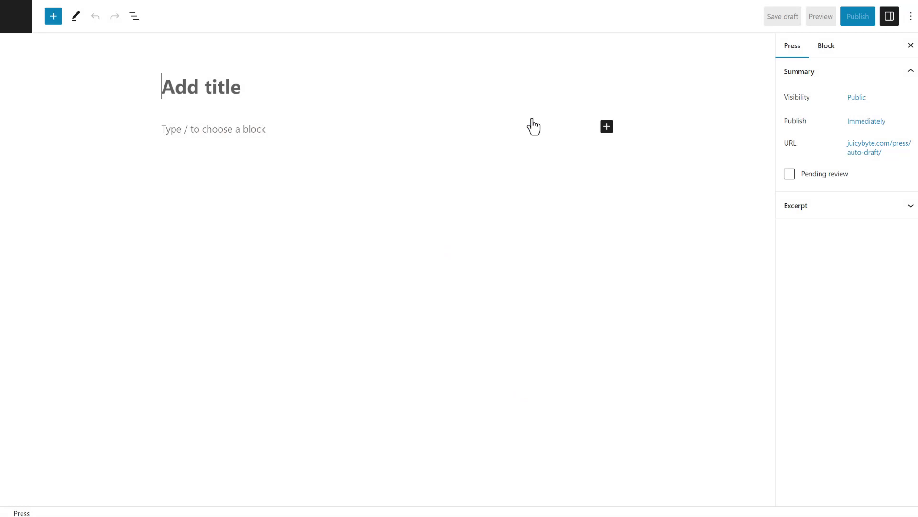
pyautogui.click(910, 16)
pyautogui.click(788, 137)
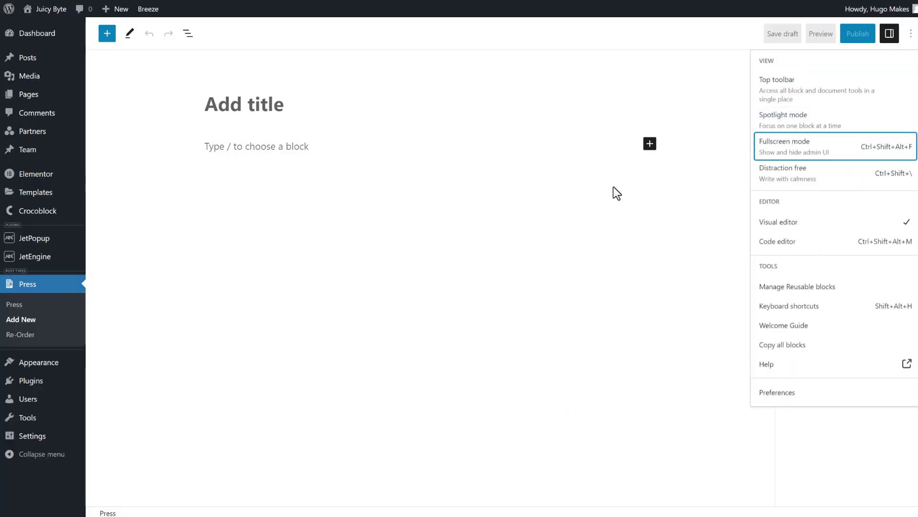
pyautogui.click(638, 102)
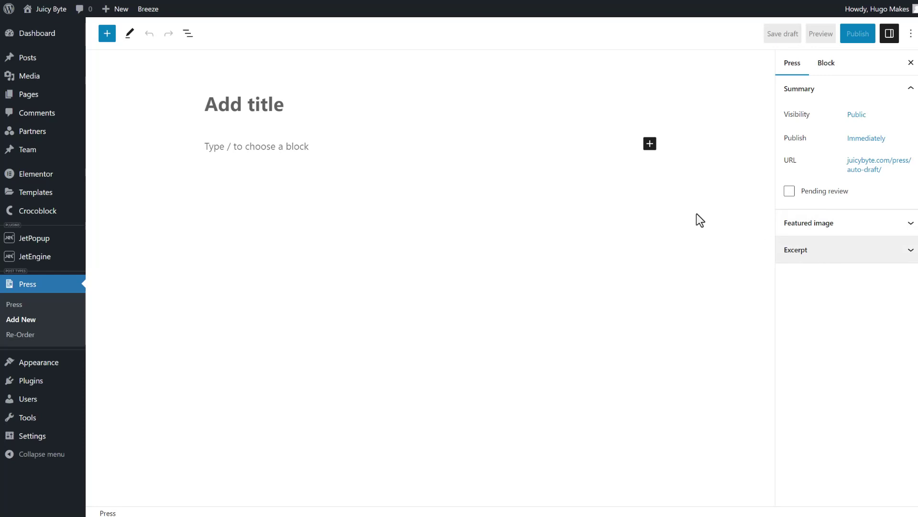
pyautogui.click(212, 149)
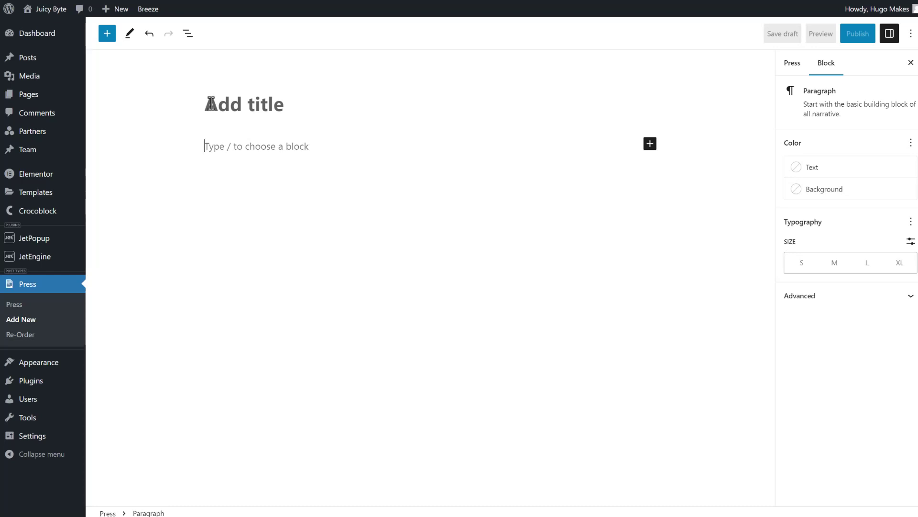
# Leave the unsaved entry and reopen the Press post type for editing in JetEngine.
pyautogui.moveTo(49, 266)
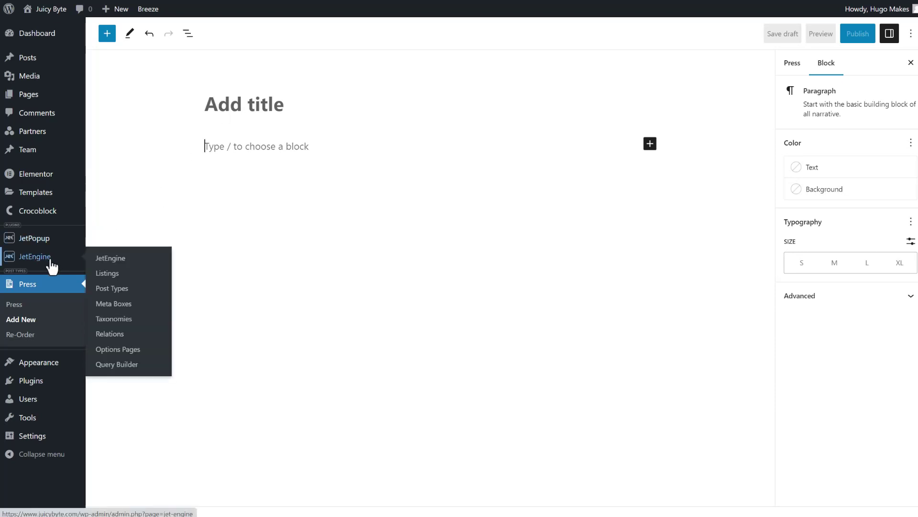
pyautogui.click(110, 293)
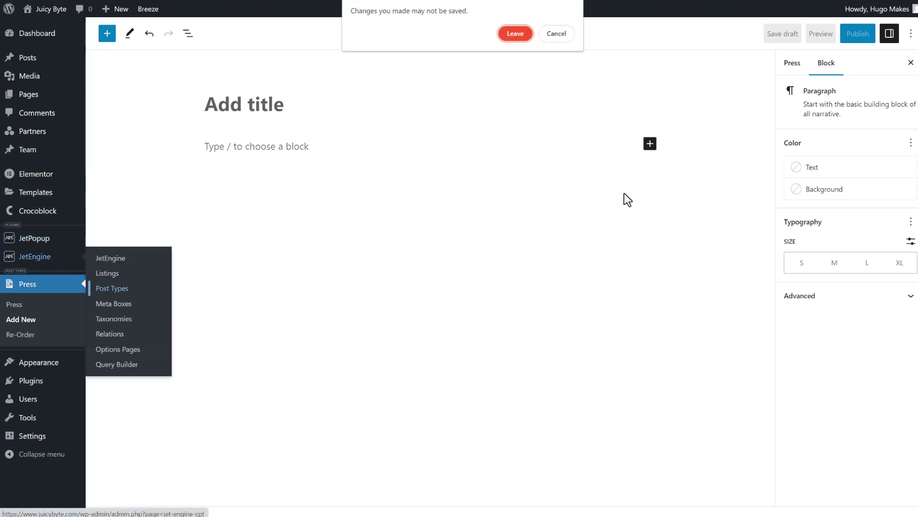
pyautogui.click(524, 31)
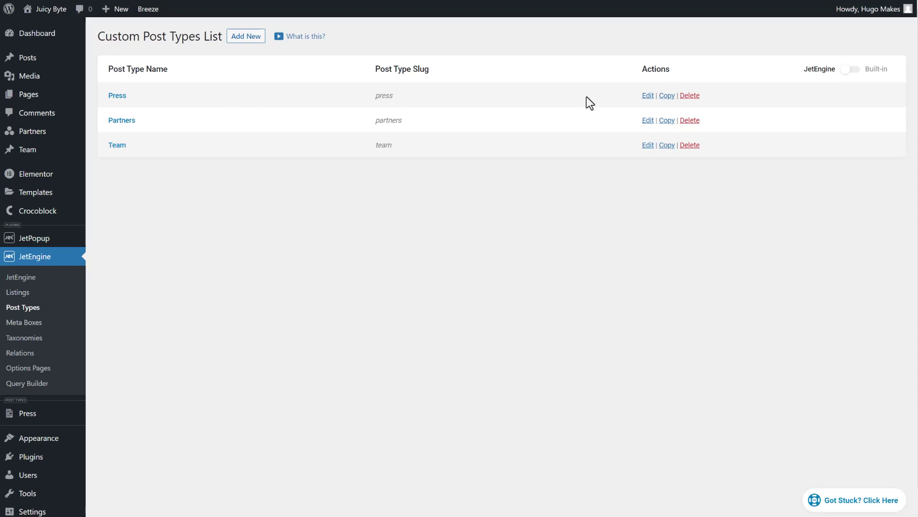
pyautogui.click(648, 96)
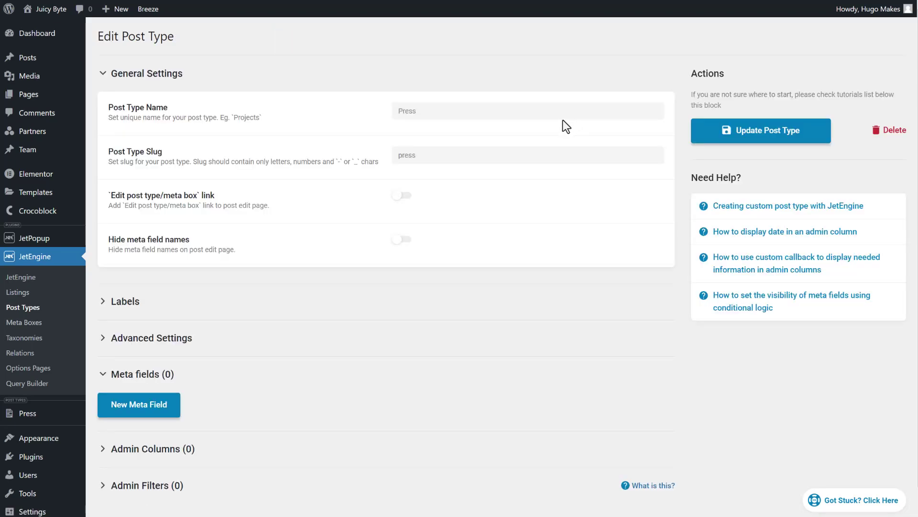
# Add a text meta field labelled Author with the name/ID author to the Press post type.
pyautogui.scroll(-1, 371, 211)
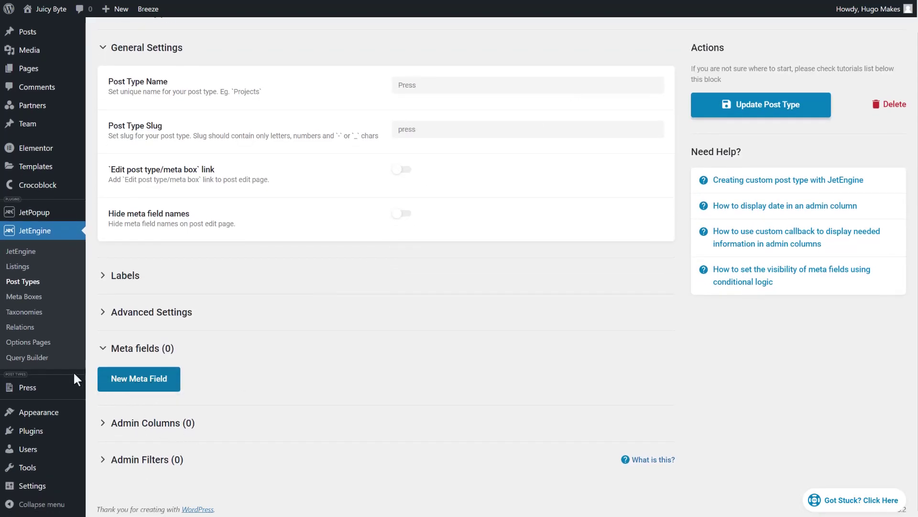
pyautogui.click(127, 385)
pyautogui.scroll(-5, 470, 222)
pyautogui.click(476, 202)
pyautogui.write('Aut')
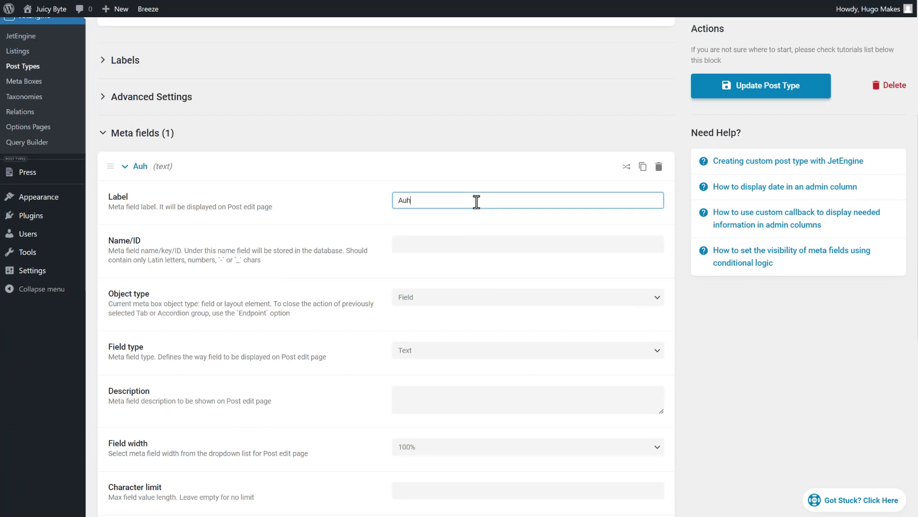
pyautogui.write('hor')
pyautogui.click(439, 249)
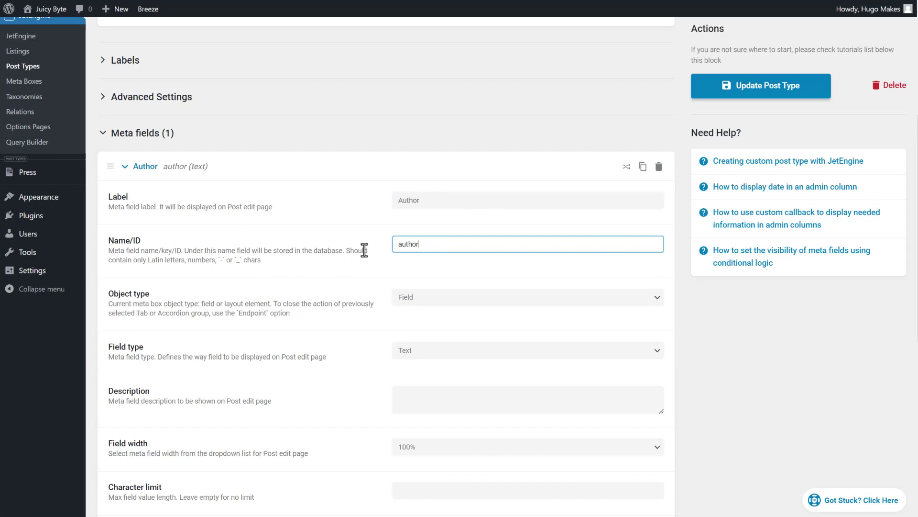
# Add a second text meta field labelled External Link with the name/ID external-link.
pyautogui.scroll(-3, 372, 261)
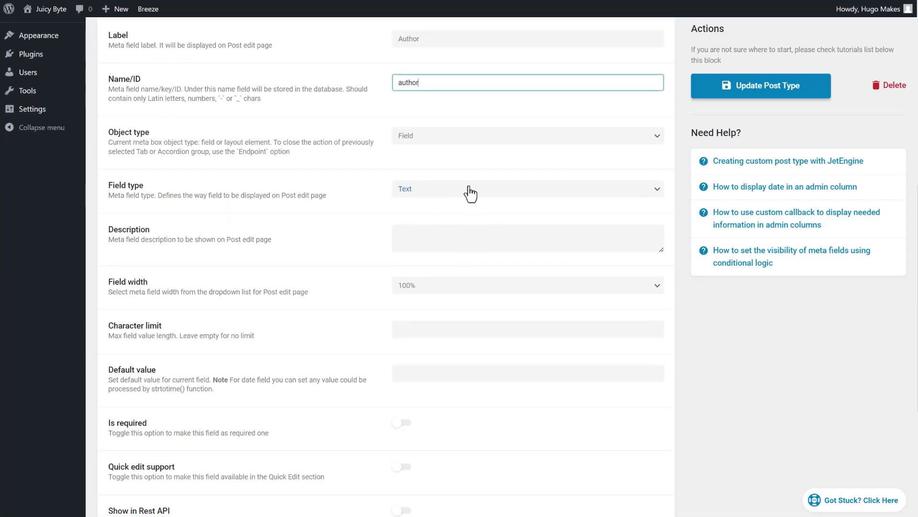
pyautogui.scroll(-4, 377, 283)
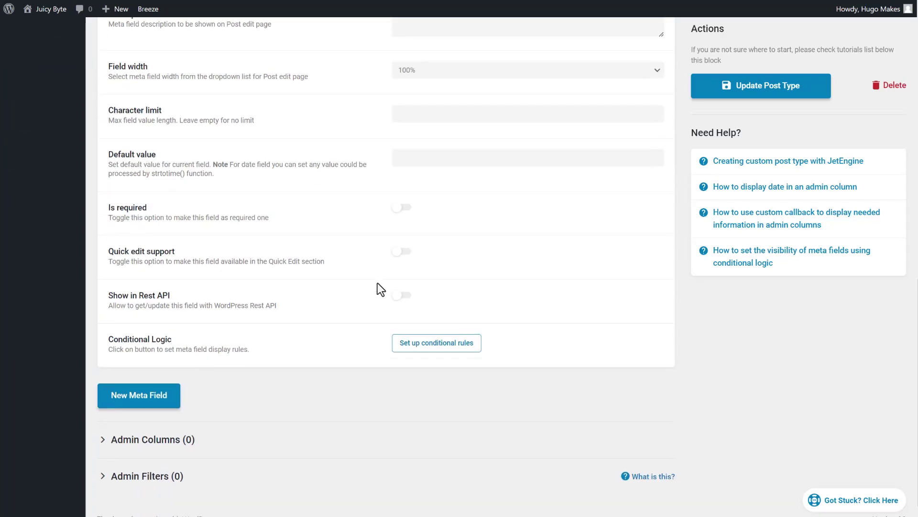
pyautogui.click(137, 406)
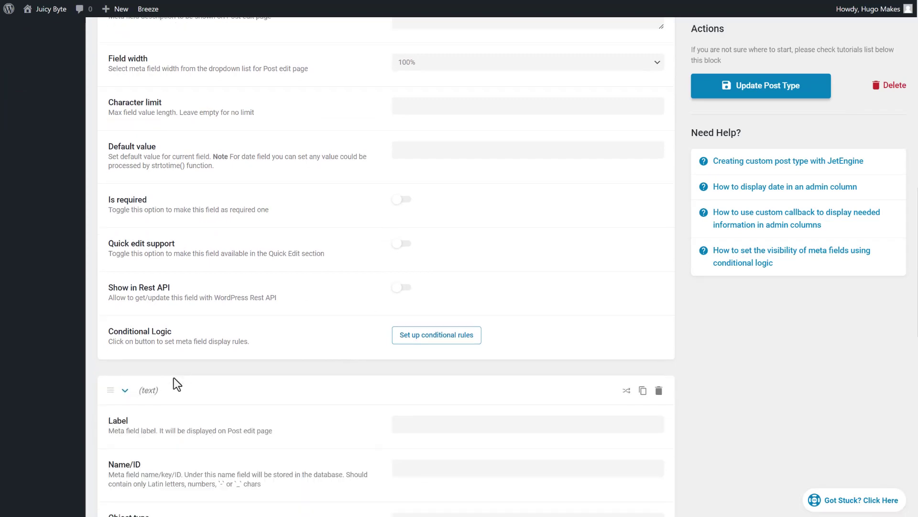
pyautogui.scroll(-3, 174, 378)
pyautogui.scroll(-3, 173, 377)
pyautogui.click(415, 112)
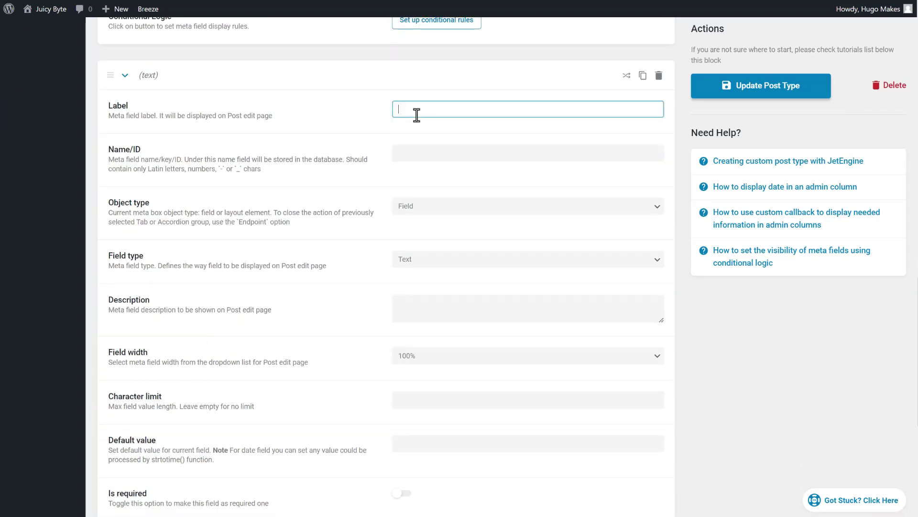
pyautogui.write('External Link')
pyautogui.click(404, 153)
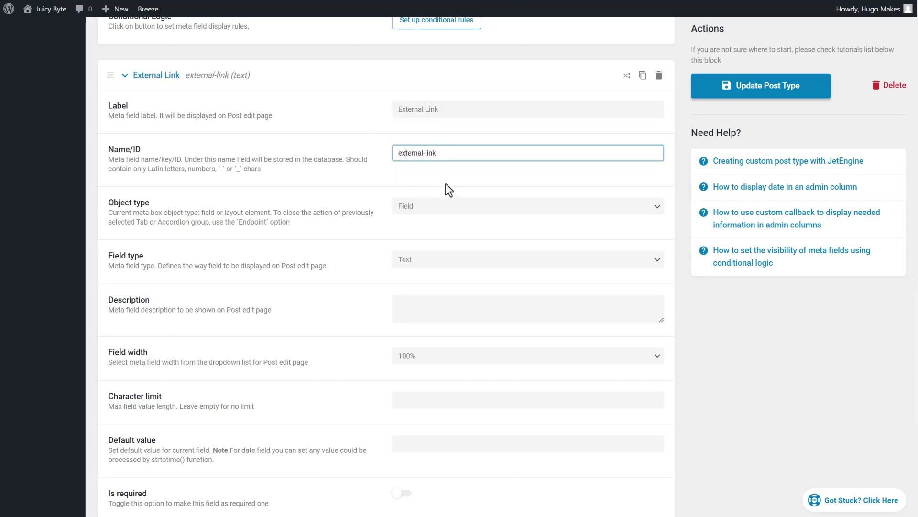
pyautogui.scroll(-5, 429, 234)
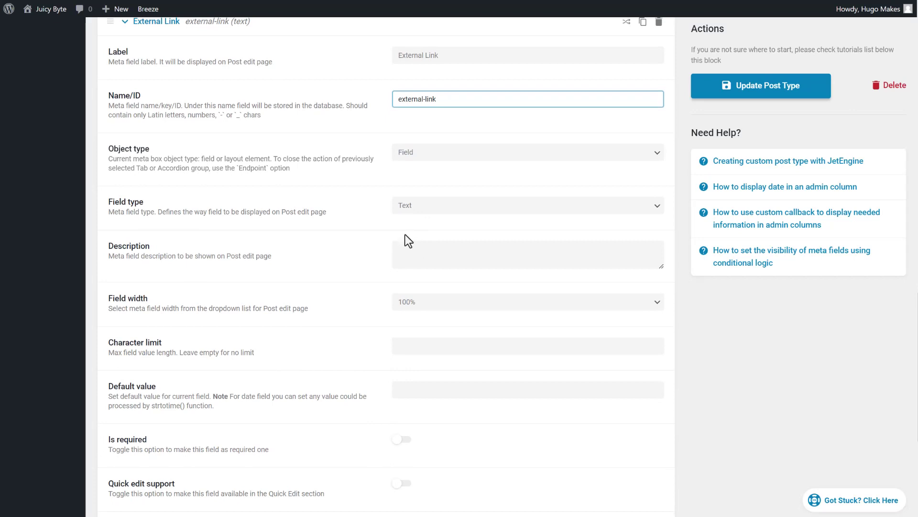
pyautogui.scroll(2, 423, 101)
pyautogui.click(444, 192)
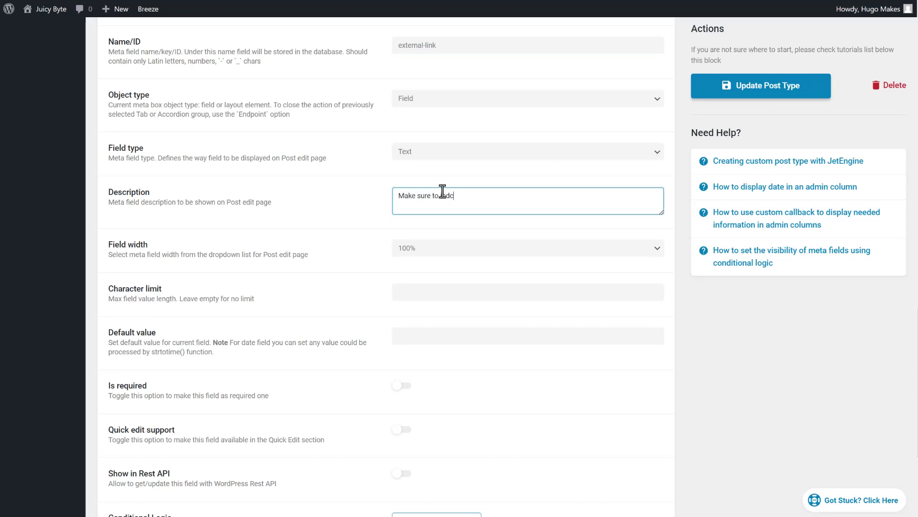
pyautogui.write('Make sure to incluide')
pyautogui.scroll(-2, 342, 266)
# Add a third meta field labelled PDF with the name/ID pdf and set its field type to Media.
pyautogui.click(123, 467)
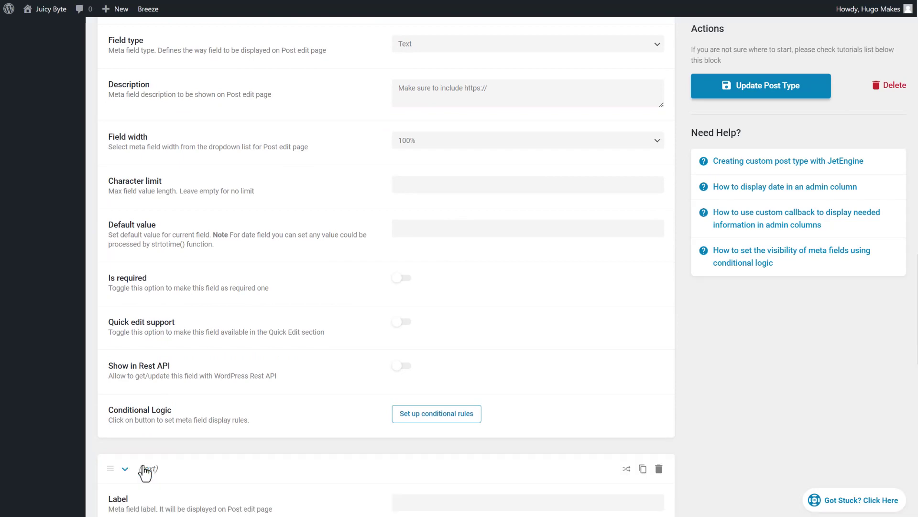
pyautogui.scroll(-4, 366, 349)
pyautogui.click(419, 291)
pyautogui.write('PDF')
pyautogui.click(422, 320)
pyautogui.scroll(-4, 432, 356)
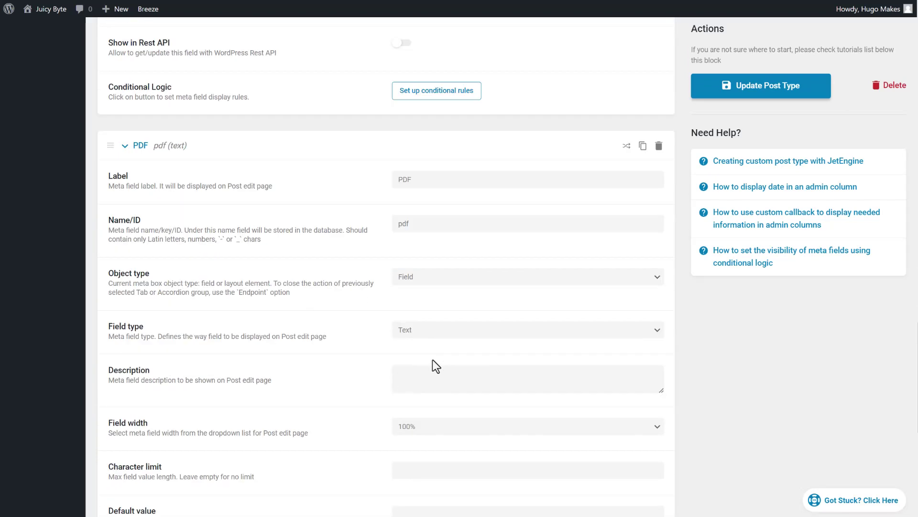
pyautogui.click(407, 232)
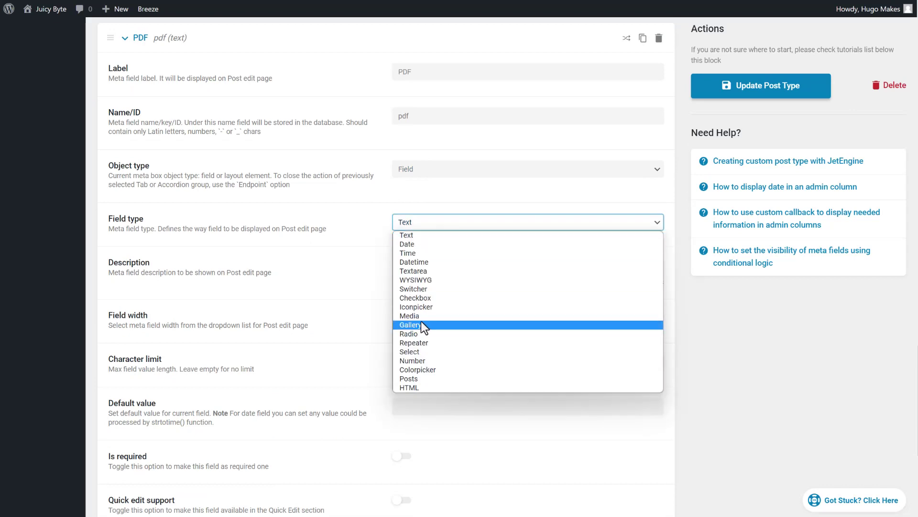
pyautogui.click(422, 322)
pyautogui.scroll(-2, 375, 305)
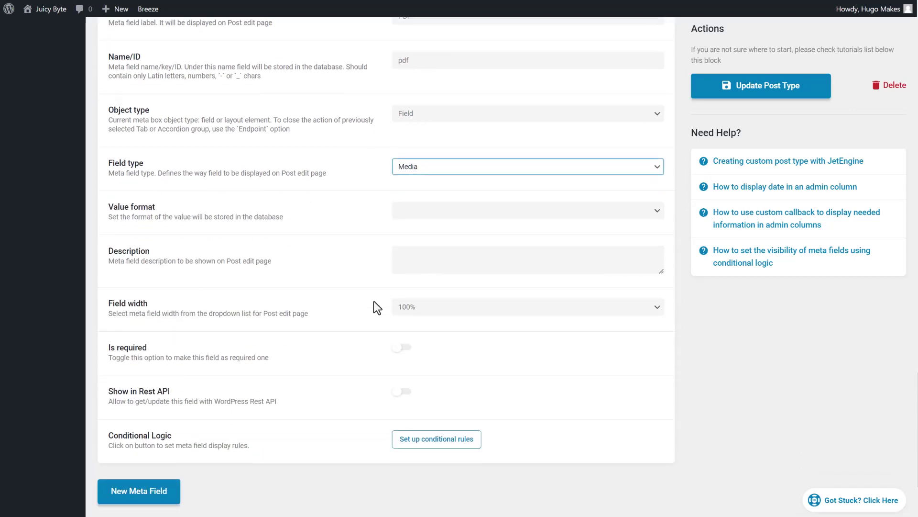
# Update the Press post type and open a new Press entry to check its meta fields.
pyautogui.click(758, 91)
pyautogui.scroll(20, 311, 318)
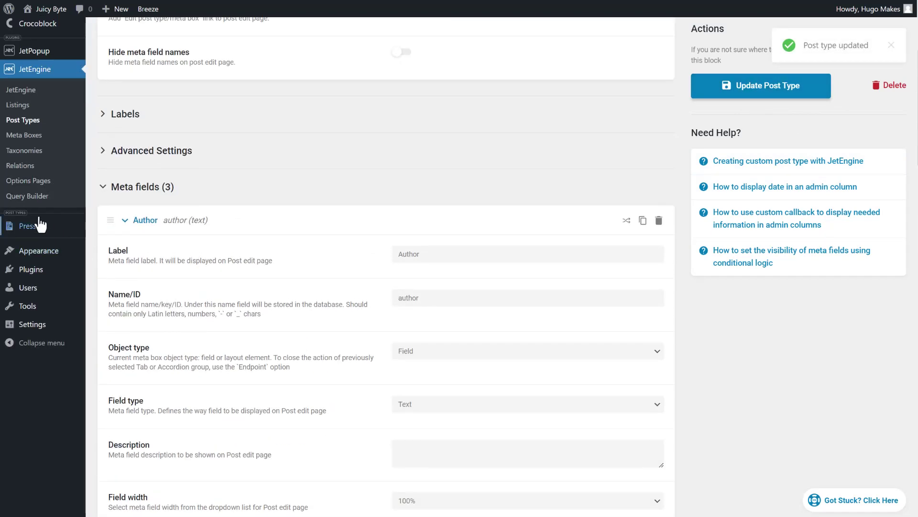
pyautogui.moveTo(28, 233)
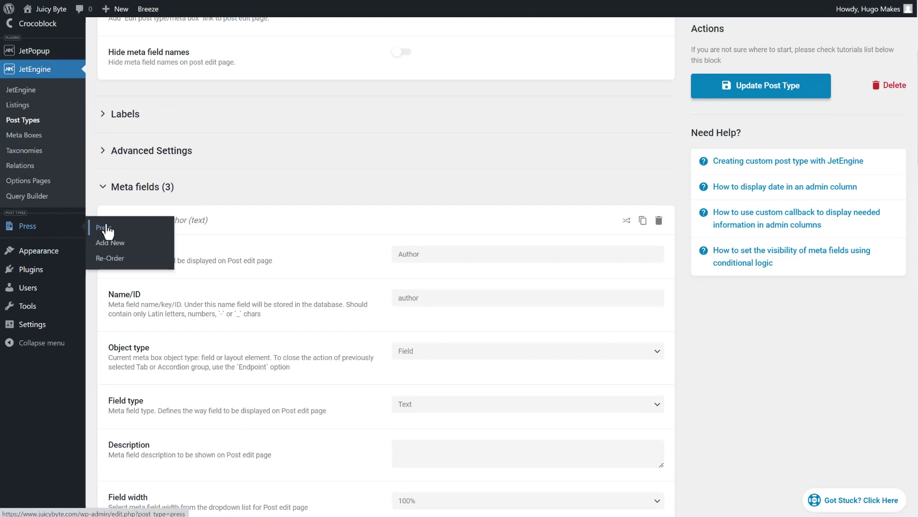
pyautogui.click(170, 228)
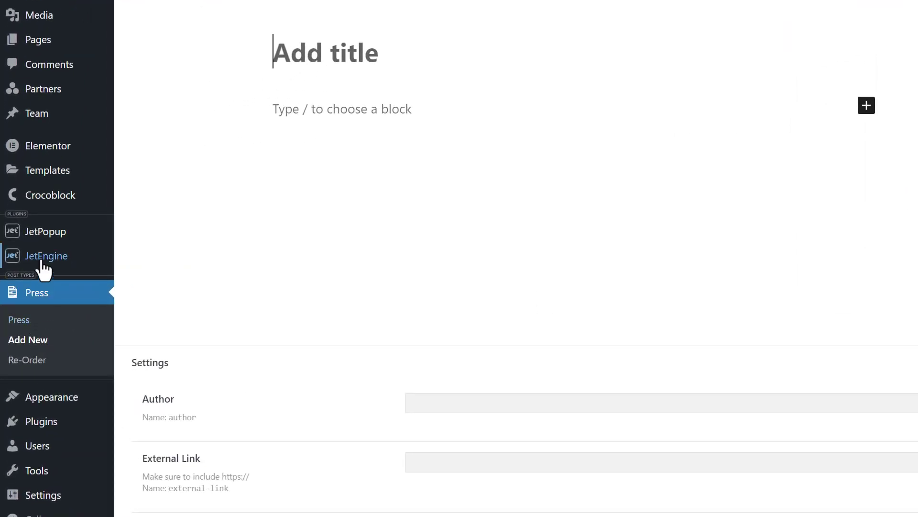
# Start a new JetEngine taxonomy named Publications with the slug publications.
pyautogui.moveTo(42, 261)
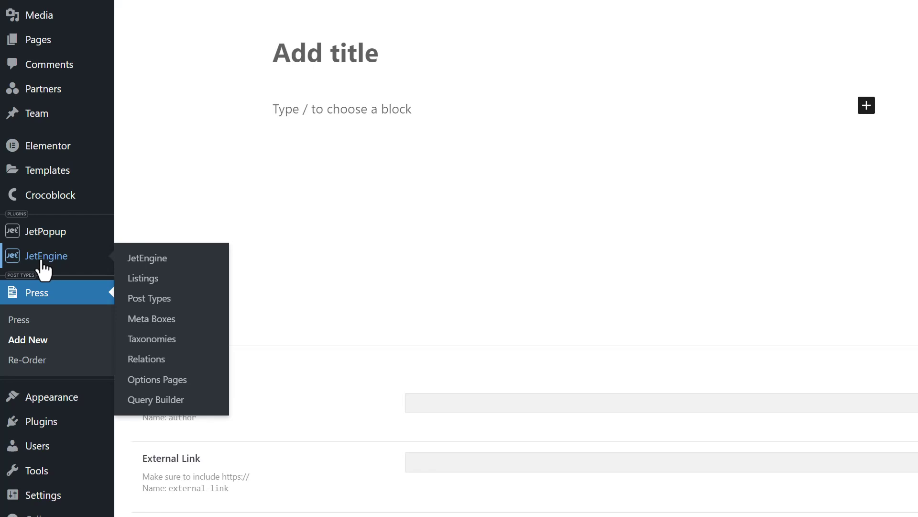
pyautogui.click(149, 343)
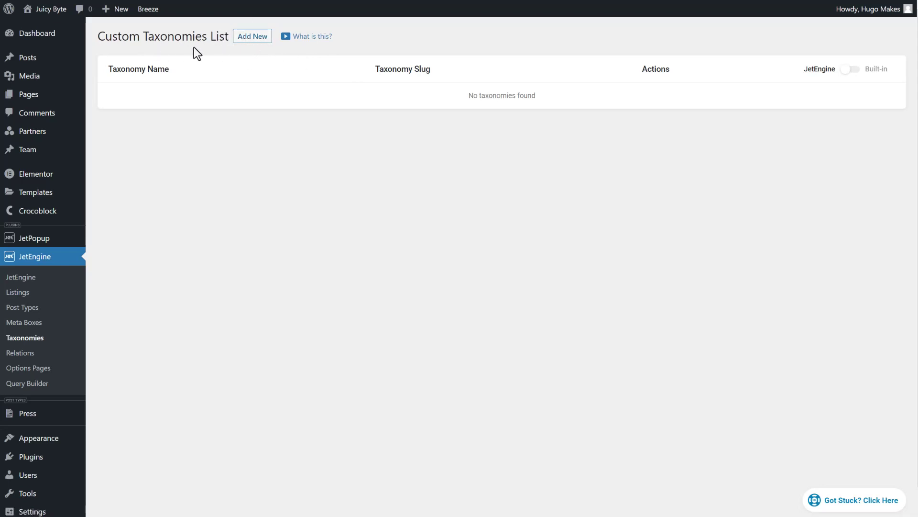
pyautogui.click(256, 46)
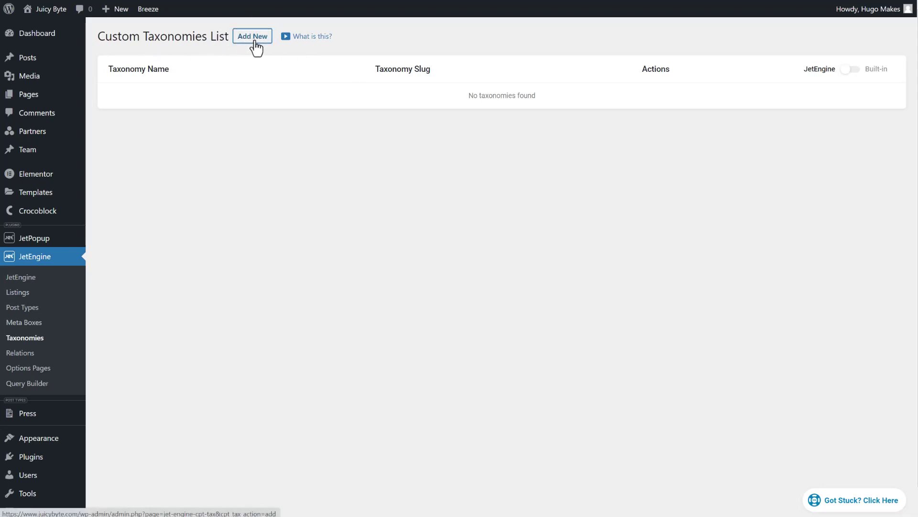
pyautogui.click(430, 104)
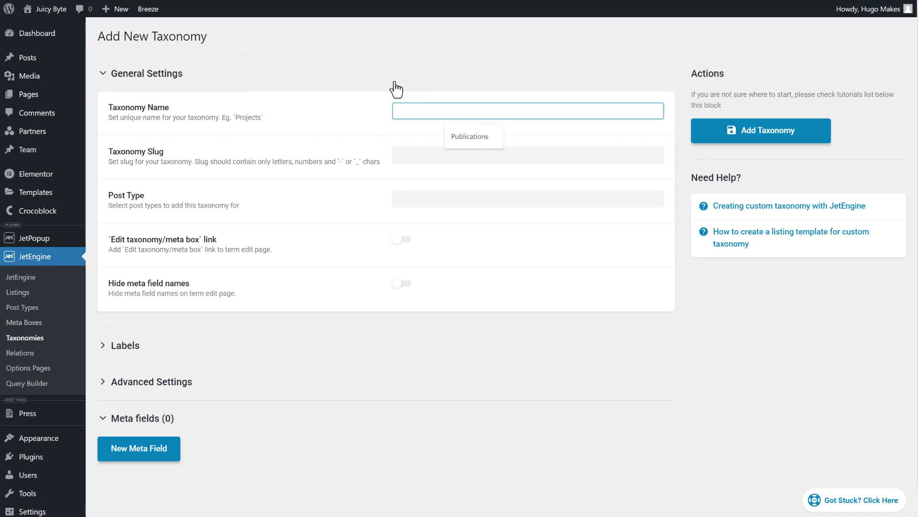
pyautogui.click(469, 140)
pyautogui.moveTo(112, 152); pyautogui.dragTo(182, 161)
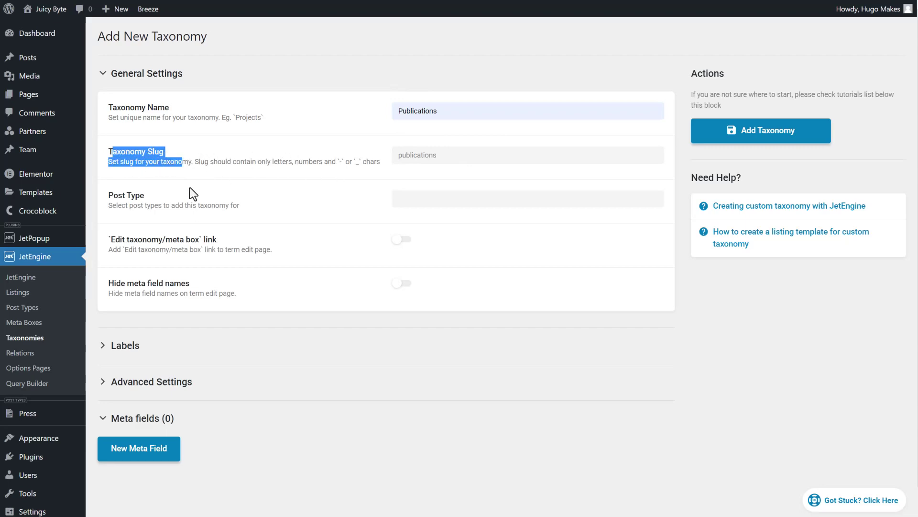
# Make the Publications taxonomy hierarchical in its advanced settings and try to add it.
pyautogui.click(132, 344)
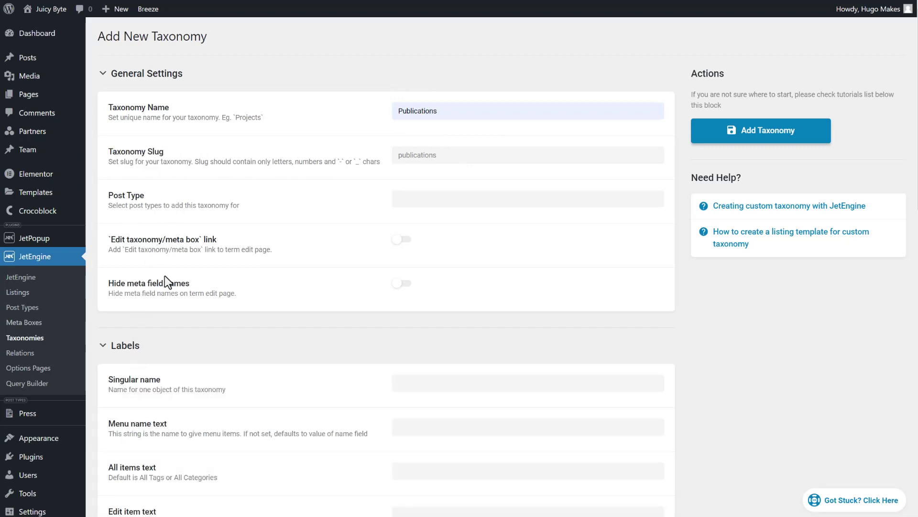
pyautogui.scroll(-15, 165, 276)
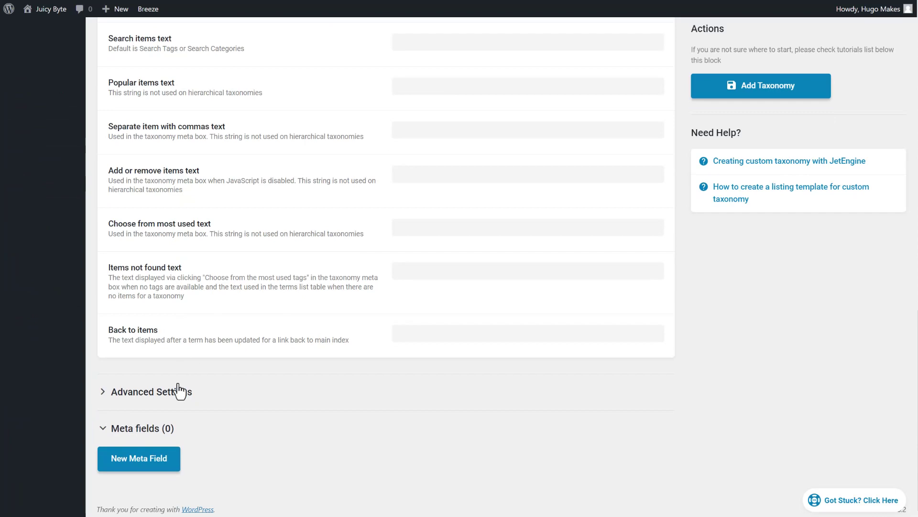
pyautogui.click(164, 403)
pyautogui.scroll(-5, 222, 337)
pyautogui.scroll(-8, 222, 335)
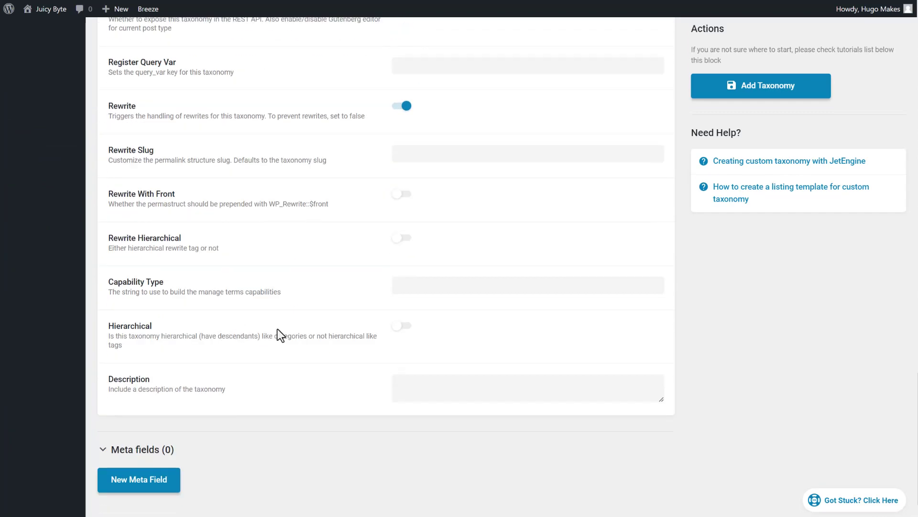
pyautogui.click(403, 329)
pyautogui.click(744, 97)
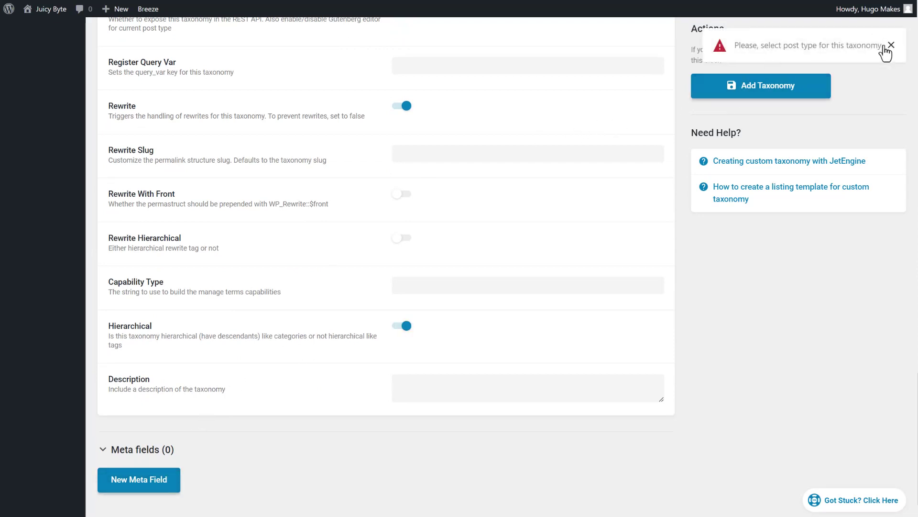
# Assign the Publications taxonomy to the Press post type and add the taxonomy.
pyautogui.scroll(2, 338, 366)
pyautogui.scroll(20, 356, 348)
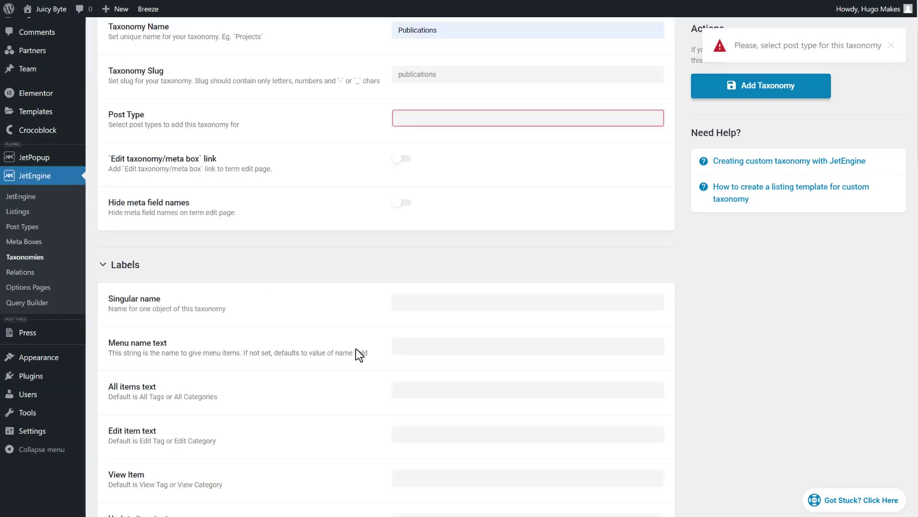
pyautogui.scroll(2, 361, 350)
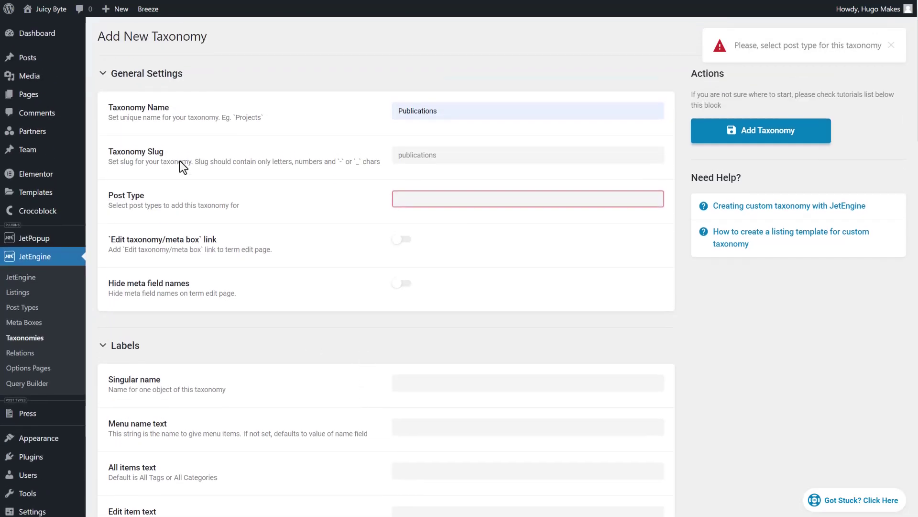
pyautogui.click(417, 206)
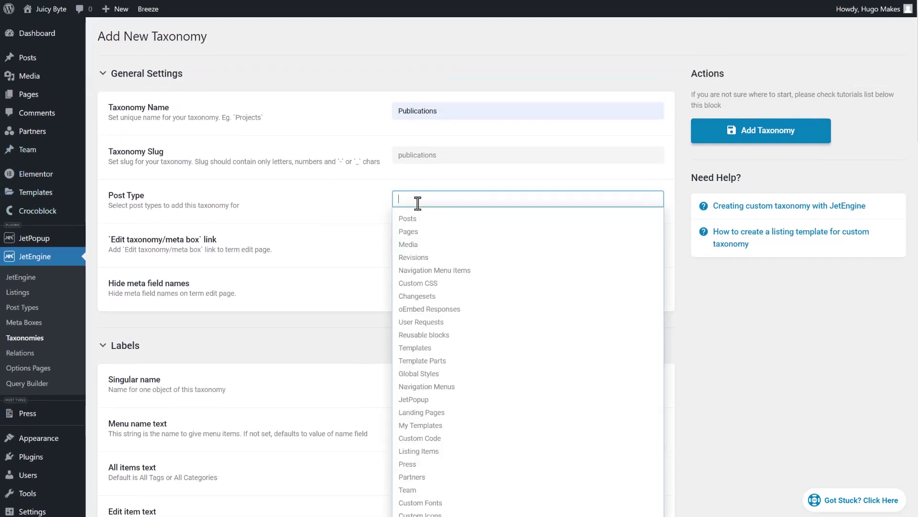
pyautogui.click(409, 466)
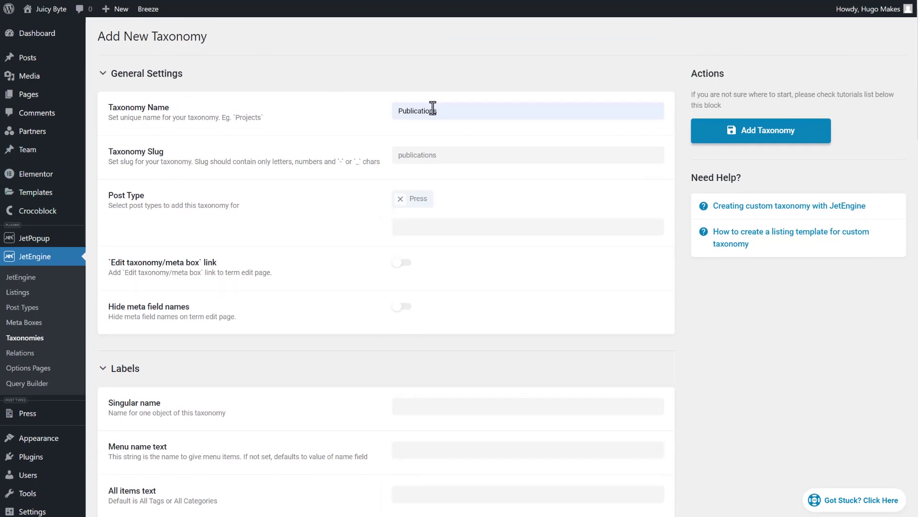
pyautogui.click(739, 138)
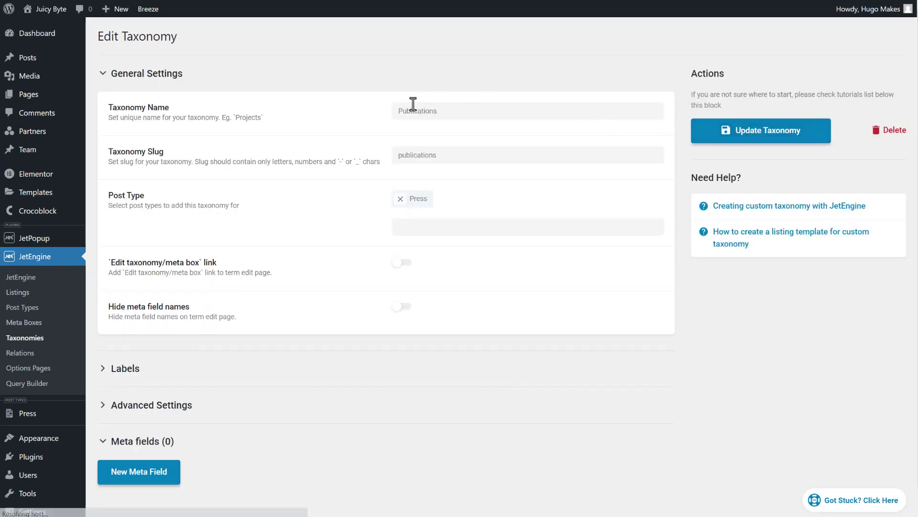
pyautogui.moveTo(22, 424)
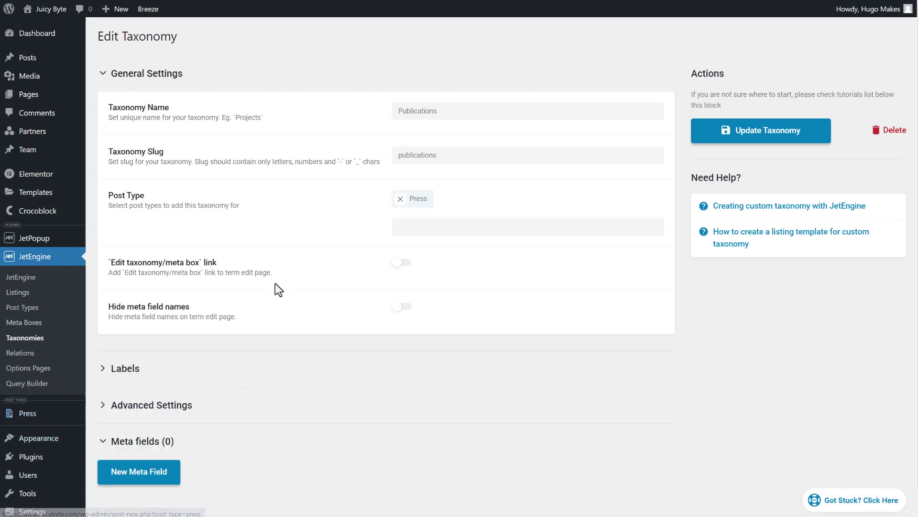
# Add a Logo meta field with the name/ID logo and field type Media, and update the Publications taxonomy.
pyautogui.scroll(-1, 276, 316)
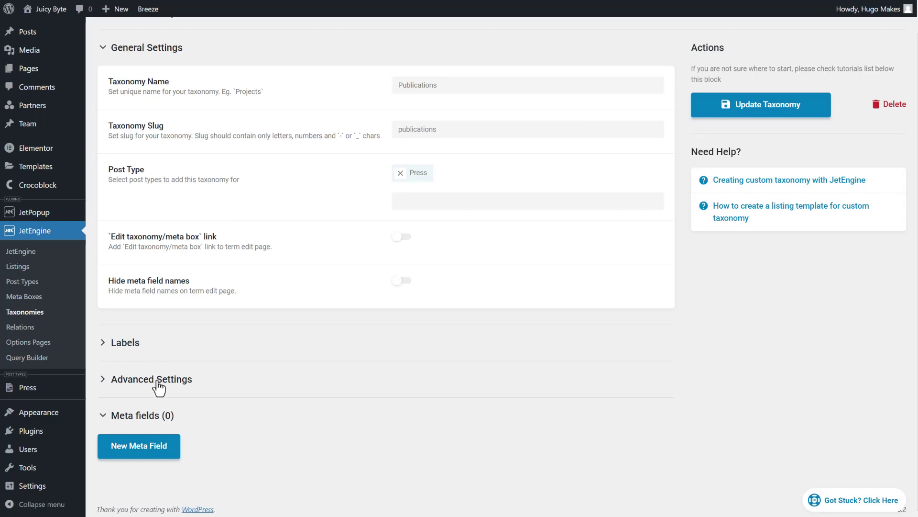
pyautogui.click(130, 458)
pyautogui.scroll(-5, 458, 320)
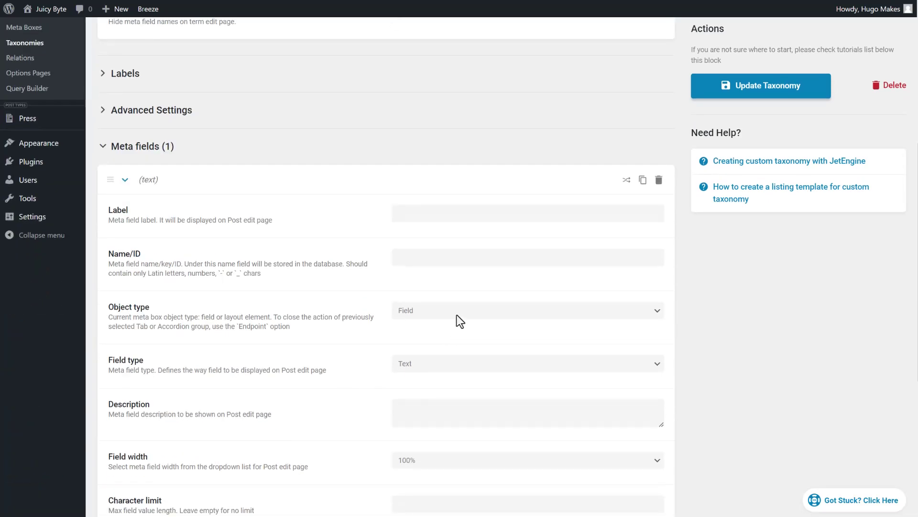
pyautogui.click(431, 215)
pyautogui.write('Log')
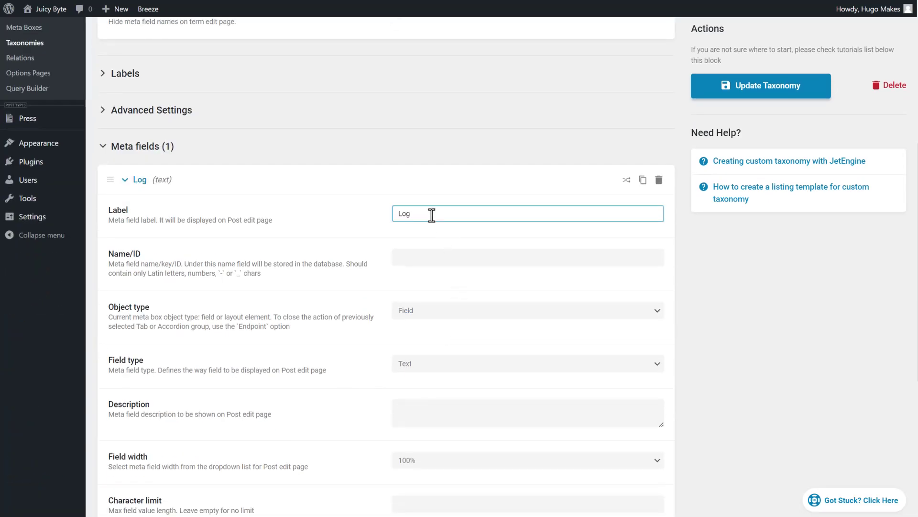
pyautogui.write('o')
pyautogui.click(433, 259)
pyautogui.click(406, 363)
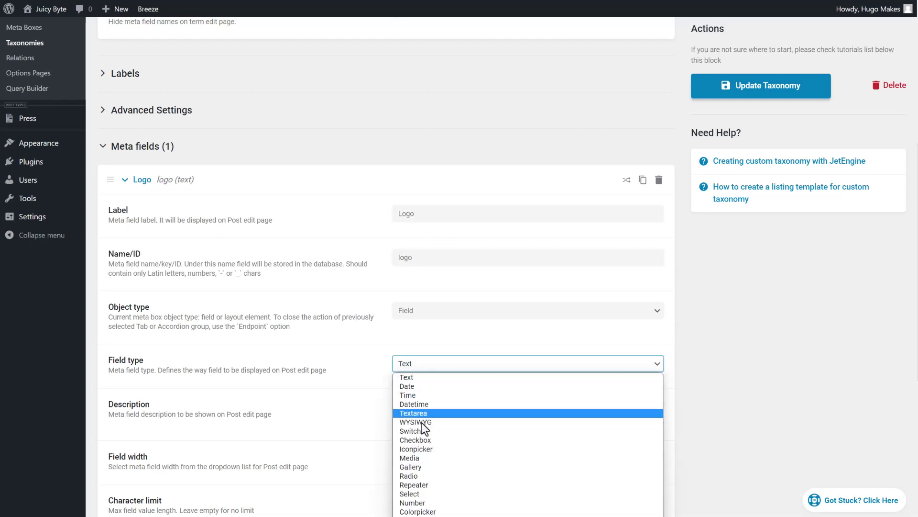
pyautogui.click(426, 458)
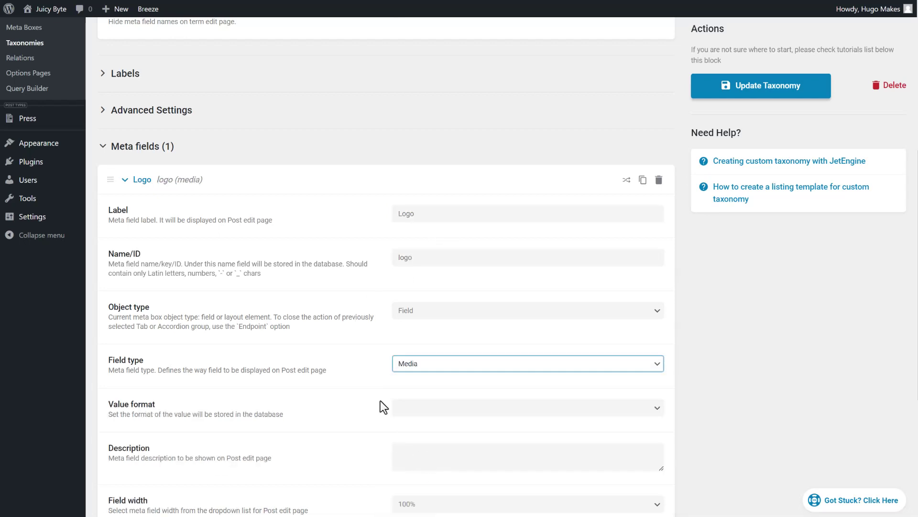
pyautogui.scroll(-3, 361, 362)
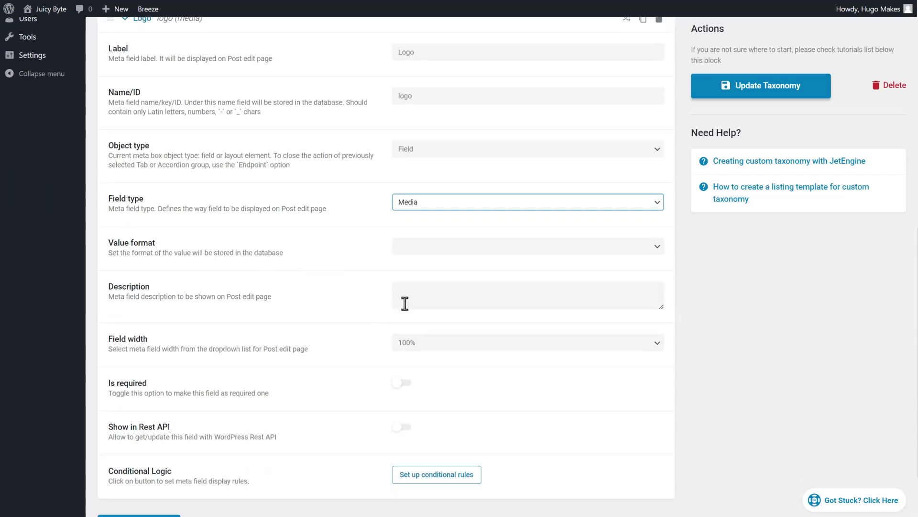
pyautogui.click(753, 94)
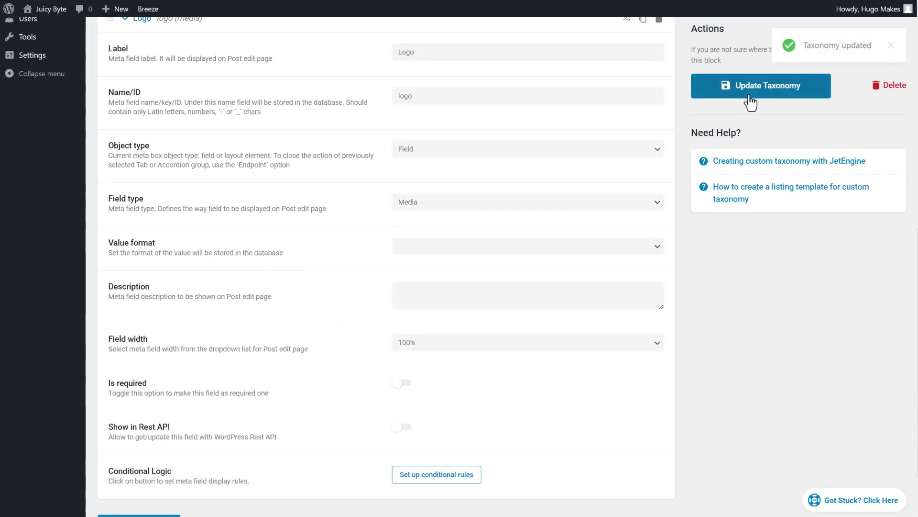
# In Press's Publications, add a category named New York Post with logo-nypost.svg as its logo.
pyautogui.scroll(7, 177, 114)
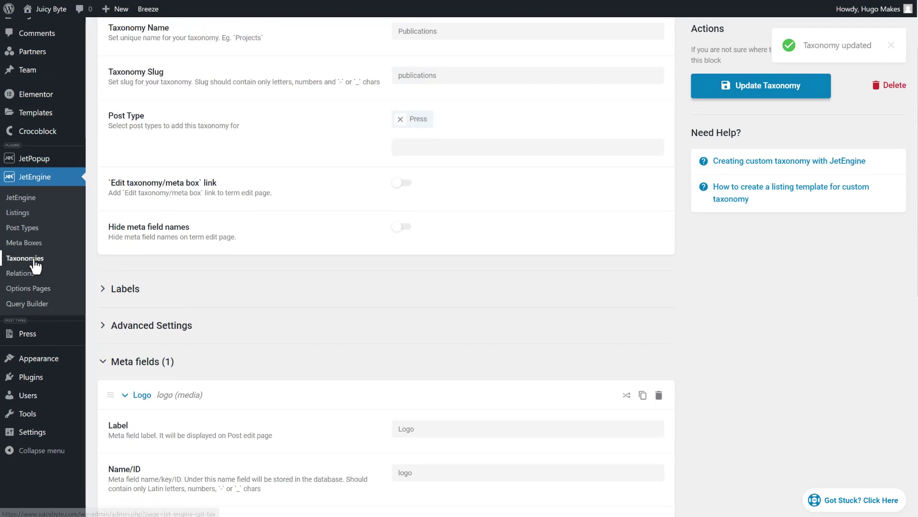
pyautogui.click(114, 362)
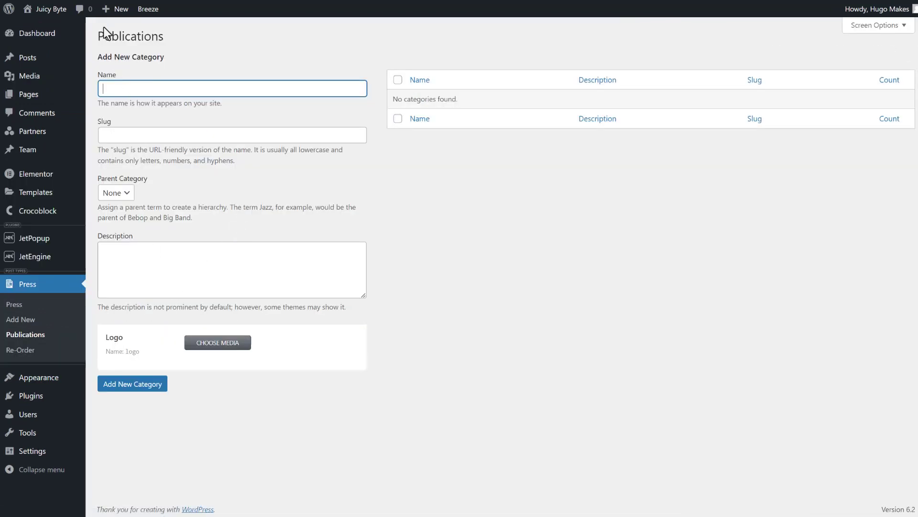
pyautogui.moveTo(105, 33); pyautogui.dragTo(179, 38)
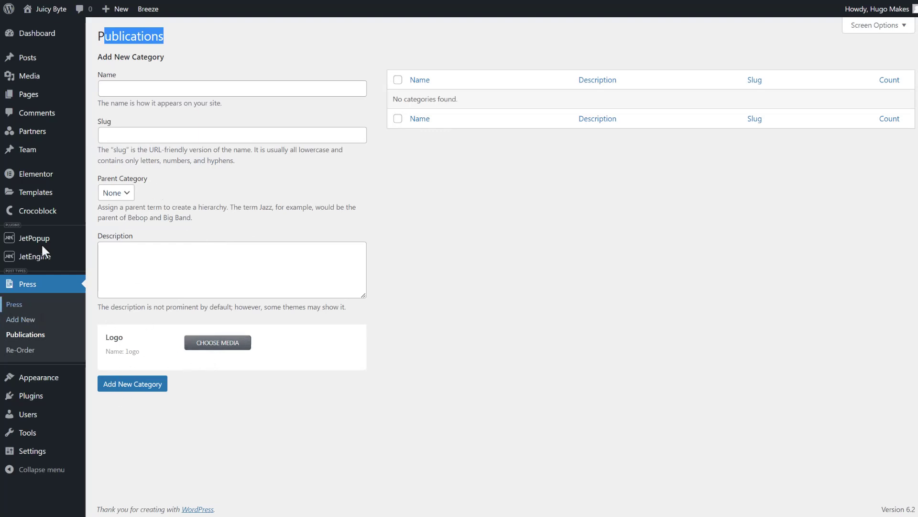
pyautogui.click(148, 87)
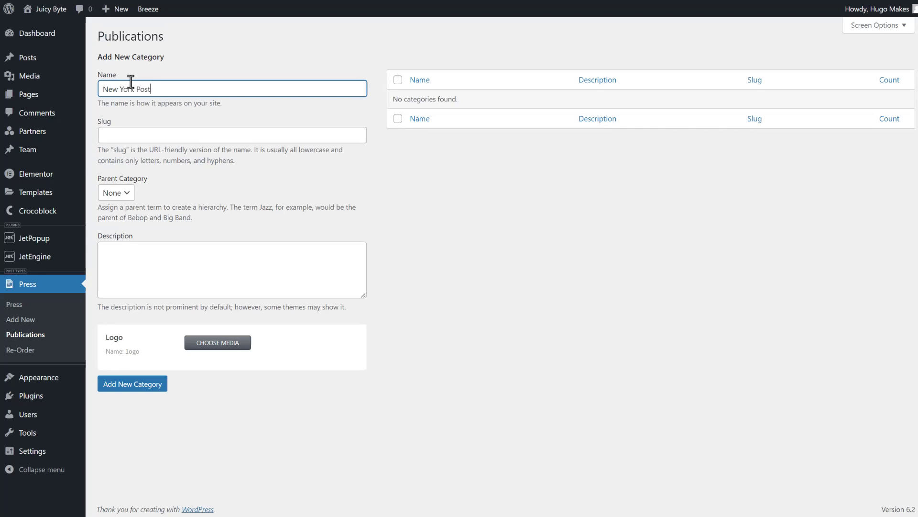
pyautogui.click(210, 344)
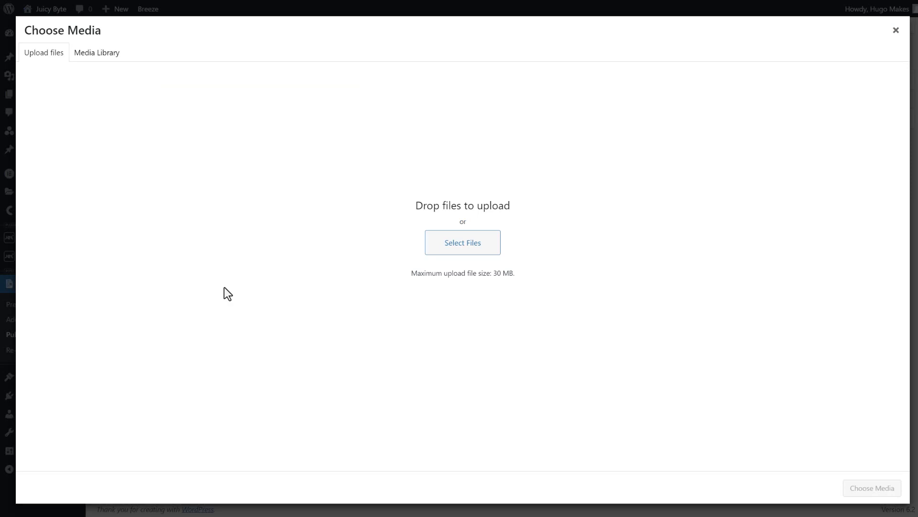
pyautogui.click(103, 54)
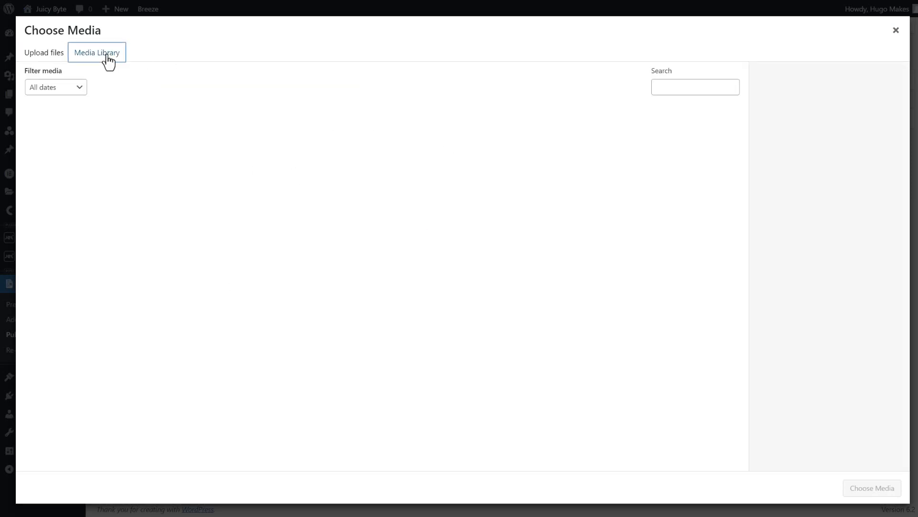
pyautogui.click(399, 150)
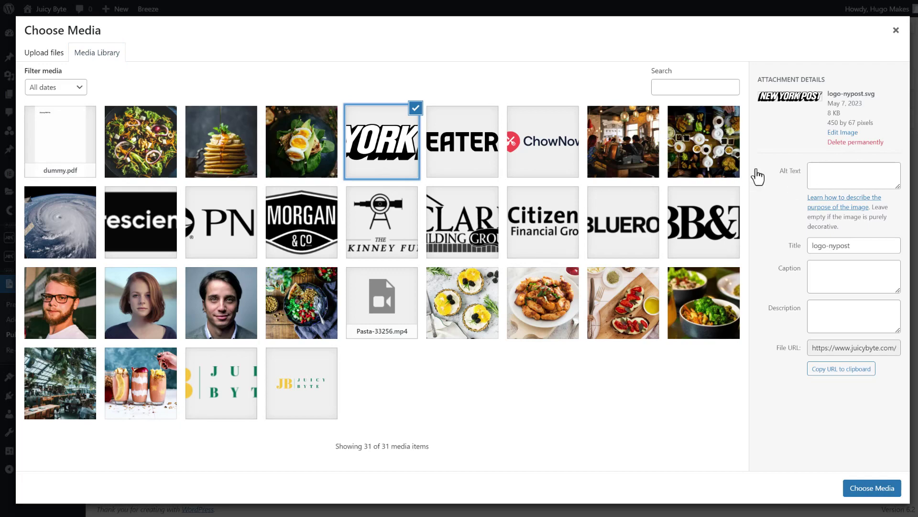
pyautogui.click(855, 488)
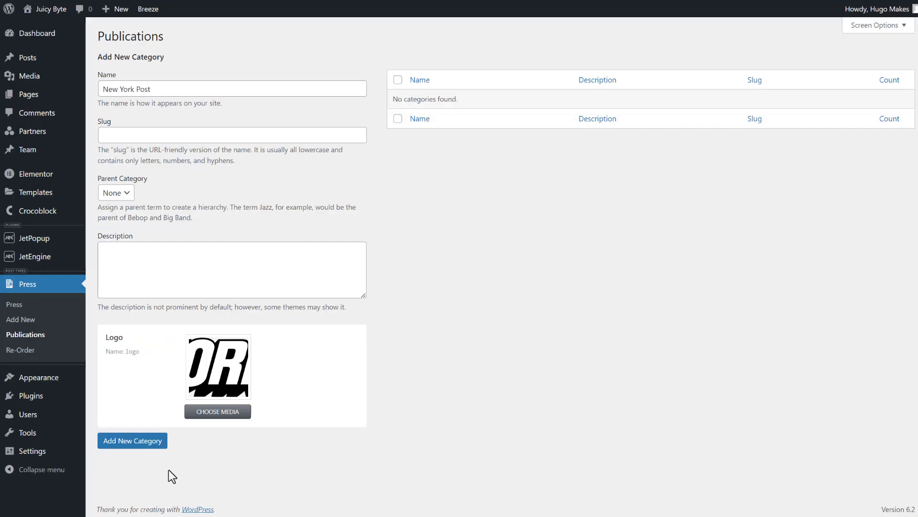
pyautogui.click(121, 443)
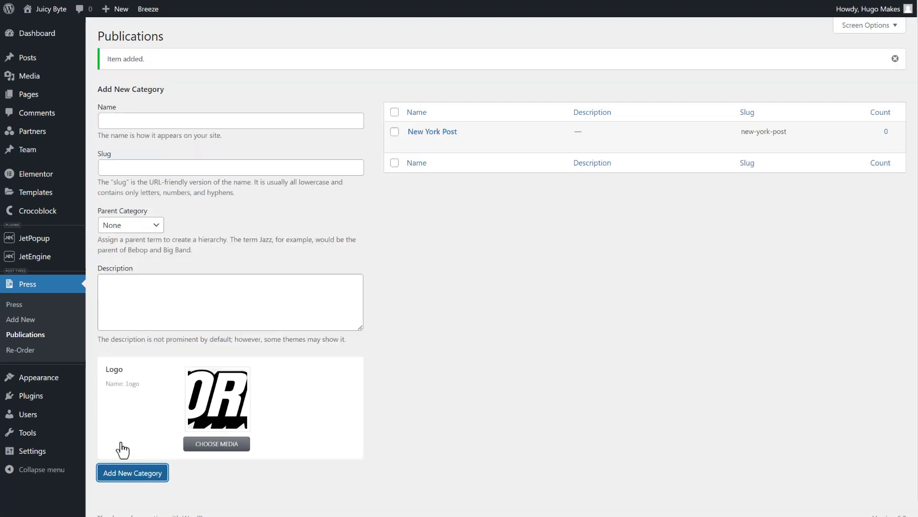
pyautogui.click(120, 123)
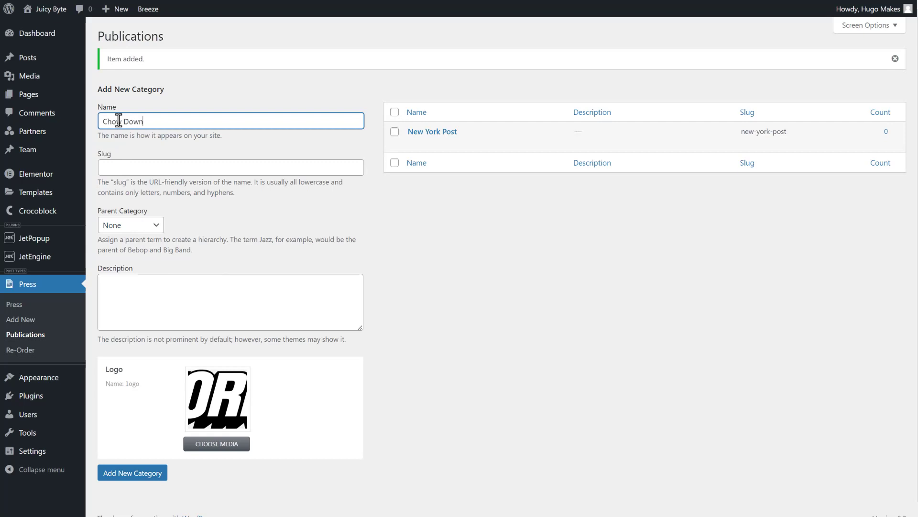
pyautogui.click(149, 162)
pyautogui.click(196, 487)
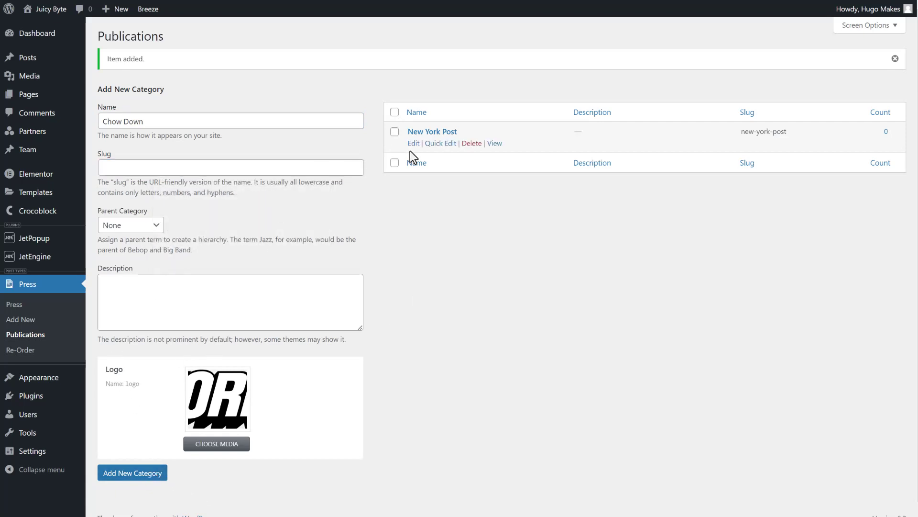
pyautogui.click(414, 143)
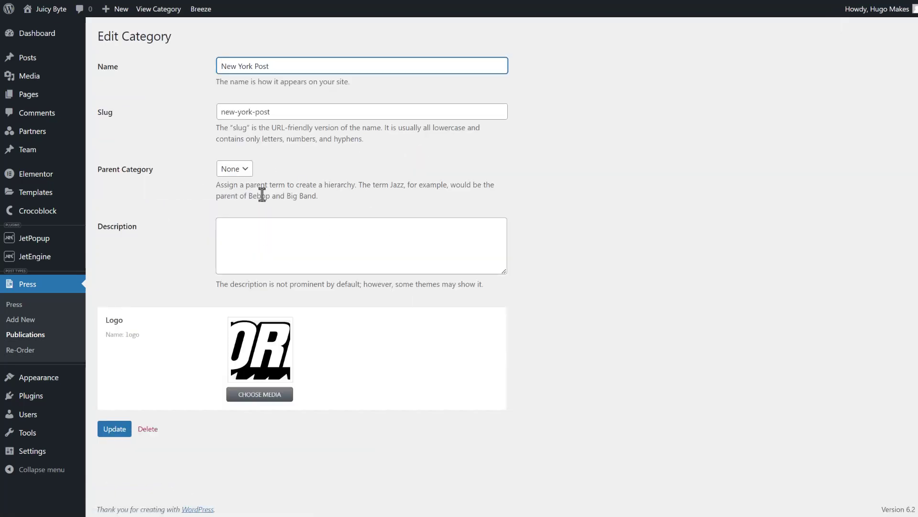
# Add a Publications category named Eater with logo-eater-bw.svg as its logo.
pyautogui.click(30, 334)
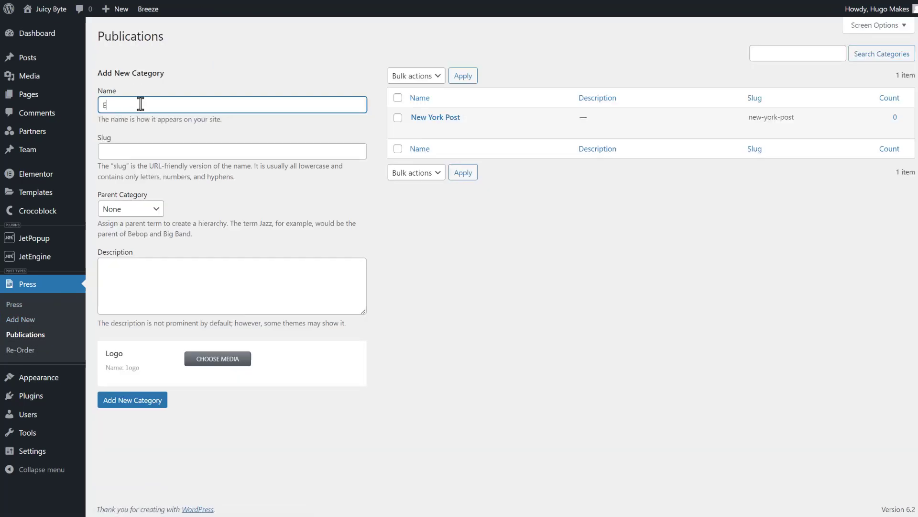
pyautogui.click(241, 361)
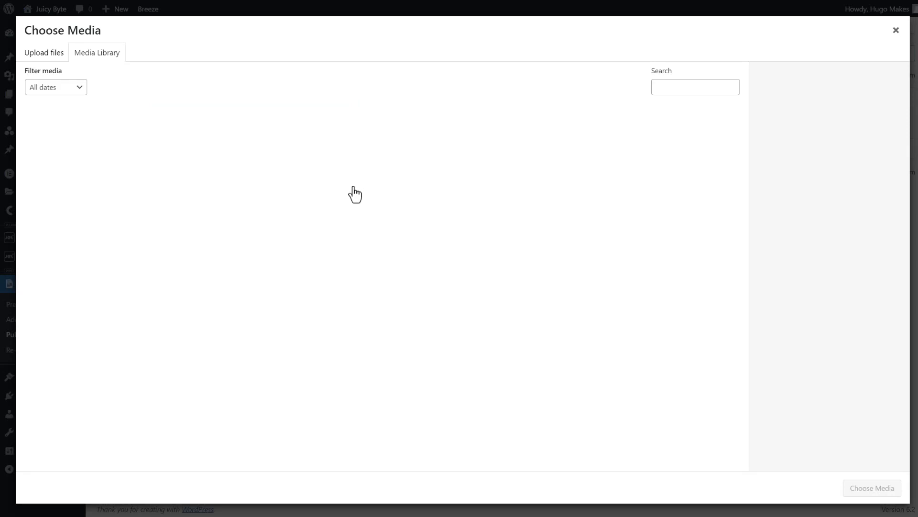
pyautogui.click(481, 152)
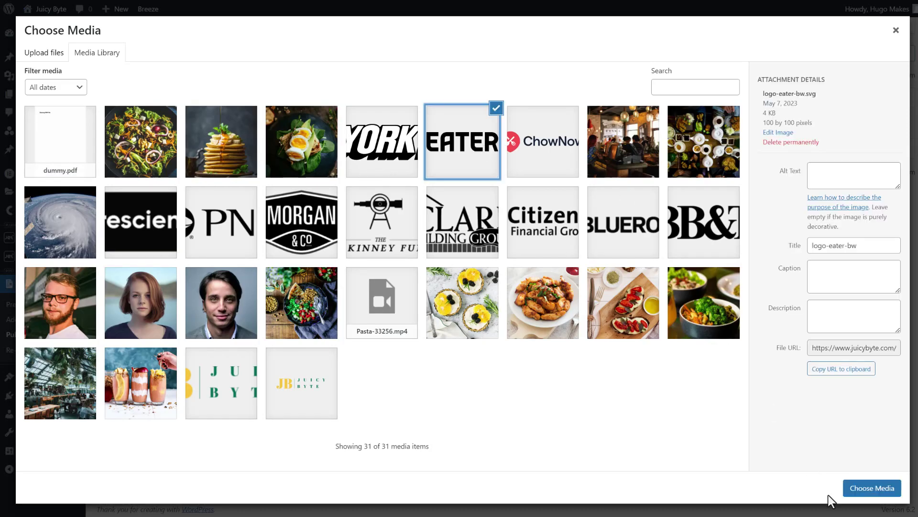
pyautogui.click(872, 487)
pyautogui.click(113, 461)
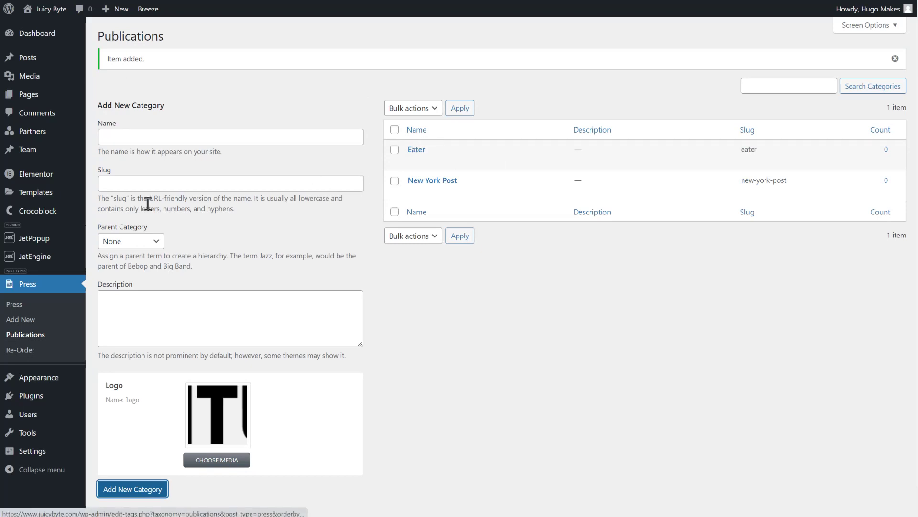
# Add a Publications category named Chow Now with logo-chow-now.svg as its logo.
pyautogui.click(29, 334)
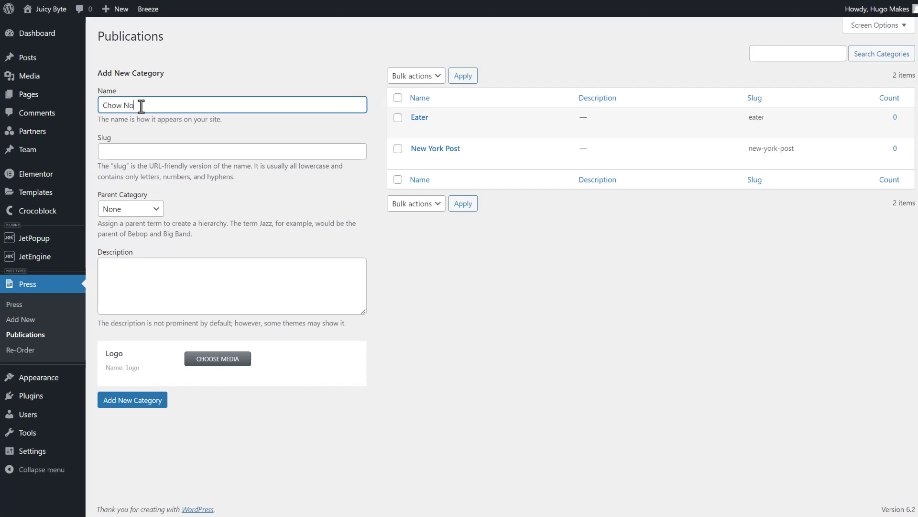
pyautogui.click(205, 363)
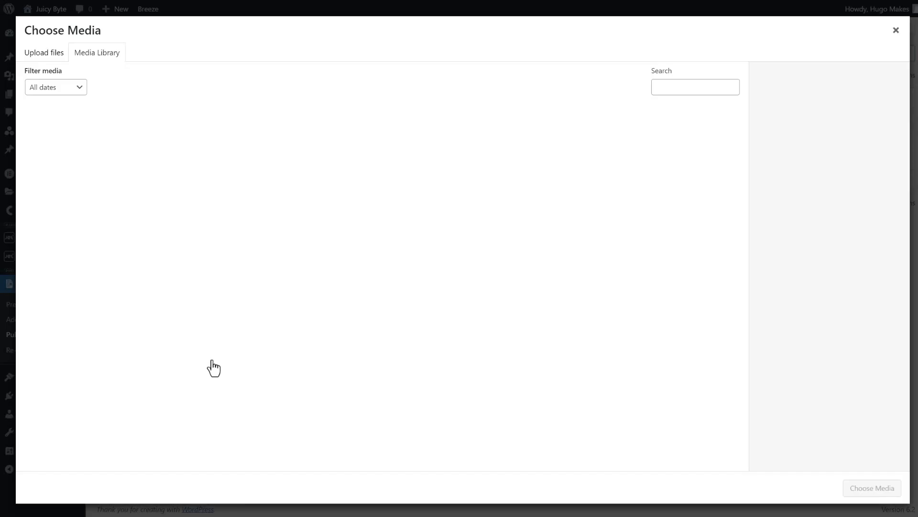
pyautogui.click(510, 149)
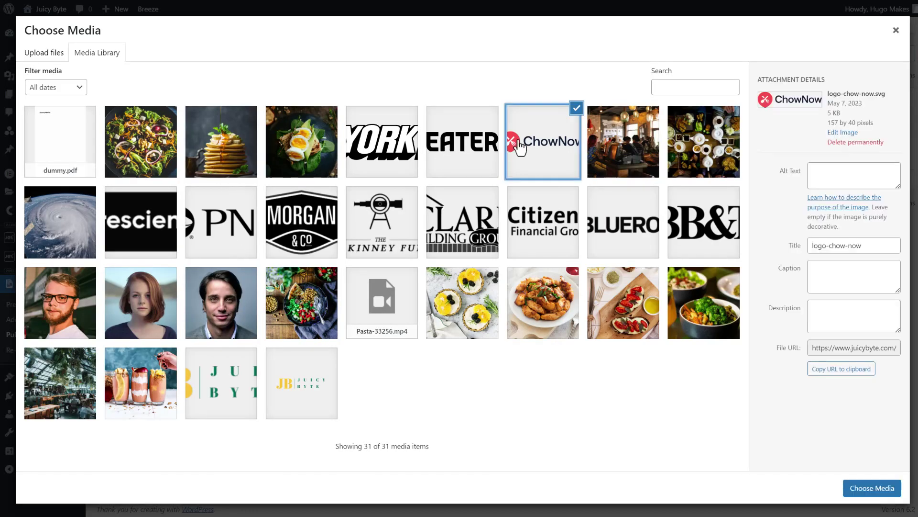
pyautogui.click(872, 487)
pyautogui.click(135, 459)
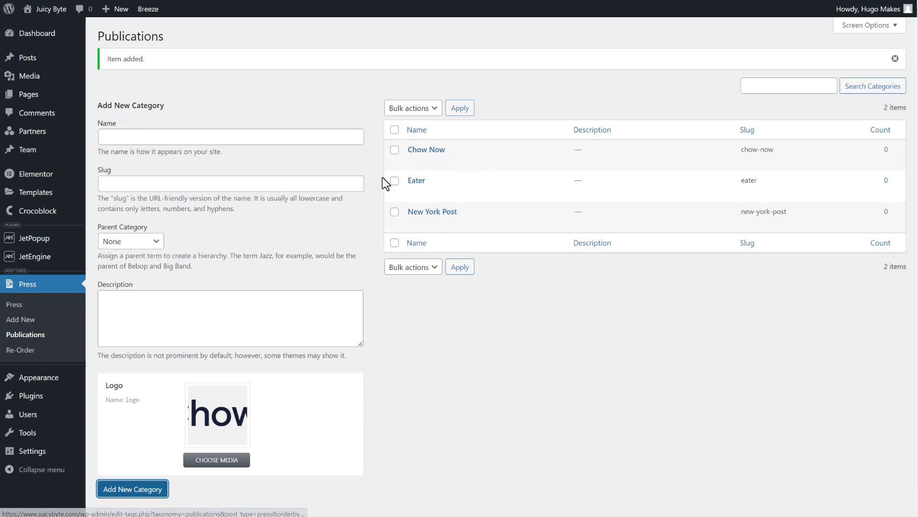
# Examine the Publications choices offered in a new Press entry and return to the Press list.
pyautogui.click(23, 320)
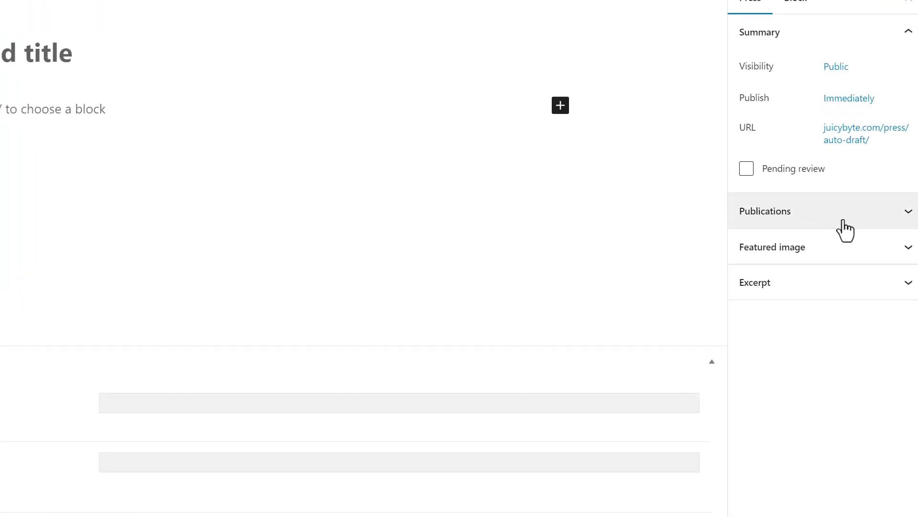
pyautogui.click(792, 221)
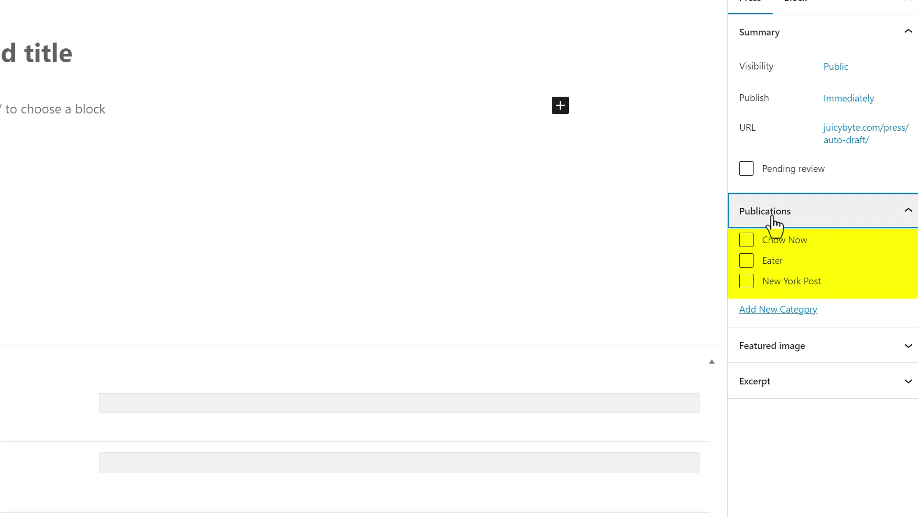
pyautogui.click(773, 218)
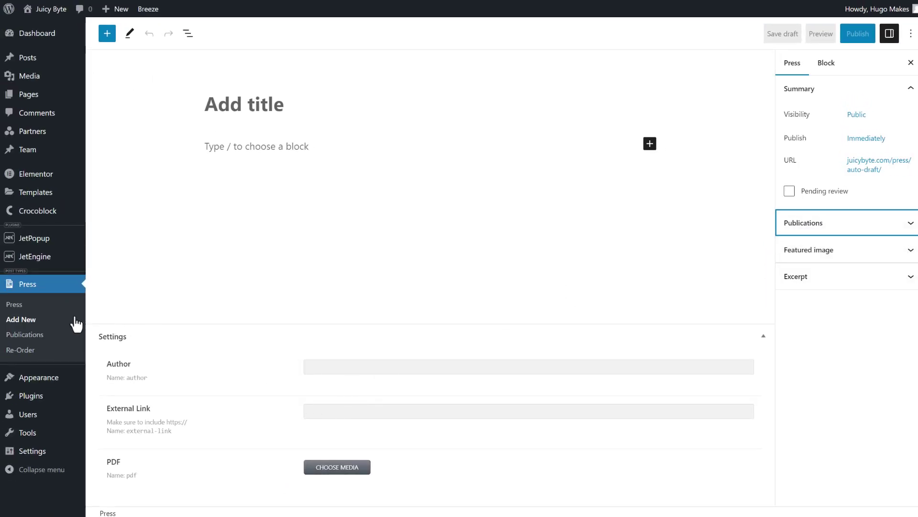
pyautogui.click(17, 305)
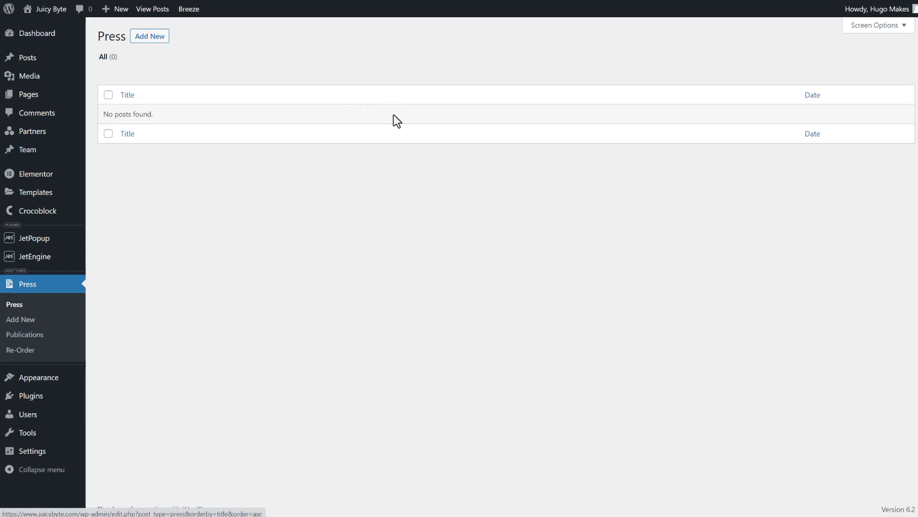
pyautogui.click(360, 101)
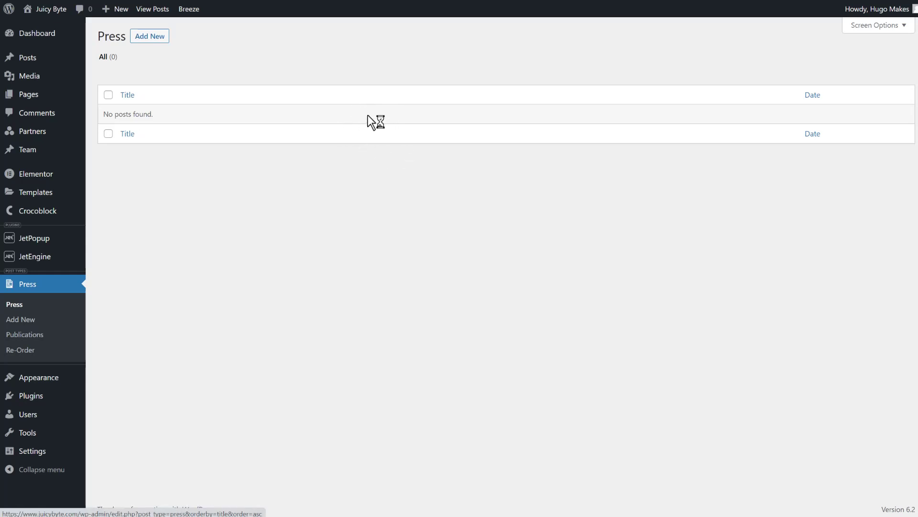
# Start a new Press post titled "Juicy Byte is the Best Restaurant in Naples", copying the title from text for press.txt in Notepad++.
pyautogui.click(150, 37)
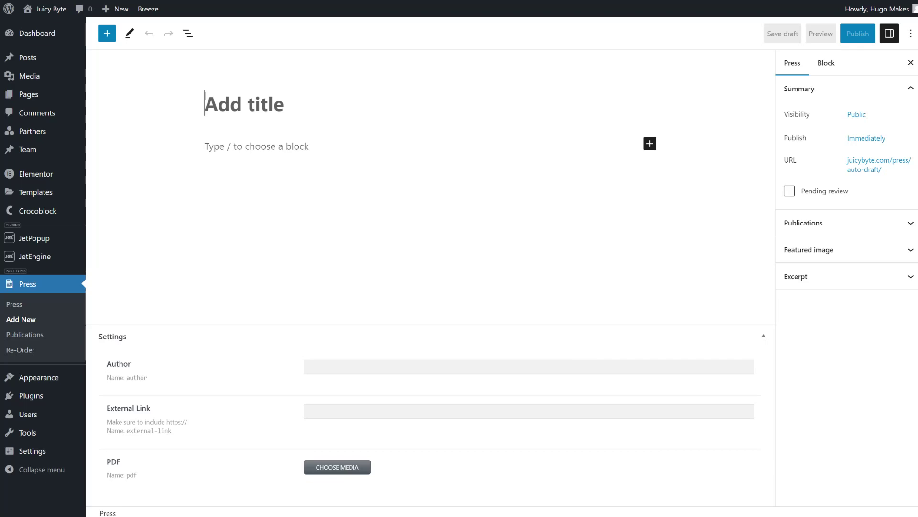
pyautogui.hotkey('alt', 'Tab')
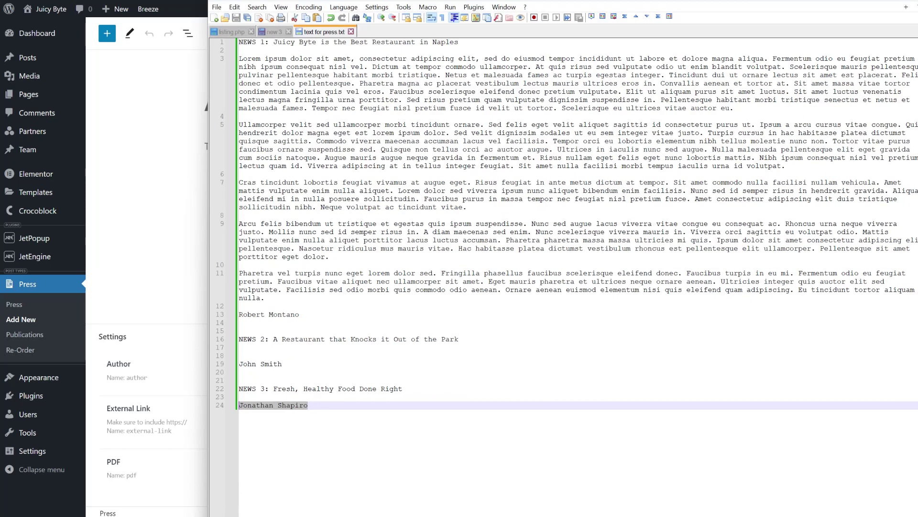
pyautogui.moveTo(460, 44); pyautogui.dragTo(275, 41)
pyautogui.hotkey('ctrl', 'c')
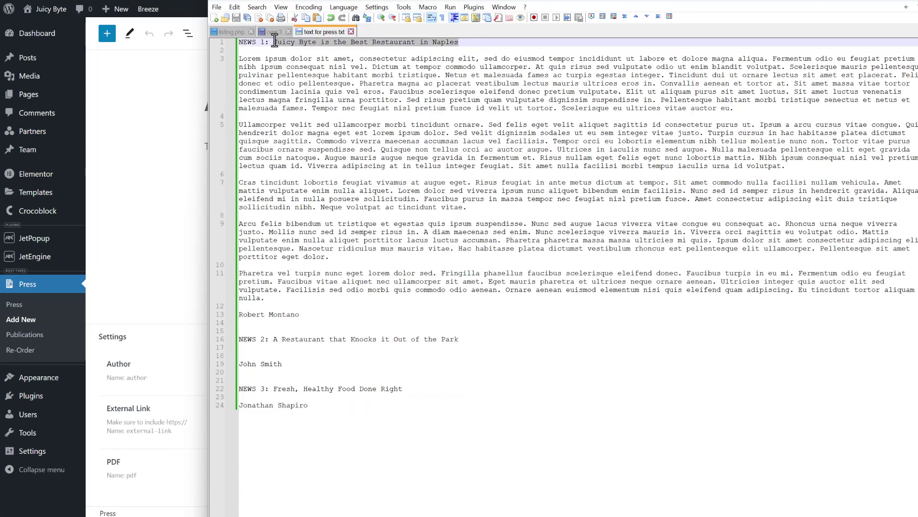
pyautogui.hotkey('alt', 'Tab')
pyautogui.click(296, 102)
pyautogui.hotkey('ctrl', 'v')
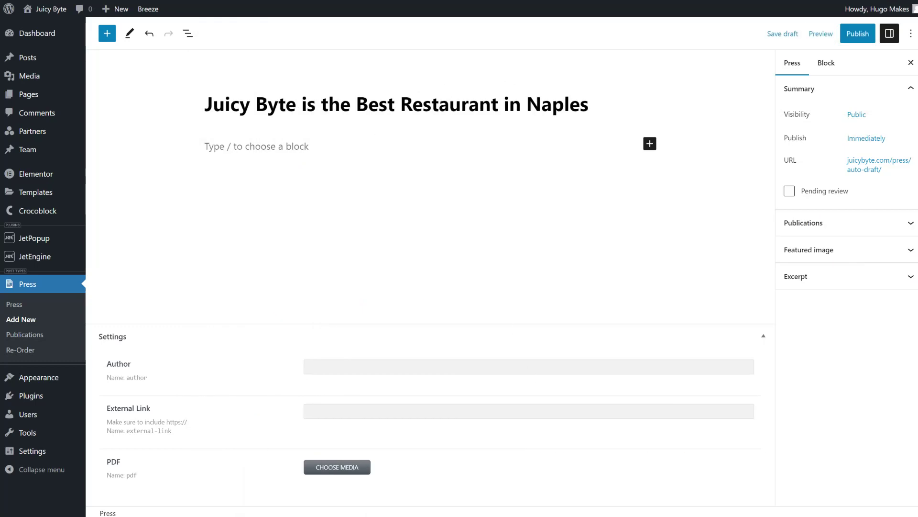
# Copy the five lorem ipsum paragraphs under NEWS 1 in text for press.txt into the post's body.
pyautogui.hotkey('alt', 'Tab')
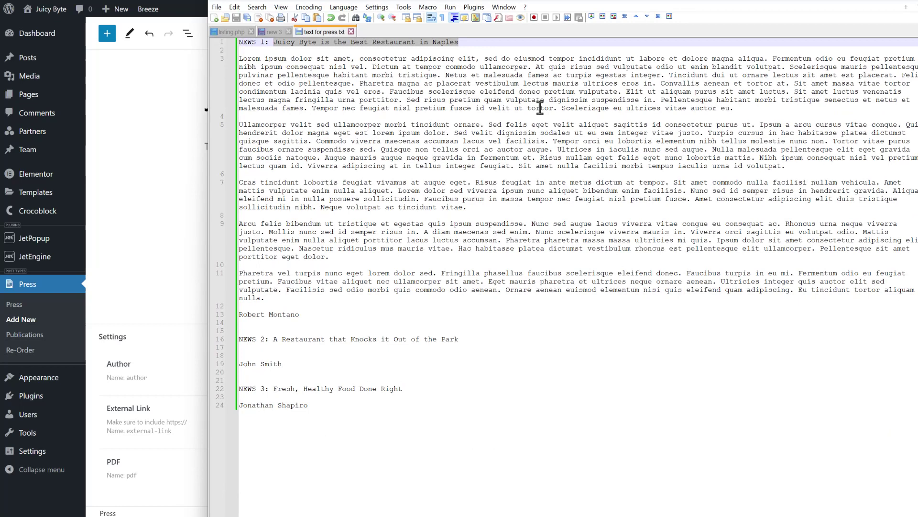
pyautogui.moveTo(287, 299); pyautogui.dragTo(193, 61)
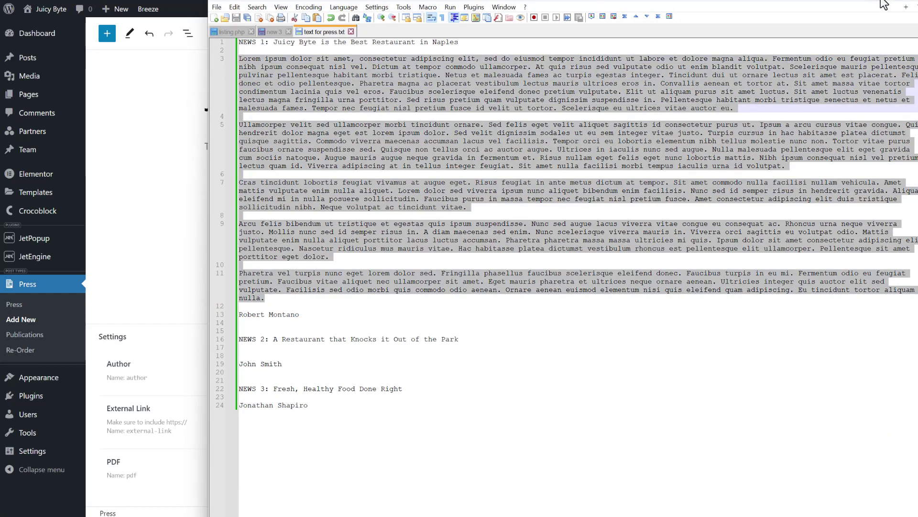
pyautogui.hotkey('alt', 'Tab')
pyautogui.click(351, 147)
pyautogui.hotkey('ctrl', 'v')
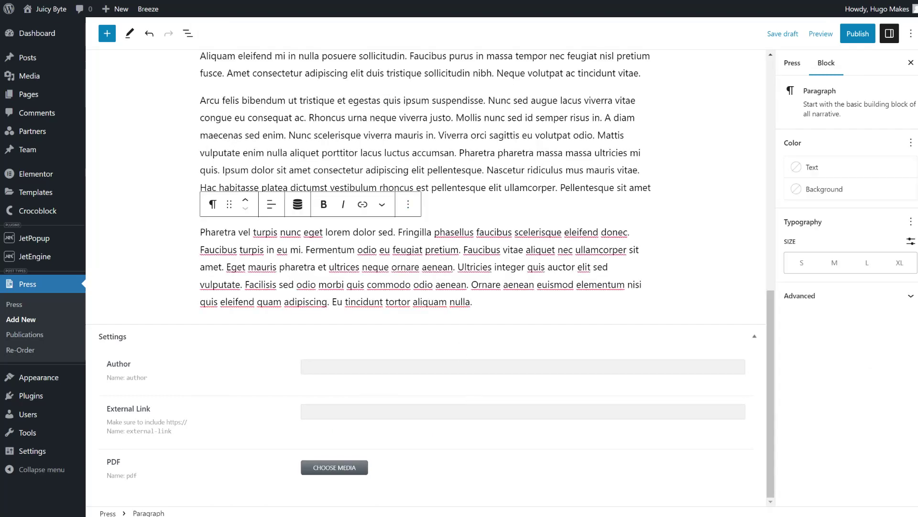
# Copy the author's name for NEWS 1 from text for press.txt into the post's Author field.
pyautogui.hotkey('alt', 'Tab')
pyautogui.moveTo(301, 314); pyautogui.dragTo(241, 316)
pyautogui.hotkey('ctrl', 'c')
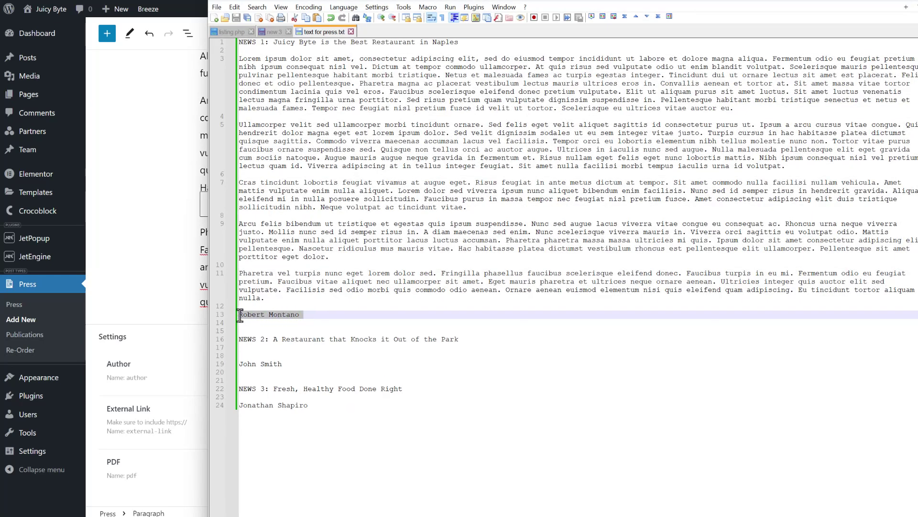
pyautogui.hotkey('alt', 'Tab')
pyautogui.click(340, 367)
pyautogui.hotkey('ctrl', 'v')
# Assign the Chow Now publication to the press post.
pyautogui.scroll(8, 450, 247)
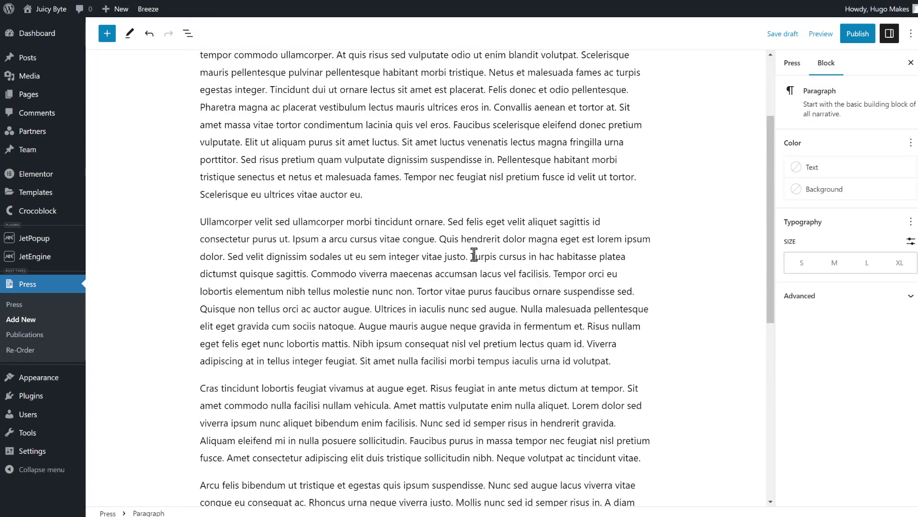
pyautogui.scroll(3, 474, 255)
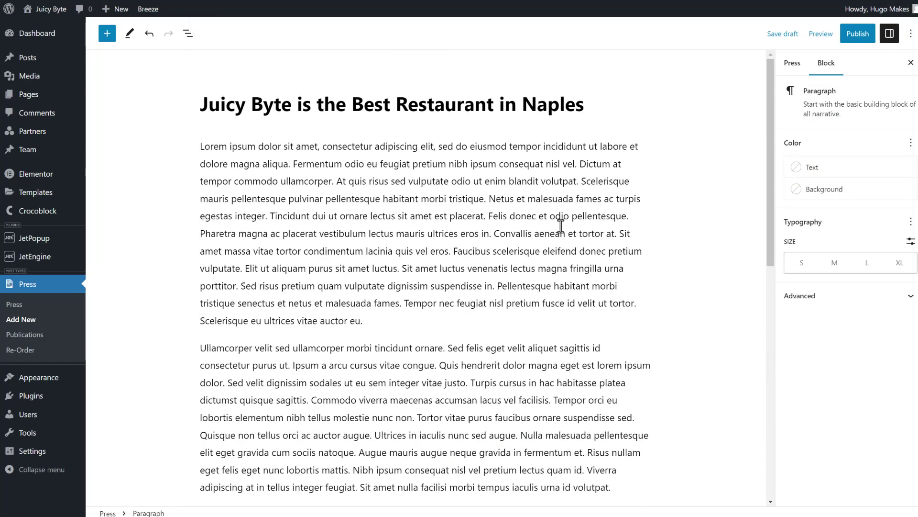
pyautogui.click(789, 72)
pyautogui.click(817, 229)
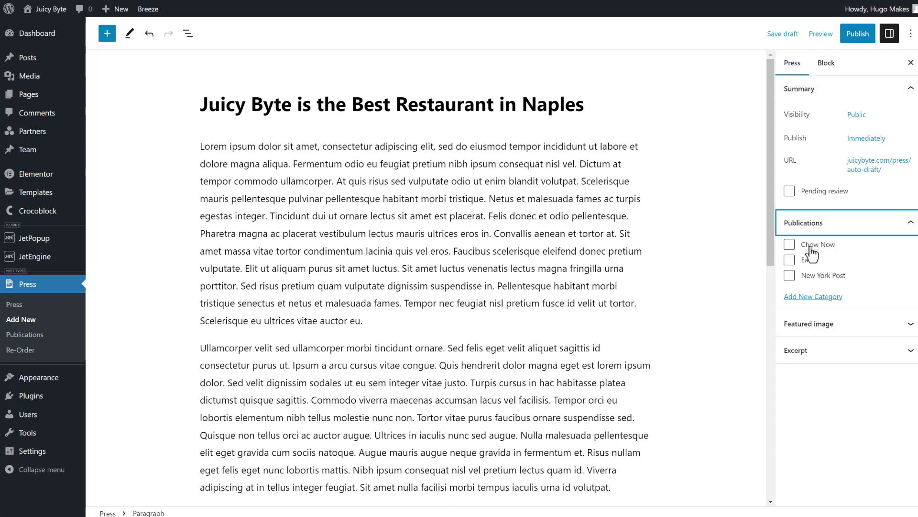
pyautogui.click(790, 245)
# Set press-nypost.jpg from the media library as the post's featured image.
pyautogui.click(819, 329)
pyautogui.click(843, 365)
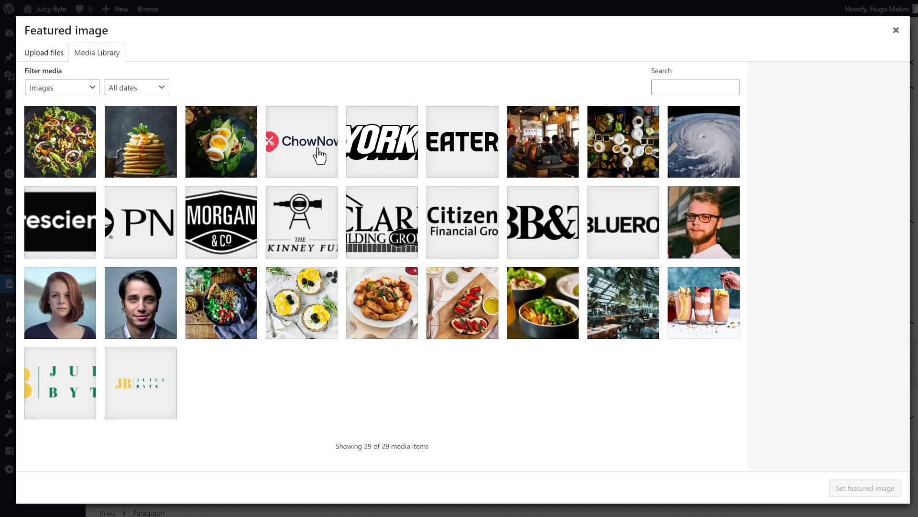
pyautogui.click(69, 146)
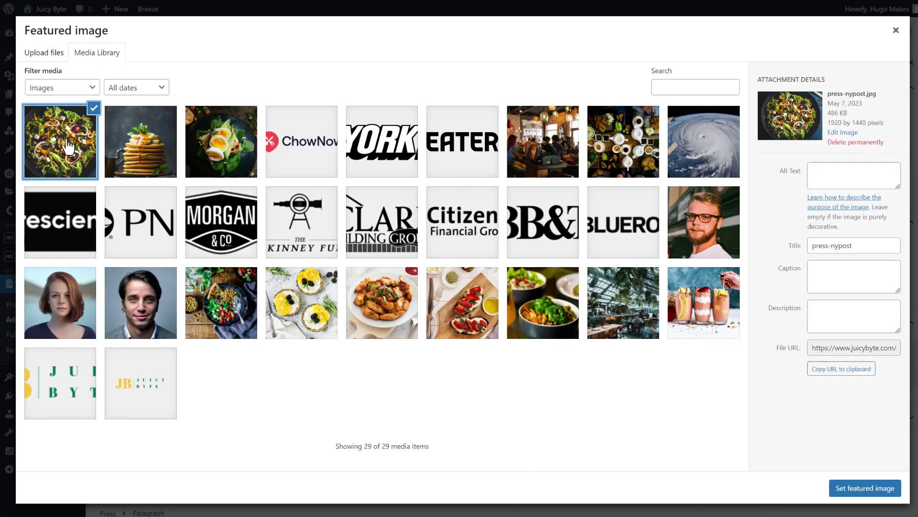
pyautogui.click(846, 488)
# Copy the first sentence of the body, ending in "dolore magna aliqua.", into the post's excerpt.
pyautogui.scroll(-1, 719, 347)
pyautogui.scroll(-5, 724, 363)
pyautogui.scroll(6, 215, 162)
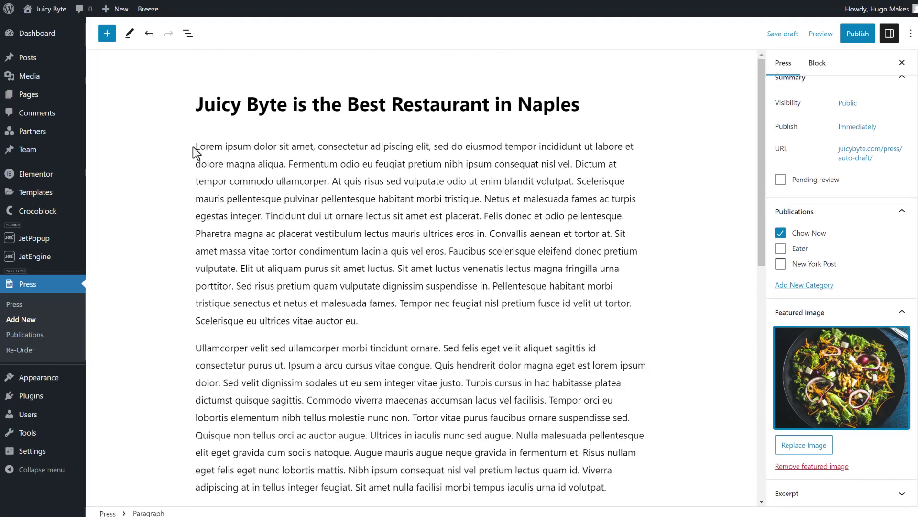
pyautogui.moveTo(196, 147); pyautogui.dragTo(282, 164)
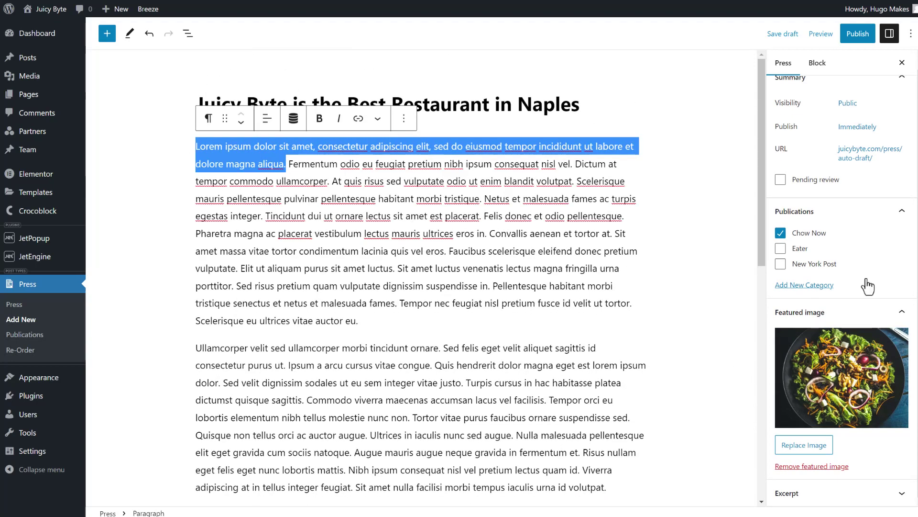
pyautogui.click(856, 490)
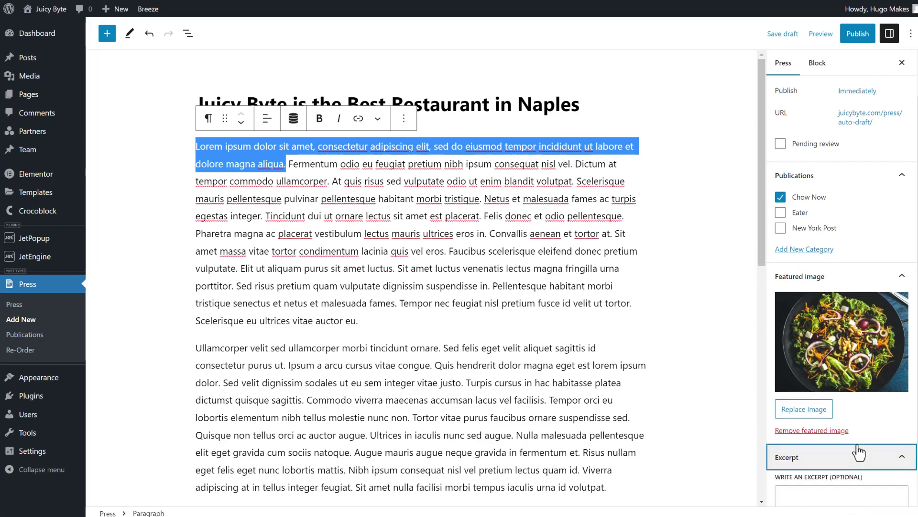
pyautogui.click(837, 448)
pyautogui.write('Lorem ipsum dolor sit amet, consectetur adipiscing elit, sed do eiusmod tempor incididunt ut labore et dolore magna aliqua.')
pyautogui.moveTo(761, 228); pyautogui.dragTo(763, 466)
pyautogui.click(309, 412)
pyautogui.write('http')
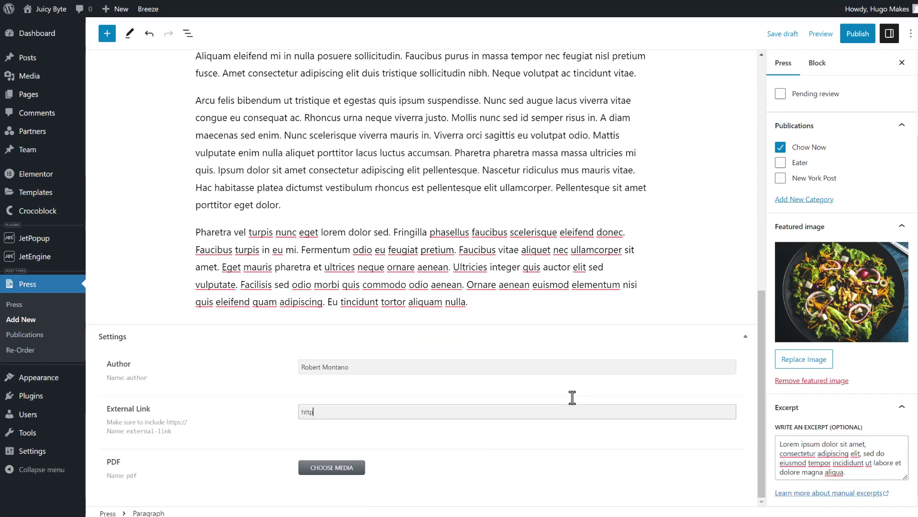
pyautogui.write('://www.')
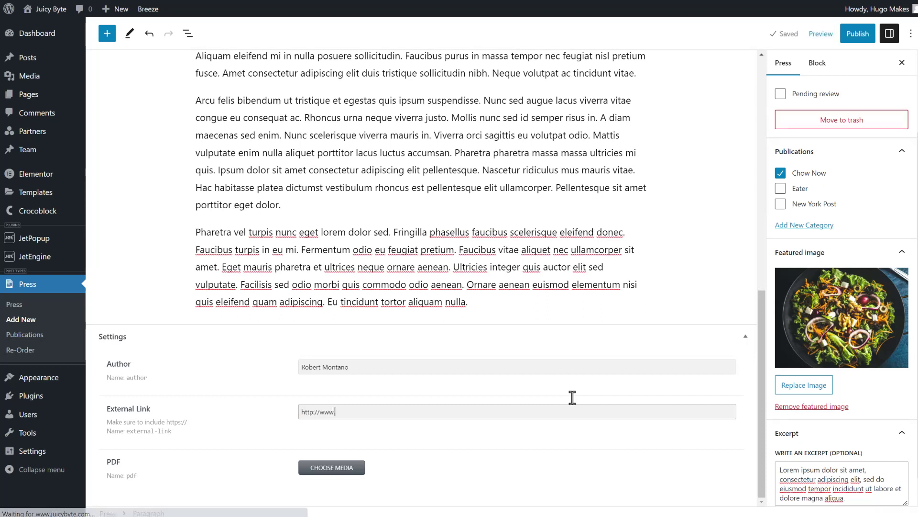
pyautogui.write('chownow.com')
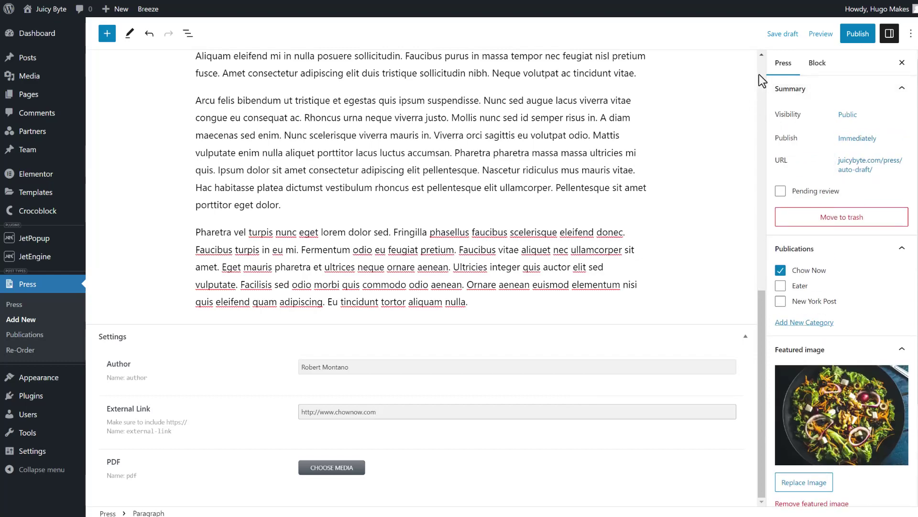
# Change the post's publish date to February 7, 2023.
pyautogui.scroll(15, 761, 71)
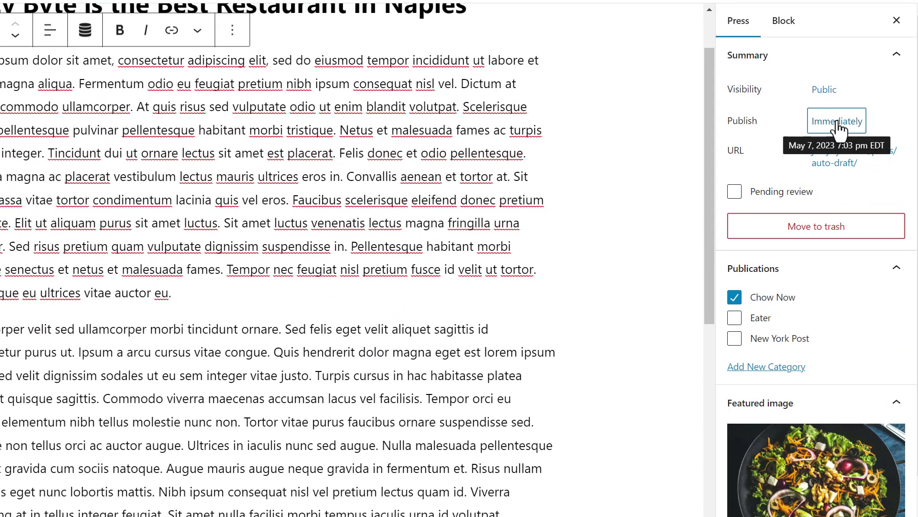
pyautogui.click(835, 130)
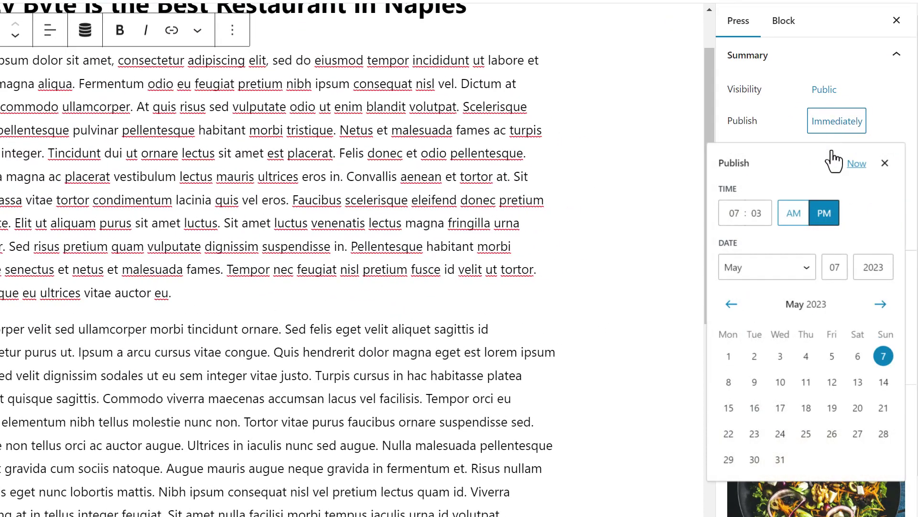
pyautogui.click(793, 282)
pyautogui.click(775, 298)
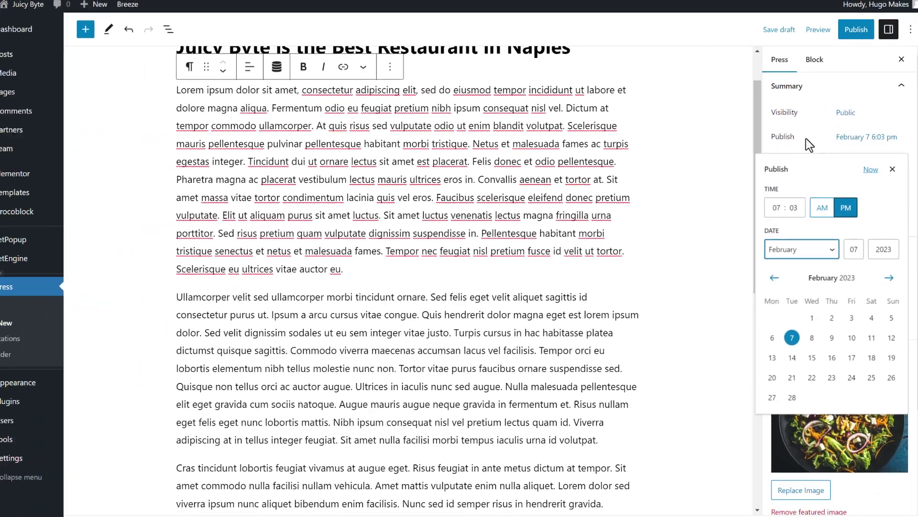
pyautogui.click(794, 93)
# Publish the press post, close the post-publish information and return to its Settings fields.
pyautogui.click(858, 33)
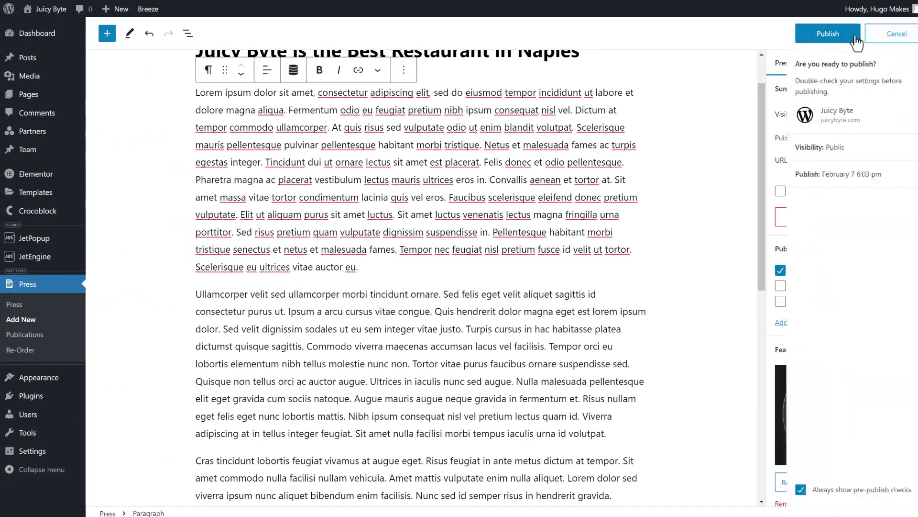
pyautogui.click(829, 40)
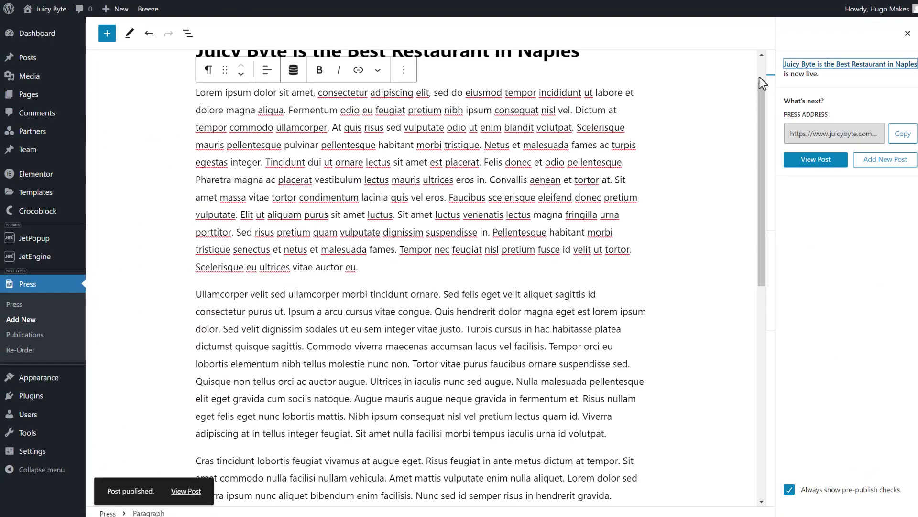
pyautogui.click(760, 74)
pyautogui.click(908, 33)
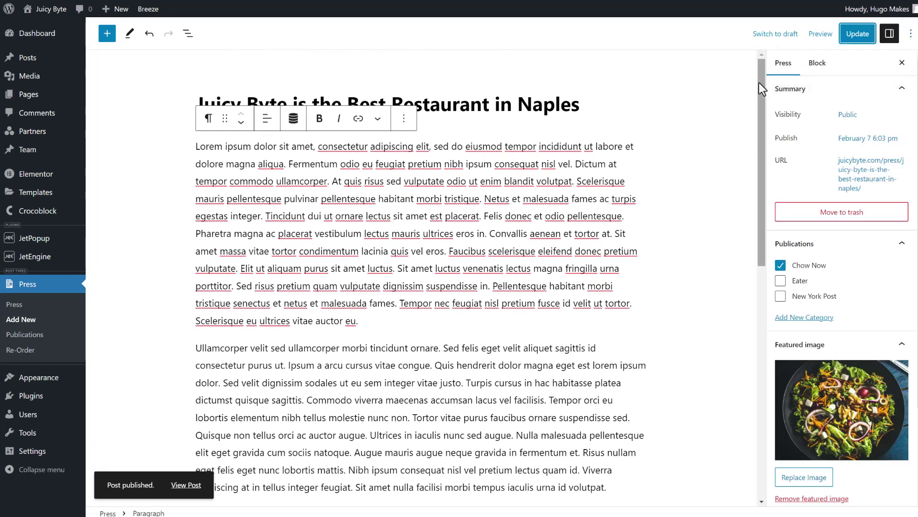
pyautogui.scroll(-10, 722, 322)
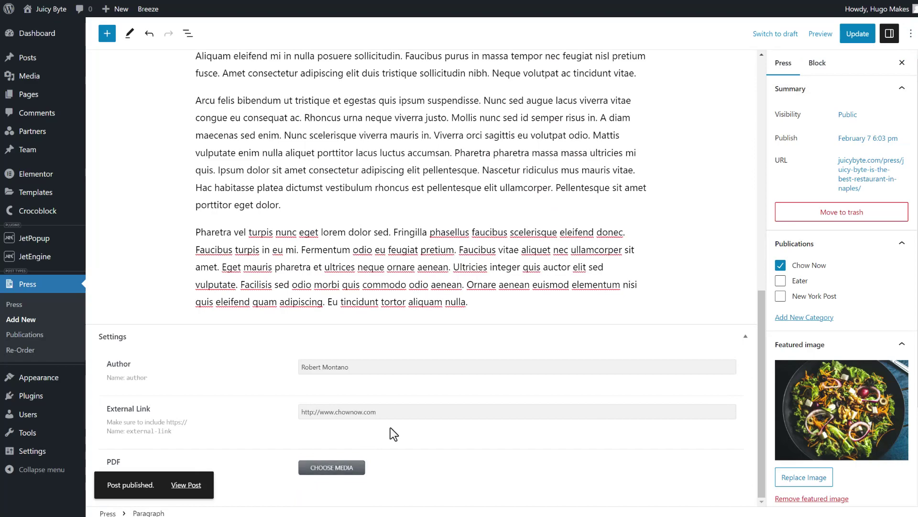
# Leave the published post and open the list of all Press posts.
pyautogui.scroll(10, 537, 385)
pyautogui.scroll(1, 572, 385)
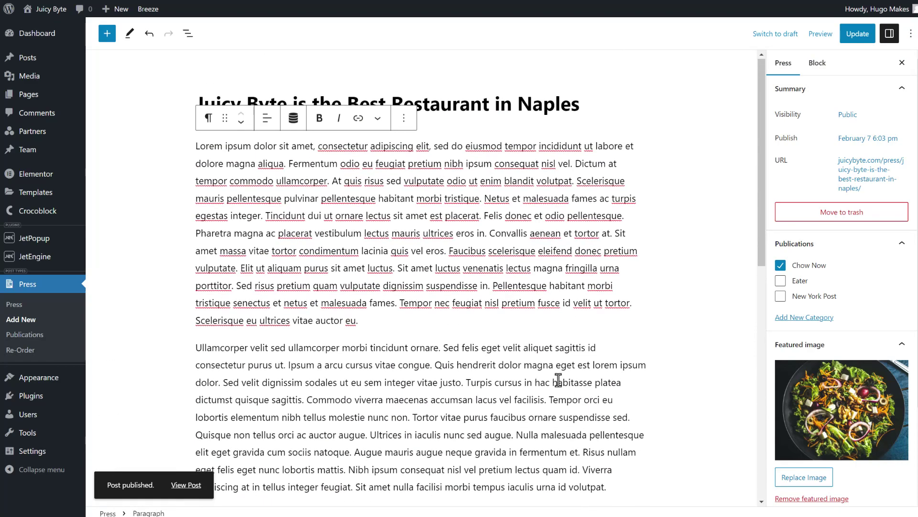
pyautogui.click(14, 306)
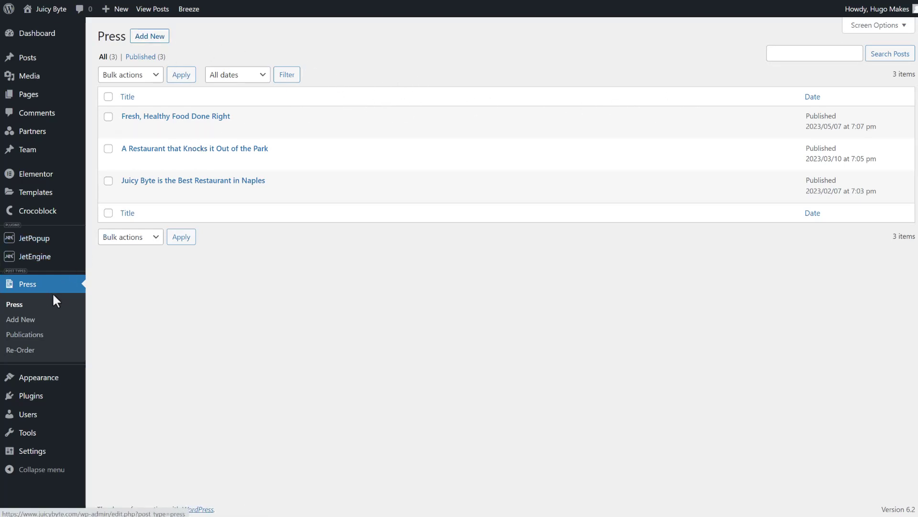
# Open the Press post type in JetEngine for editing and add a new admin column.
pyautogui.moveTo(51, 267)
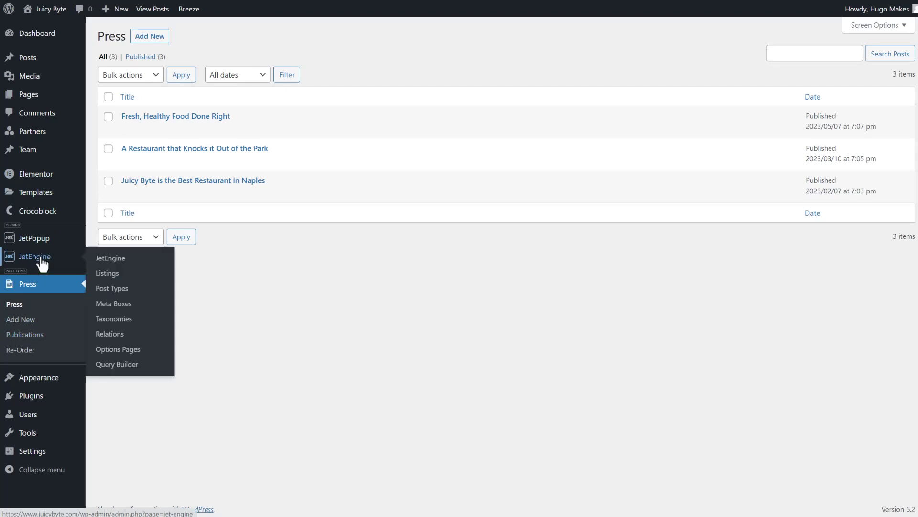
pyautogui.click(111, 289)
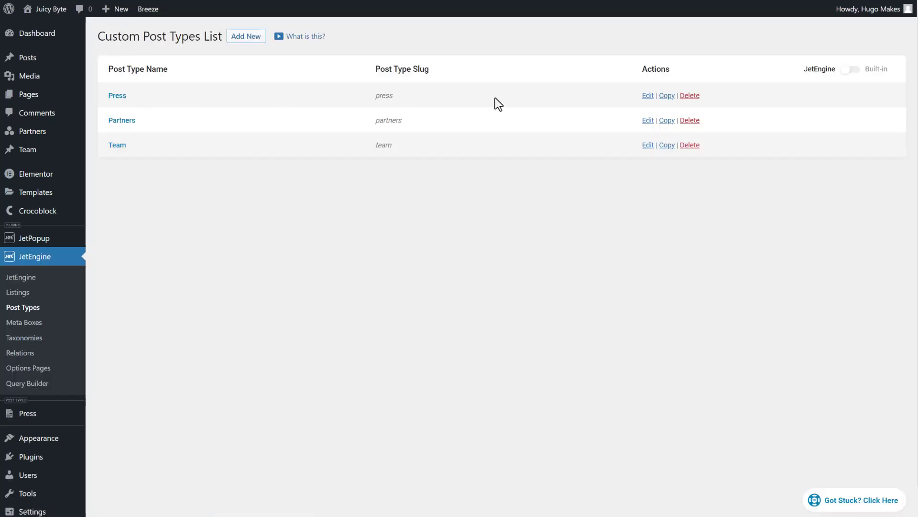
pyautogui.click(647, 96)
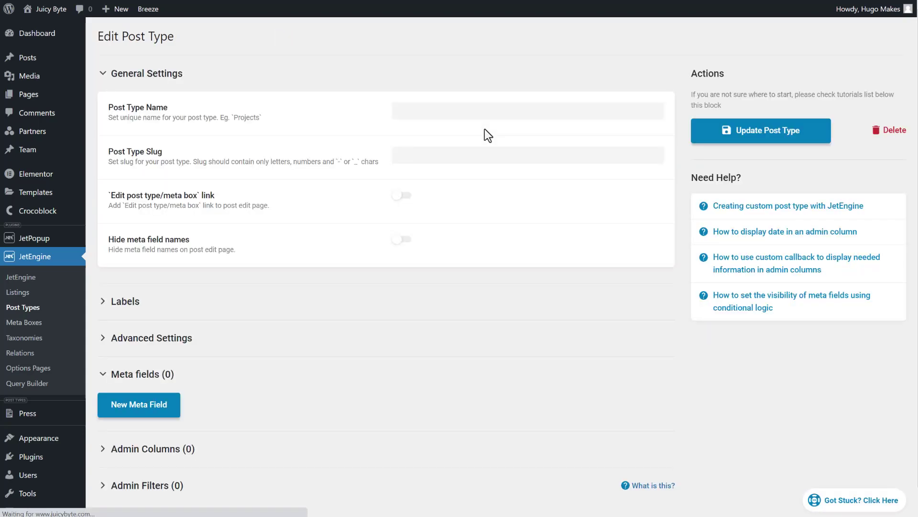
pyautogui.scroll(-3, 476, 230)
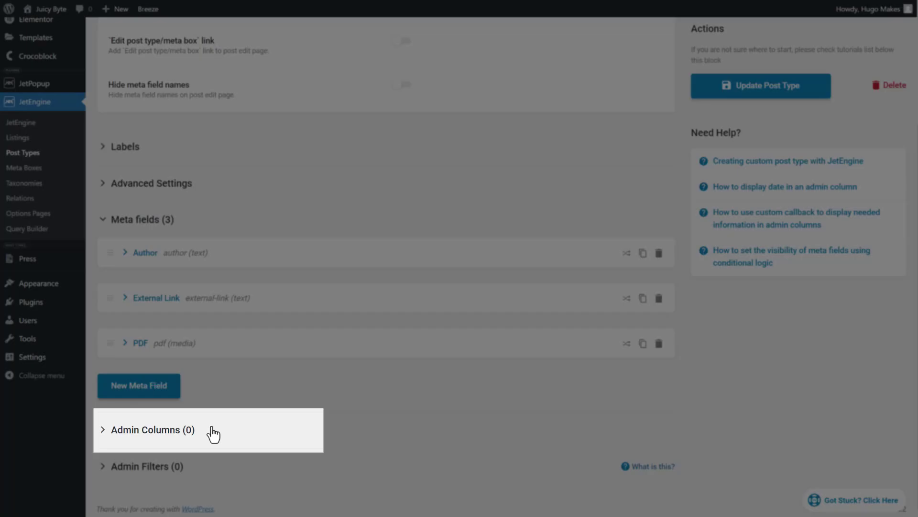
pyautogui.click(123, 433)
pyautogui.scroll(-1, 206, 379)
pyautogui.click(145, 427)
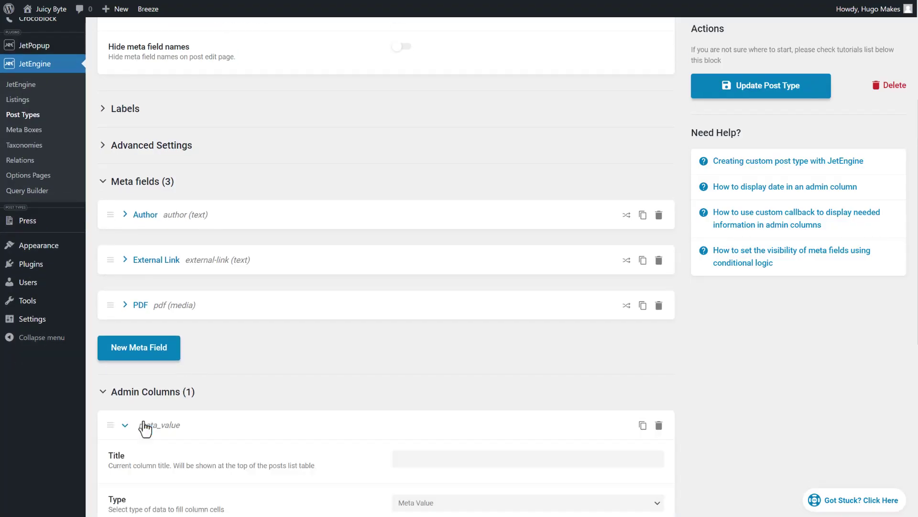
# Title the new admin column "Featured Image" and set its type to Custom Callback.
pyautogui.scroll(-5, 335, 318)
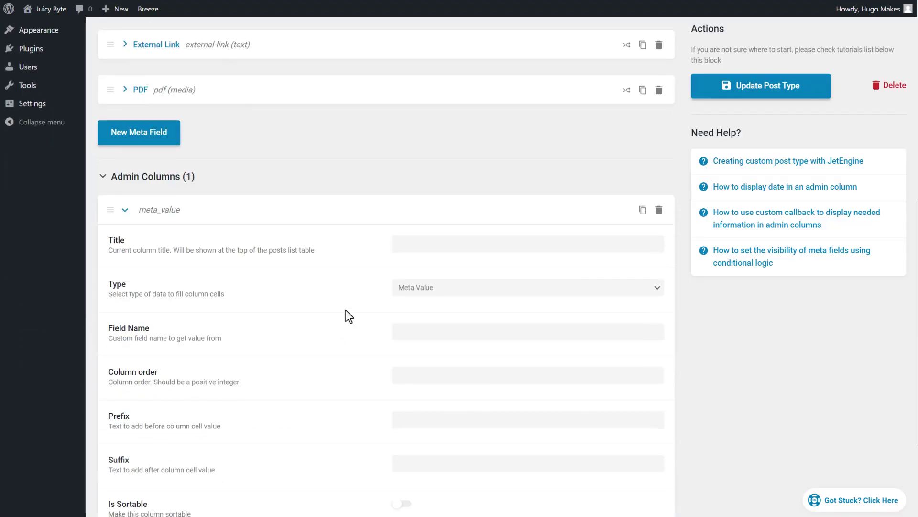
pyautogui.click(417, 247)
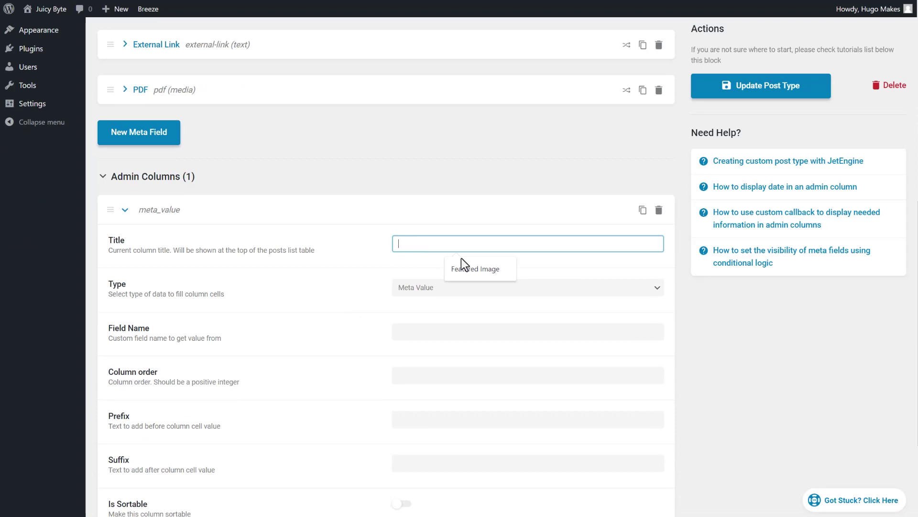
pyautogui.click(485, 271)
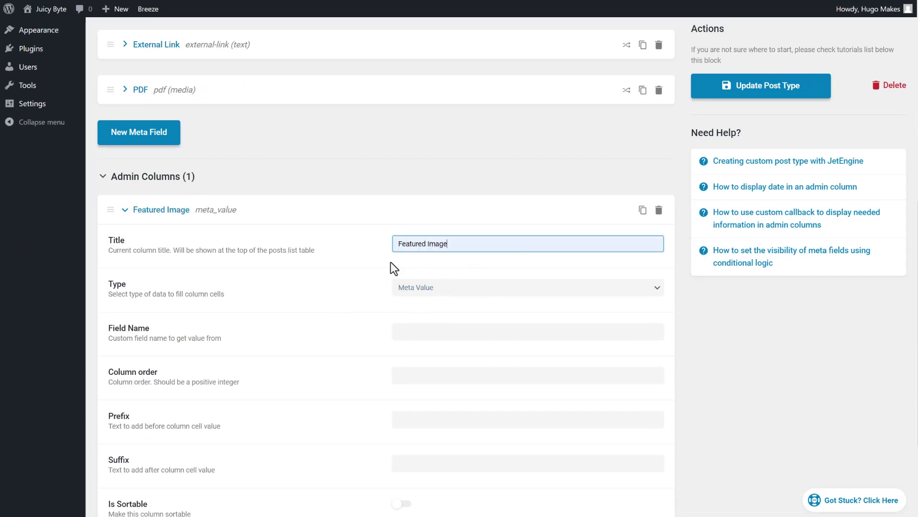
pyautogui.click(418, 300)
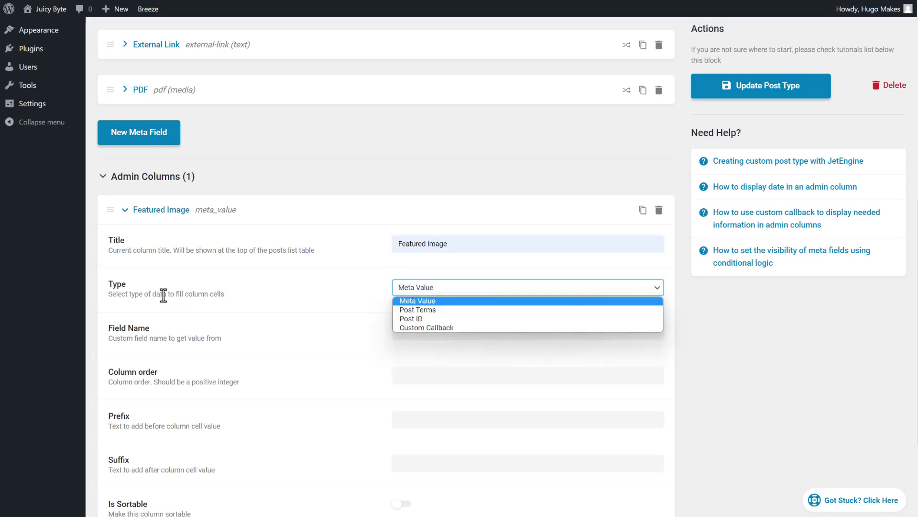
pyautogui.click(435, 329)
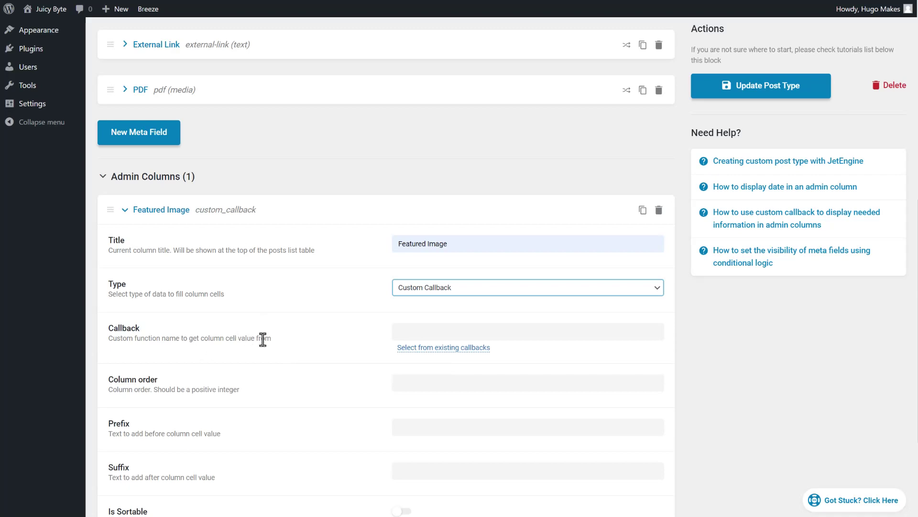
# Give the Featured Image column the jet_engine_custom_cb_render_image callback with field thumbnail and size 100, and set its column order to 2.
pyautogui.click(423, 349)
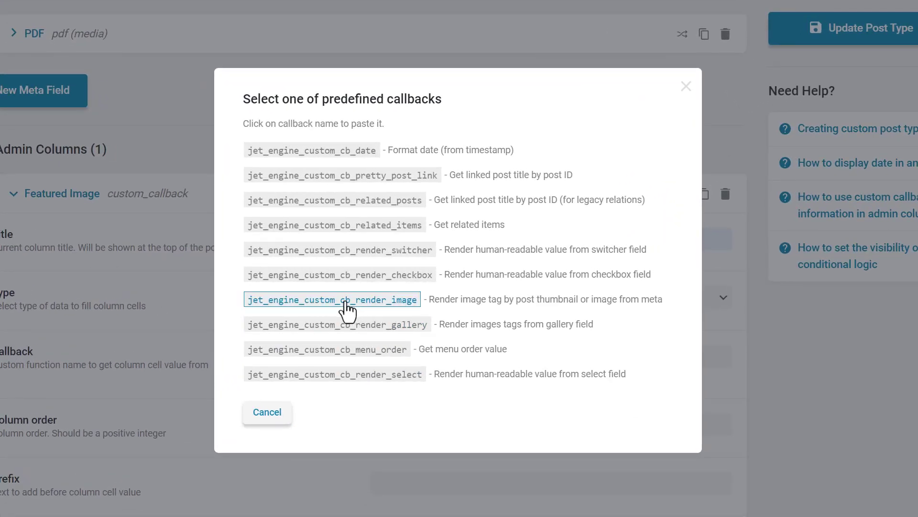
pyautogui.click(376, 301)
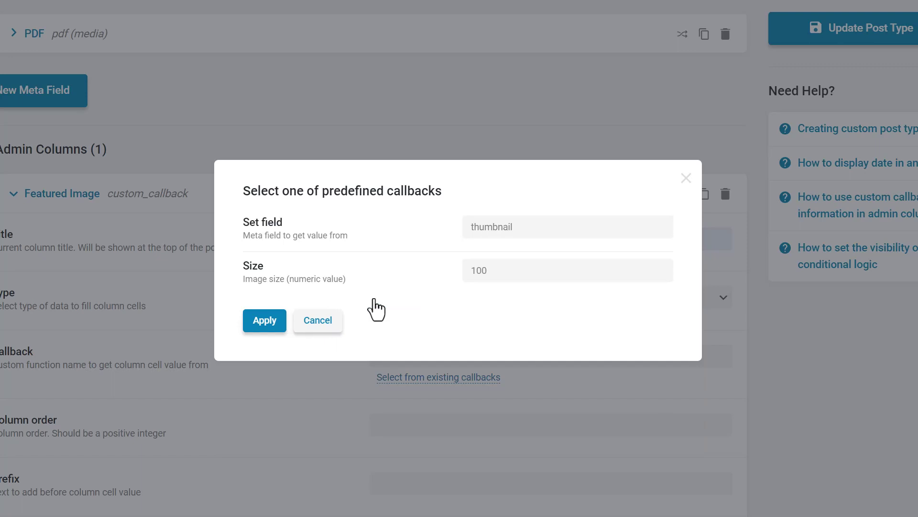
pyautogui.click(539, 228)
pyautogui.write('thumbnail')
pyautogui.moveTo(539, 229); pyautogui.dragTo(467, 225)
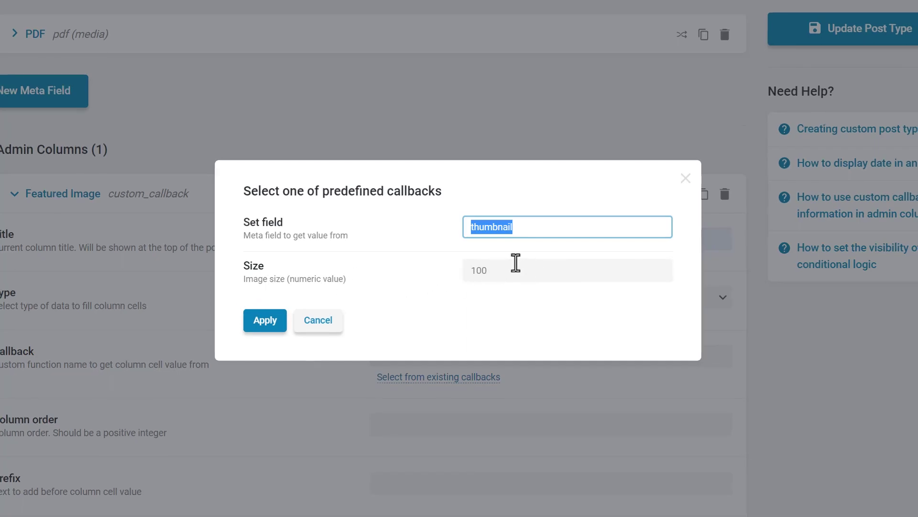
pyautogui.click(264, 320)
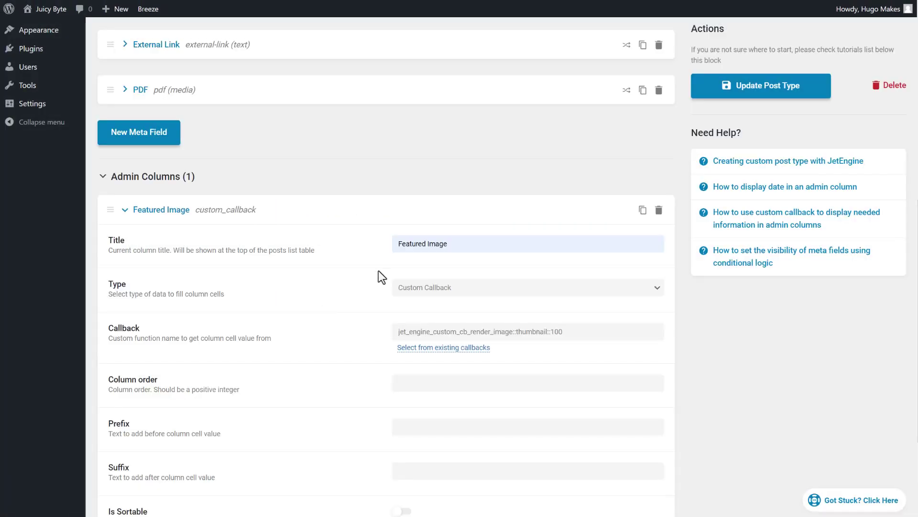
pyautogui.scroll(-3, 414, 287)
pyautogui.click(406, 239)
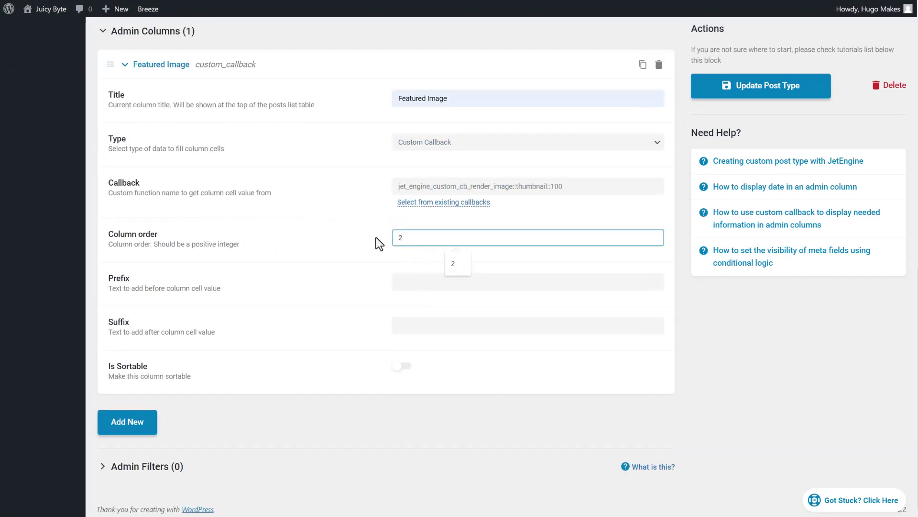
# Add a second admin column titled "Publication" with the type Post Terms.
pyautogui.click(146, 426)
pyautogui.scroll(-4, 359, 330)
pyautogui.click(434, 245)
pyautogui.click(476, 268)
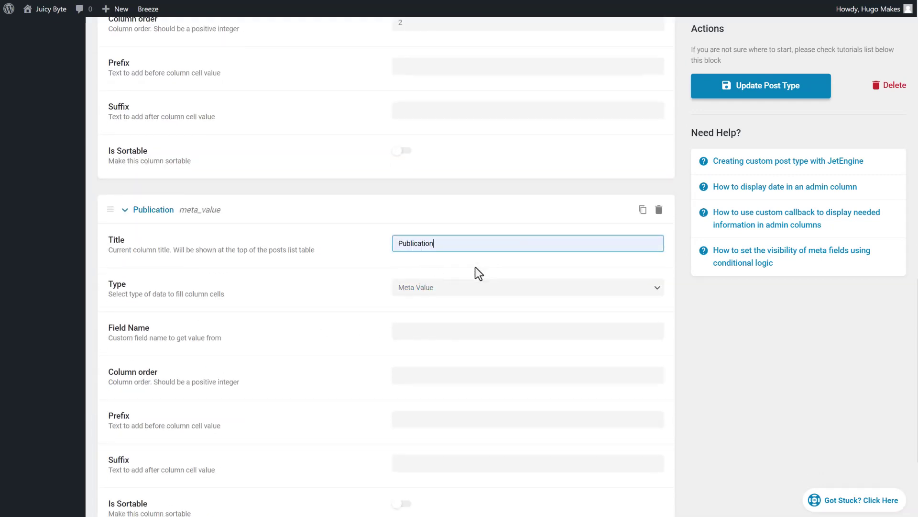
pyautogui.click(425, 288)
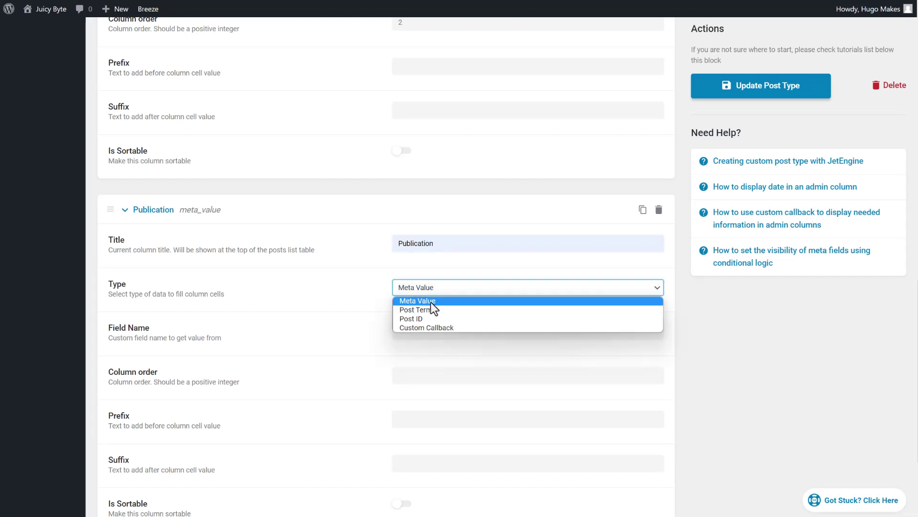
pyautogui.click(437, 311)
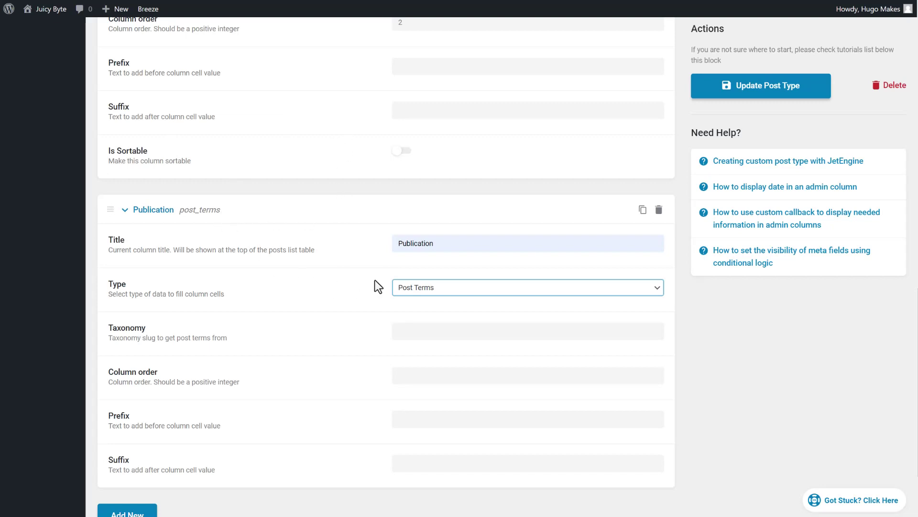
# Set the Publication column's taxonomy to publications and its column order to 3, and update the post type.
pyautogui.click(429, 333)
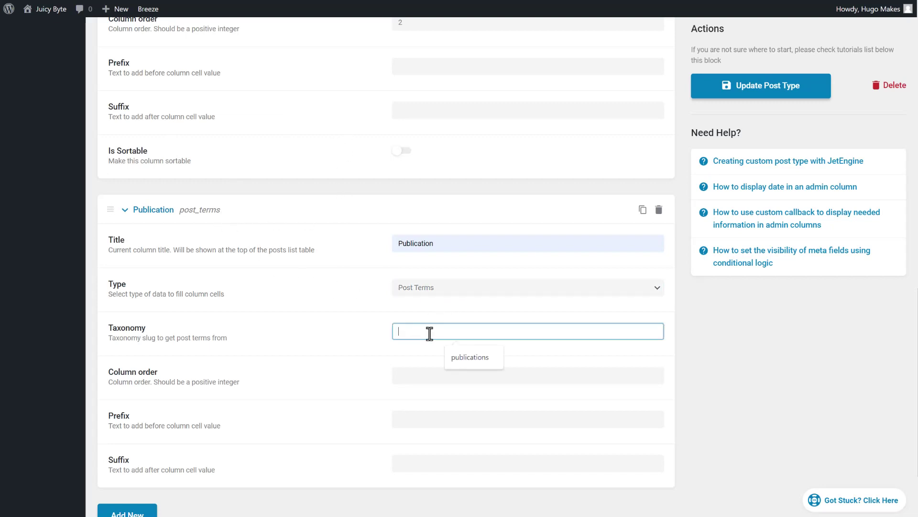
pyautogui.click(483, 363)
pyautogui.doubleClick(417, 337)
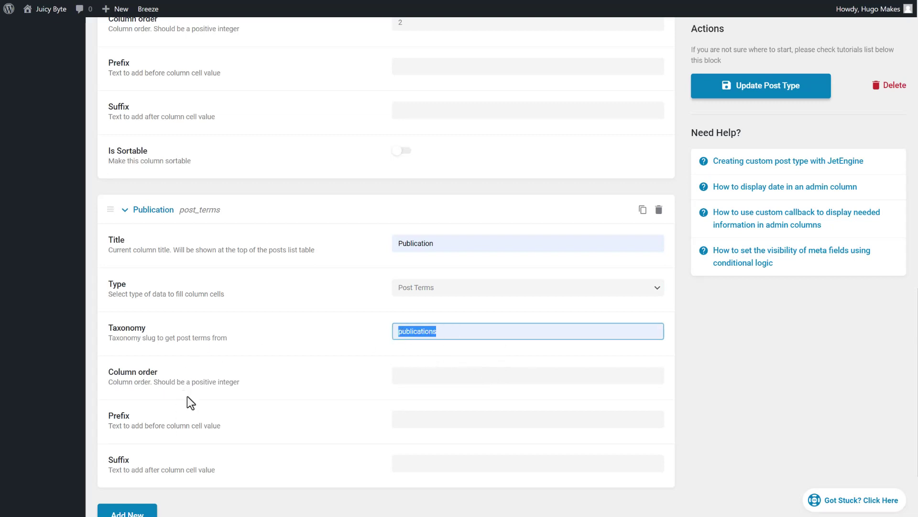
pyautogui.click(395, 378)
pyautogui.moveTo(450, 330); pyautogui.dragTo(392, 330)
pyautogui.click(740, 92)
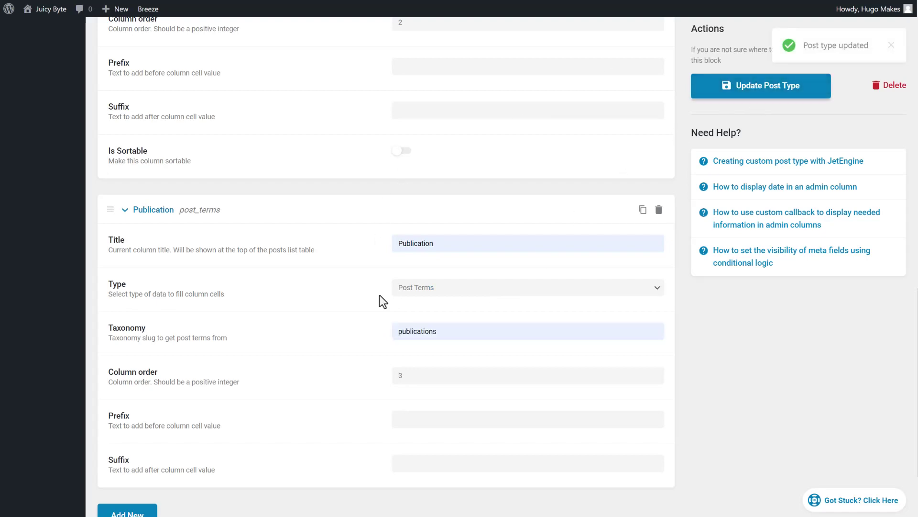
# Check the slug of the Publications taxonomy in JetEngine's custom taxonomies list.
pyautogui.scroll(12, 382, 300)
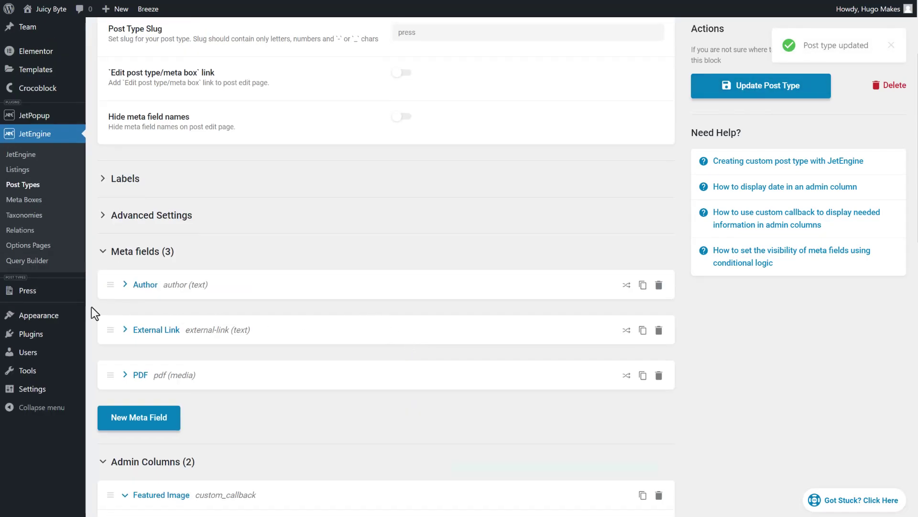
pyautogui.click(30, 217)
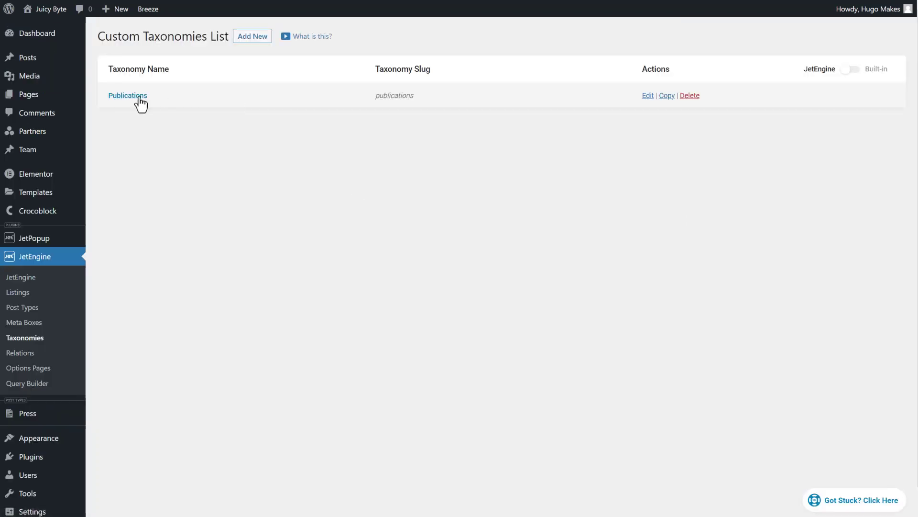
pyautogui.moveTo(376, 69); pyautogui.dragTo(426, 64)
pyautogui.moveTo(379, 95); pyautogui.dragTo(412, 97)
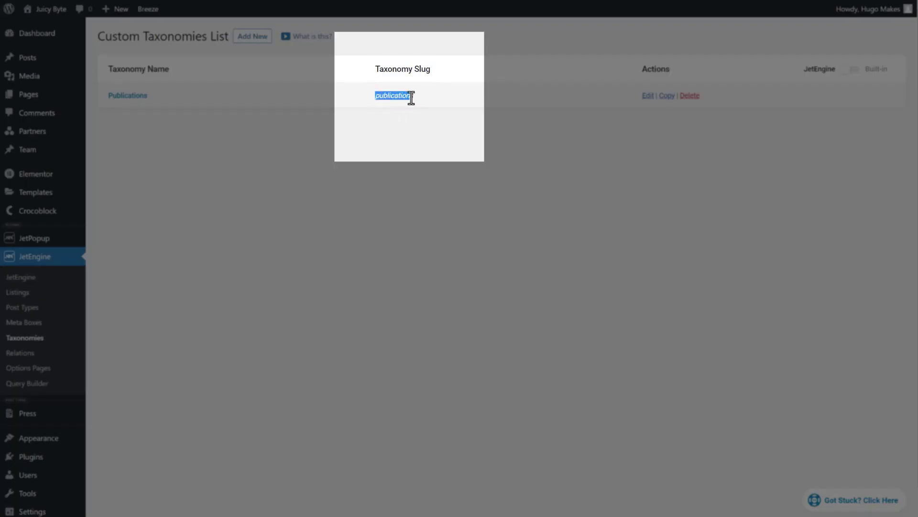
pyautogui.click(327, 130)
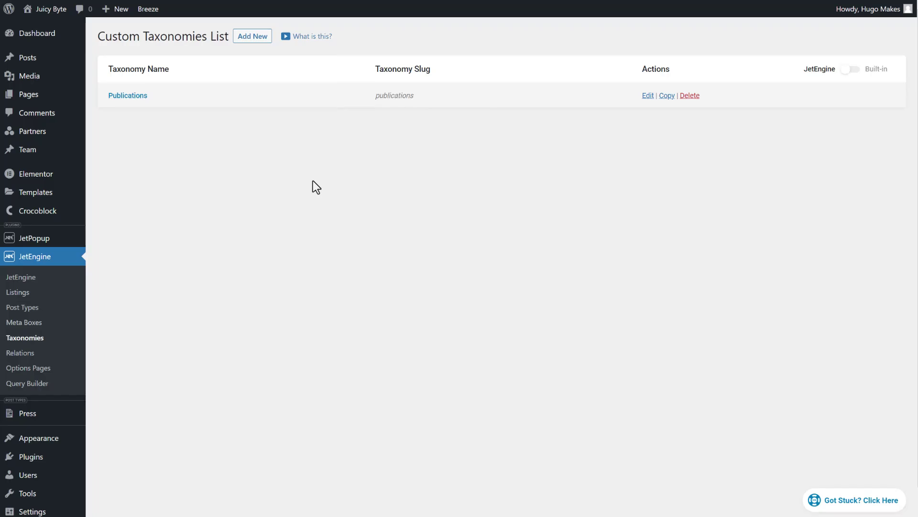
# Examine the Featured Image and Publication columns in the Press posts list.
pyautogui.moveTo(38, 426)
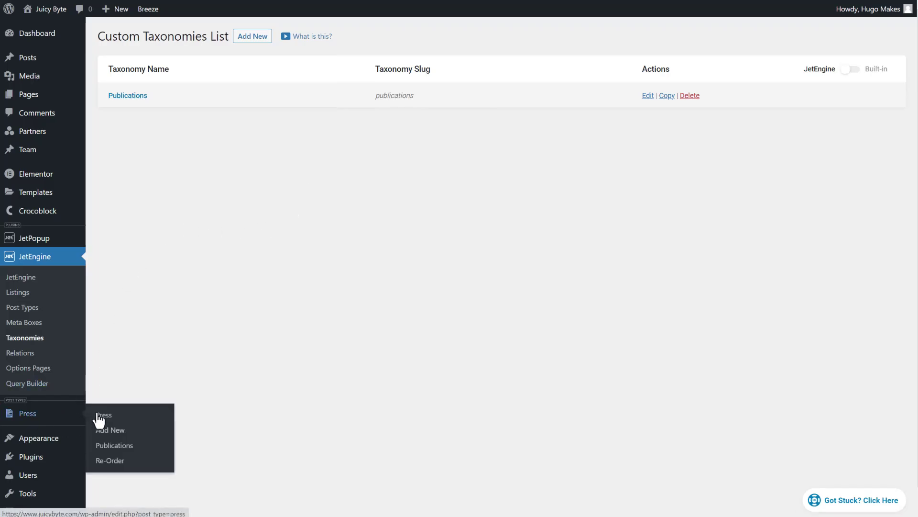
pyautogui.click(106, 417)
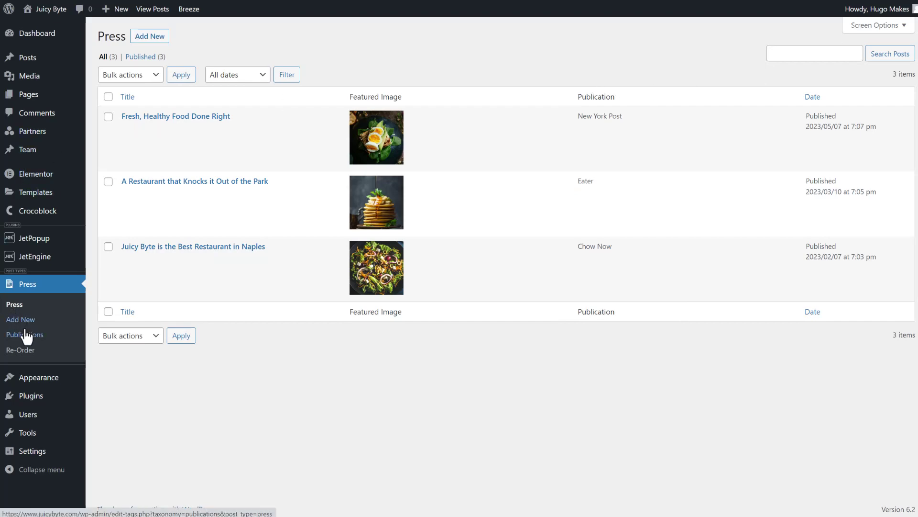
pyautogui.moveTo(36, 246)
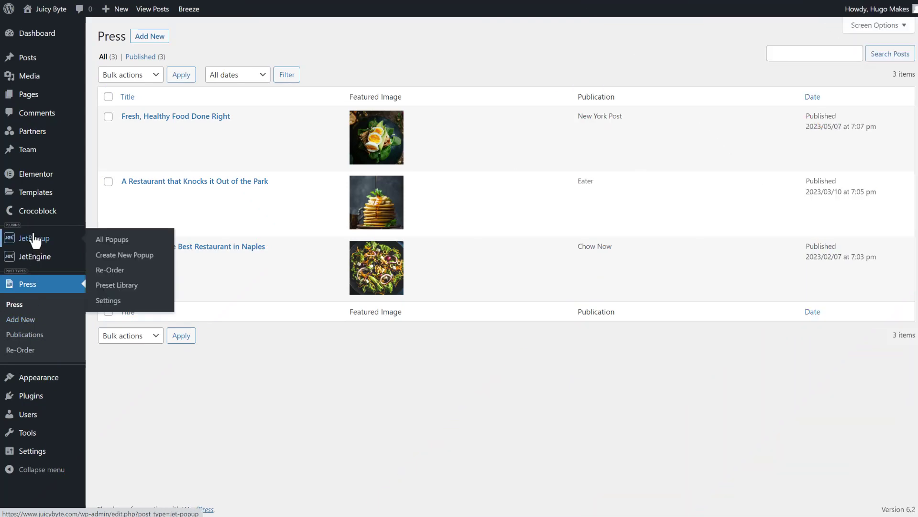
pyautogui.moveTo(35, 219)
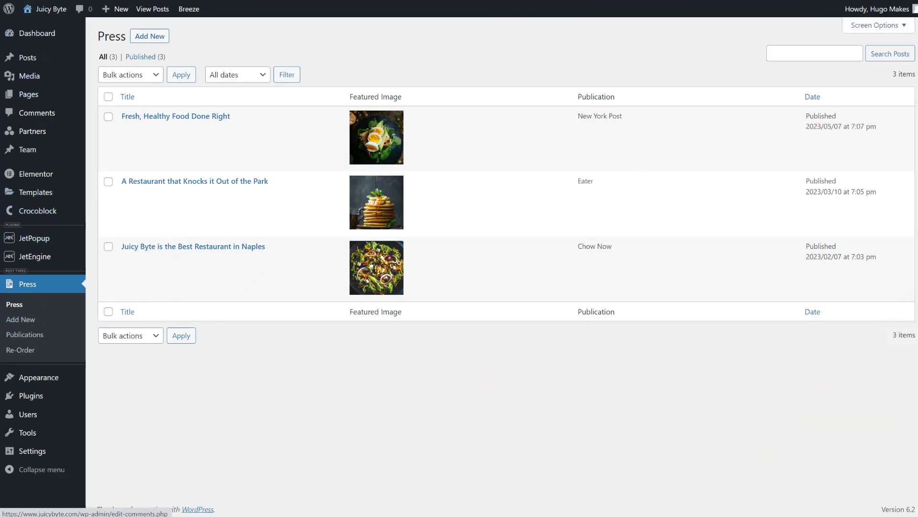
# View the website's home page and its header navigation, and return to the WordPress dashboard.
pyautogui.hotkey('ctrl', 'Tab')
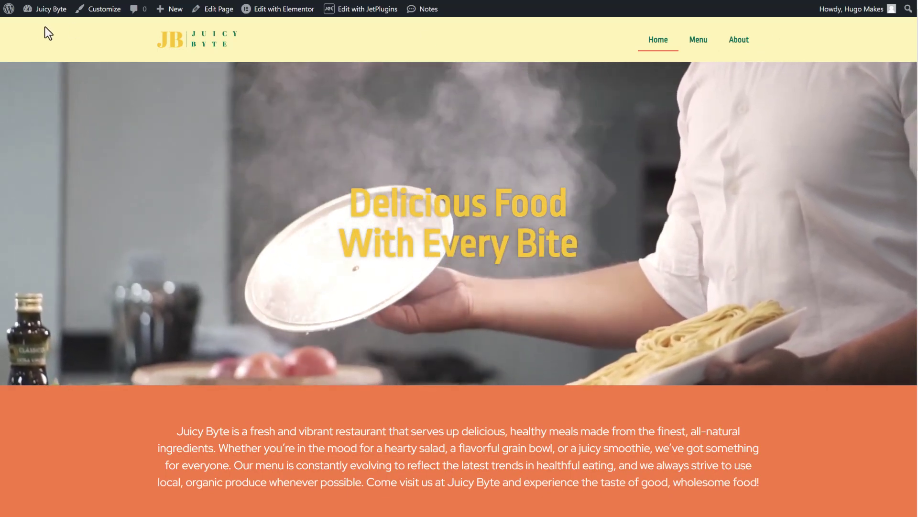
pyautogui.moveTo(41, 12)
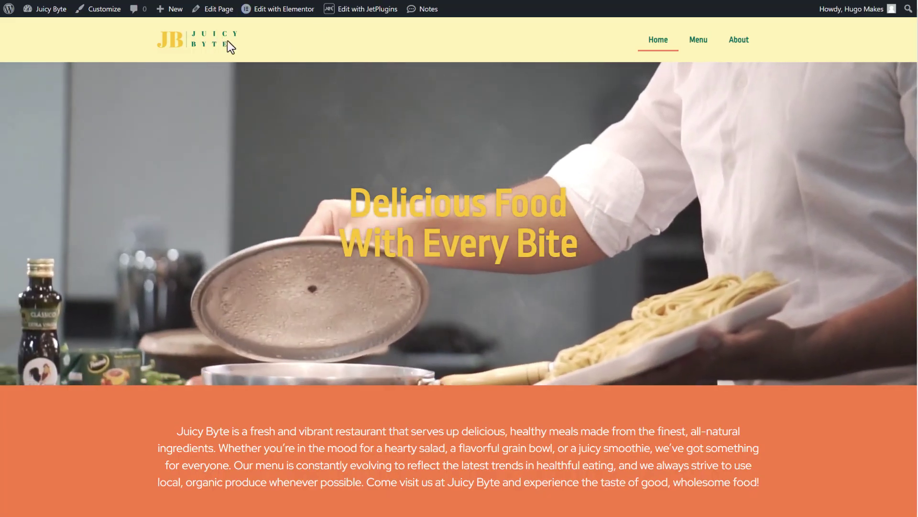
pyautogui.moveTo(39, 19)
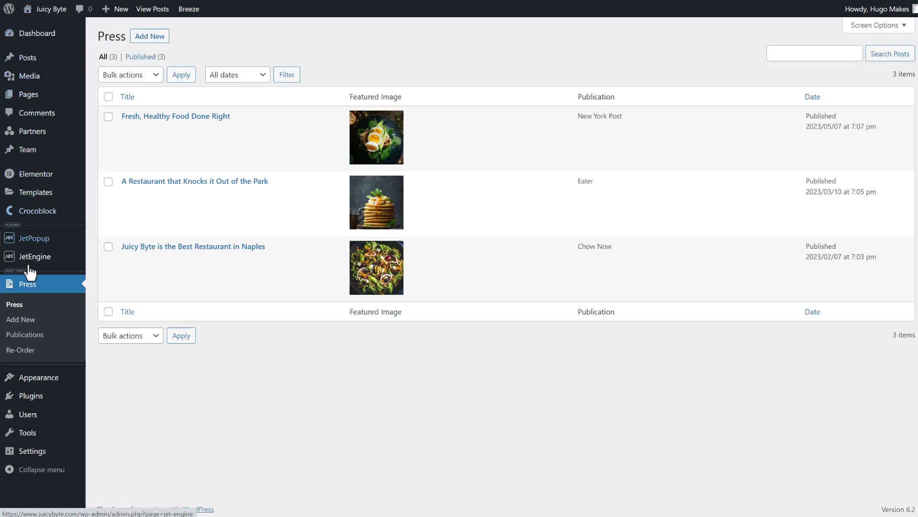
pyautogui.moveTo(33, 378)
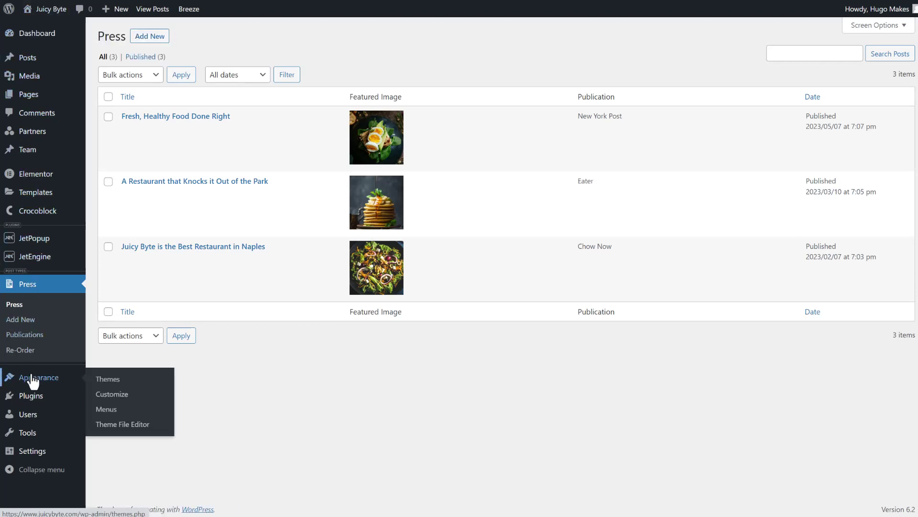
# Open the Main menu's custom link fields, and look up the Press post type's slug in JetEngine's custom post types list.
pyautogui.click(110, 414)
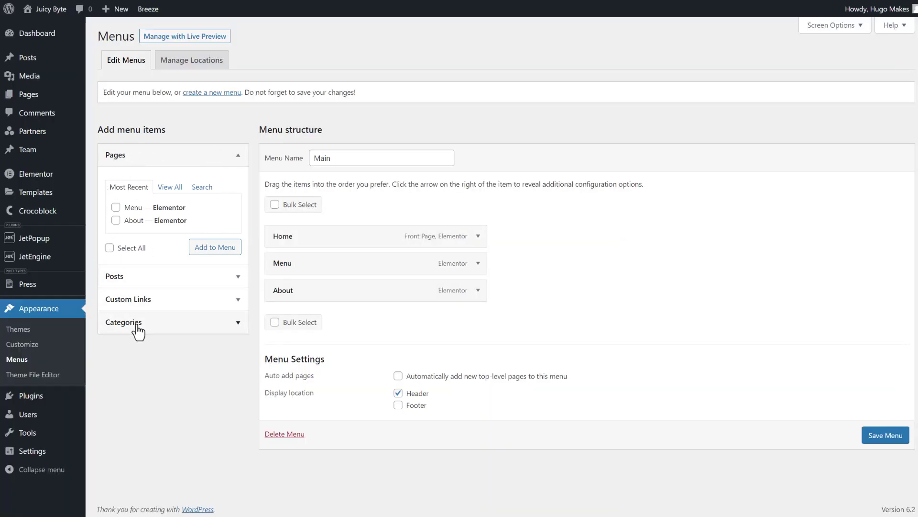
pyautogui.click(133, 300)
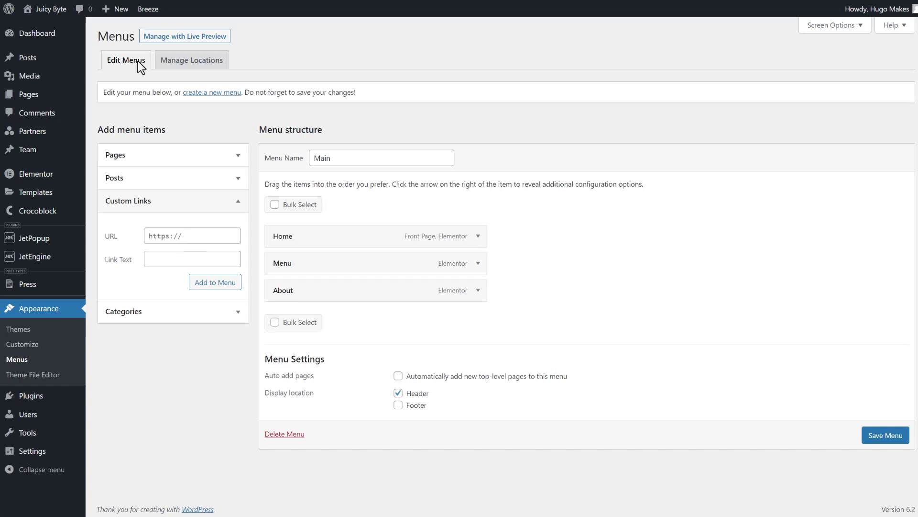
pyautogui.moveTo(37, 287)
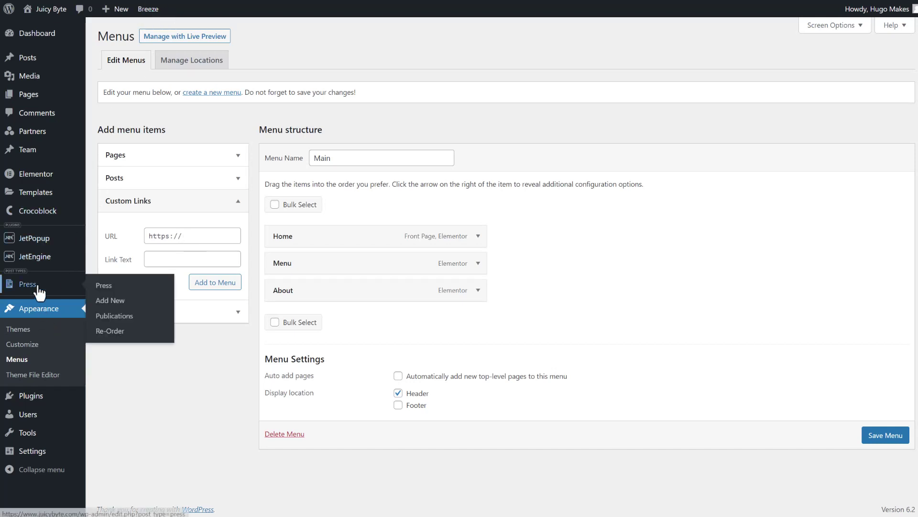
pyautogui.moveTo(35, 258)
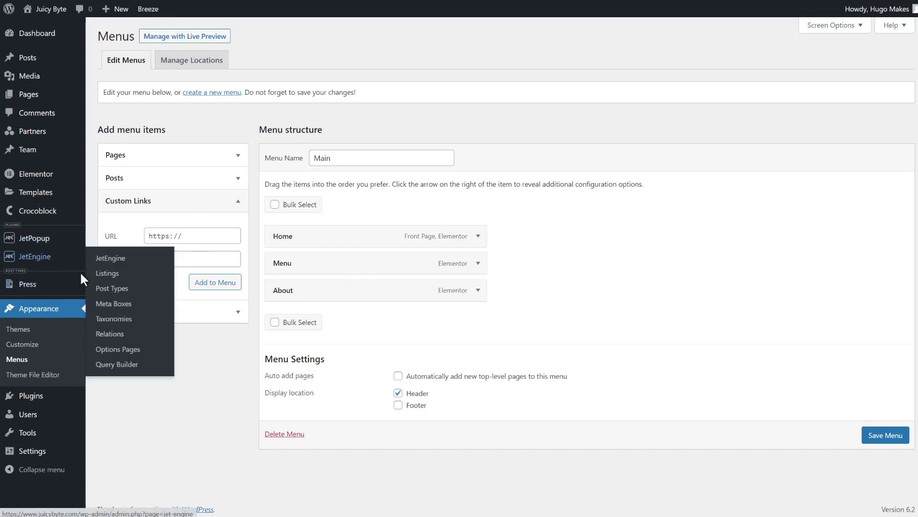
pyautogui.click(109, 289)
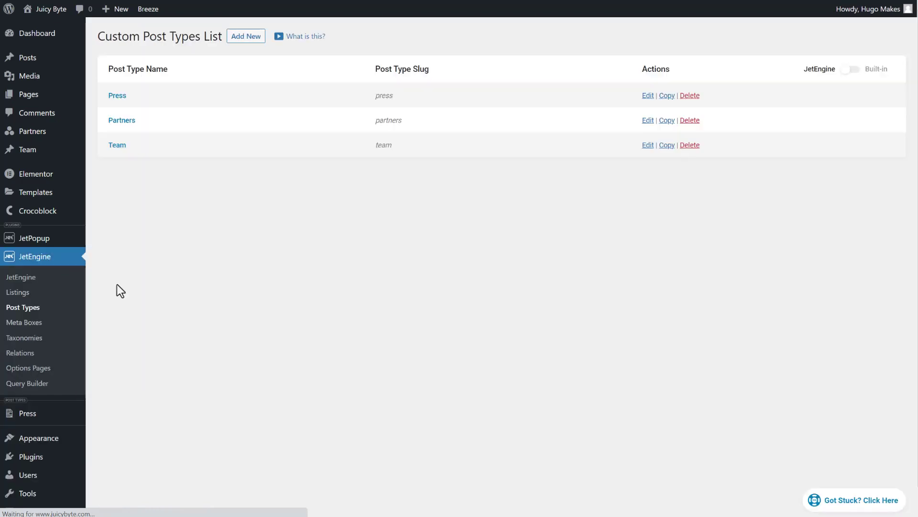
pyautogui.moveTo(378, 68); pyautogui.dragTo(437, 74)
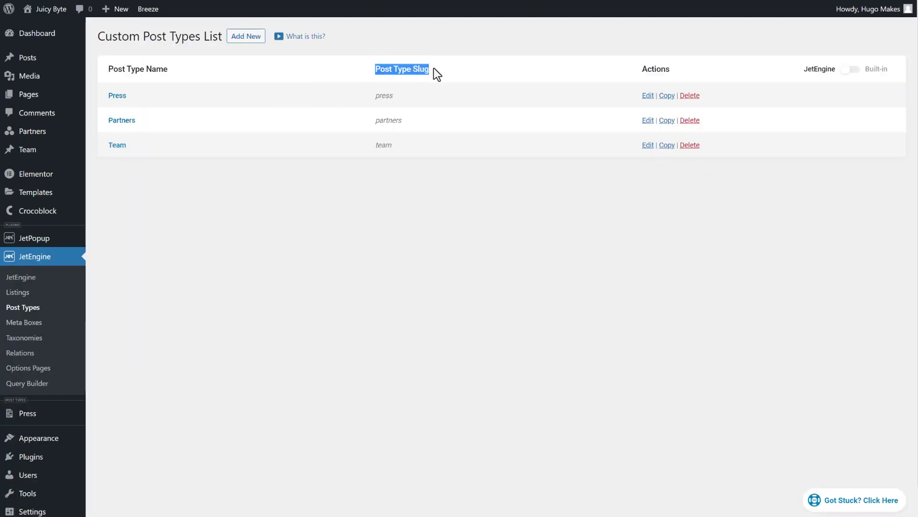
pyautogui.moveTo(376, 95); pyautogui.dragTo(395, 96)
pyautogui.click(352, 79)
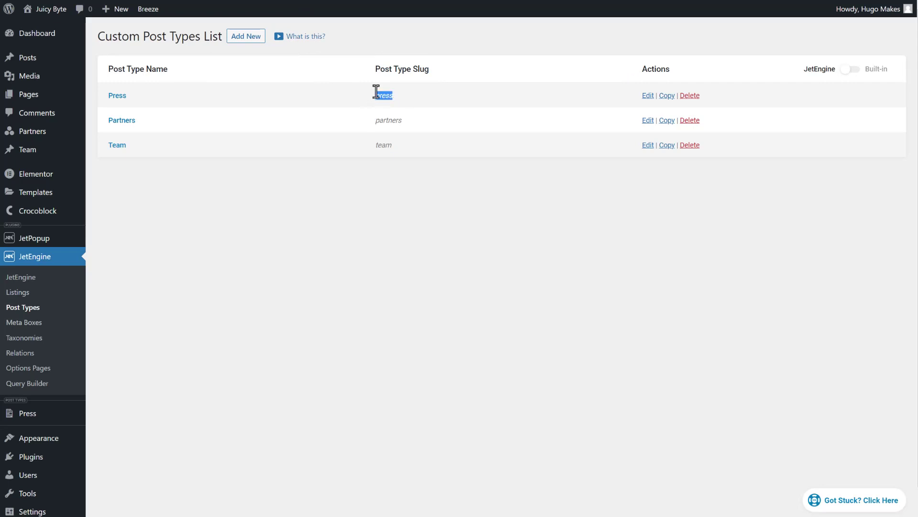
pyautogui.scroll(-1, 61, 337)
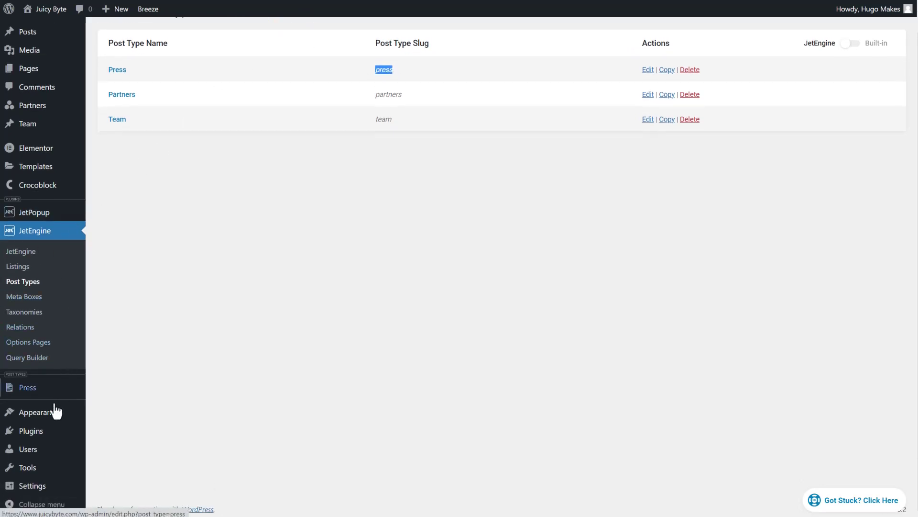
pyautogui.moveTo(53, 417)
pyautogui.click(113, 442)
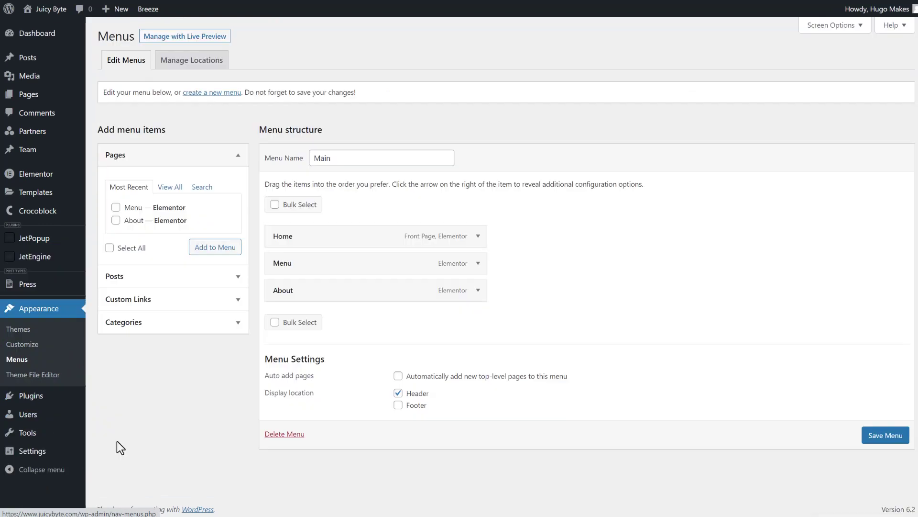
pyautogui.click(130, 243)
pyautogui.click(175, 236)
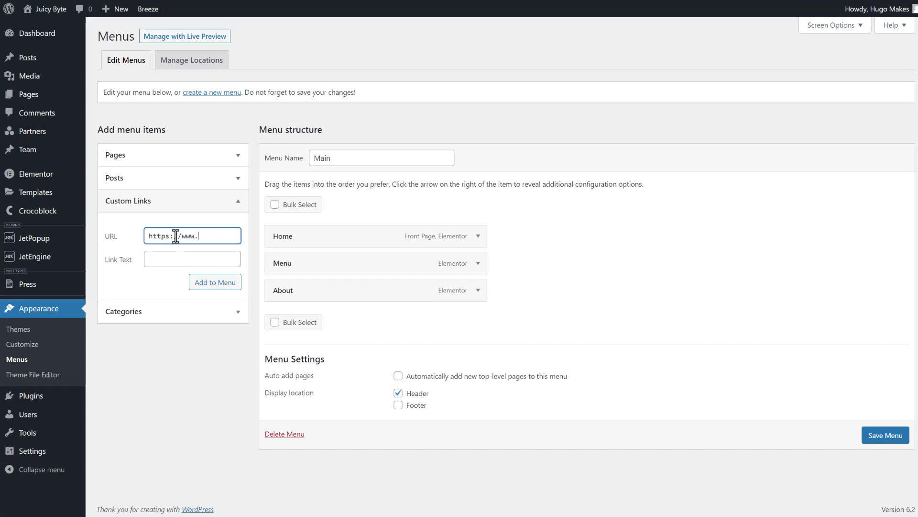
pyautogui.write('https://www.juicybyte.com')
pyautogui.write('/press/')
pyautogui.click(178, 257)
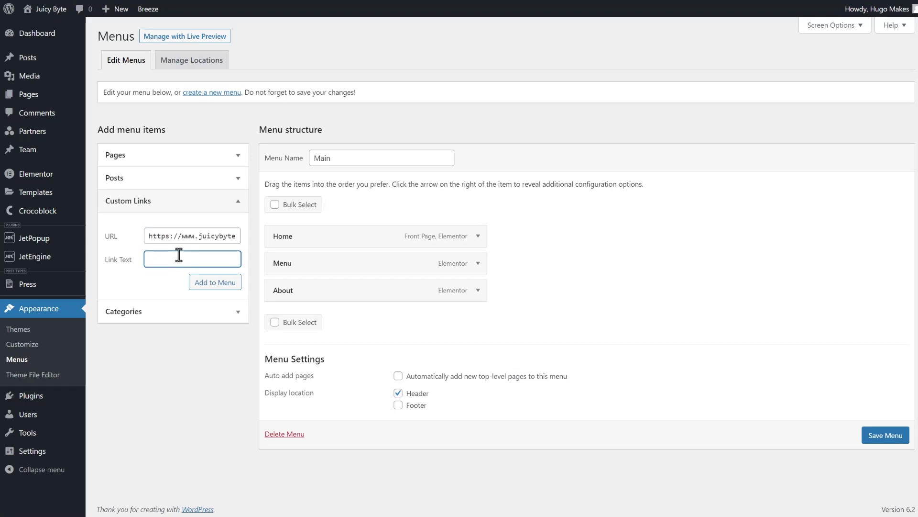
pyautogui.click(206, 282)
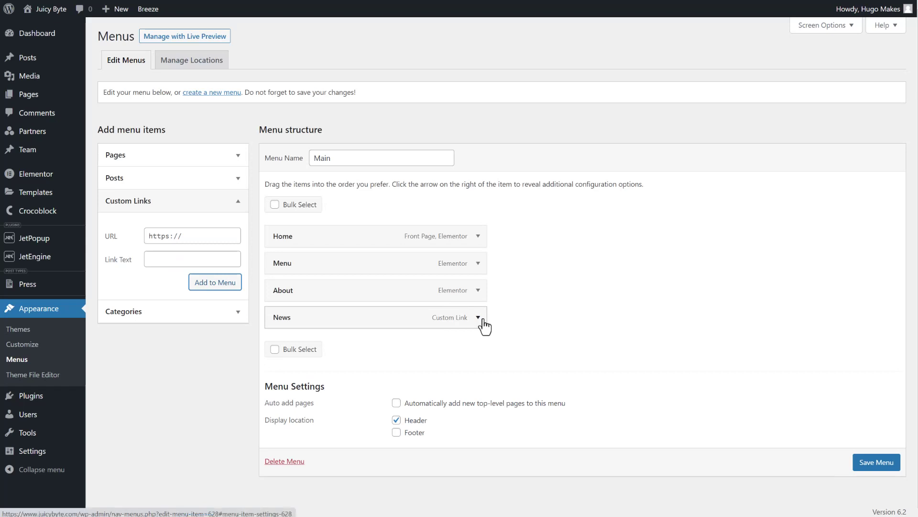
# Review the URL and navigation label of the News menu item, and save the Main menu.
pyautogui.click(479, 317)
pyautogui.moveTo(440, 353); pyautogui.dragTo(280, 354)
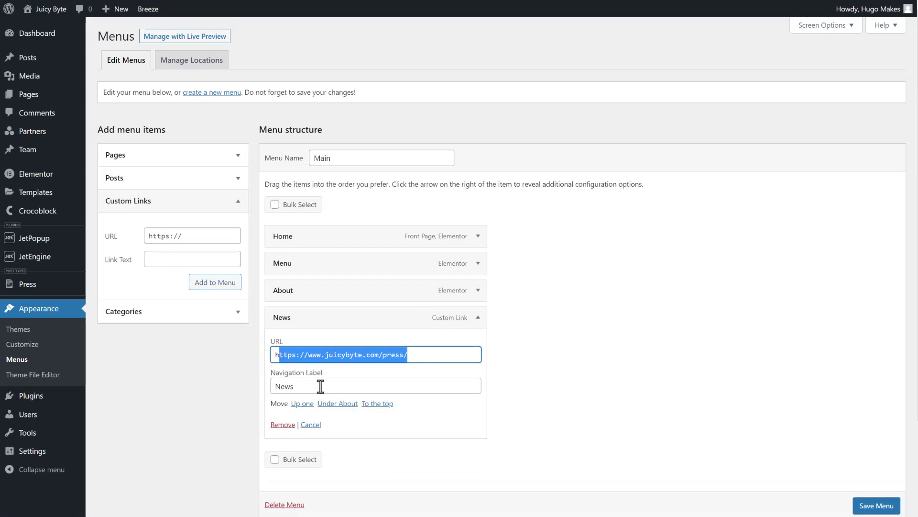
pyautogui.moveTo(321, 386); pyautogui.dragTo(251, 389)
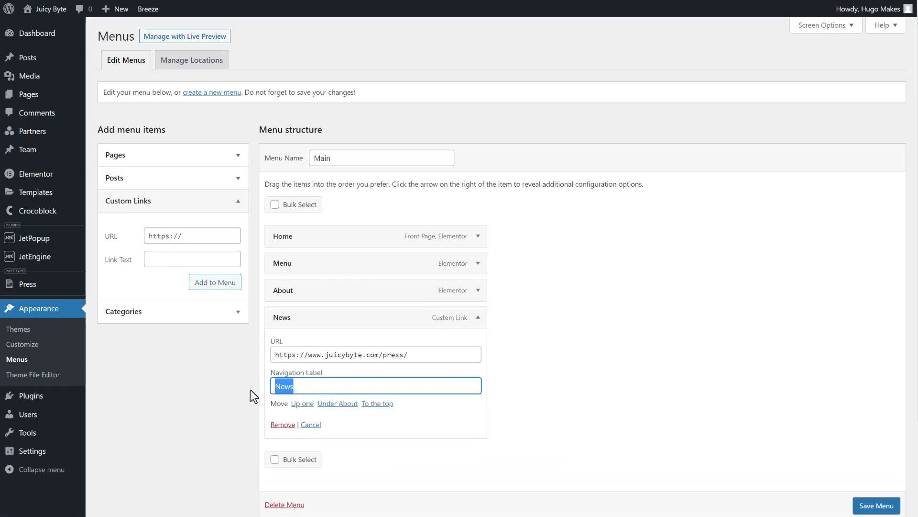
pyautogui.click(478, 319)
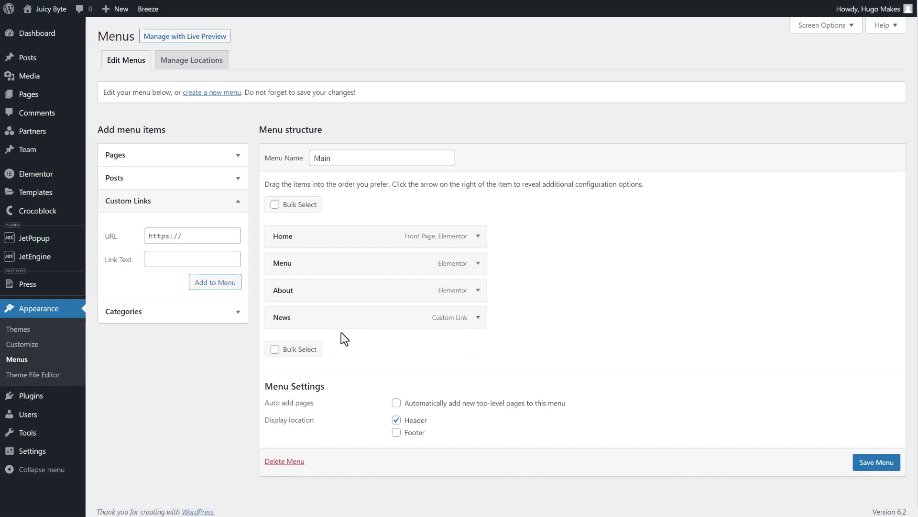
pyautogui.click(871, 470)
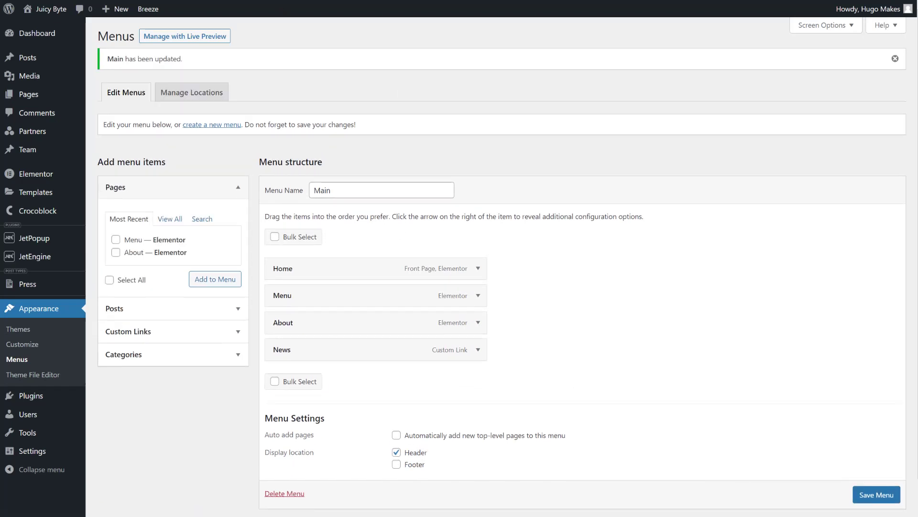
# Reload the website's home page and open News from its header navigation.
pyautogui.click(78, 0)
pyautogui.press('F5')
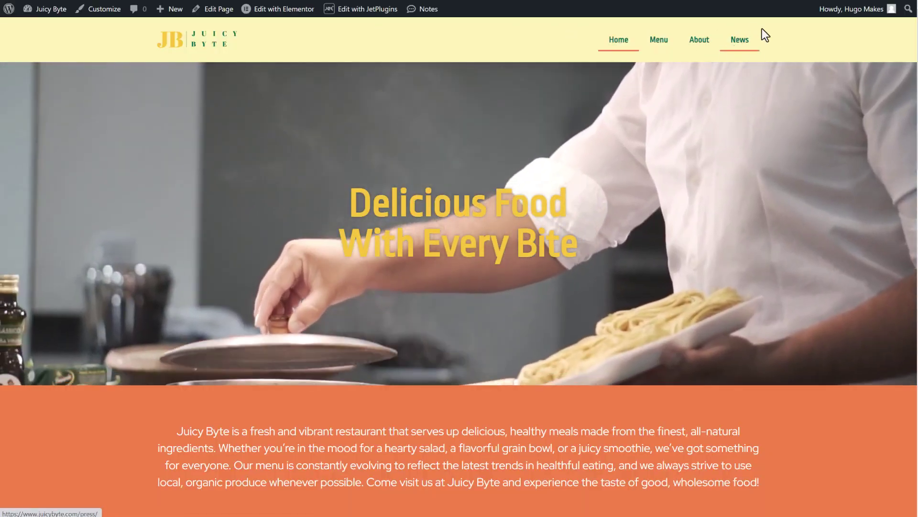
pyautogui.click(740, 46)
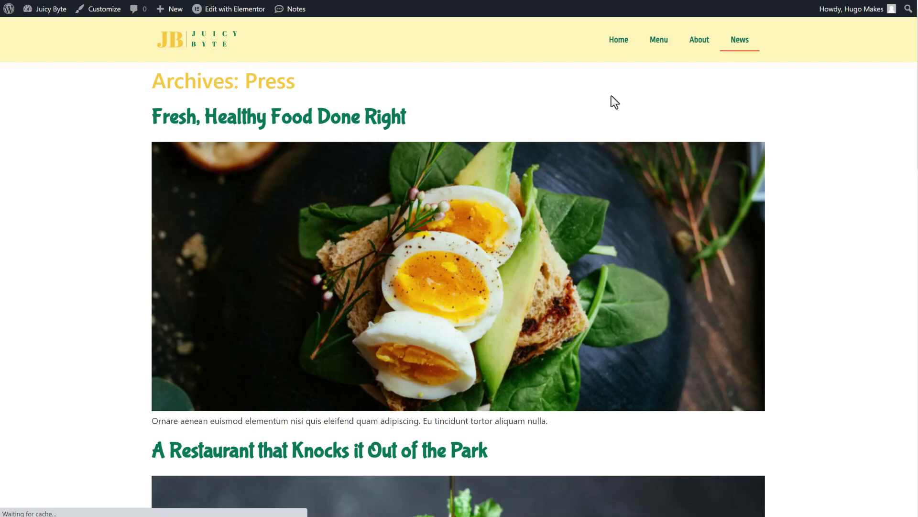
# Examine the default Press archive page, including its heading and the layout of its listed posts.
pyautogui.scroll(-5, 169, 89)
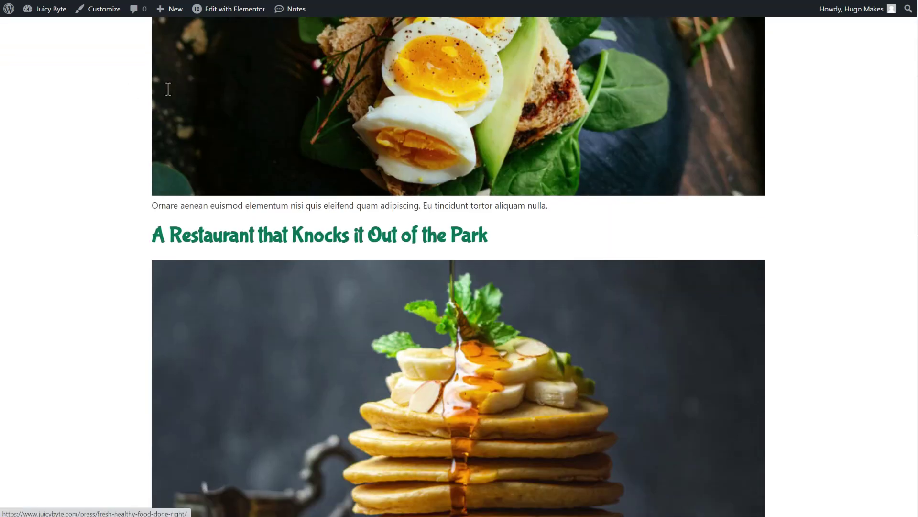
pyautogui.scroll(-10, 164, 107)
pyautogui.scroll(-8, 163, 100)
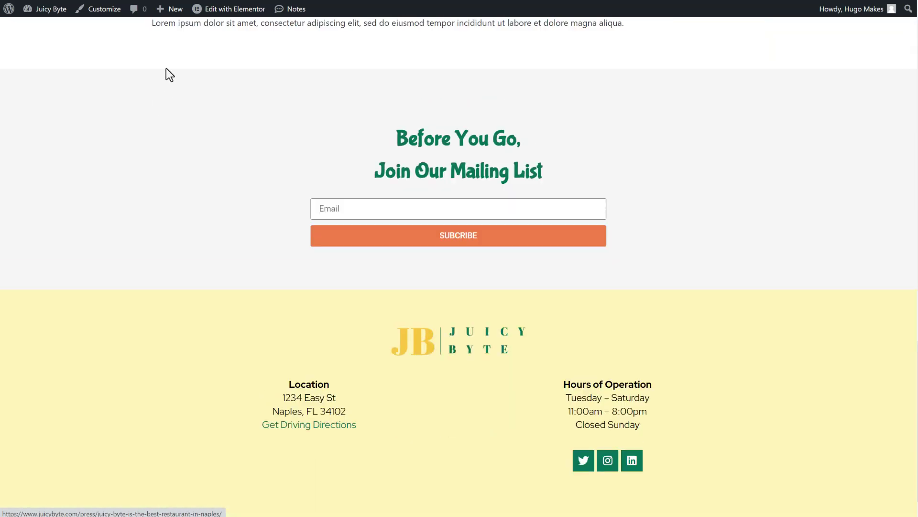
pyautogui.scroll(18, 168, 91)
pyautogui.scroll(5, 174, 123)
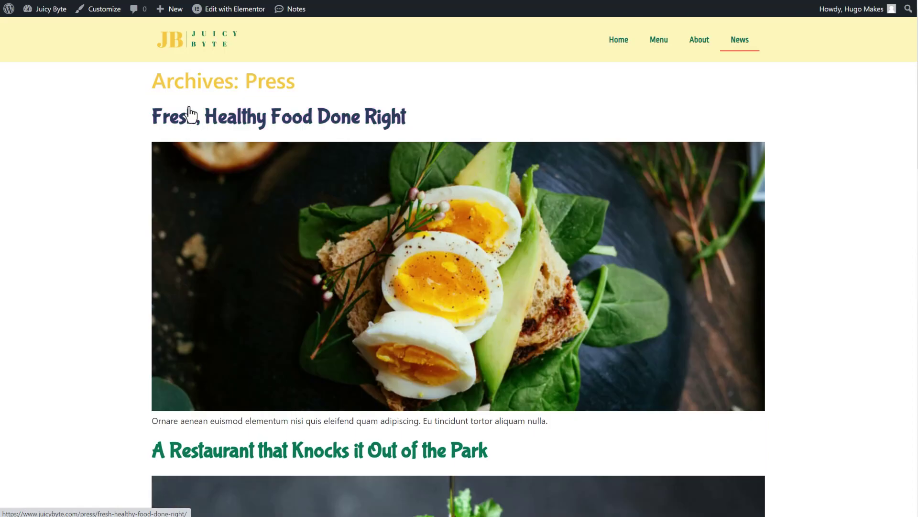
pyautogui.scroll(-8, 321, 245)
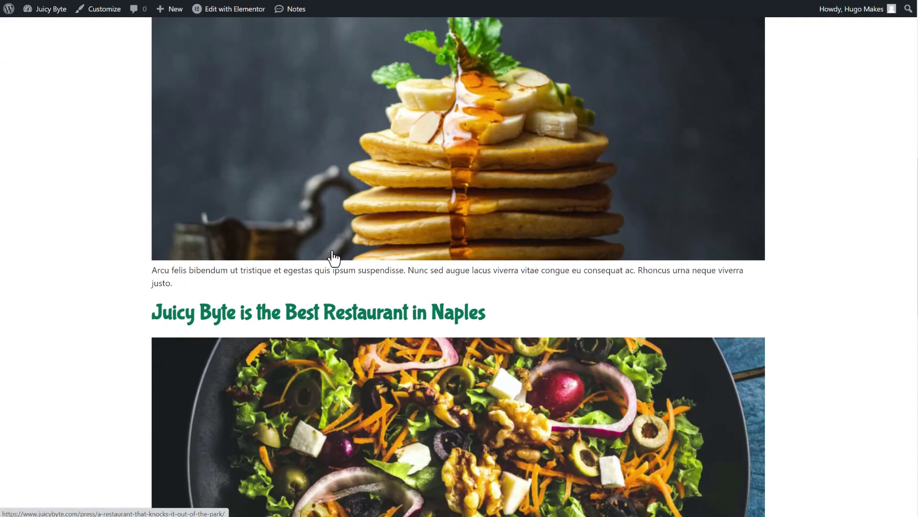
pyautogui.scroll(7, 338, 261)
pyautogui.scroll(2, 348, 271)
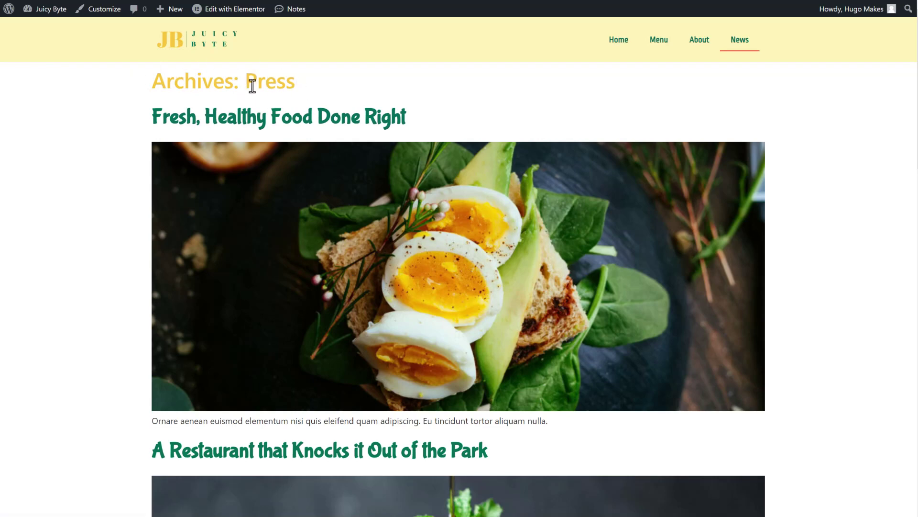
pyautogui.moveTo(192, 86); pyautogui.dragTo(306, 88)
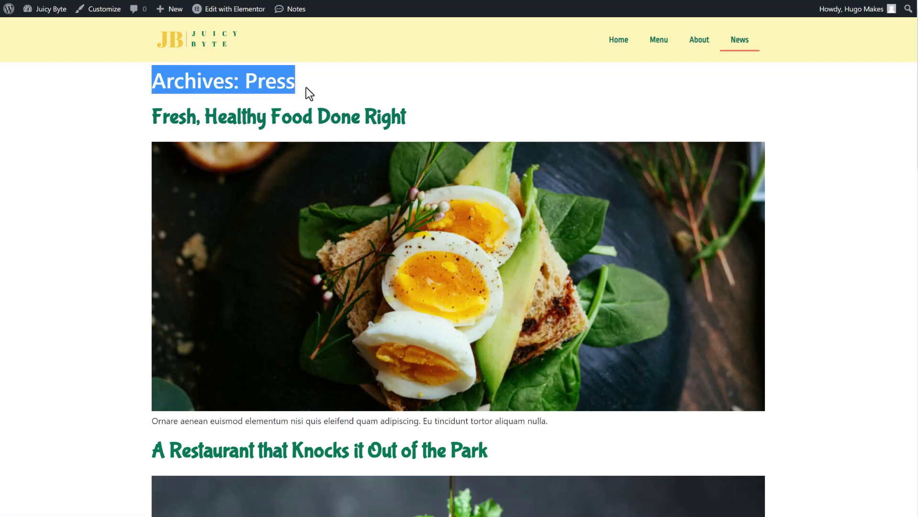
pyautogui.click(217, 88)
pyautogui.moveTo(159, 80); pyautogui.dragTo(236, 82)
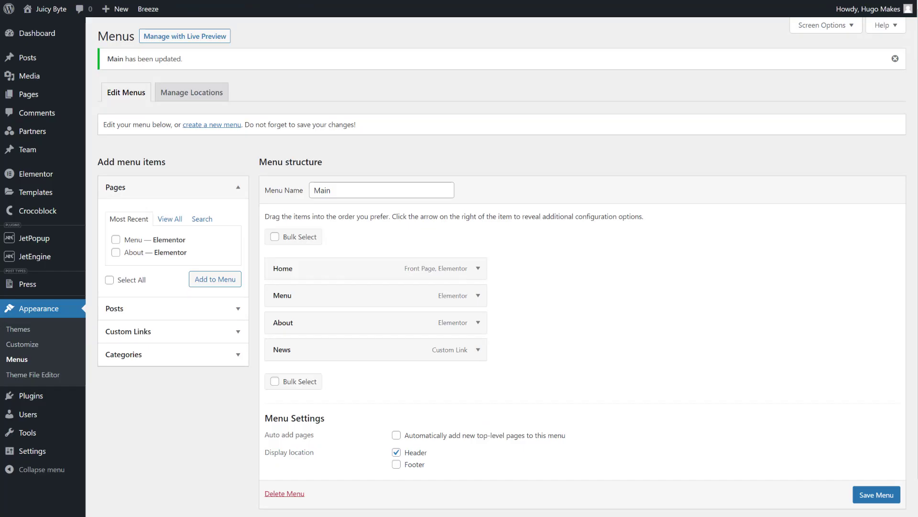
# Create a new Archive template in Elementor's Theme Builder and dismiss the template library to start from a blank layout.
pyautogui.moveTo(29, 181)
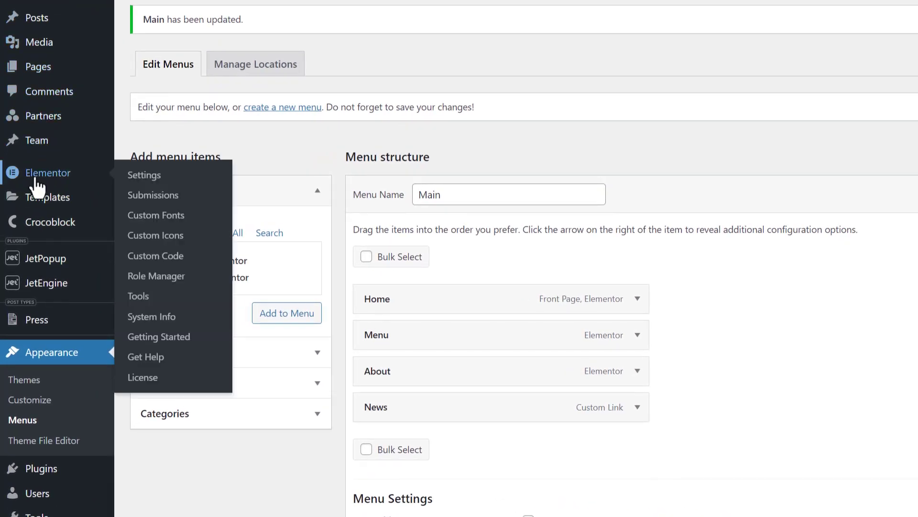
pyautogui.moveTo(43, 205)
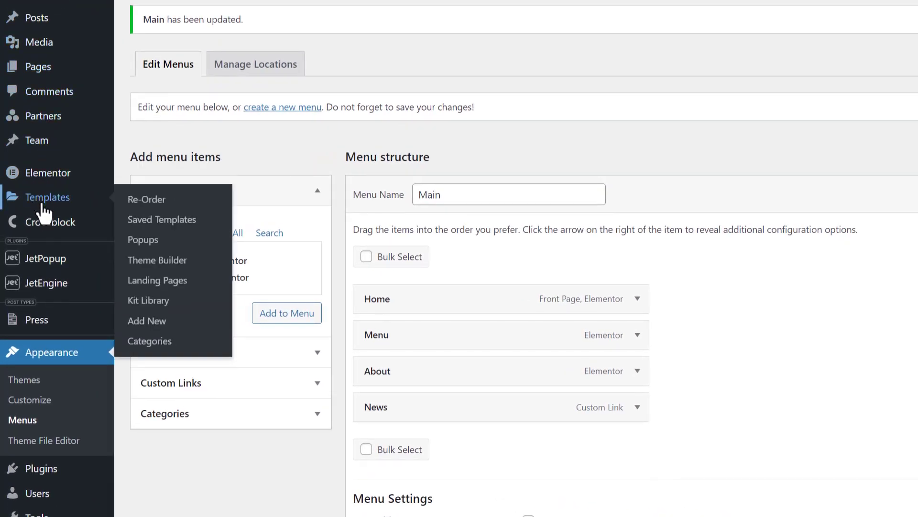
pyautogui.click(166, 261)
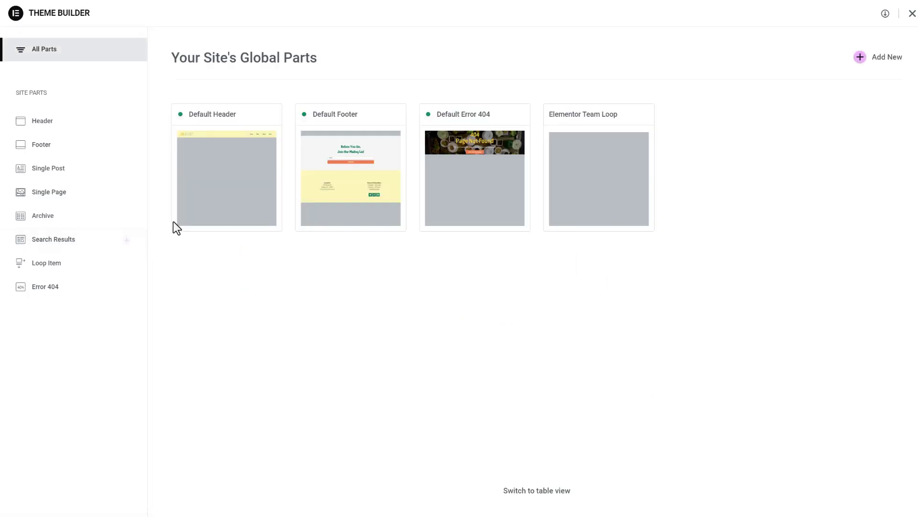
pyautogui.moveTo(49, 220)
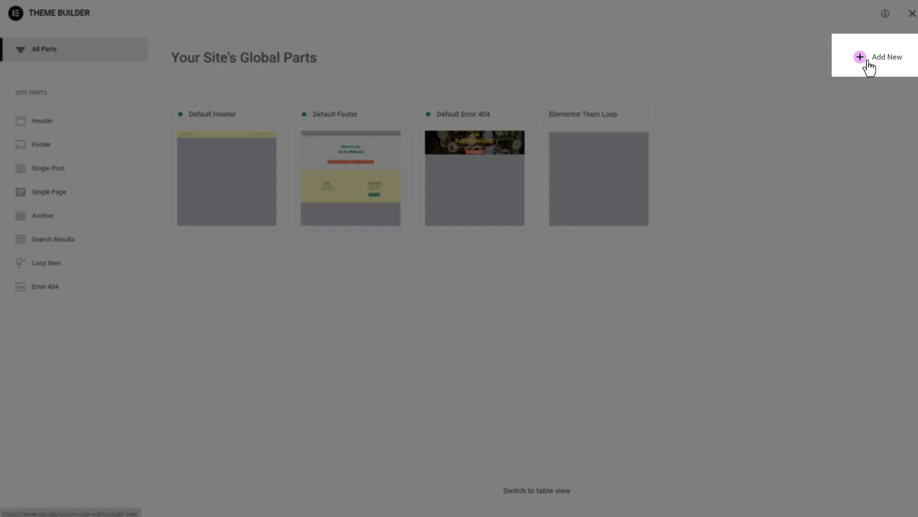
pyautogui.click(868, 69)
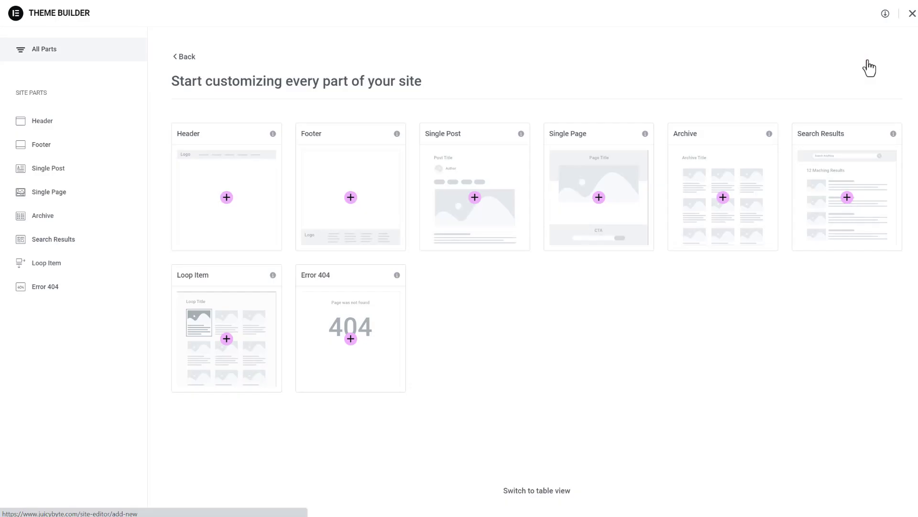
pyautogui.click(711, 195)
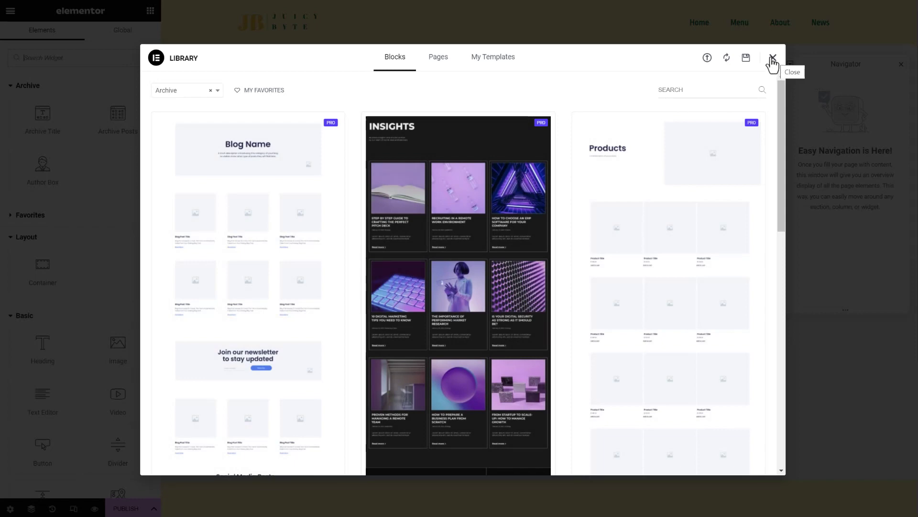
pyautogui.click(773, 58)
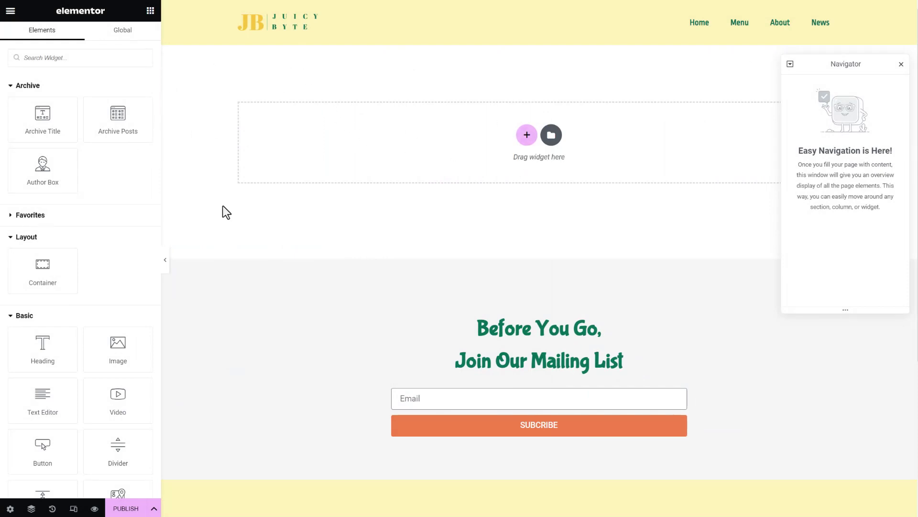
# Set the archive template's title to News Archive in its general settings.
pyautogui.click(10, 508)
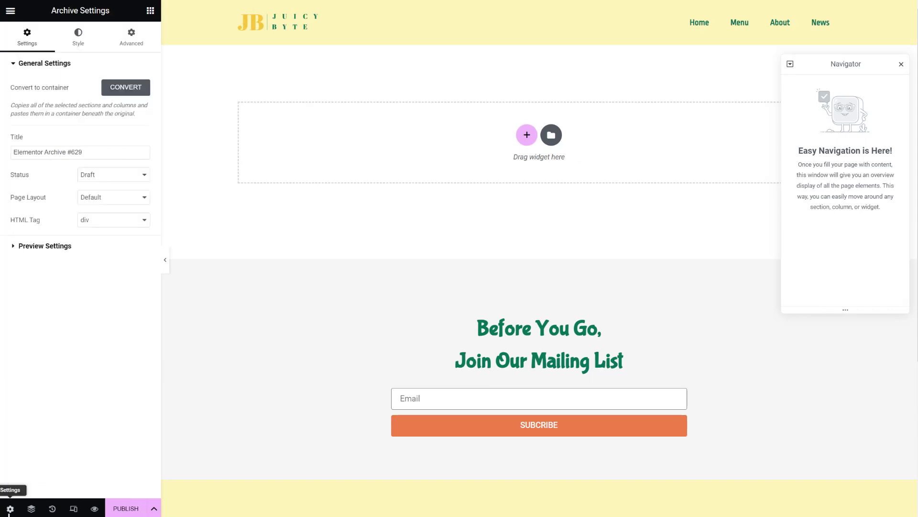
pyautogui.moveTo(99, 150); pyautogui.dragTo(3, 161)
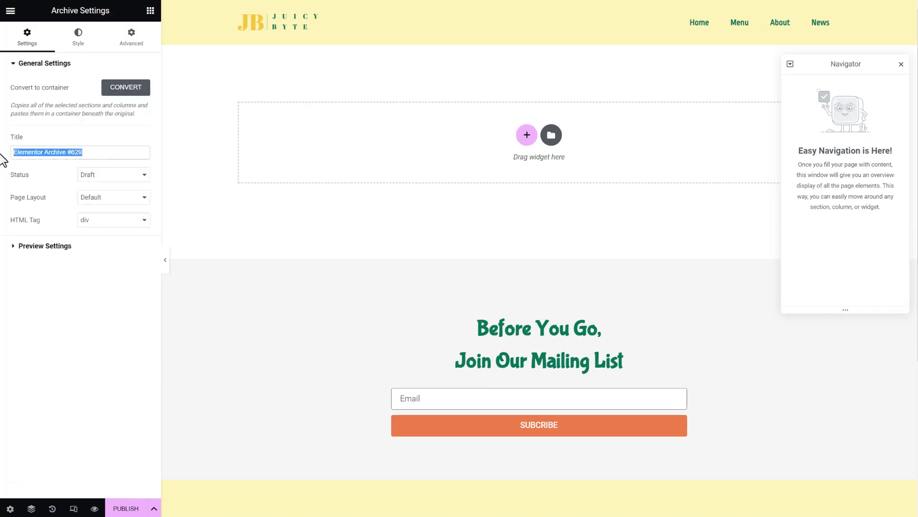
pyautogui.write('News Archive')
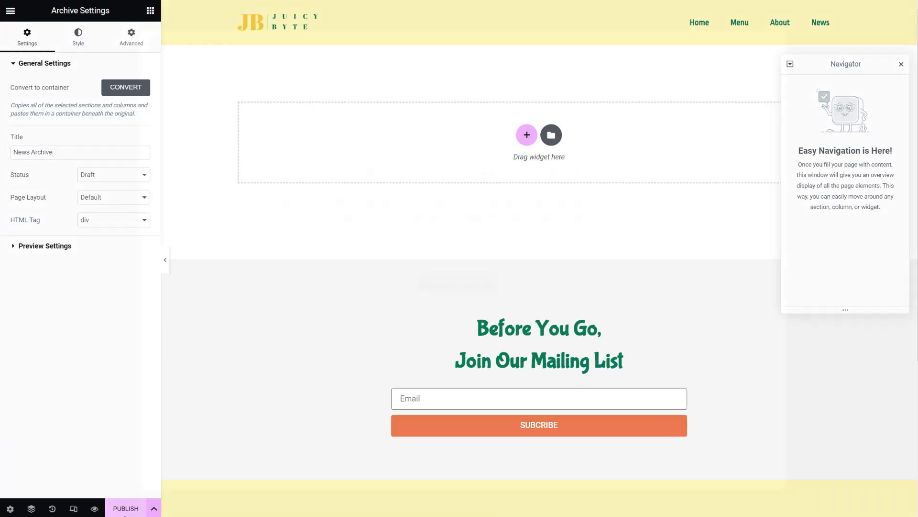
# Publish the News Archive template with a display condition that includes the Press Archive.
pyautogui.click(125, 508)
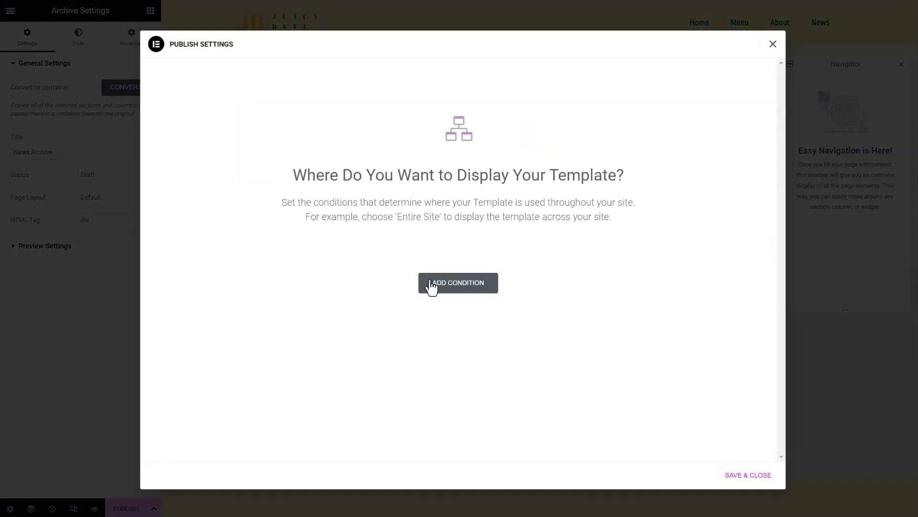
pyautogui.click(447, 287)
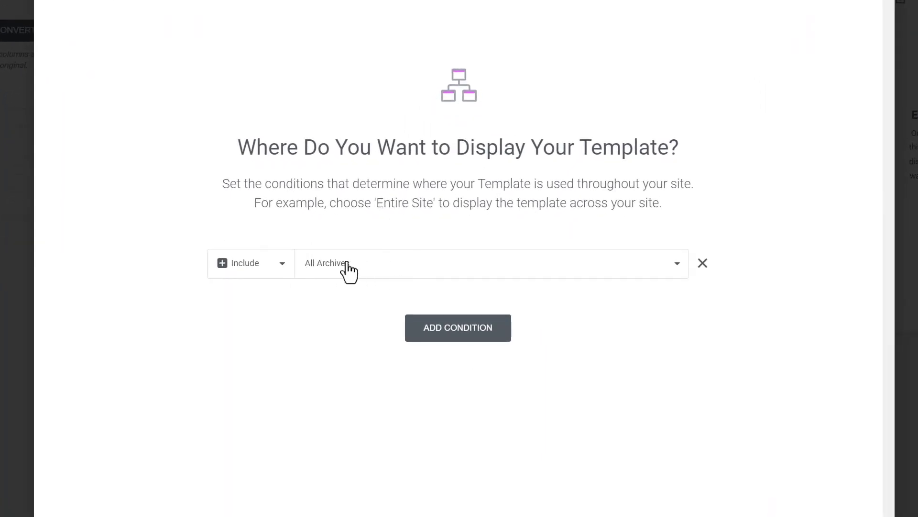
pyautogui.click(348, 271)
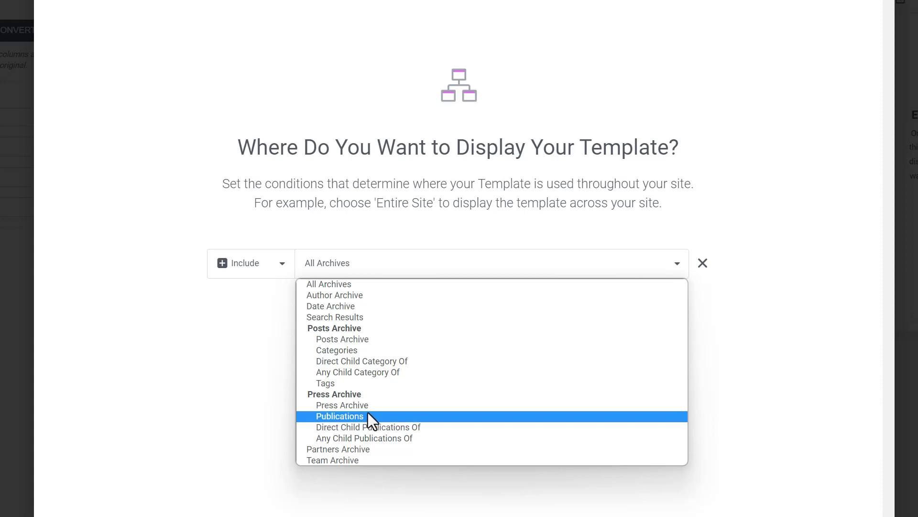
pyautogui.click(341, 406)
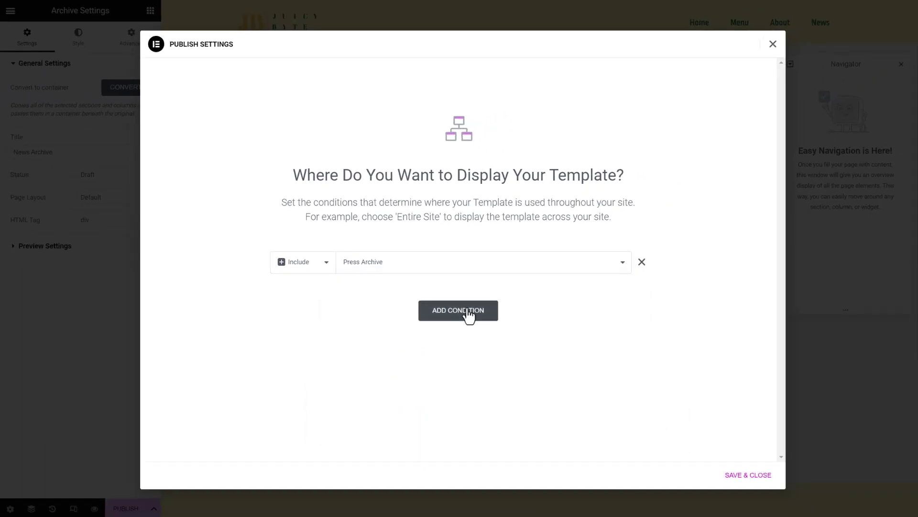
pyautogui.click(752, 475)
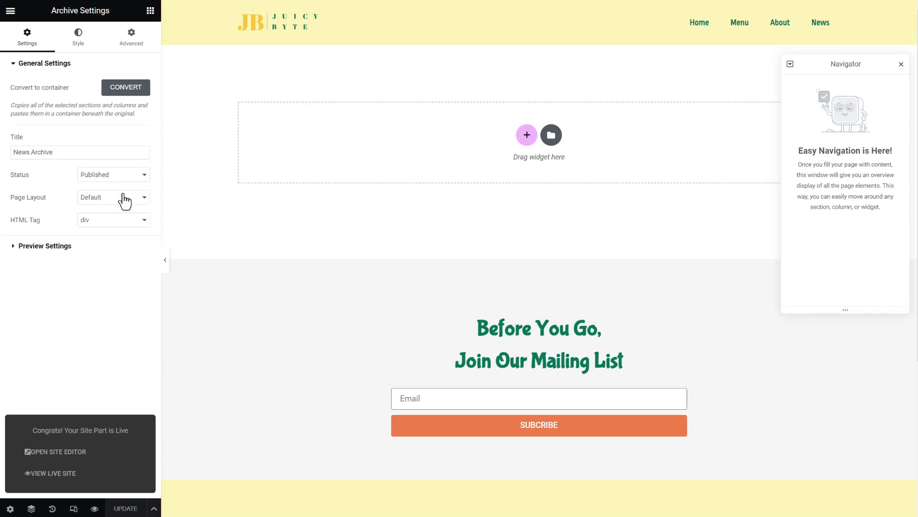
# Set the template's dynamic content preview to Press Archive and apply it.
pyautogui.click(46, 246)
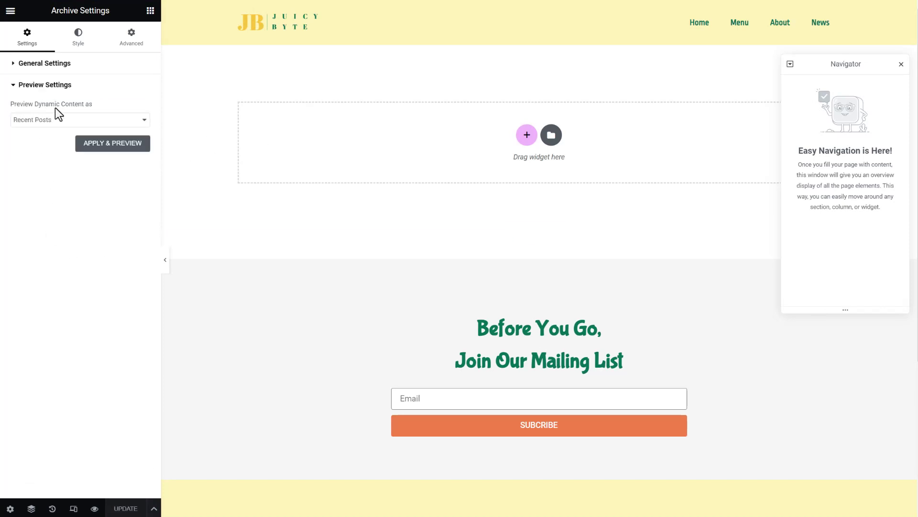
pyautogui.click(61, 122)
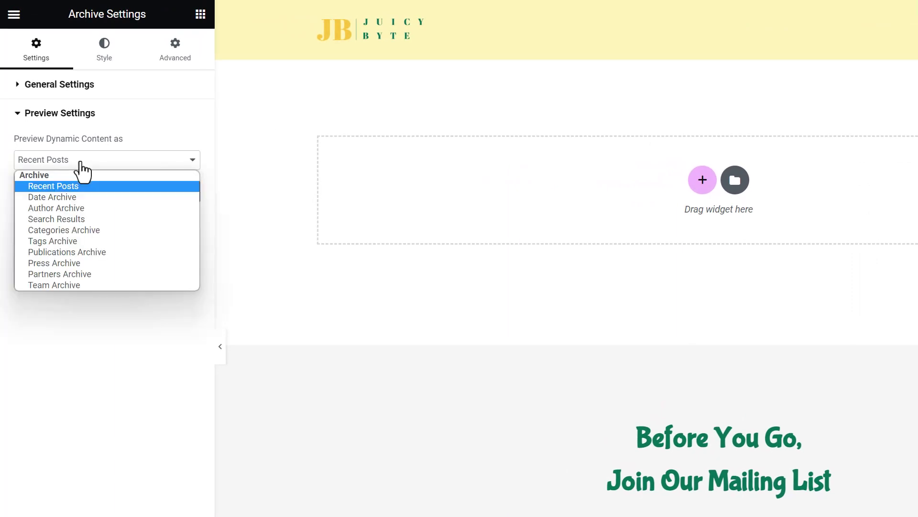
pyautogui.click(64, 260)
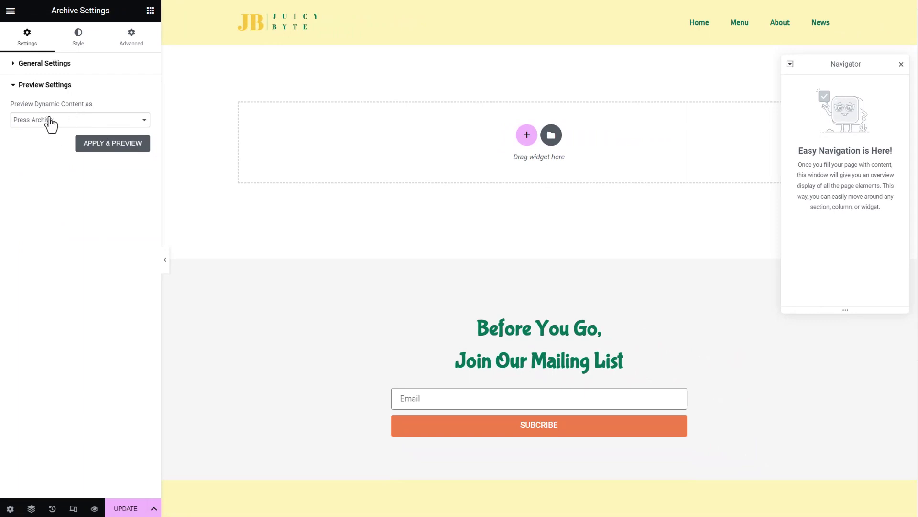
pyautogui.click(109, 147)
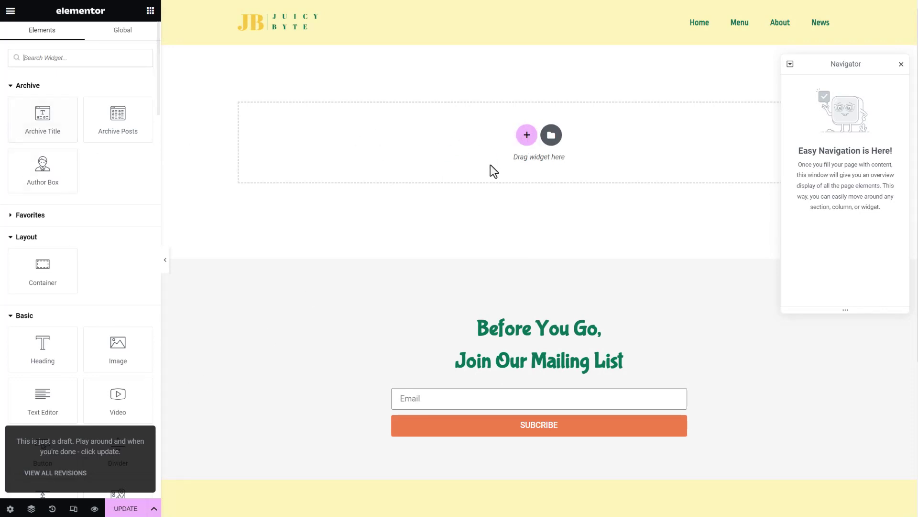
# Add a single-column container with vertical direction to the blank layout and give it a 60 px top margin.
pyautogui.click(525, 139)
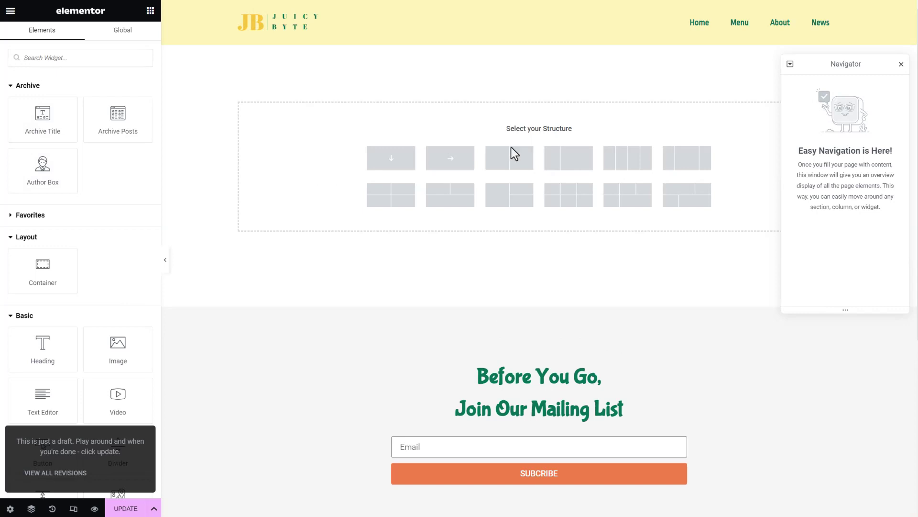
pyautogui.click(407, 163)
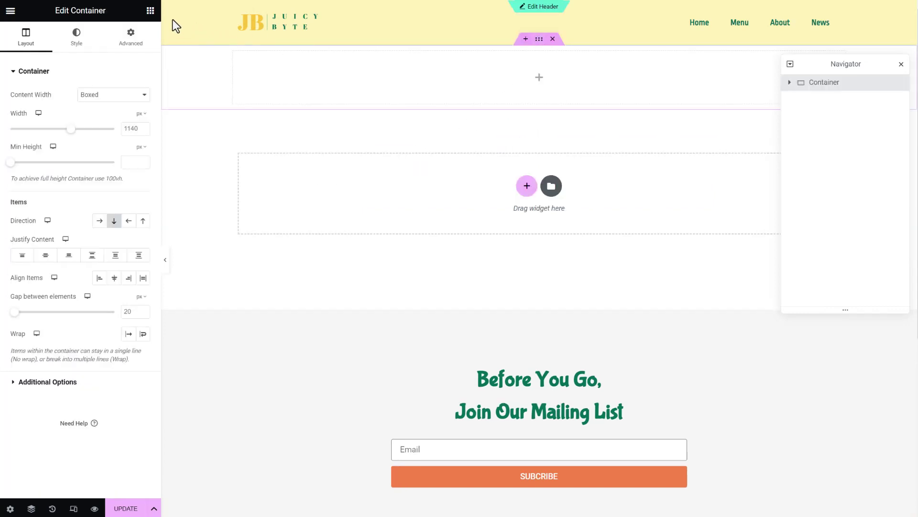
pyautogui.click(150, 11)
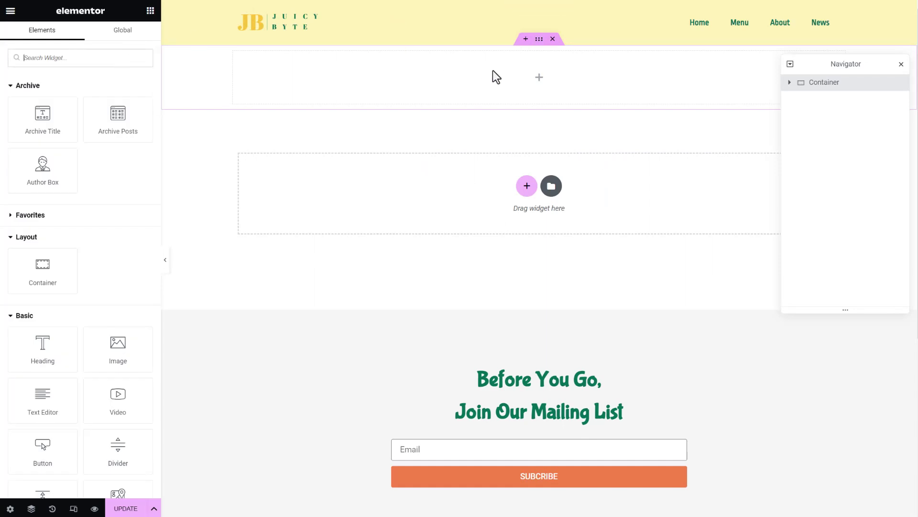
pyautogui.click(539, 38)
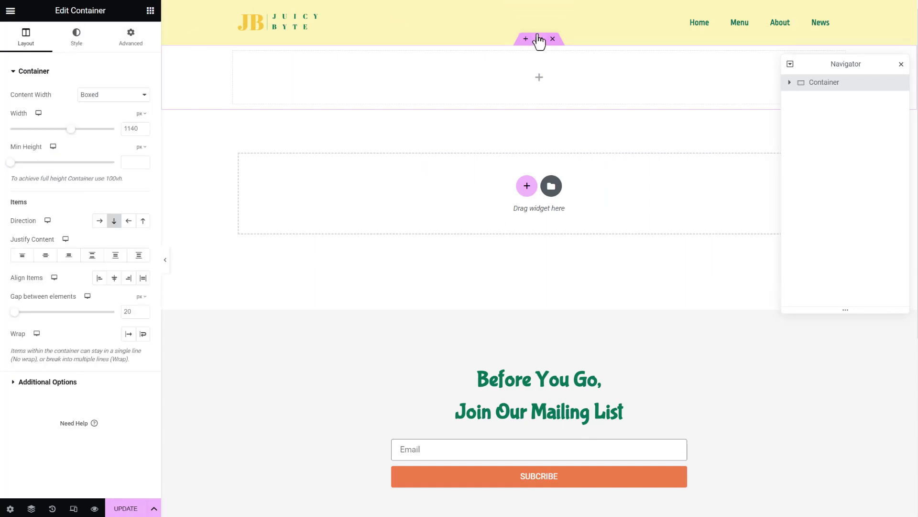
pyautogui.click(132, 37)
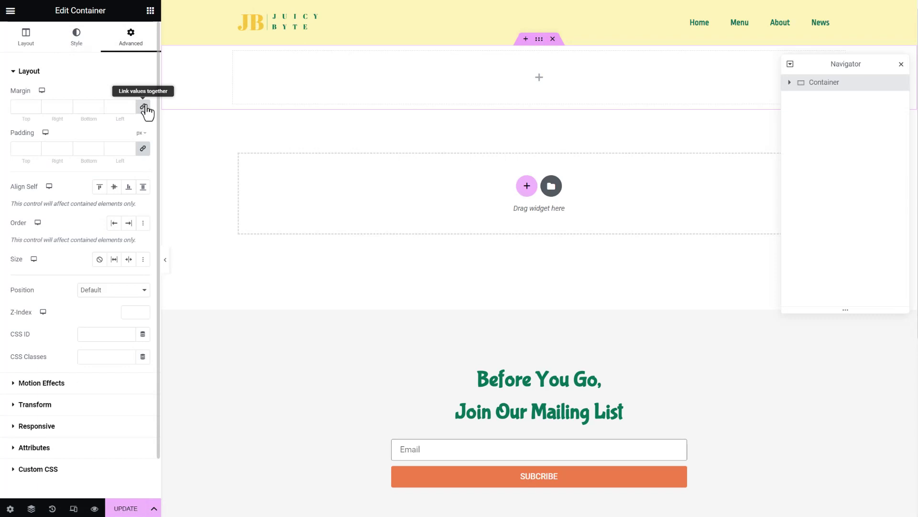
pyautogui.write('60')
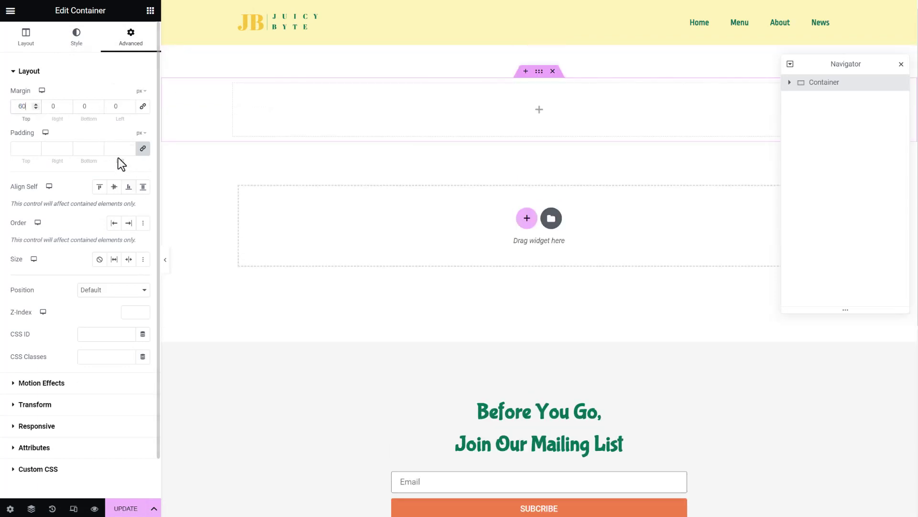
# Place a Heading widget inside the container and set its HTML tag to H1.
pyautogui.click(150, 11)
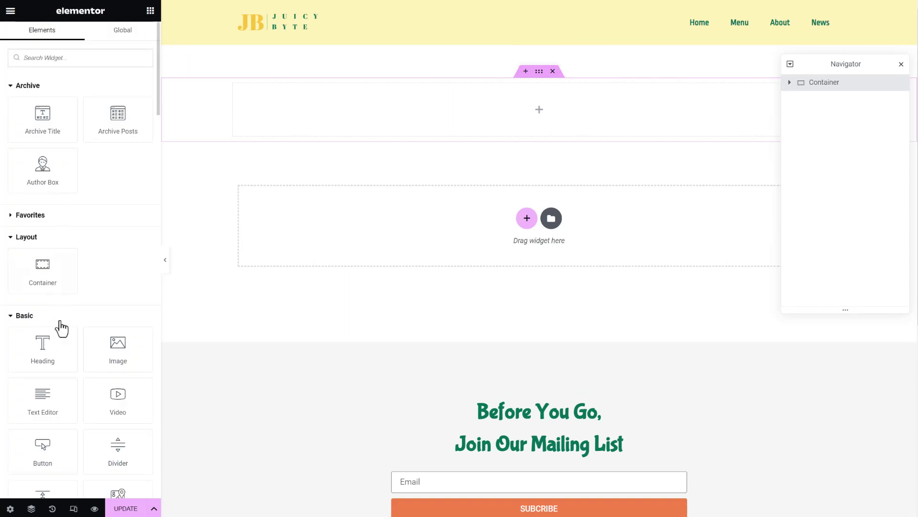
pyautogui.moveTo(74, 334); pyautogui.dragTo(564, 121)
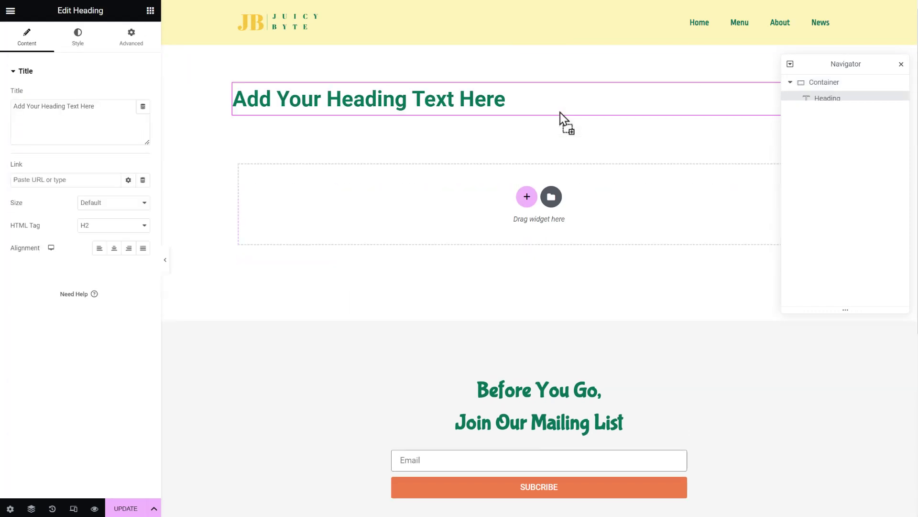
pyautogui.click(105, 233)
pyautogui.click(90, 236)
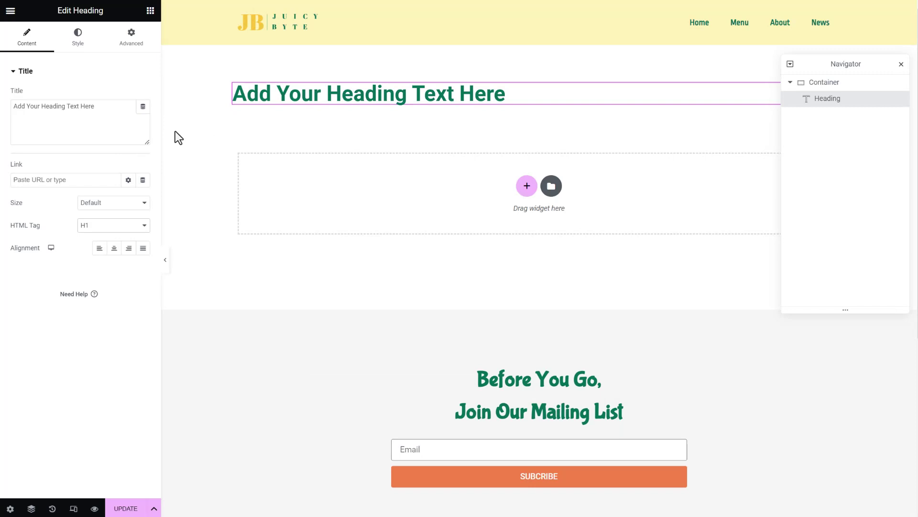
# Change the heading's text to Juicy News and center it.
pyautogui.moveTo(114, 105); pyautogui.dragTo(19, 111)
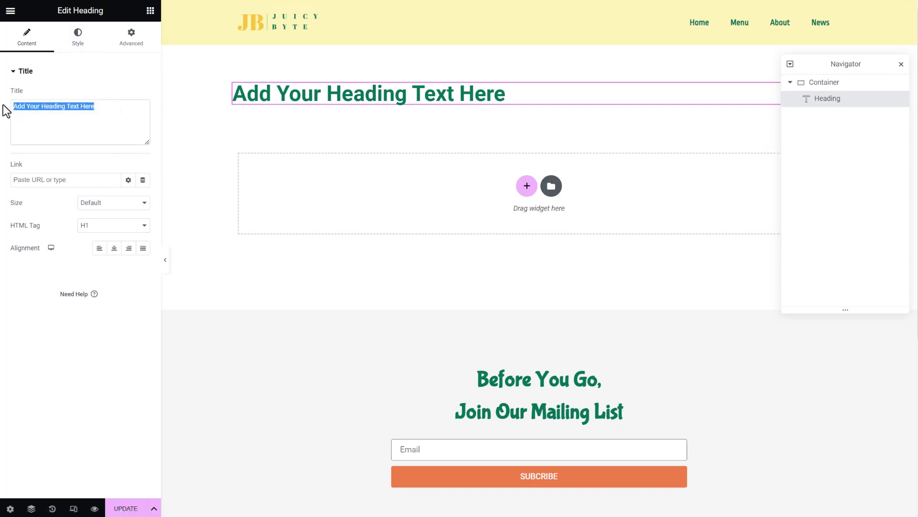
pyautogui.write('News')
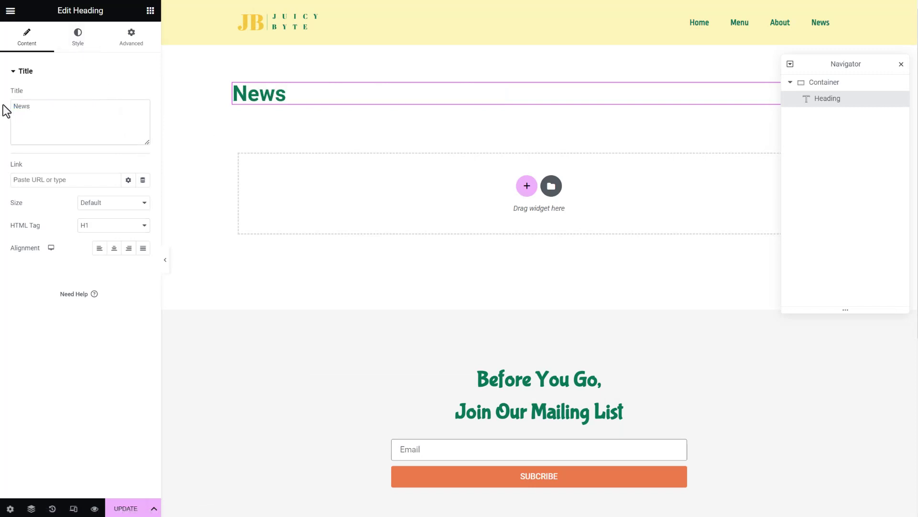
pyautogui.press('BackSpace')
pyautogui.press('BackSpace')
pyautogui.press('BackSpace')
pyautogui.press('BackSpace')
pyautogui.write('Juicy News')
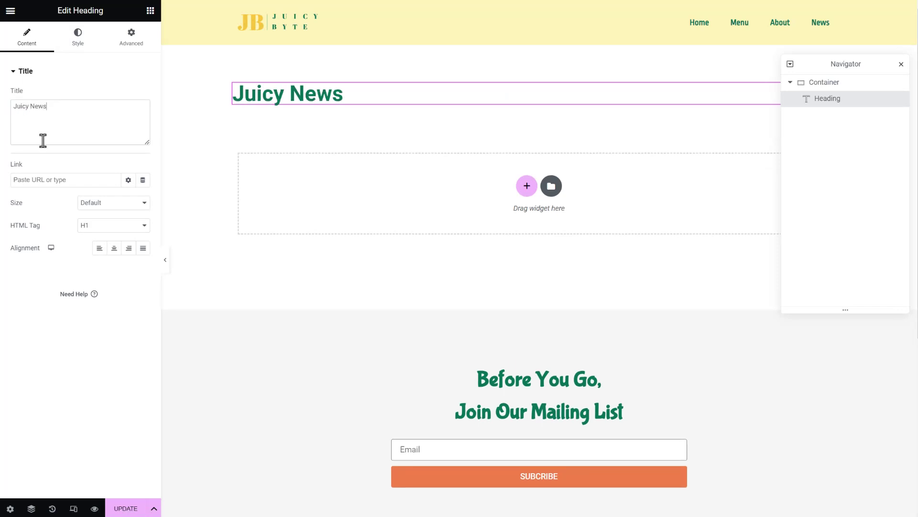
pyautogui.click(114, 248)
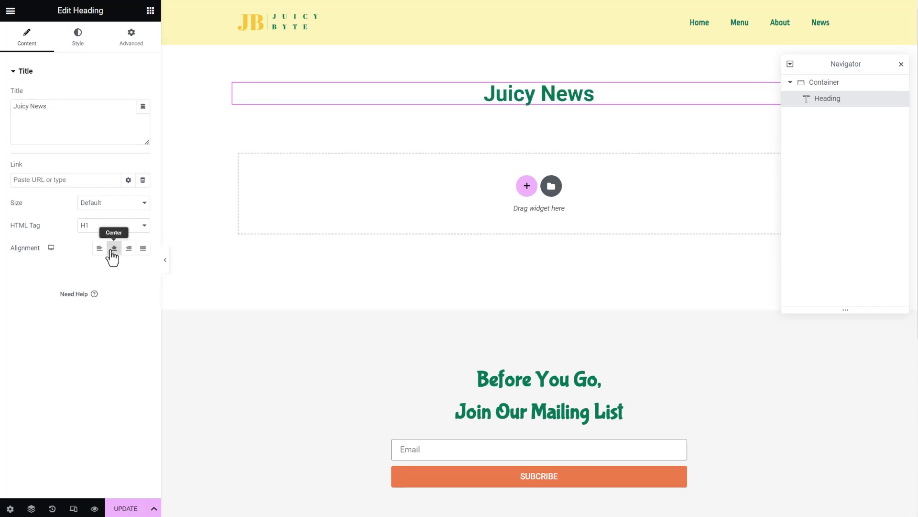
# Apply the Page Headline global font to the Juicy News heading.
pyautogui.click(79, 41)
pyautogui.click(128, 117)
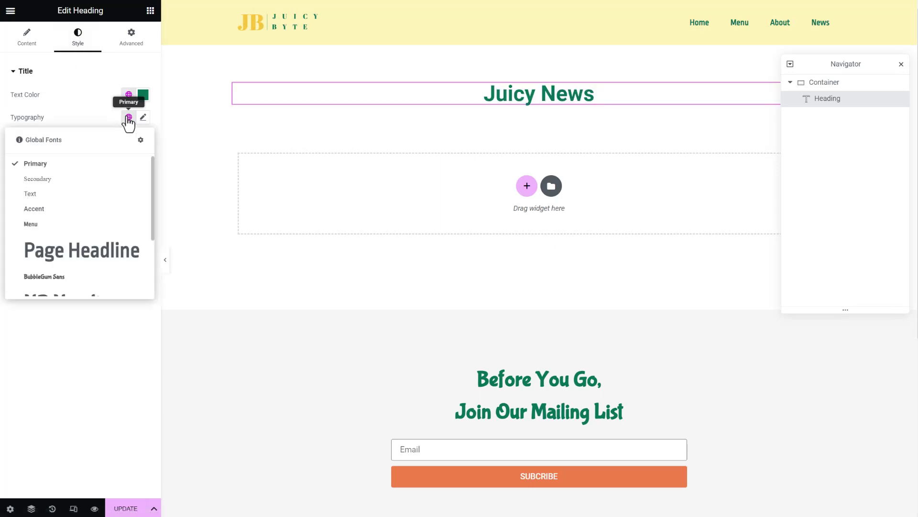
pyautogui.click(87, 252)
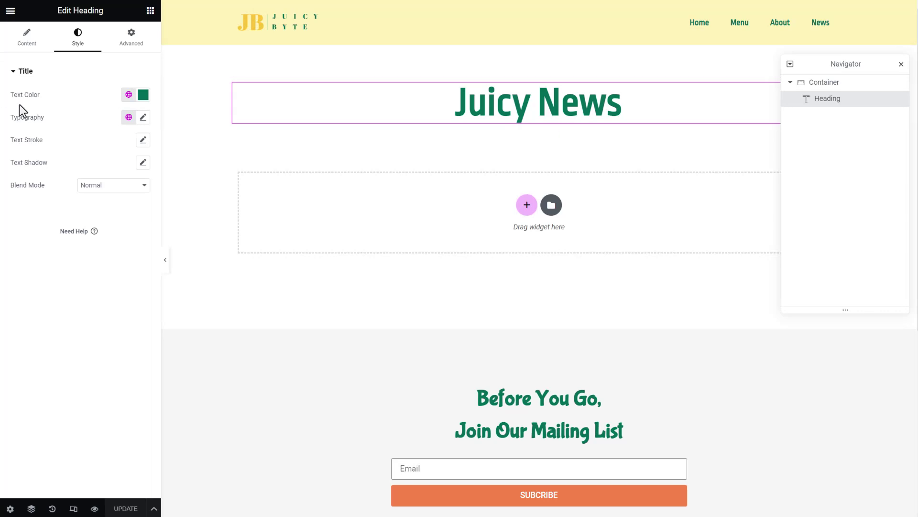
pyautogui.click(129, 41)
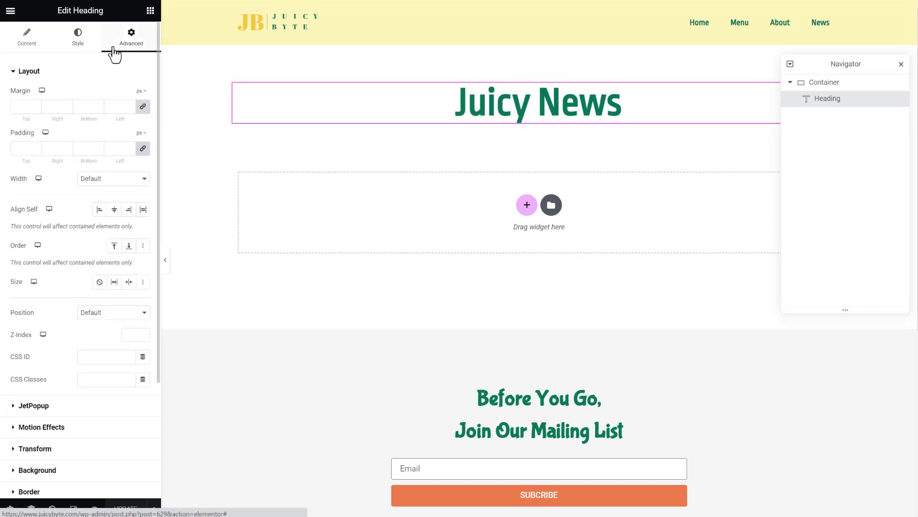
pyautogui.click(32, 48)
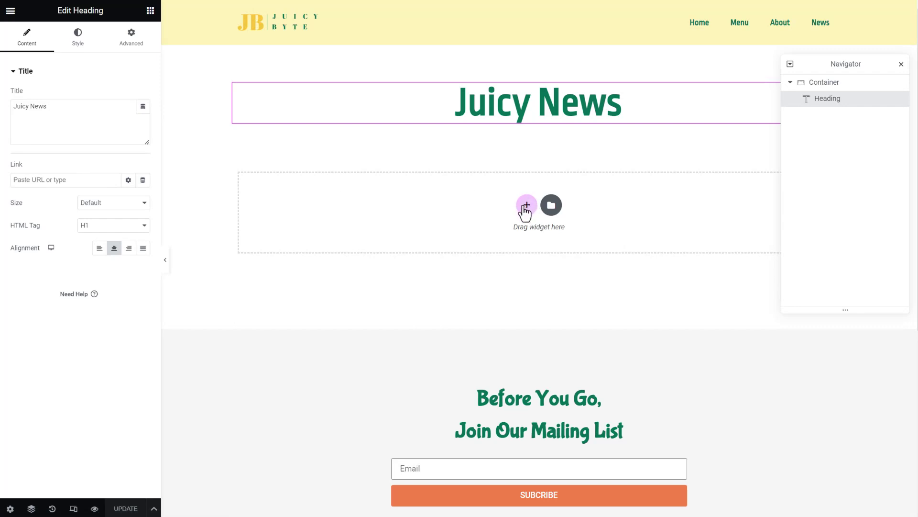
# Find the Listing Grid widget and place it in a new container below the heading.
pyautogui.click(149, 13)
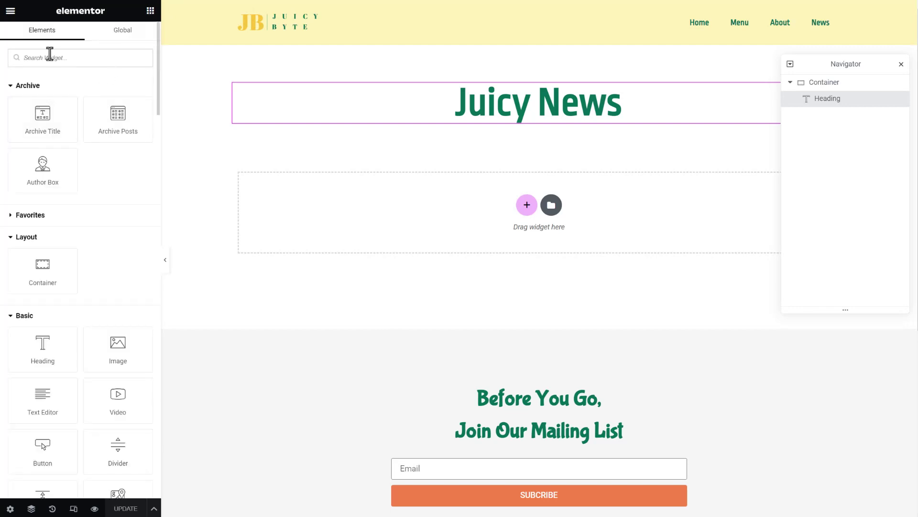
pyautogui.click(49, 57)
pyautogui.write('listin')
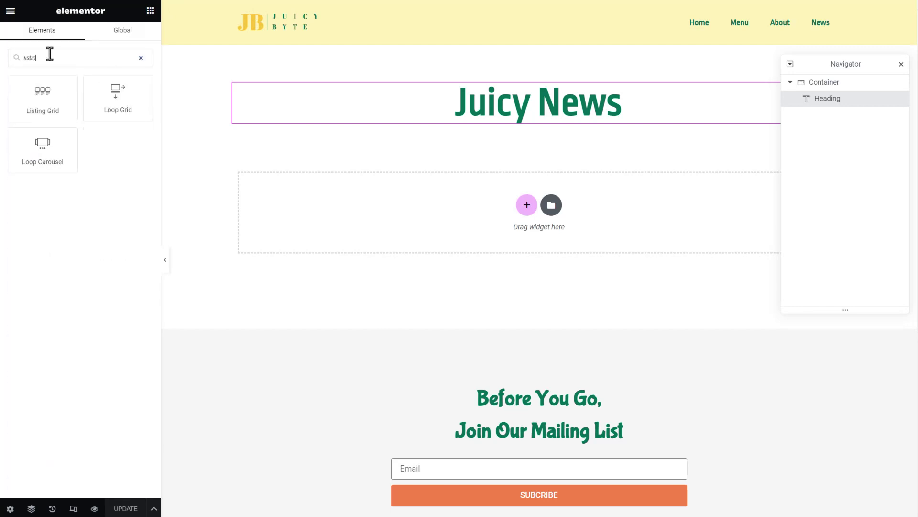
pyautogui.moveTo(43, 93); pyautogui.dragTo(527, 206)
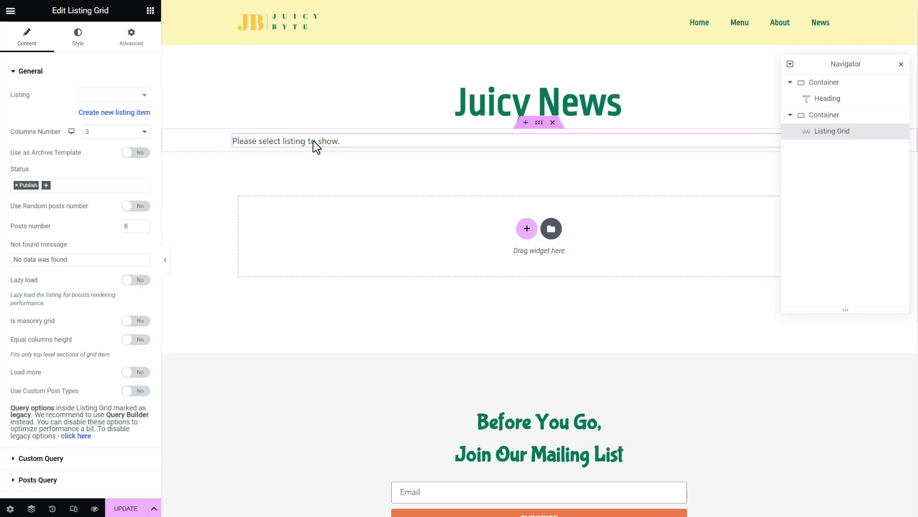
# Search the widget library for loop widgets, then return to the Listing Grid's settings.
pyautogui.click(151, 10)
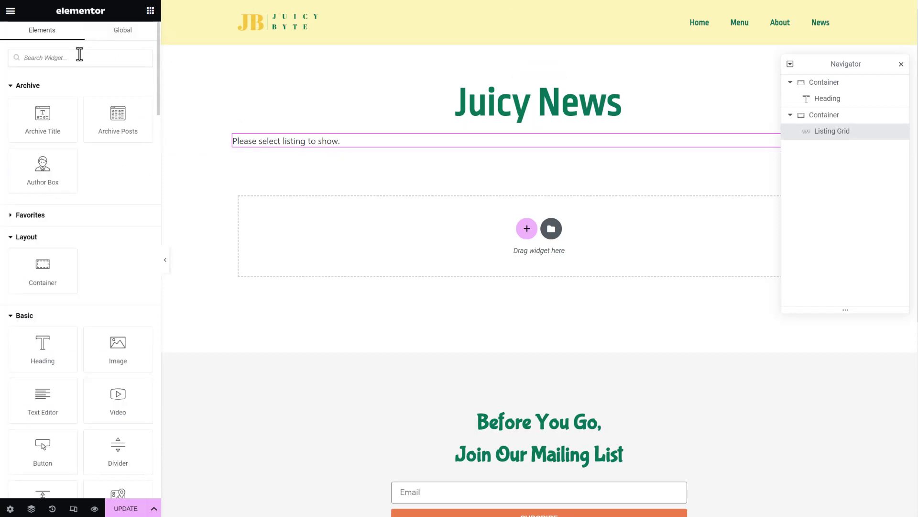
pyautogui.write('loop')
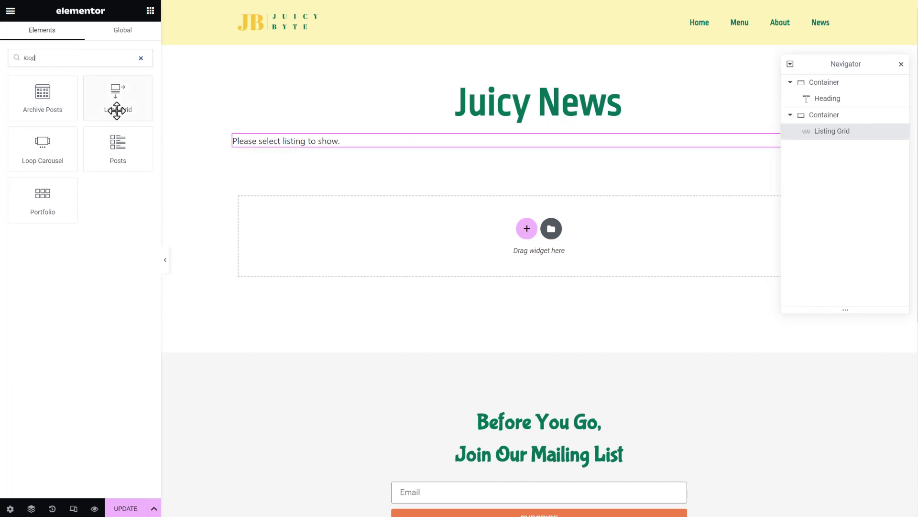
pyautogui.click(348, 144)
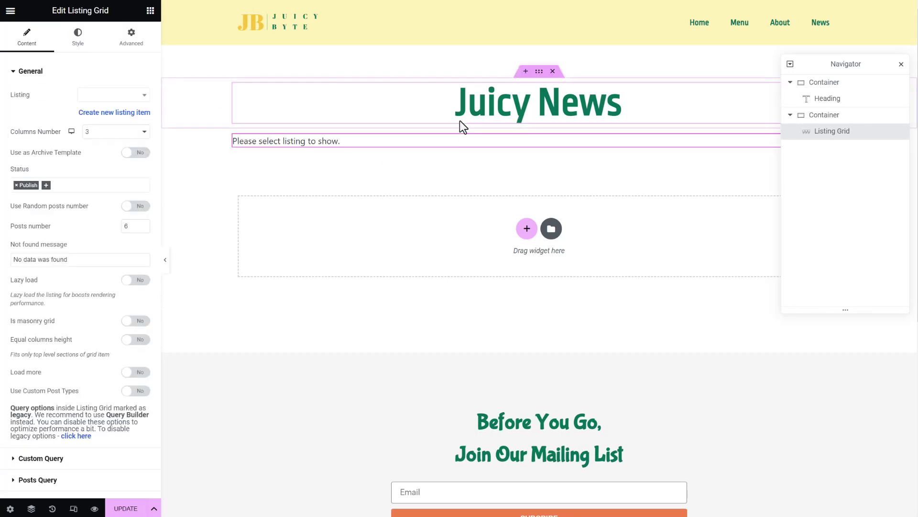
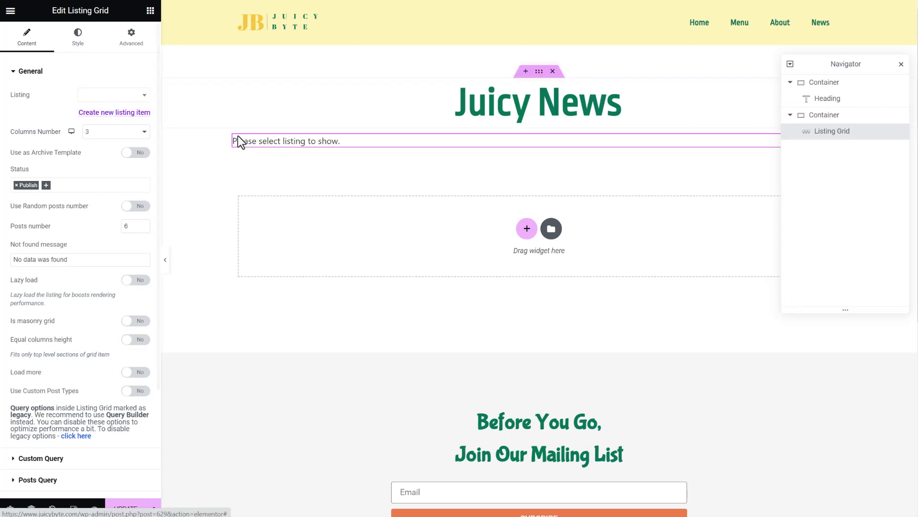
# Save the news archive template and exit the editor to the WordPress dashboard, deferring the exit destination choice.
pyautogui.click(126, 510)
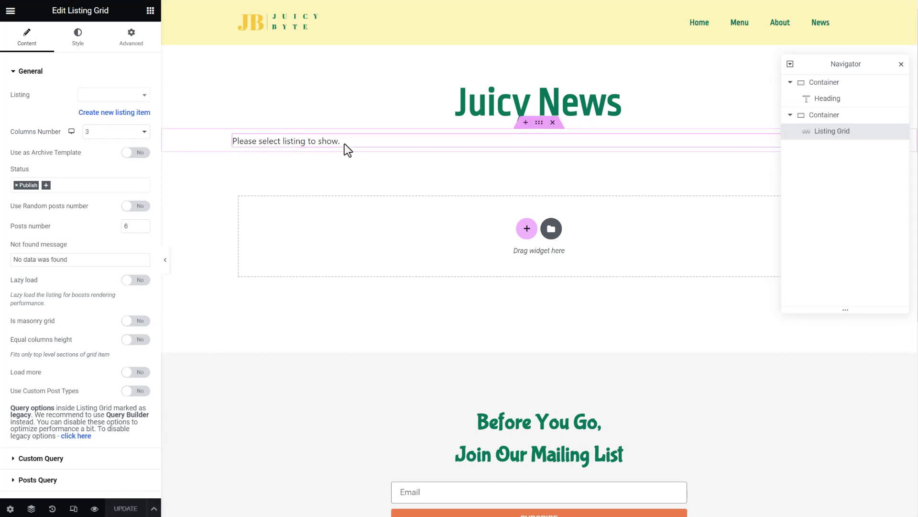
pyautogui.click(11, 14)
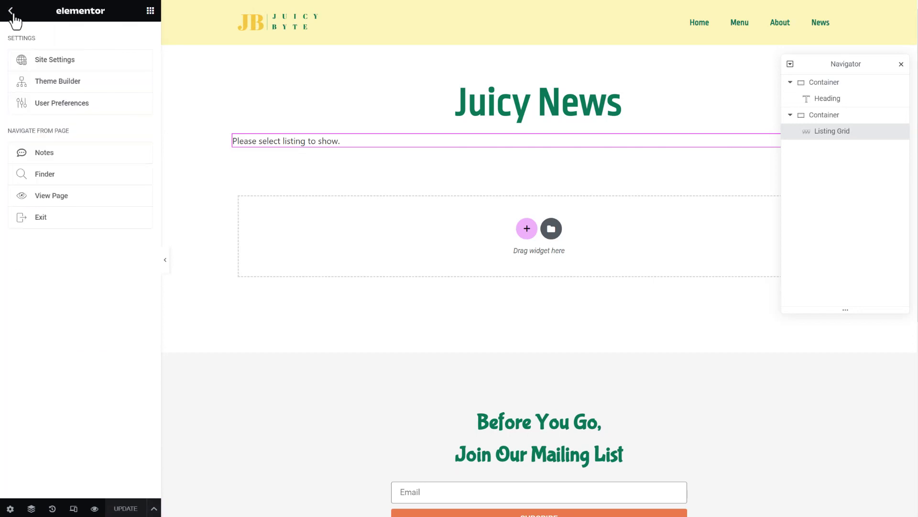
pyautogui.click(47, 224)
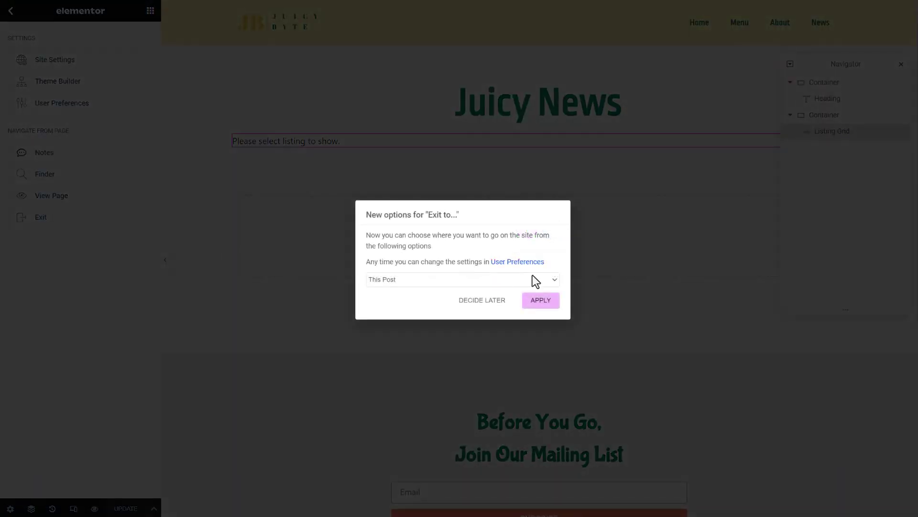
pyautogui.click(503, 301)
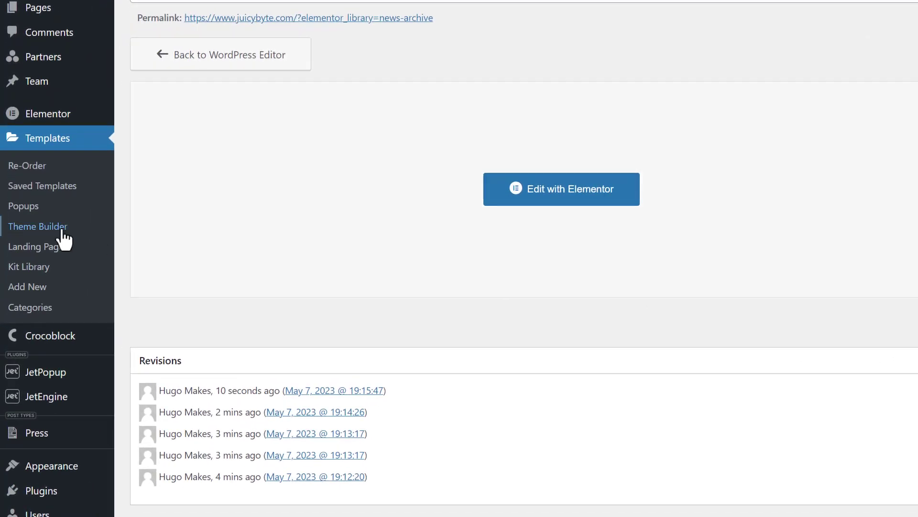
# Open the list of JetEngine listing items.
pyautogui.scroll(-1, 52, 249)
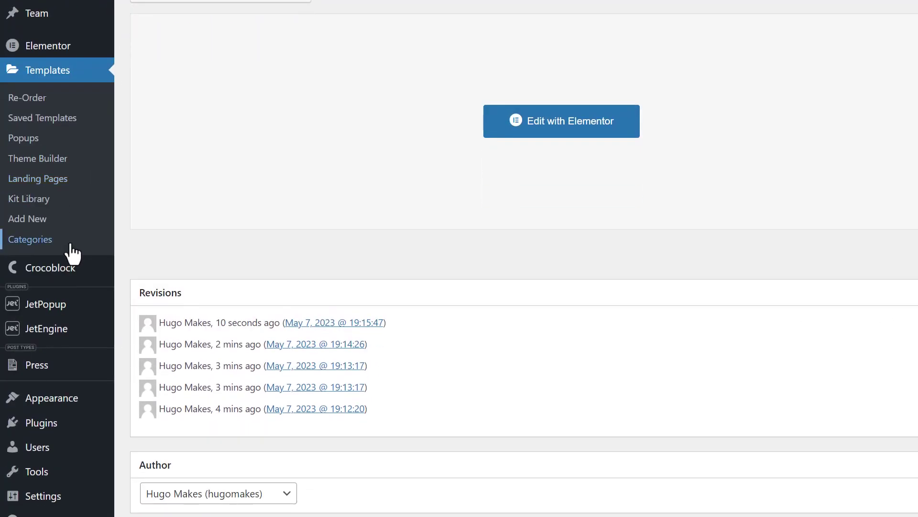
pyautogui.moveTo(69, 332)
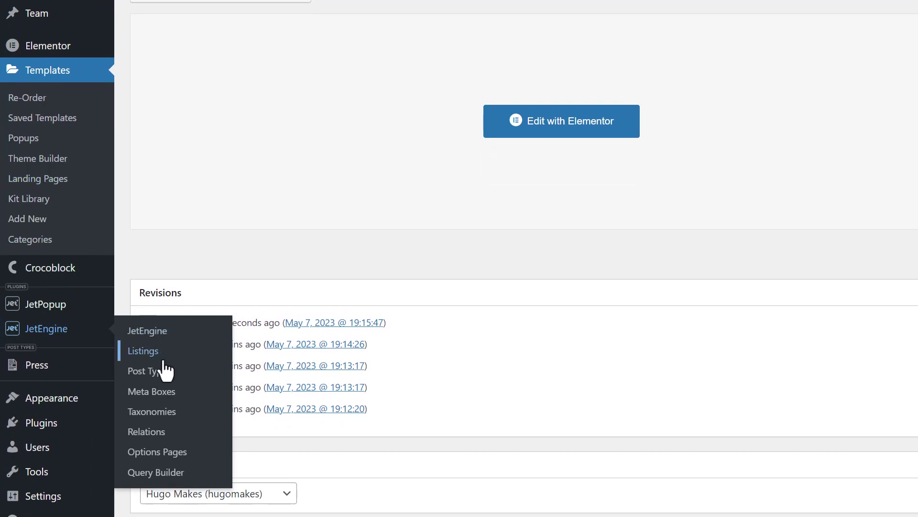
pyautogui.click(149, 352)
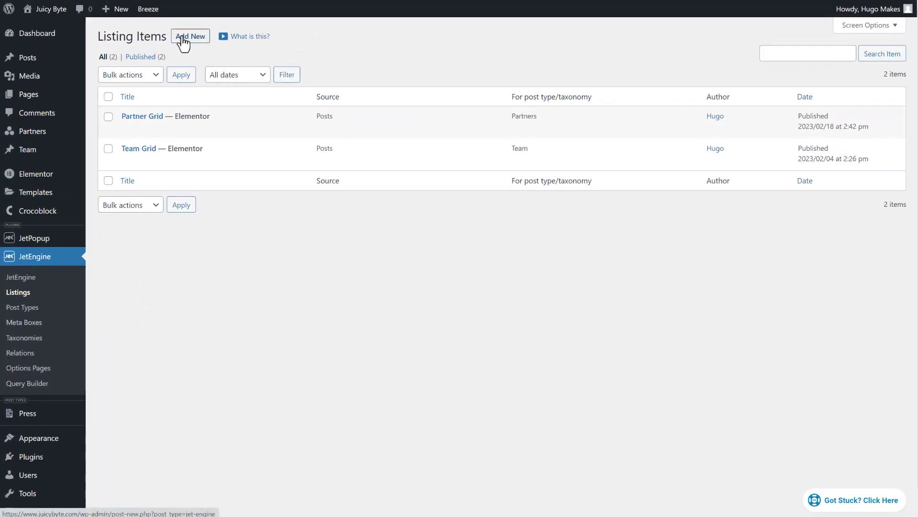
# Create a listing item named News Archive - JetEngine from the Press post type, with Posts as source and the Elementor view.
pyautogui.click(184, 43)
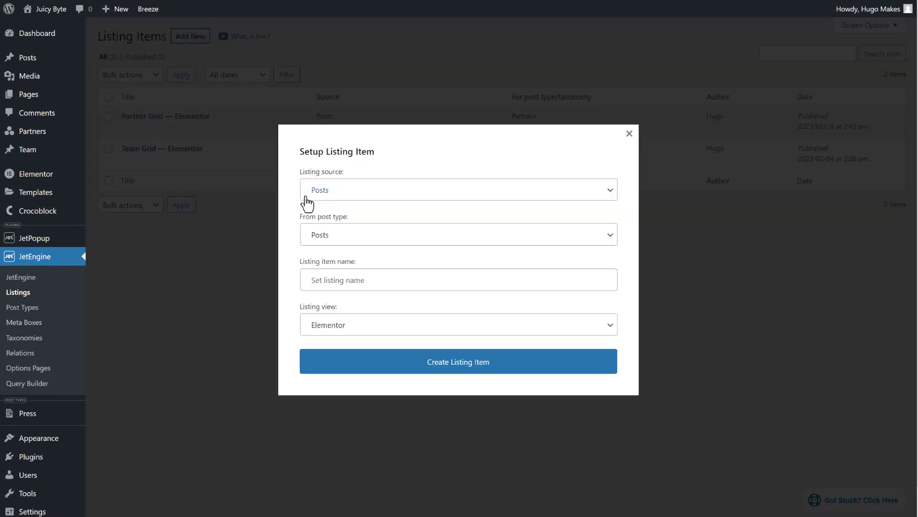
pyautogui.click(309, 235)
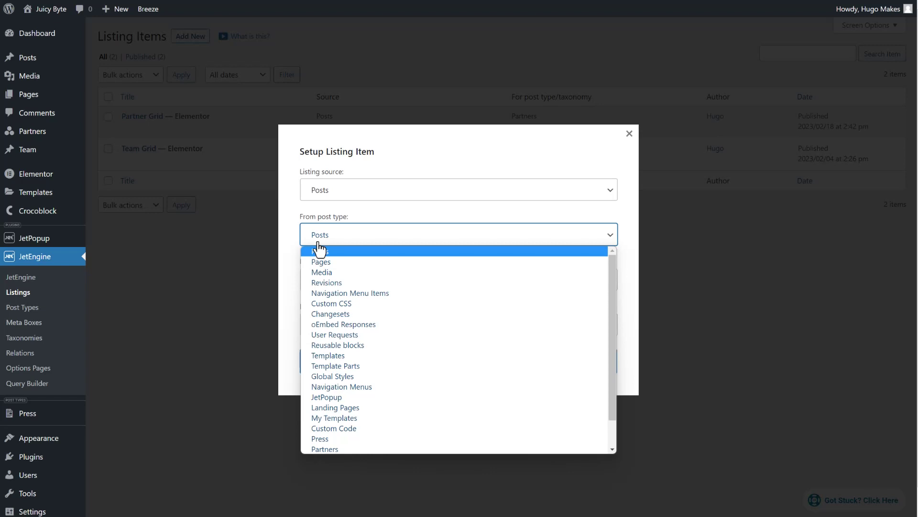
pyautogui.click(324, 437)
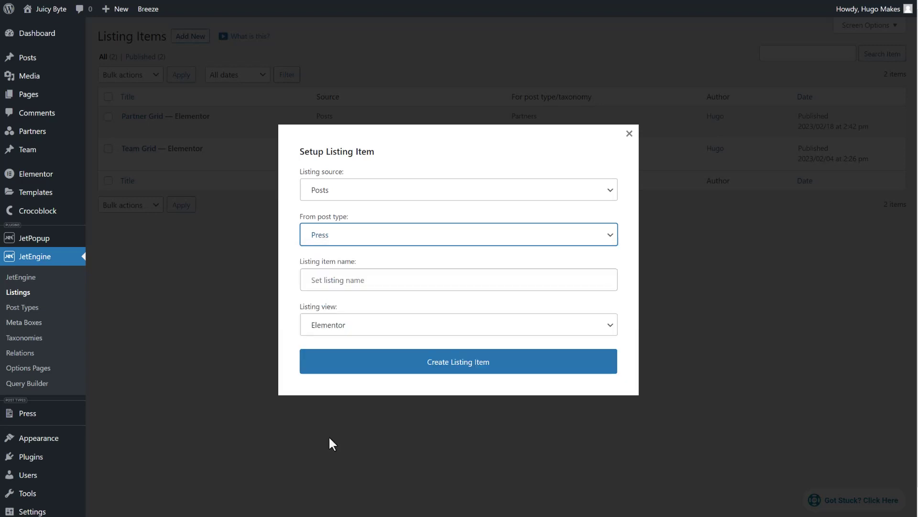
pyautogui.click(350, 281)
pyautogui.write('News Archive')
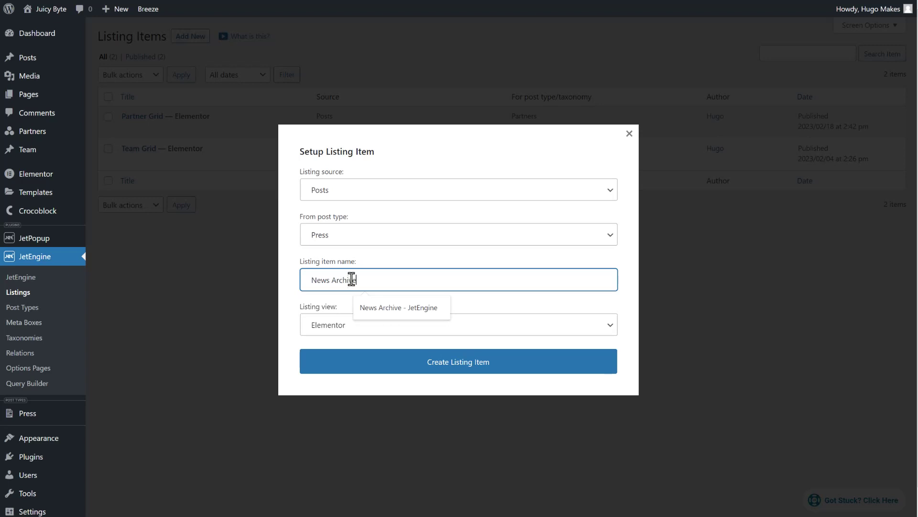
pyautogui.click(412, 306)
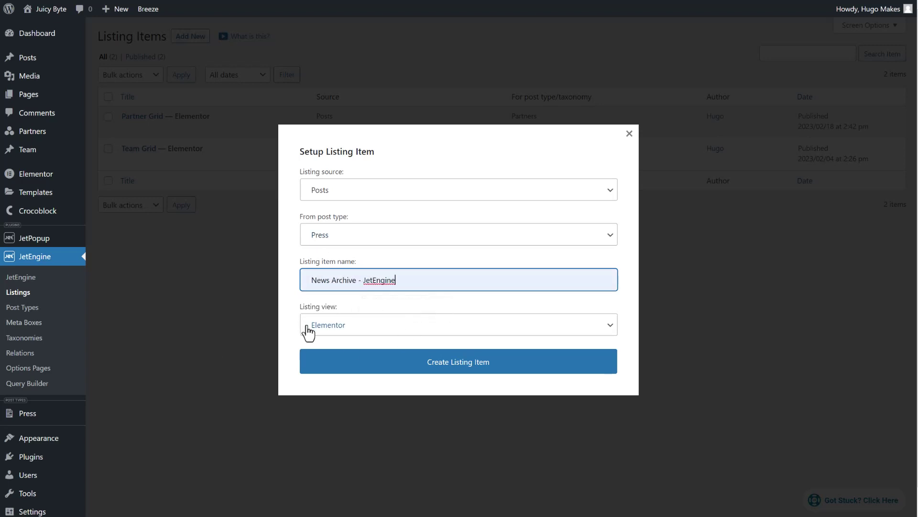
pyautogui.click(345, 329)
pyautogui.click(336, 339)
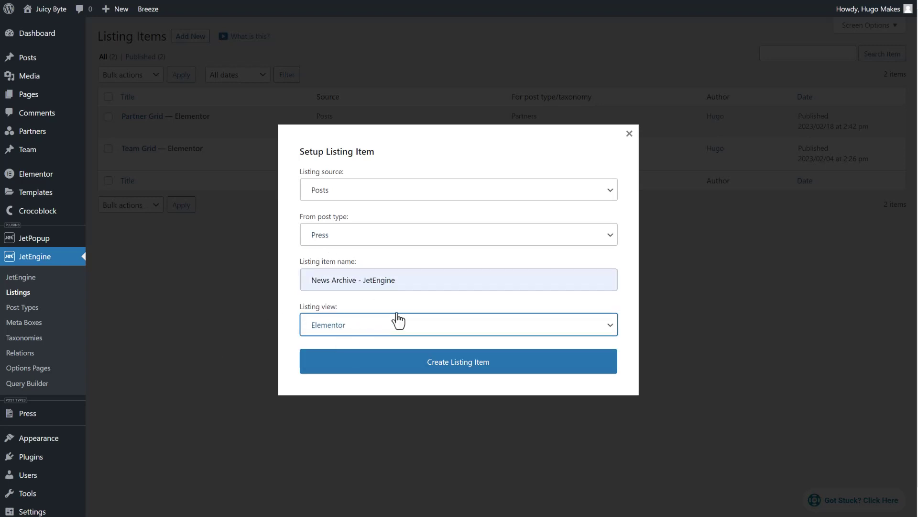
pyautogui.click(461, 367)
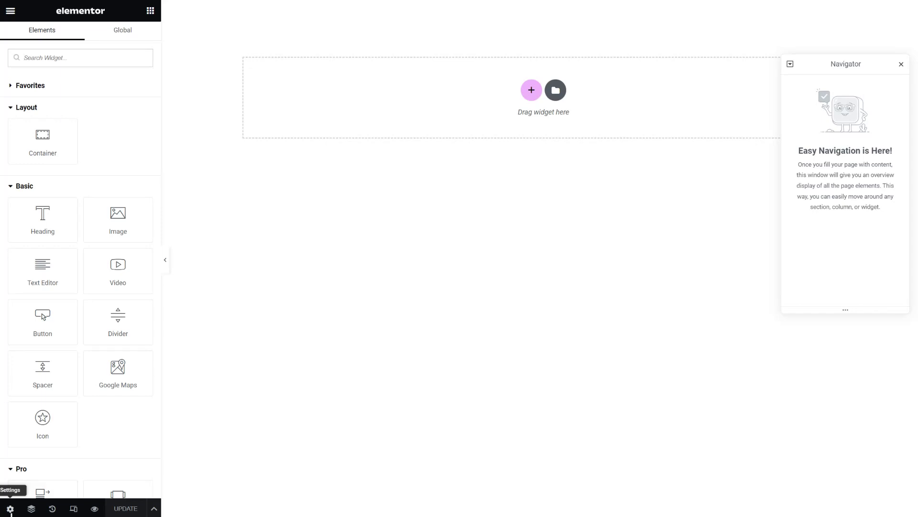
# Review the listing item's source, post type and preview width in its listing settings.
pyautogui.click(11, 509)
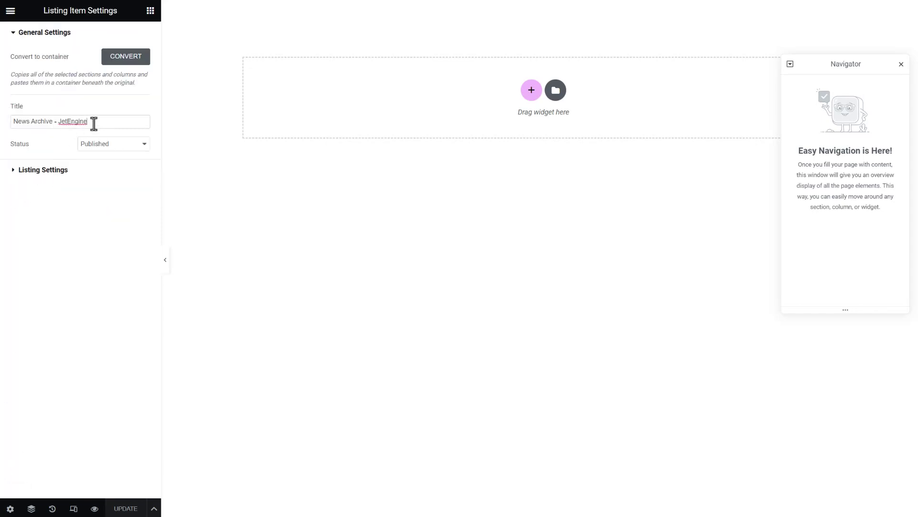
pyautogui.click(53, 171)
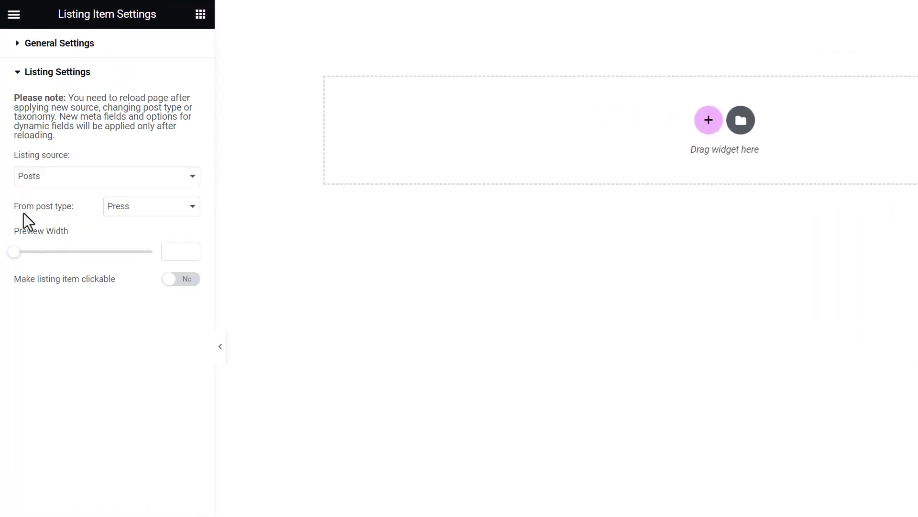
pyautogui.click(35, 181)
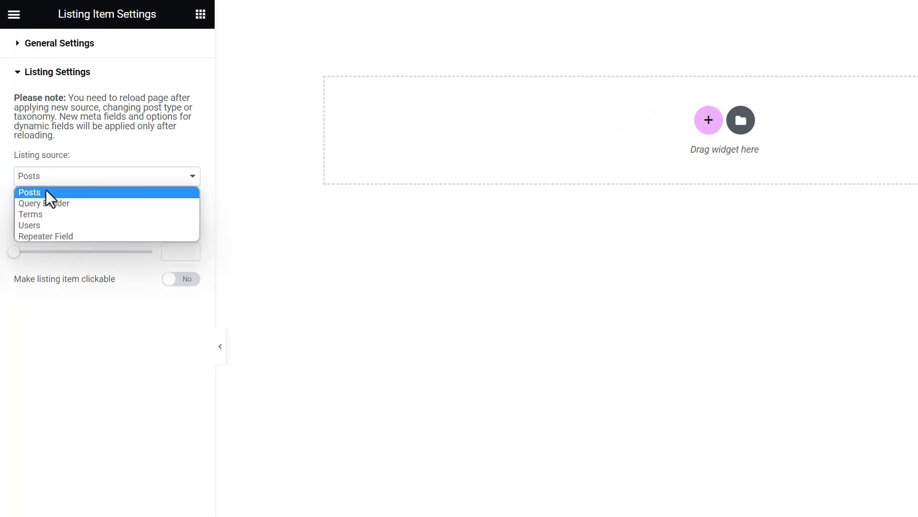
pyautogui.click(47, 191)
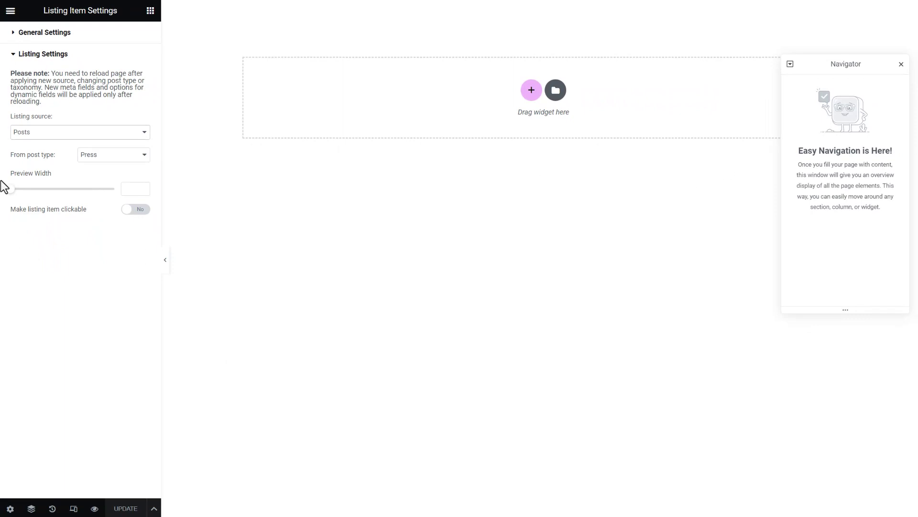
pyautogui.click(140, 189)
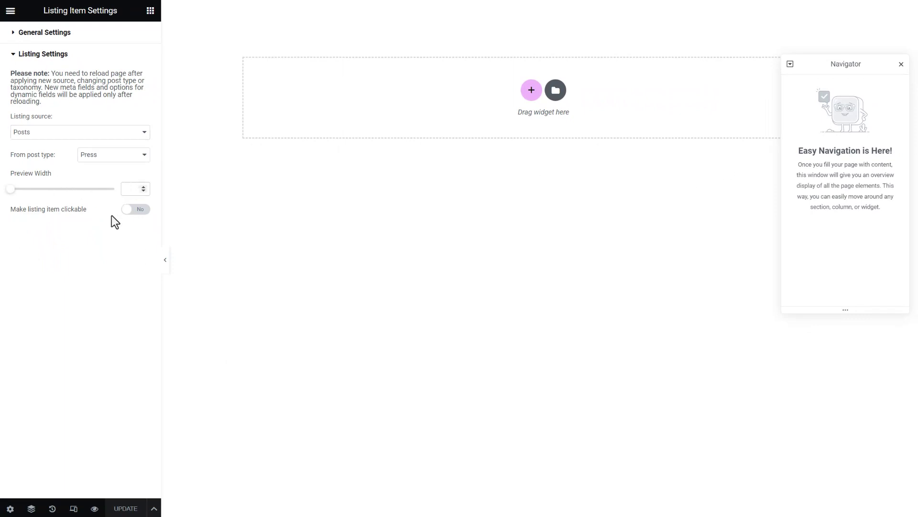
# Add a single vertical container to the listing item and set the listing's preview width to 350.
pyautogui.click(531, 90)
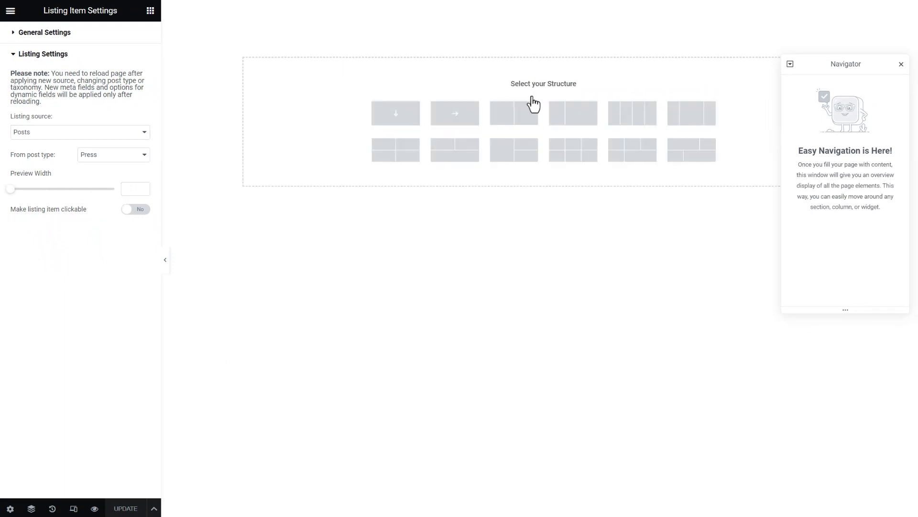
pyautogui.click(399, 118)
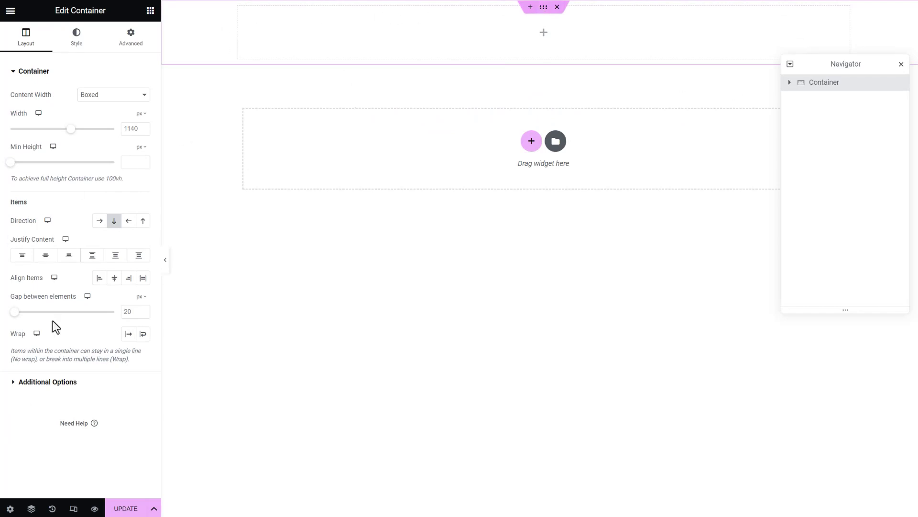
pyautogui.click(10, 508)
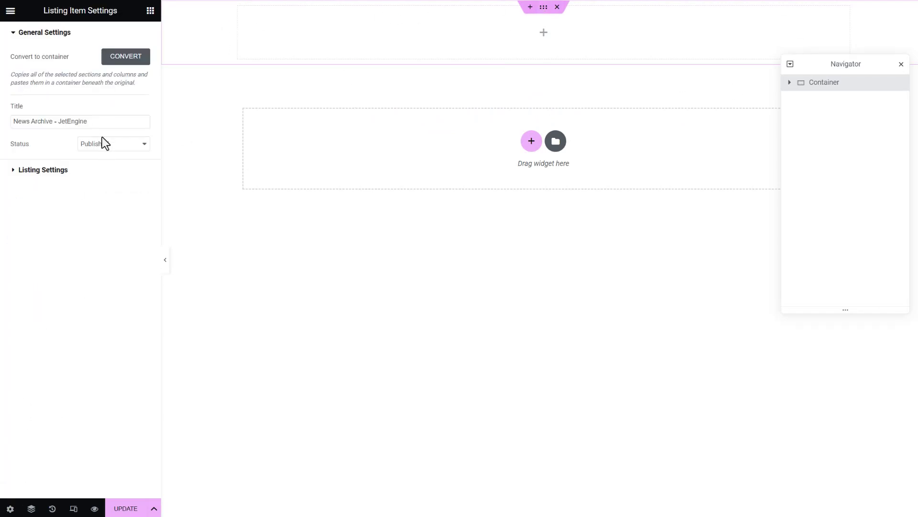
pyautogui.click(63, 169)
pyautogui.write('350')
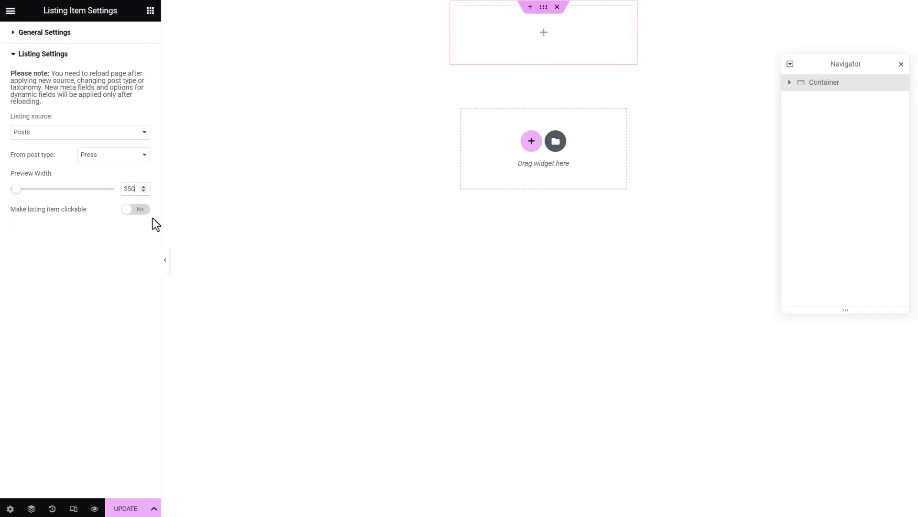
# Switch the clickable listing item option on and back off, and save the listing item.
pyautogui.click(128, 211)
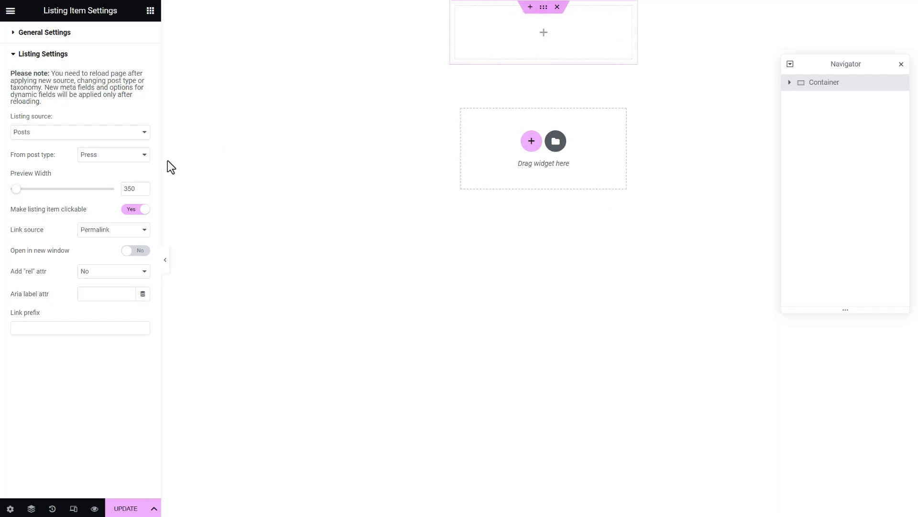
pyautogui.click(136, 213)
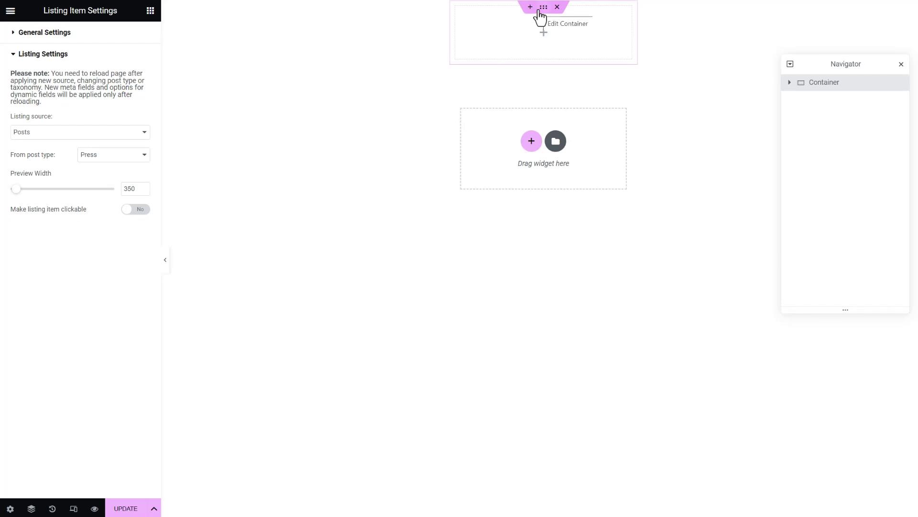
pyautogui.click(117, 512)
# Find the Featured Image widget and place it in the listing item's container.
pyautogui.click(538, 12)
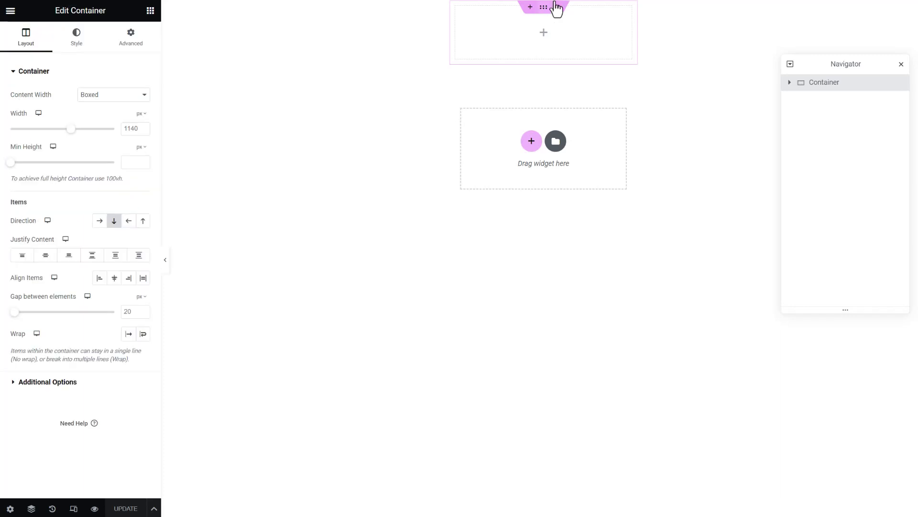
pyautogui.click(150, 12)
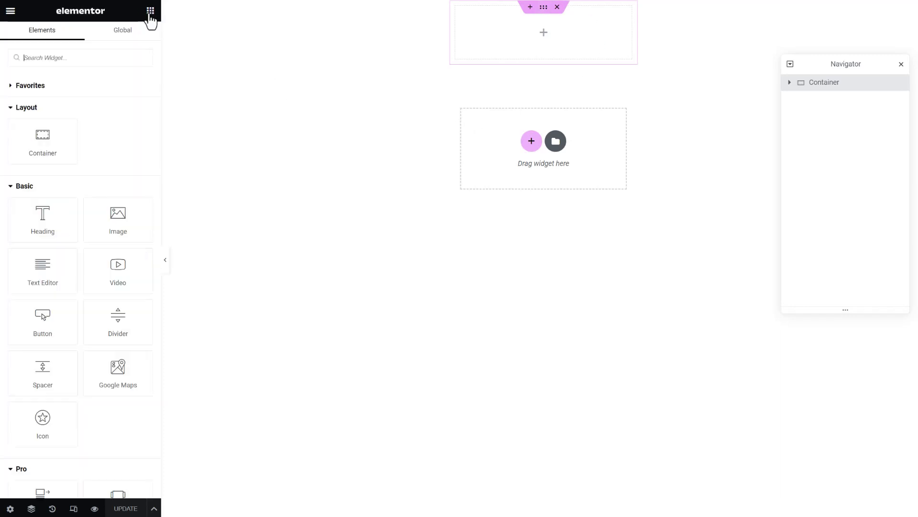
pyautogui.moveTo(108, 218)
pyautogui.mouseDown()
pyautogui.moveTo(543, 41)
pyautogui.moveTo(120, 206)
pyautogui.mouseUp()
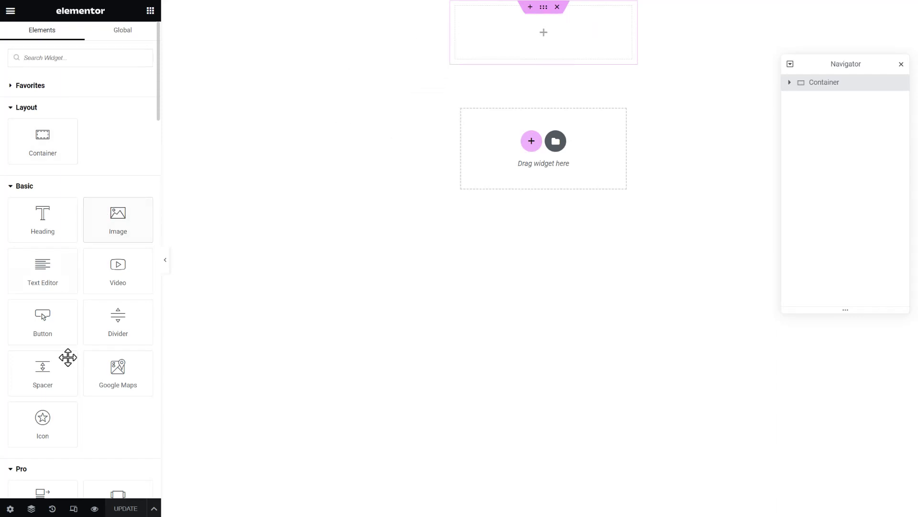
pyautogui.click(45, 57)
pyautogui.write('fea')
pyautogui.moveTo(42, 96); pyautogui.dragTo(568, 39)
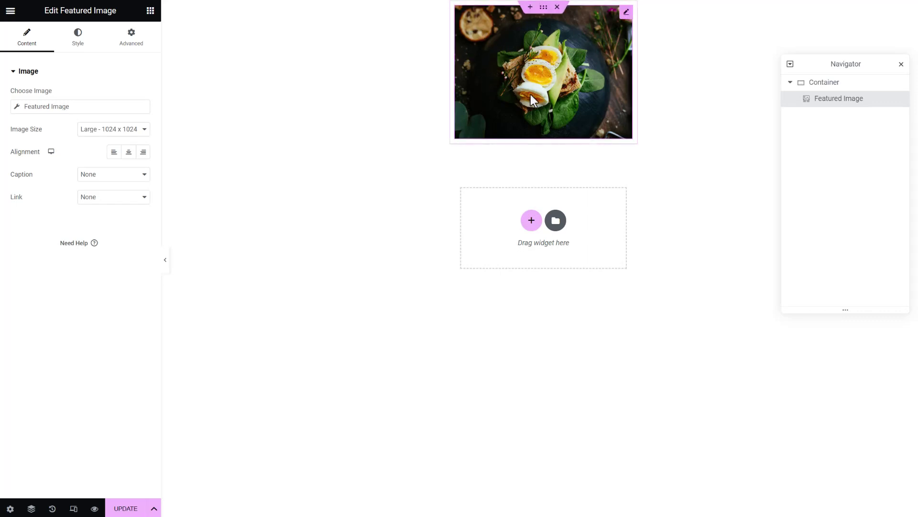
# Try Posts as the listing's post type, and switch it back to Press.
pyautogui.click(10, 510)
pyautogui.click(56, 175)
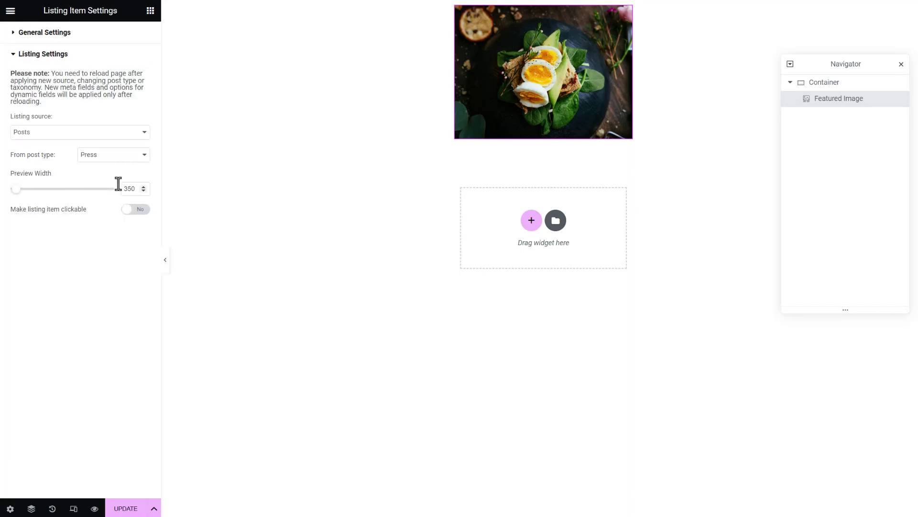
pyautogui.click(95, 155)
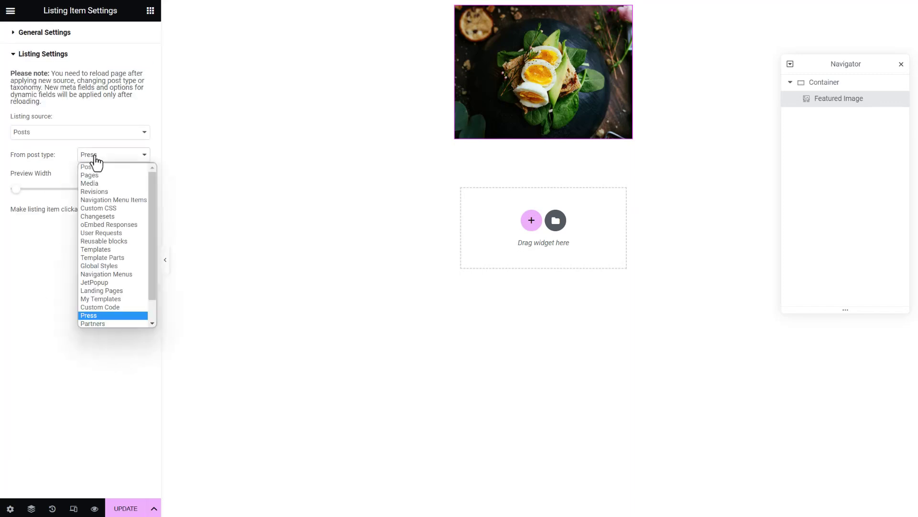
pyautogui.click(94, 169)
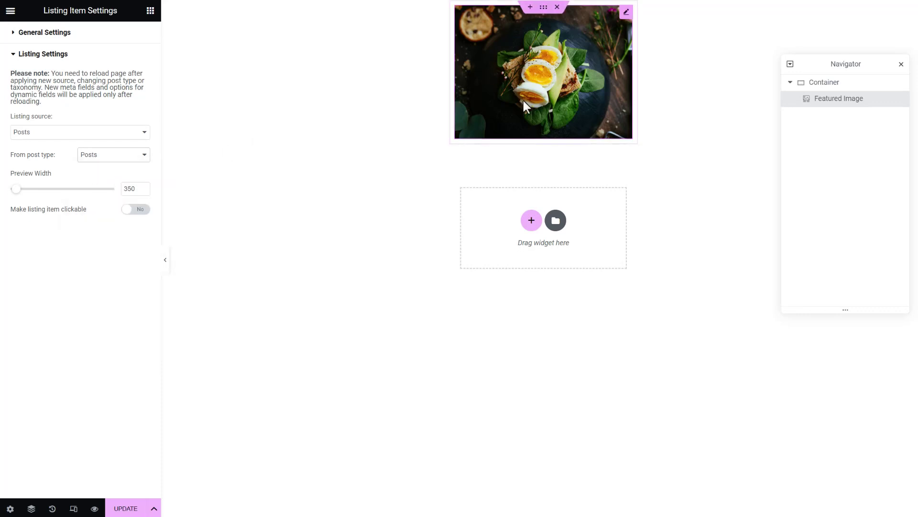
pyautogui.click(93, 156)
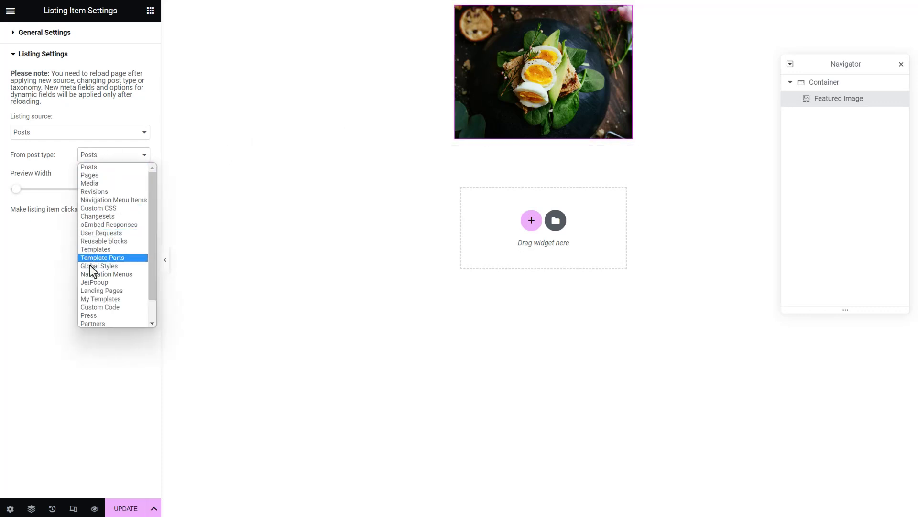
pyautogui.click(93, 314)
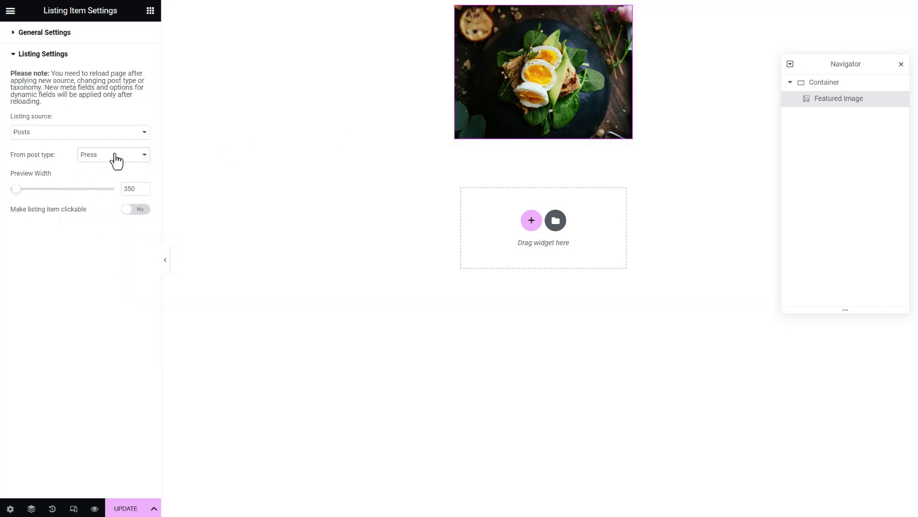
# Save the listing item and add two Heading widgets below the featured image.
pyautogui.click(129, 508)
pyautogui.click(149, 11)
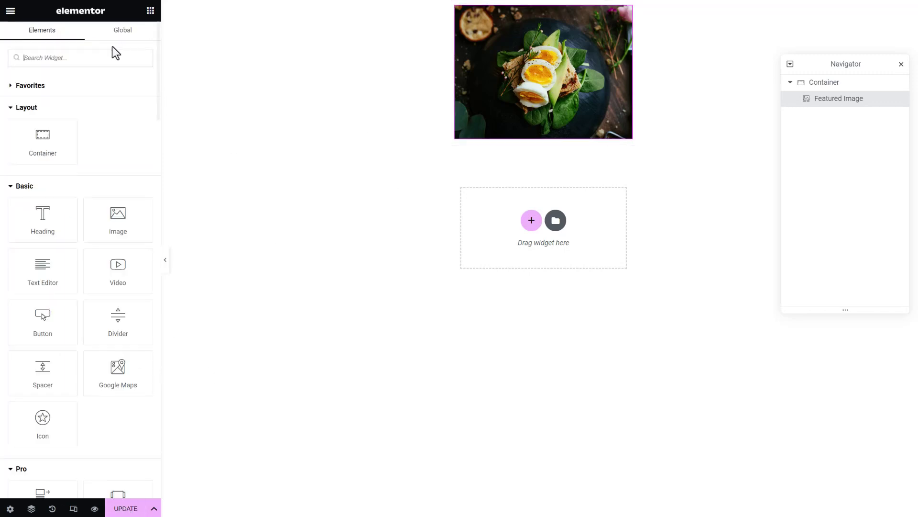
pyautogui.moveTo(44, 213); pyautogui.dragTo(502, 141)
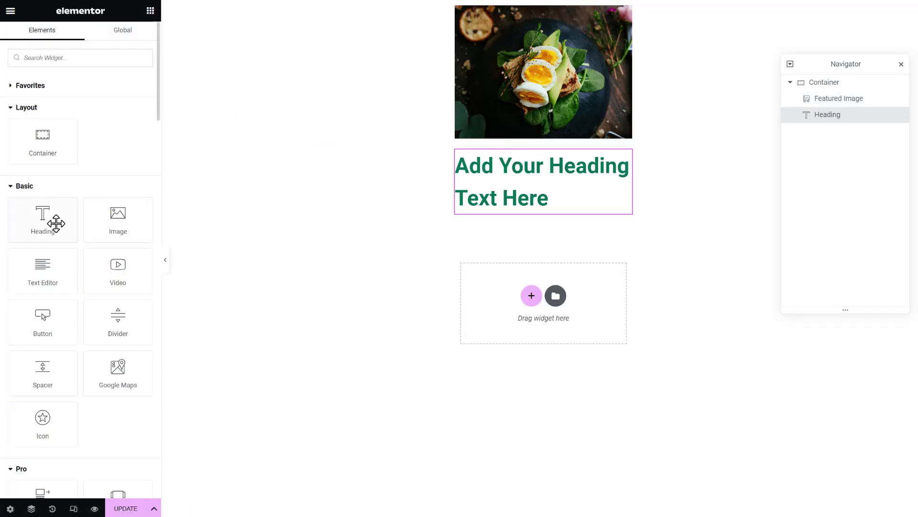
pyautogui.moveTo(56, 222); pyautogui.dragTo(568, 200)
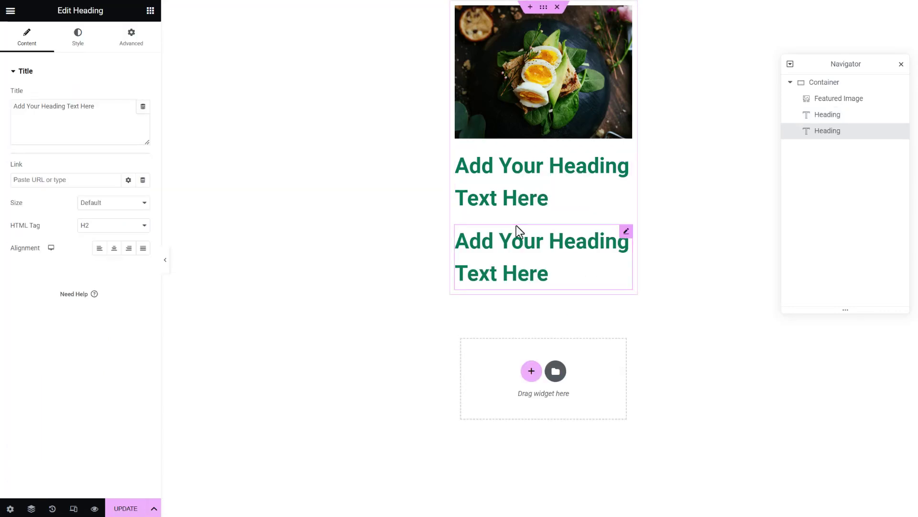
# Fill the first heading's title dynamically with the Post Date.
pyautogui.click(539, 168)
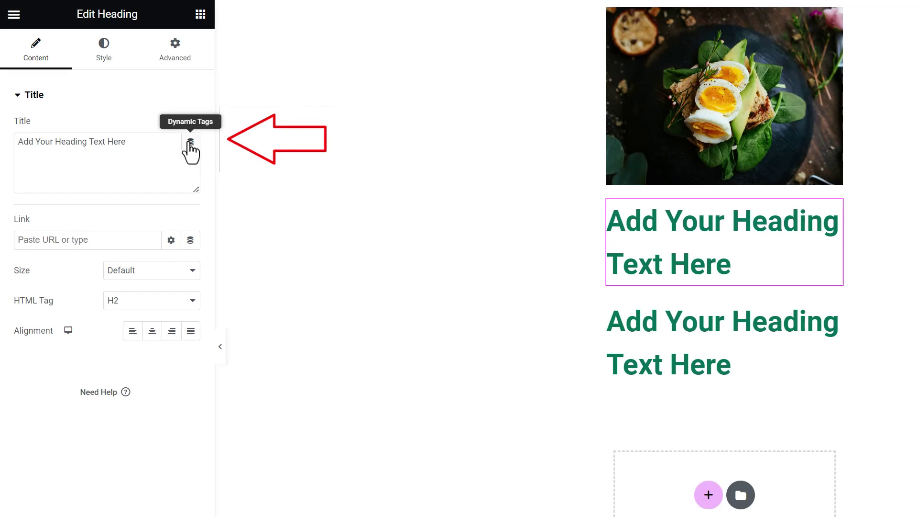
pyautogui.click(190, 142)
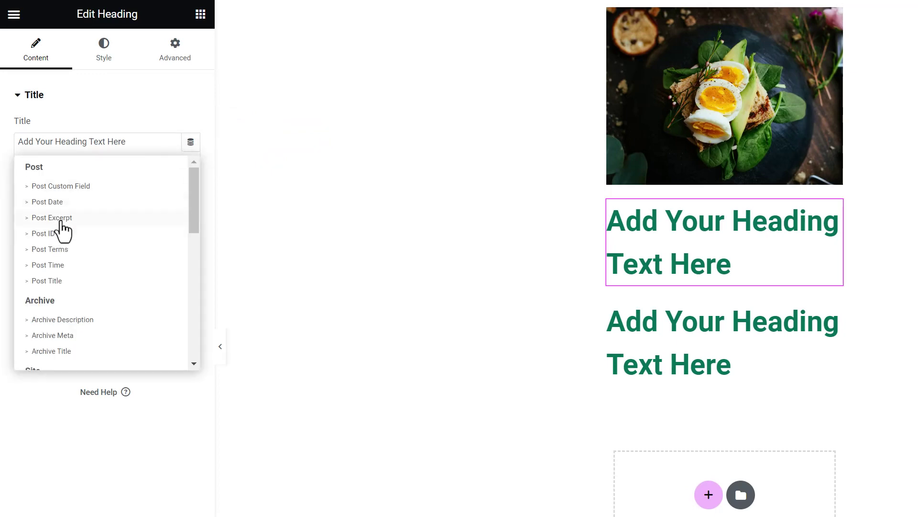
pyautogui.click(61, 203)
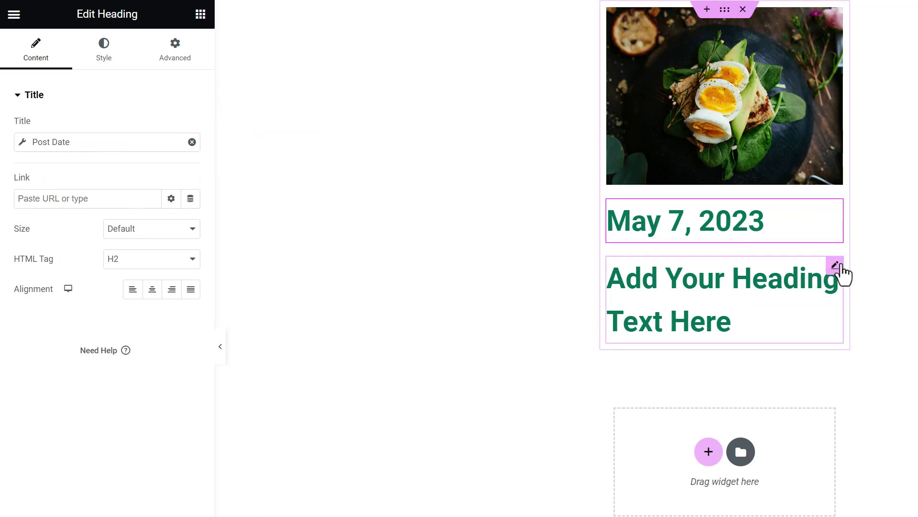
# Fill the second heading's title dynamically with the Post Title.
pyautogui.click(835, 266)
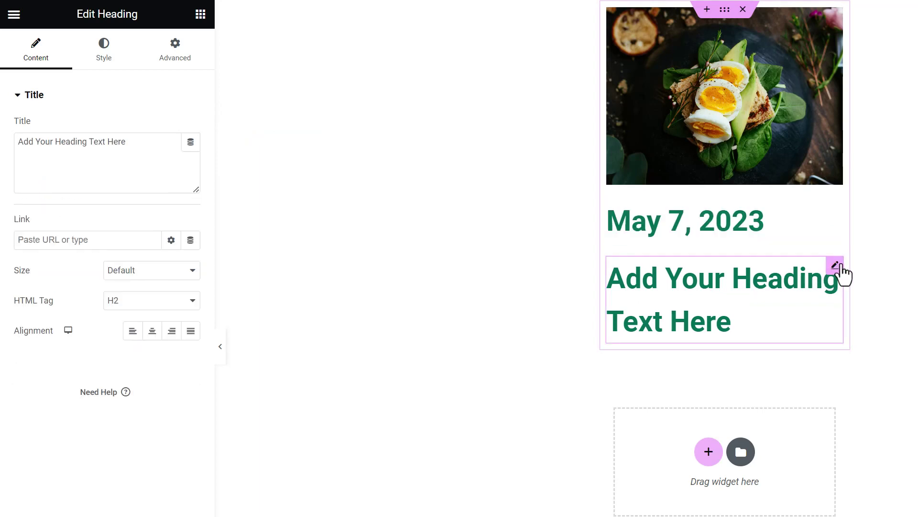
pyautogui.click(96, 61)
pyautogui.click(46, 57)
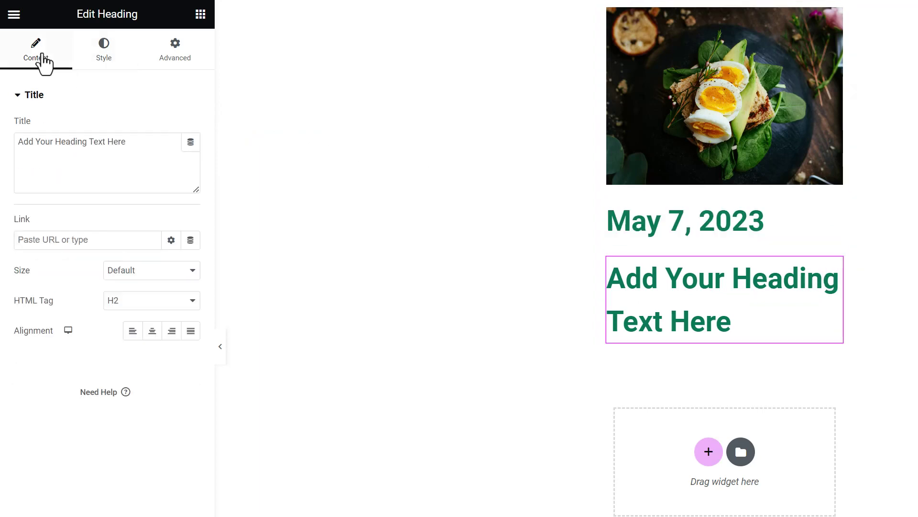
pyautogui.click(190, 142)
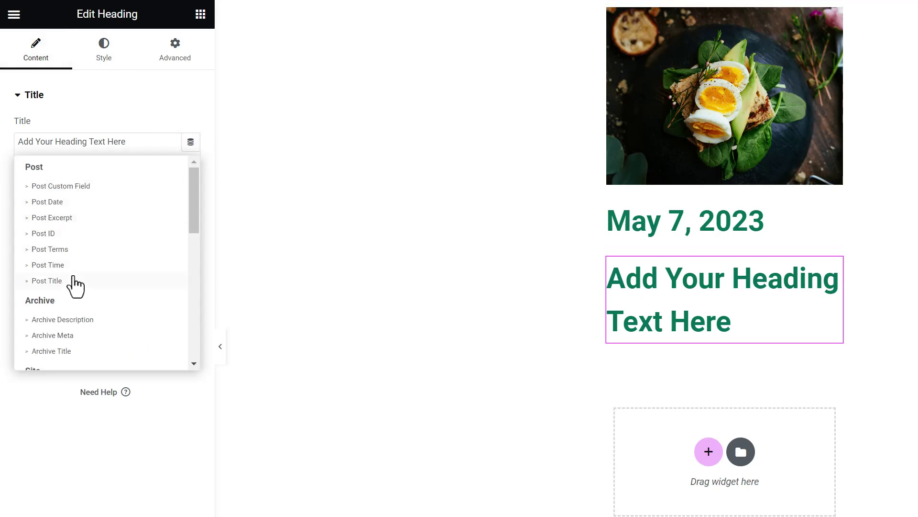
pyautogui.click(47, 280)
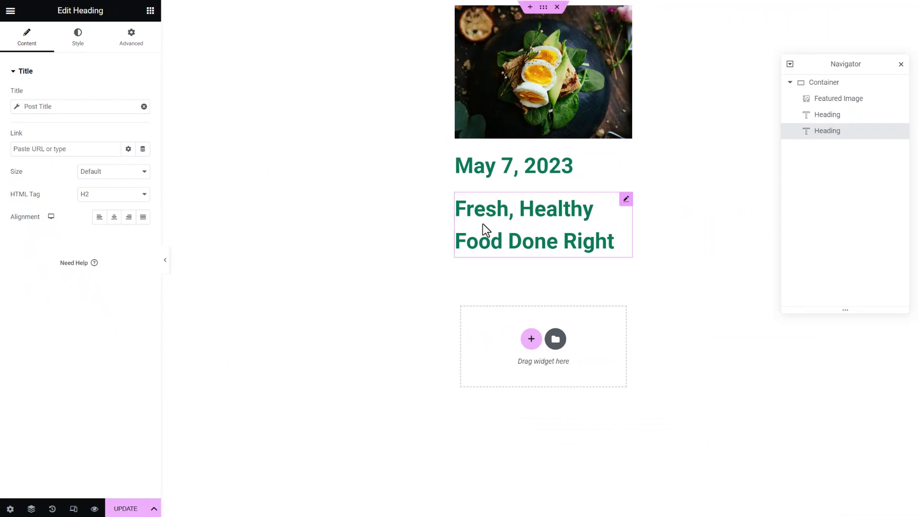
# Apply the Description global font to the post date heading.
pyautogui.click(520, 171)
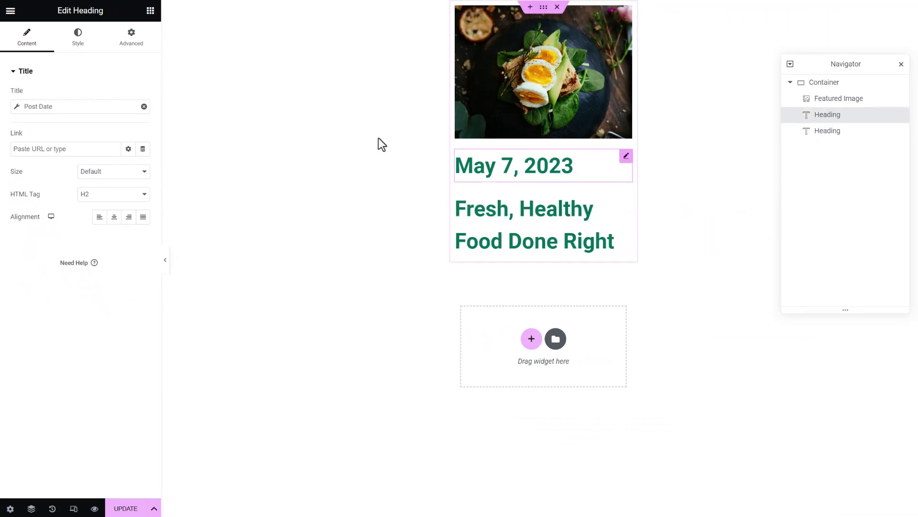
pyautogui.click(77, 42)
pyautogui.click(128, 120)
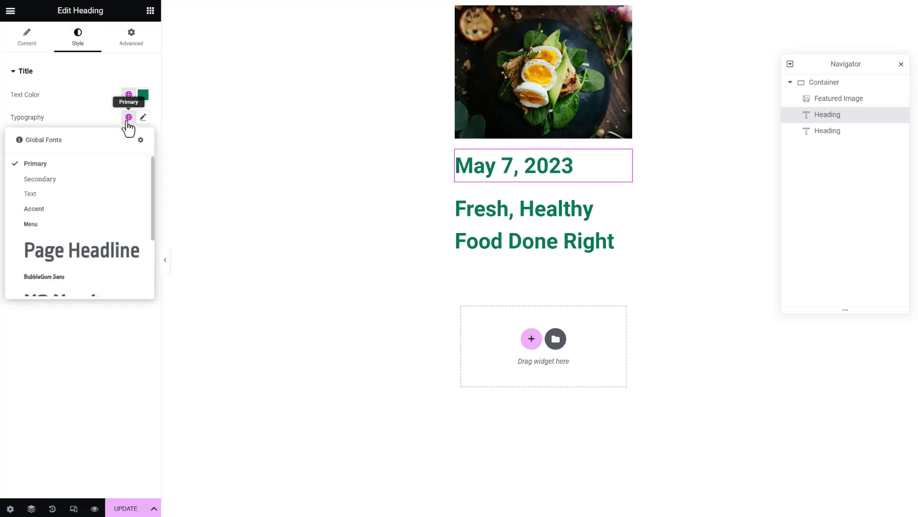
pyautogui.scroll(-3, 74, 228)
pyautogui.scroll(-1, 71, 286)
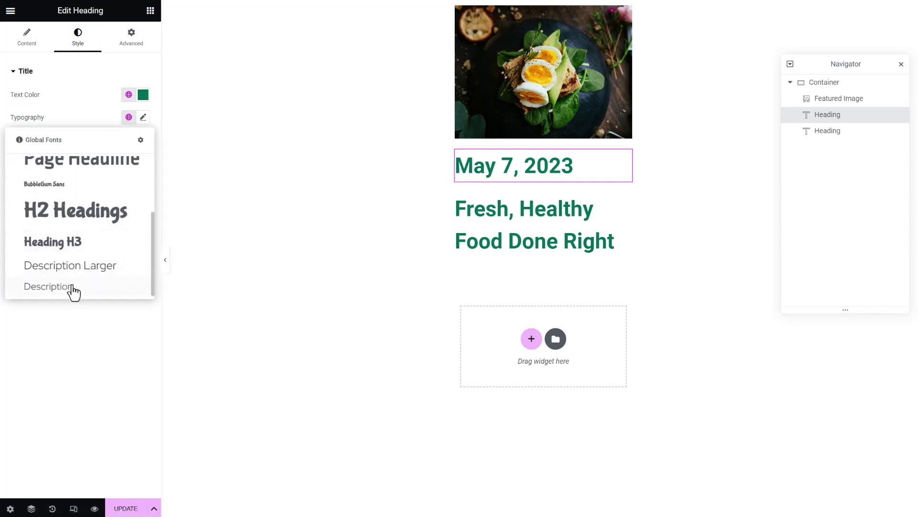
pyautogui.click(73, 289)
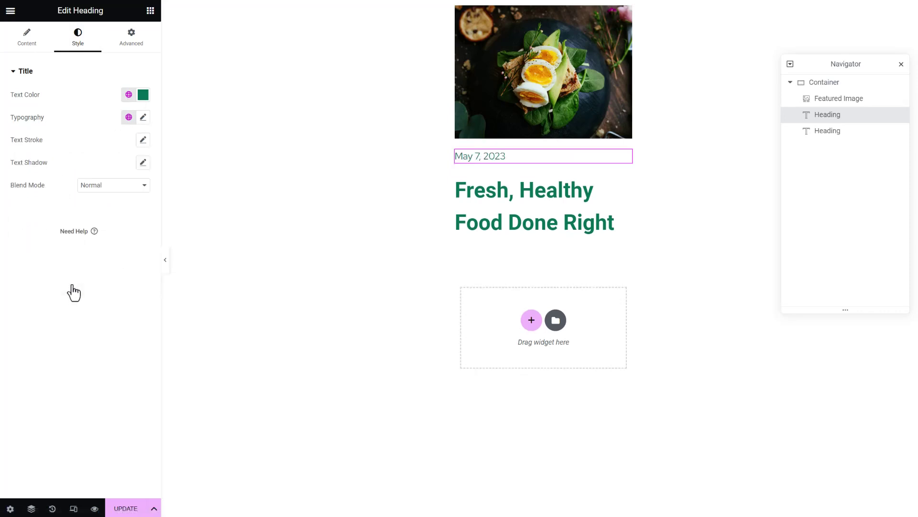
# Apply the Description Larger global font to the post title heading.
pyautogui.click(517, 194)
pyautogui.click(78, 38)
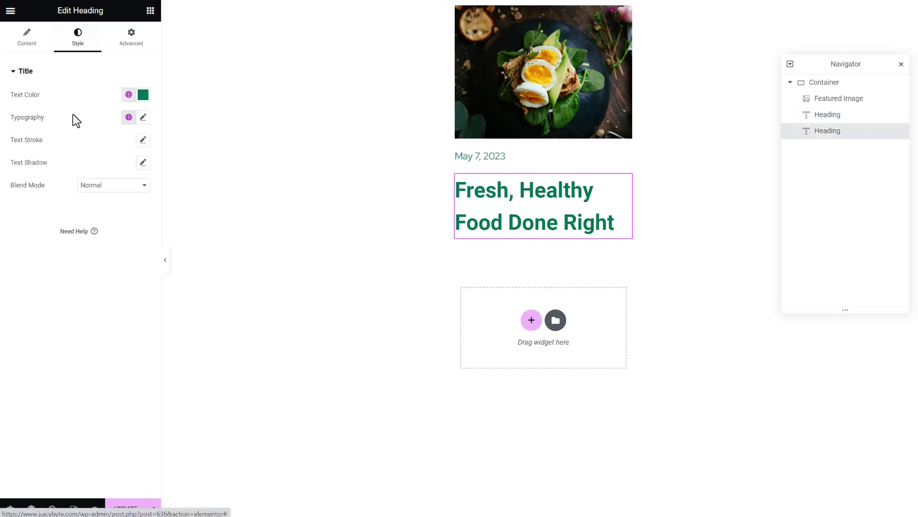
pyautogui.click(128, 118)
pyautogui.scroll(-1, 72, 273)
pyautogui.click(83, 274)
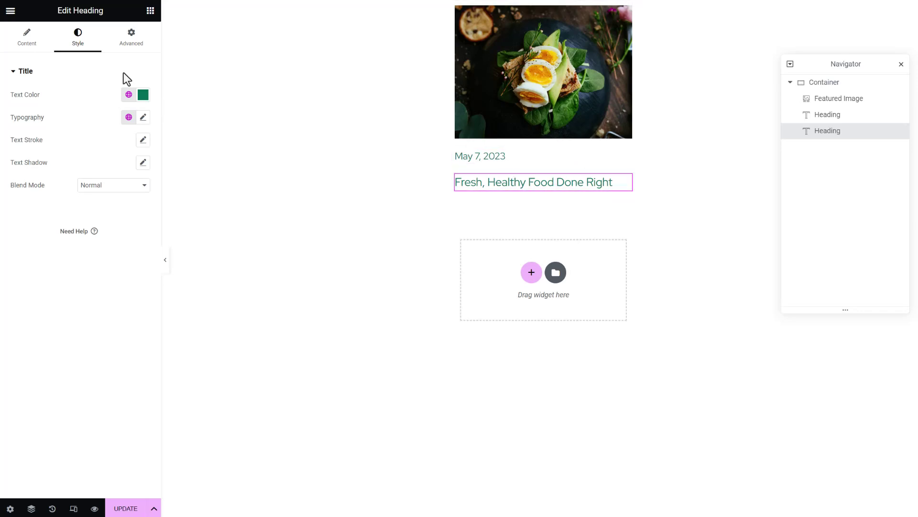
# Unlink the post title heading's margins to set only the top margin to -20 px, and save the listing item.
pyautogui.click(140, 44)
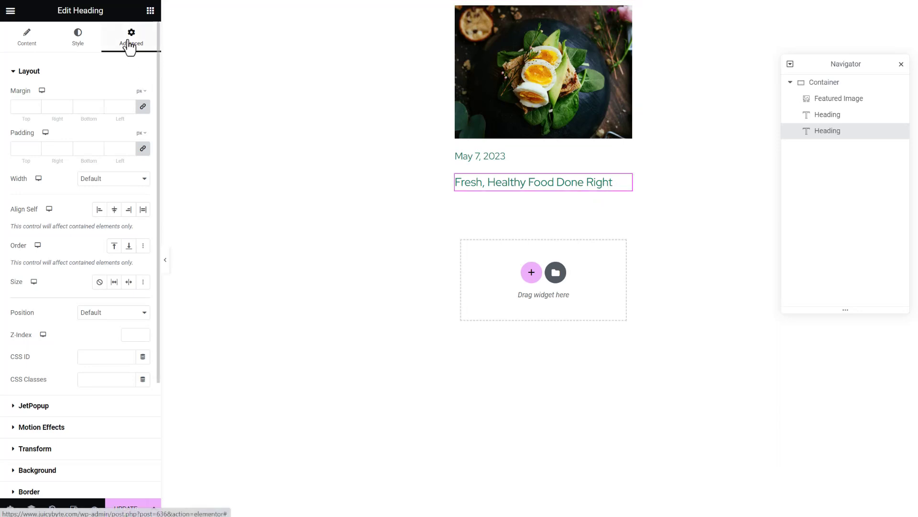
pyautogui.click(148, 112)
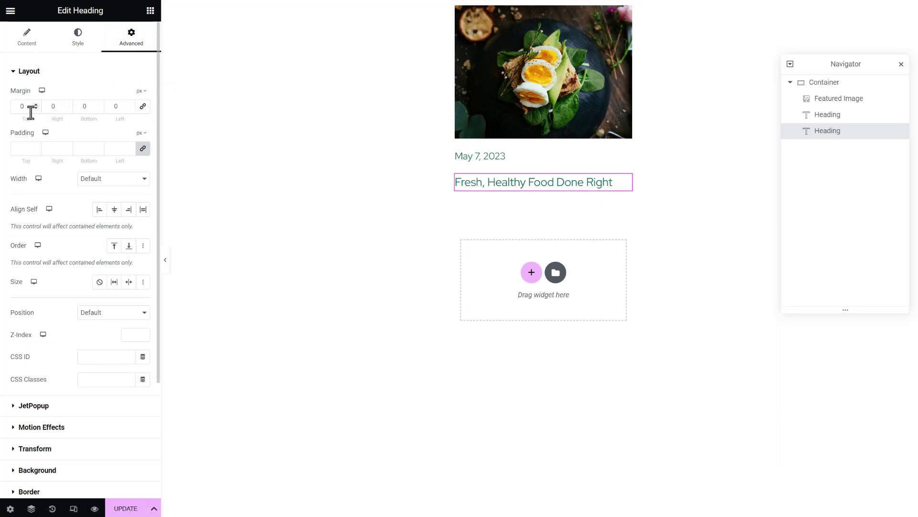
pyautogui.write('-10')
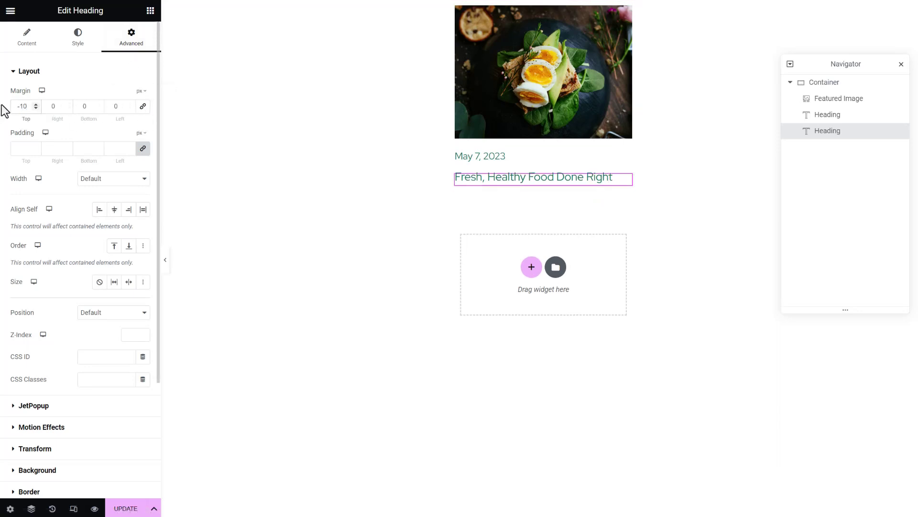
pyautogui.write('-20')
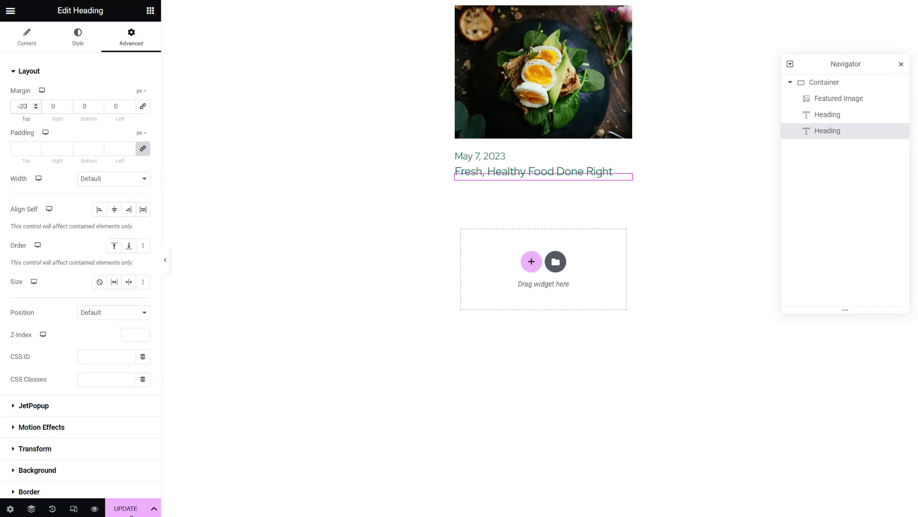
pyautogui.click(126, 508)
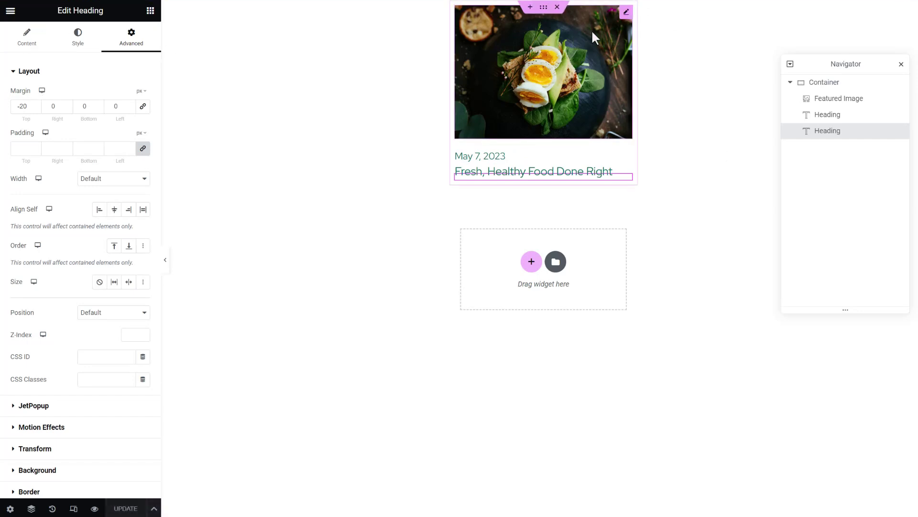
# Link the featured image to a custom URL that dynamically uses the Post URL.
pyautogui.click(603, 48)
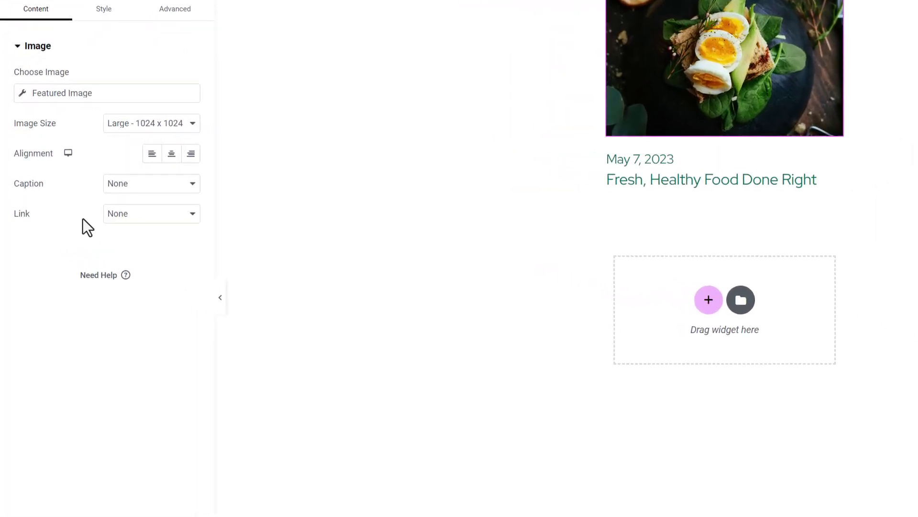
pyautogui.click(150, 219)
pyautogui.click(151, 254)
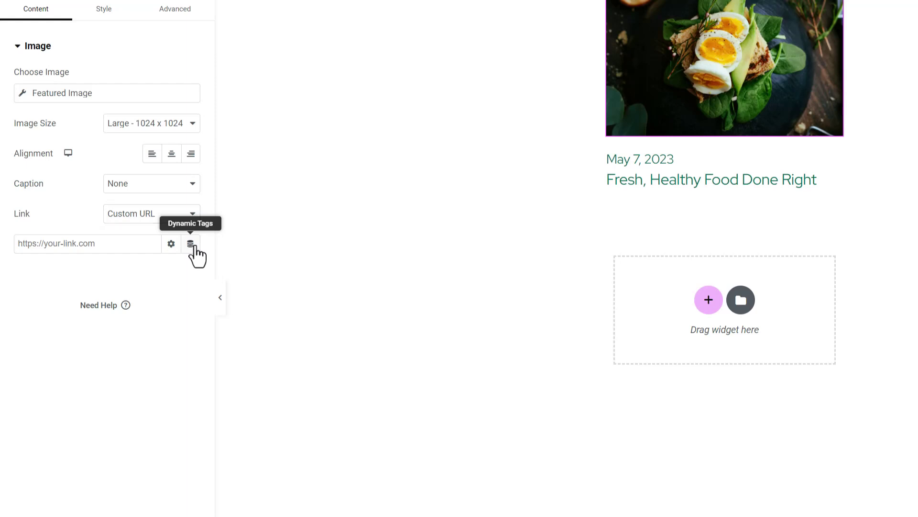
pyautogui.click(190, 243)
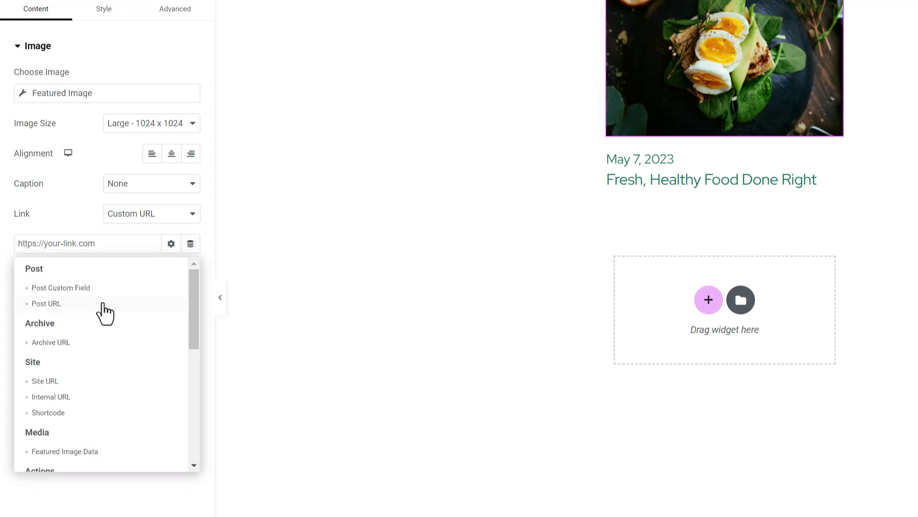
pyautogui.click(67, 303)
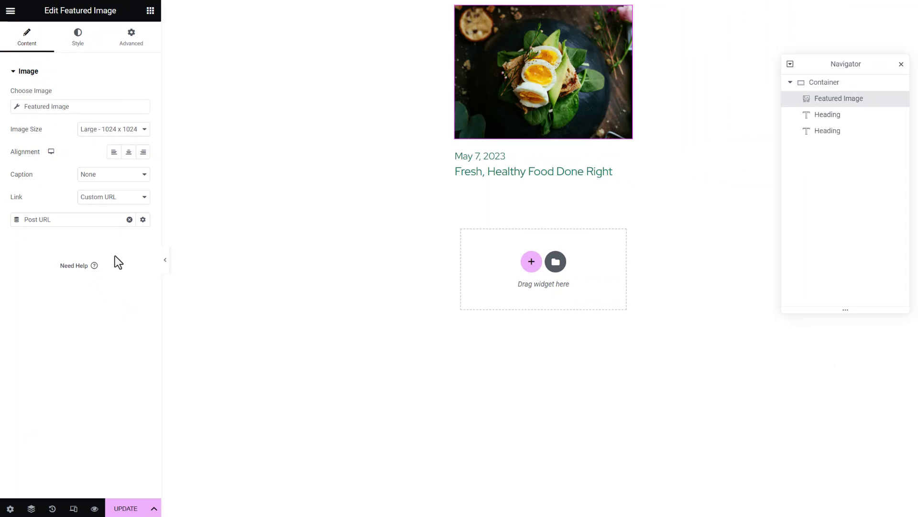
# Link the post title heading dynamically to the Post URL.
pyautogui.click(477, 174)
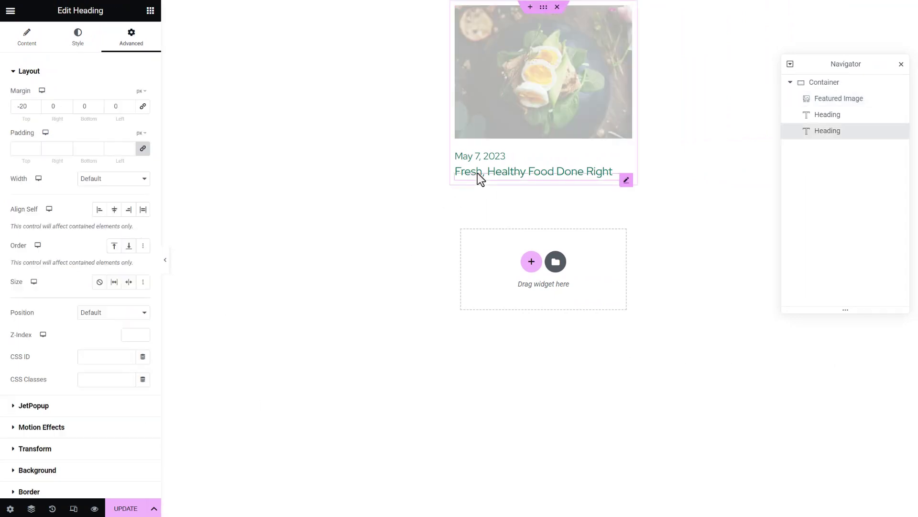
pyautogui.scroll(-3, 16, 300)
pyautogui.scroll(3, 42, 225)
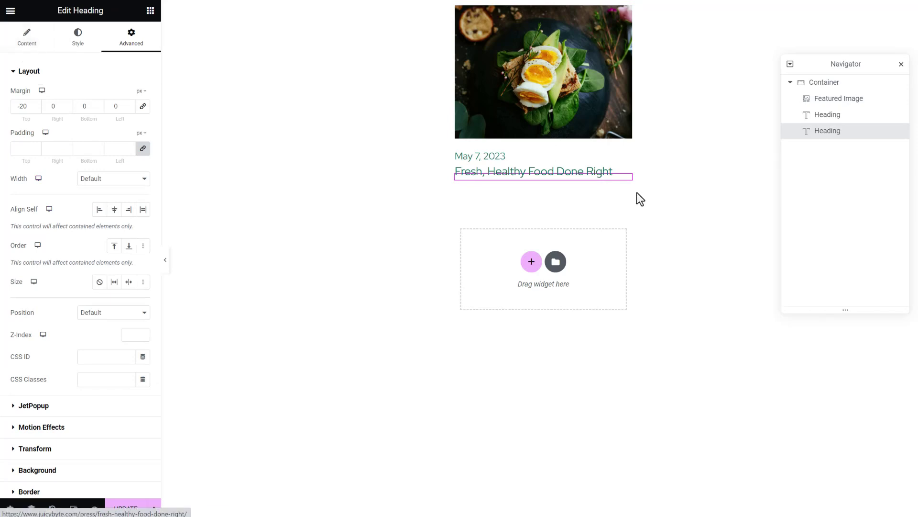
pyautogui.click(50, 29)
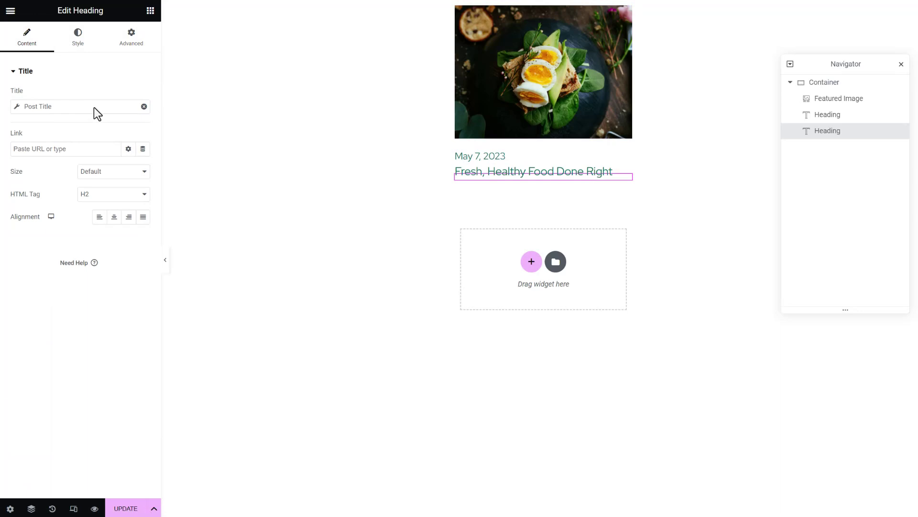
pyautogui.click(143, 150)
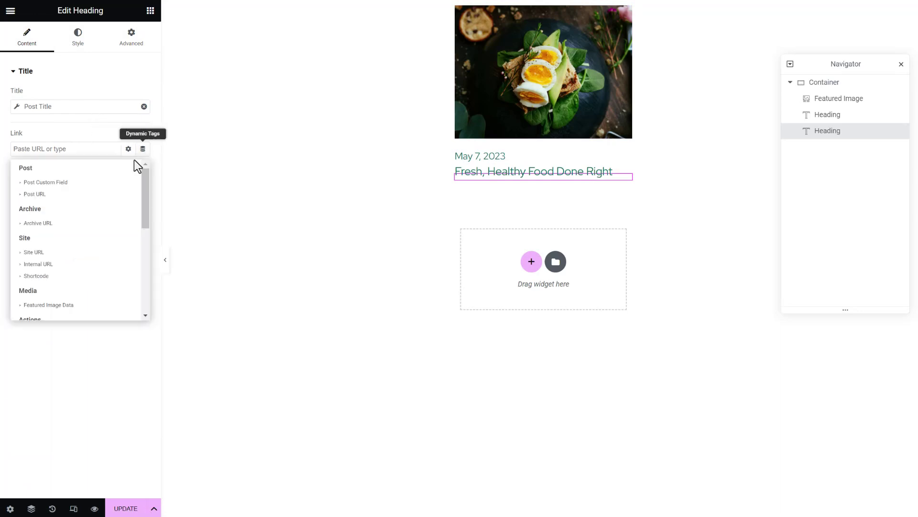
pyautogui.click(53, 195)
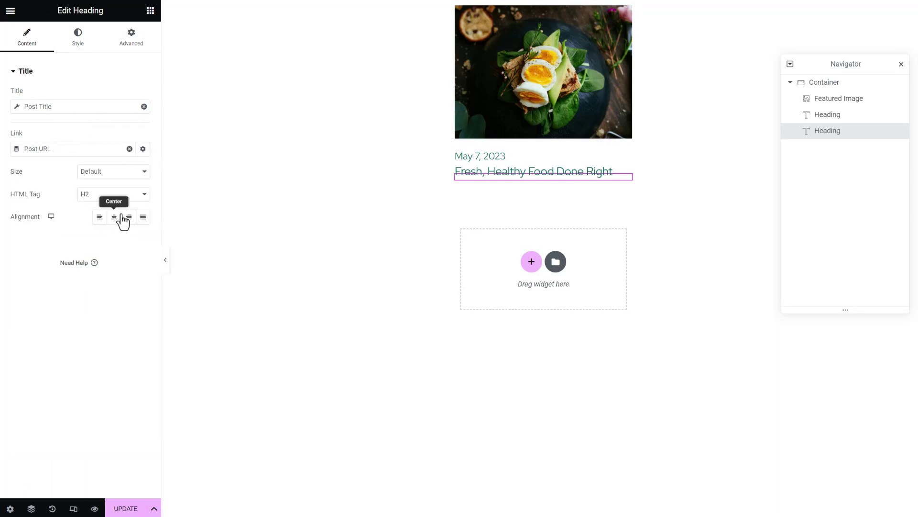
# Set the post title heading's HTML tag to H3 with left alignment, and save the listing item.
pyautogui.click(85, 197)
pyautogui.click(88, 222)
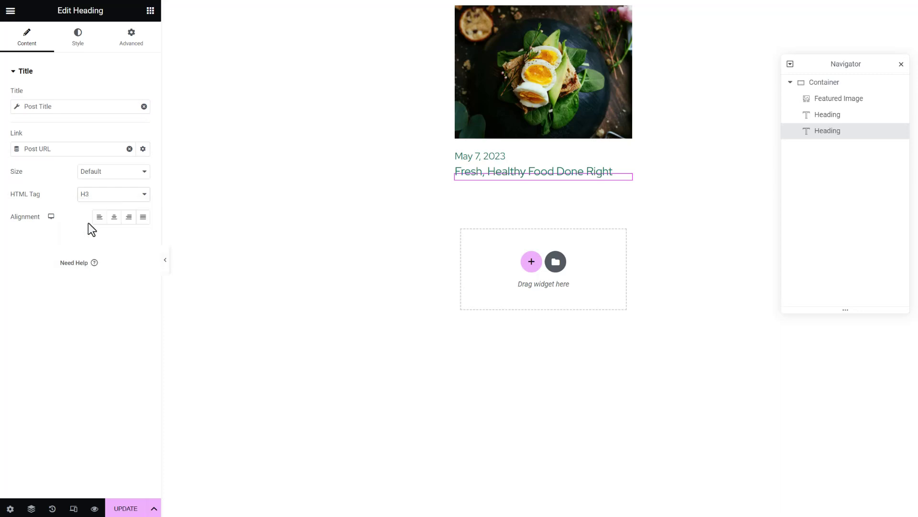
pyautogui.click(99, 219)
pyautogui.click(127, 509)
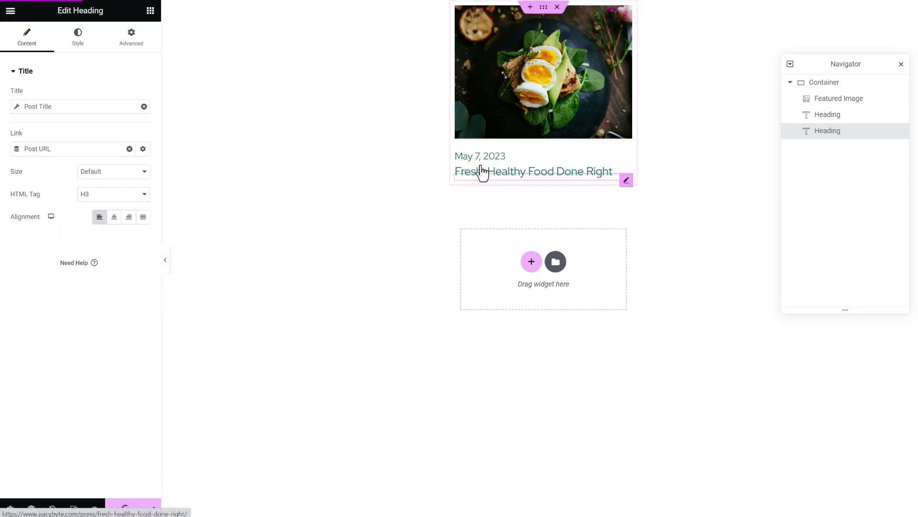
# Set the post date heading's font size to 14 px.
pyautogui.click(499, 154)
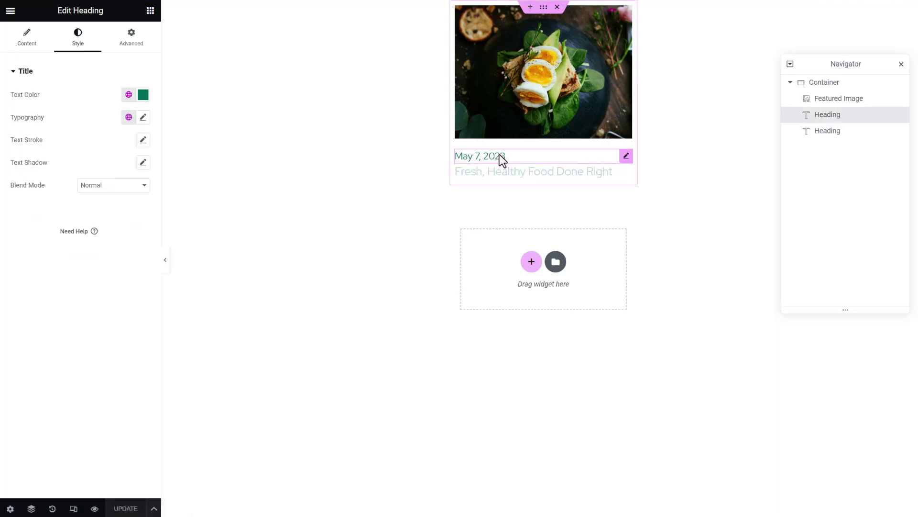
pyautogui.click(128, 117)
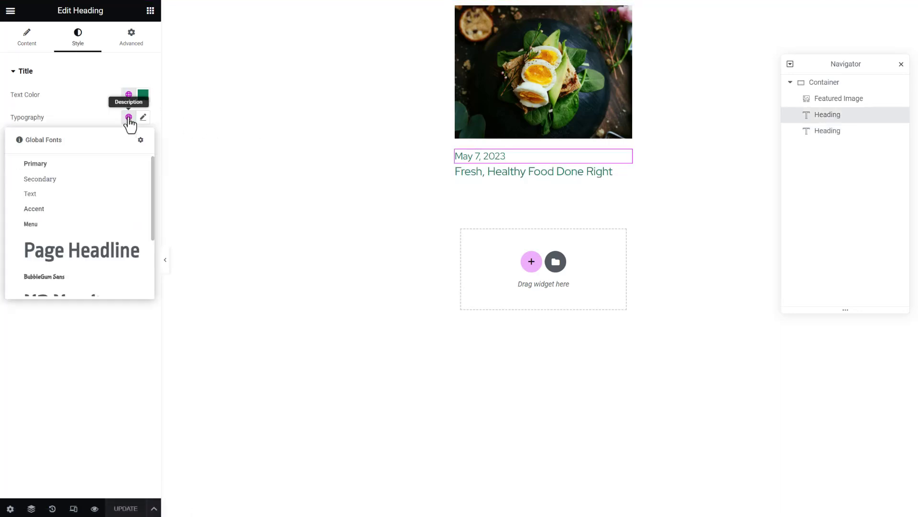
pyautogui.click(143, 118)
pyautogui.write('14')
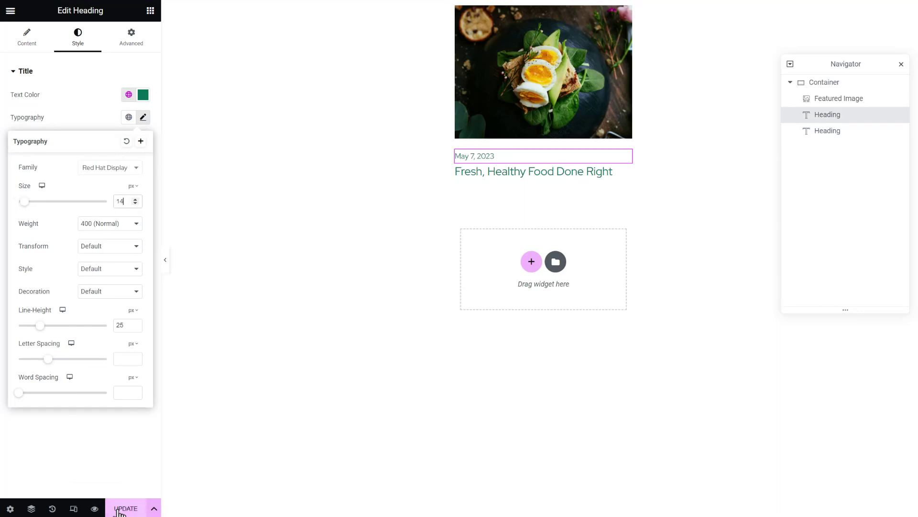
# Save the listing item and exit the Elementor editor to the WordPress dashboard.
pyautogui.click(119, 509)
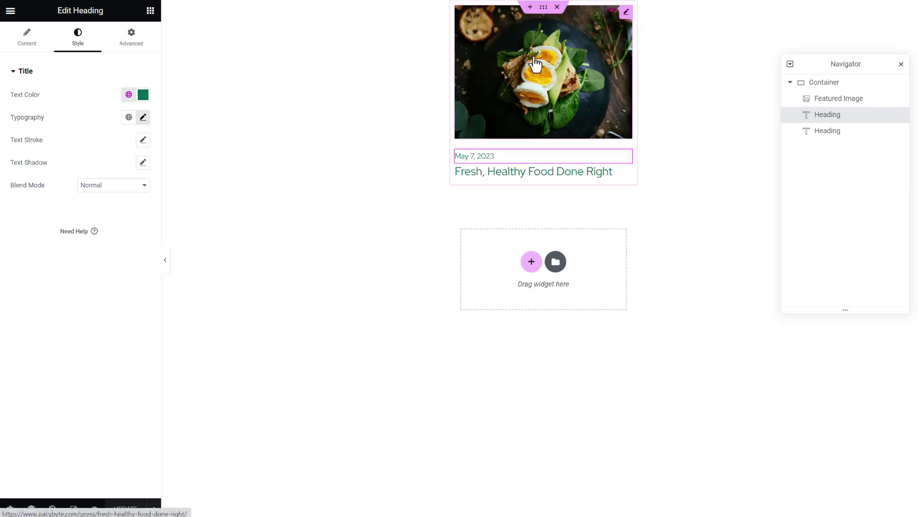
pyautogui.click(11, 10)
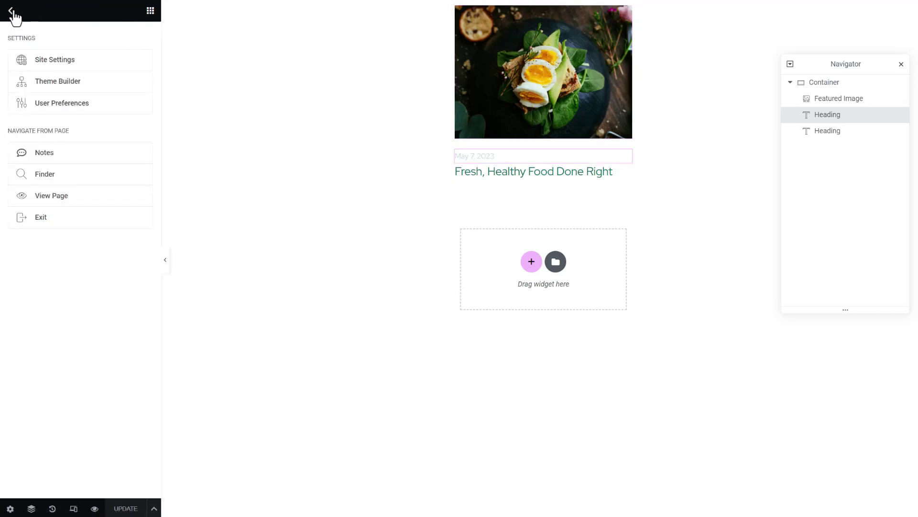
pyautogui.click(42, 219)
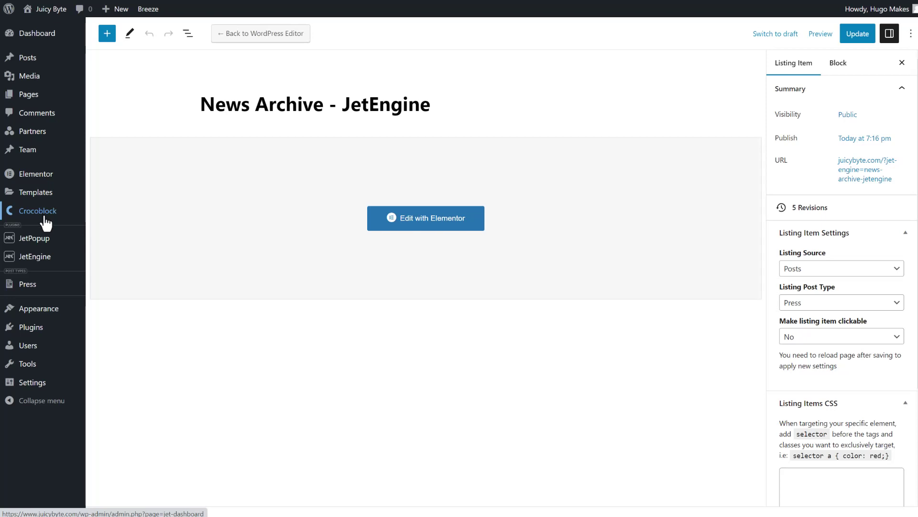
# Open the News Archive template from the Theme Builder for editing in Elementor.
pyautogui.moveTo(47, 180)
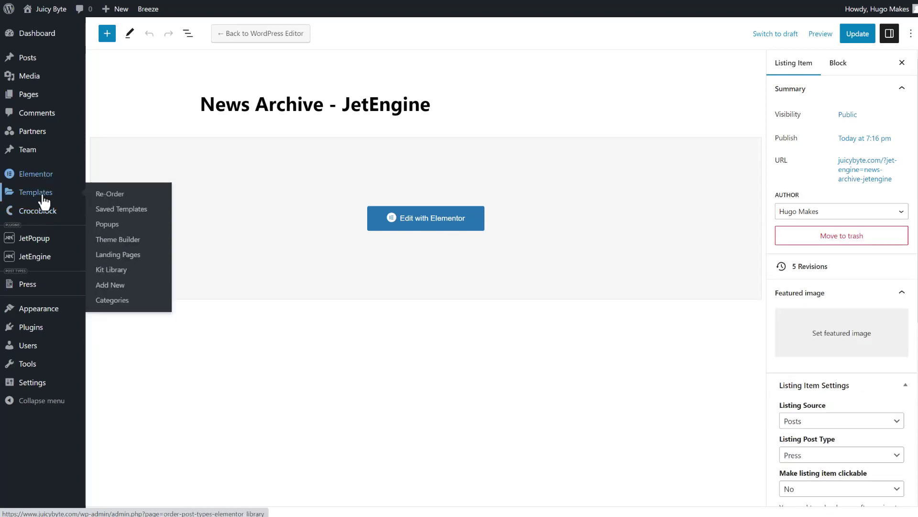
pyautogui.click(128, 243)
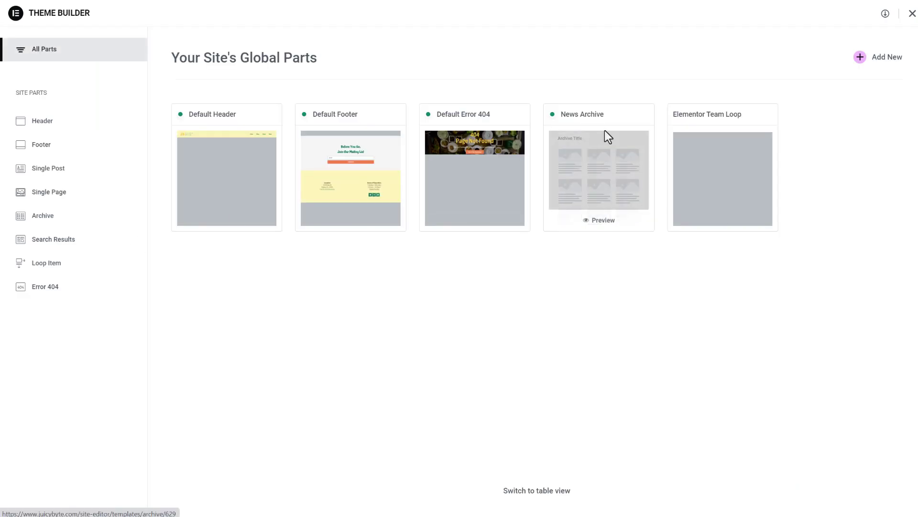
pyautogui.click(598, 174)
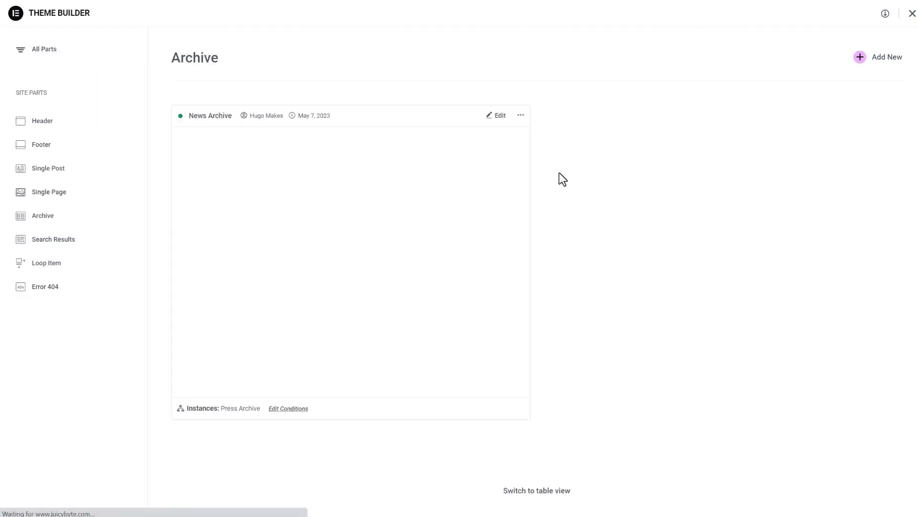
pyautogui.click(498, 121)
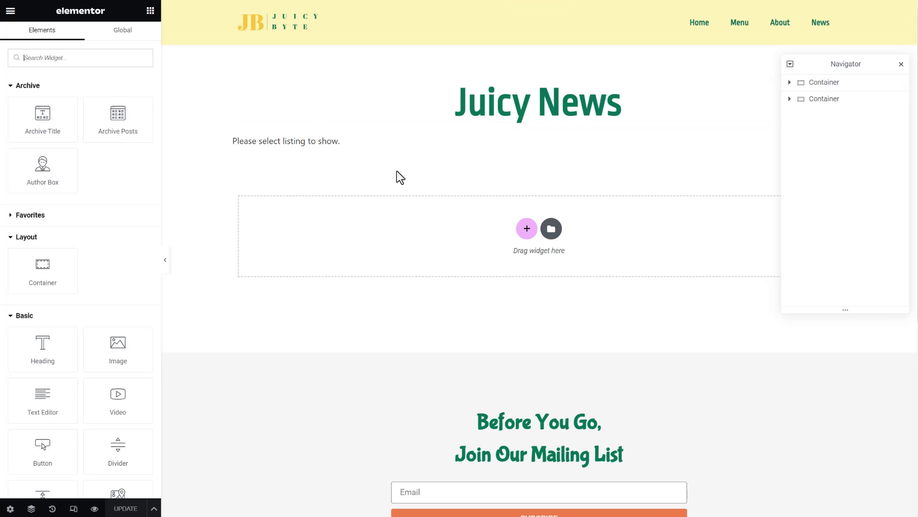
# Assign the News Archive - JetEngine listing to the listing grid below the Juicy News heading.
pyautogui.click(293, 139)
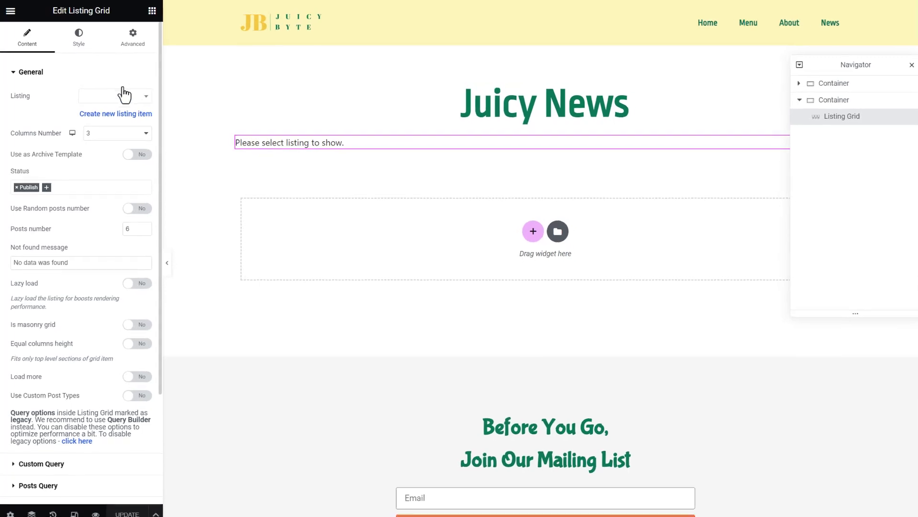
pyautogui.click(133, 96)
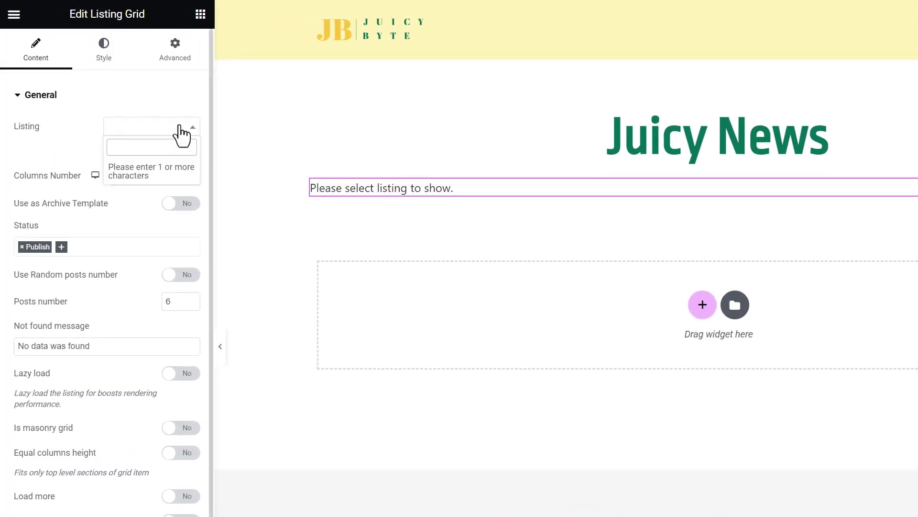
pyautogui.write('News')
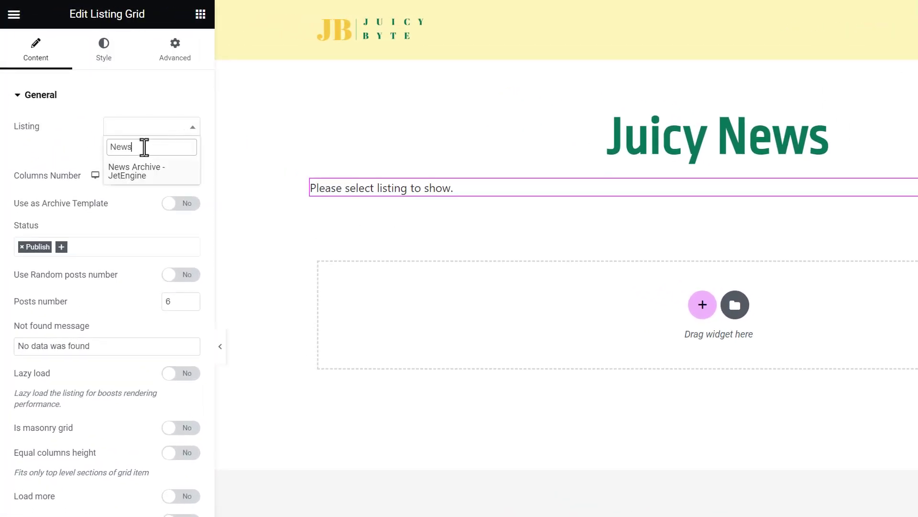
pyautogui.click(132, 178)
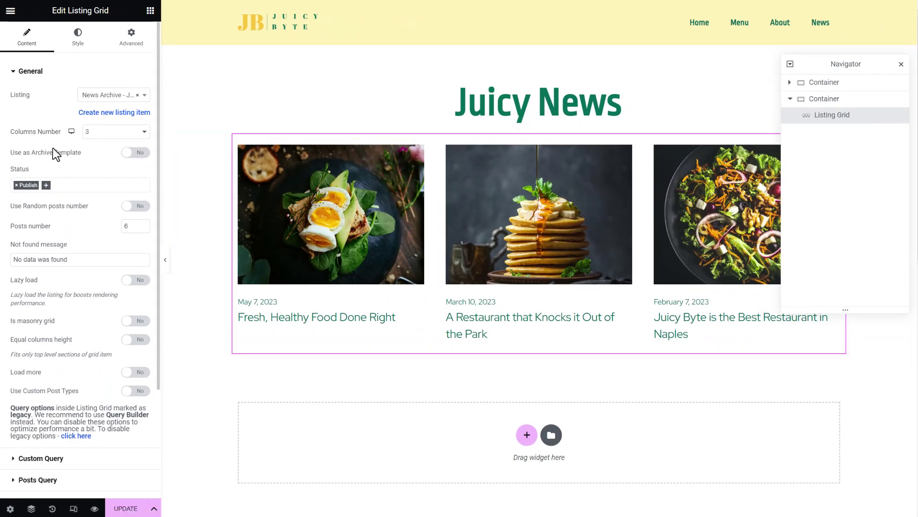
# Try a two-column layout for the listing grid, and return it to 3 columns.
pyautogui.click(100, 142)
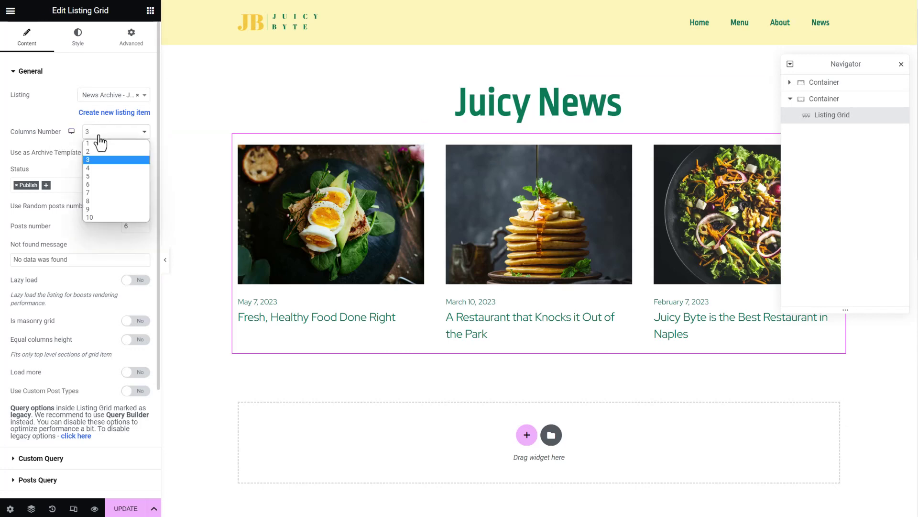
pyautogui.click(92, 156)
pyautogui.click(100, 141)
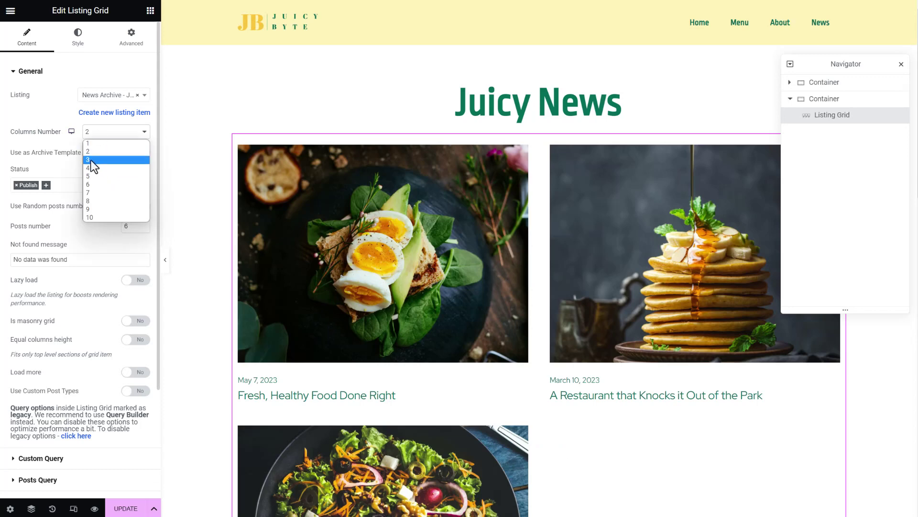
pyautogui.click(94, 160)
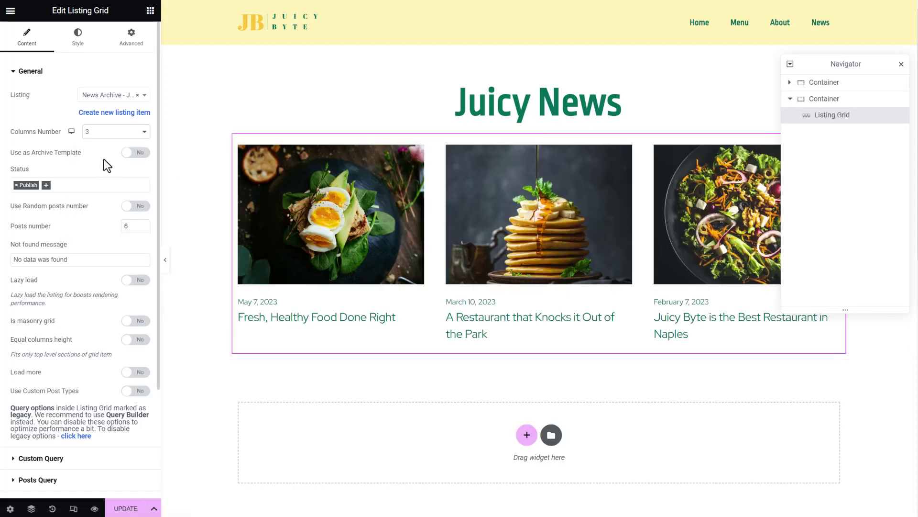
# Enable equal columns height for the listing grid.
pyautogui.doubleClick(128, 225)
pyautogui.click(138, 340)
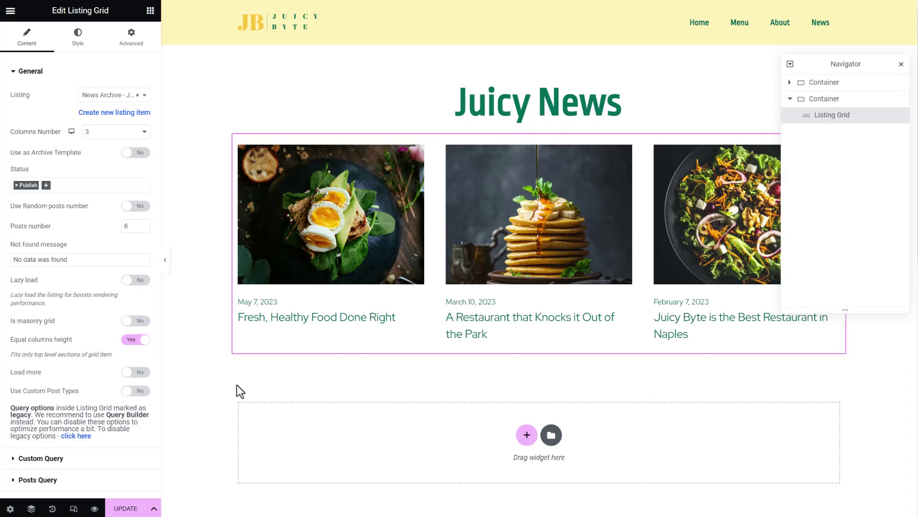
pyautogui.scroll(-3, 54, 377)
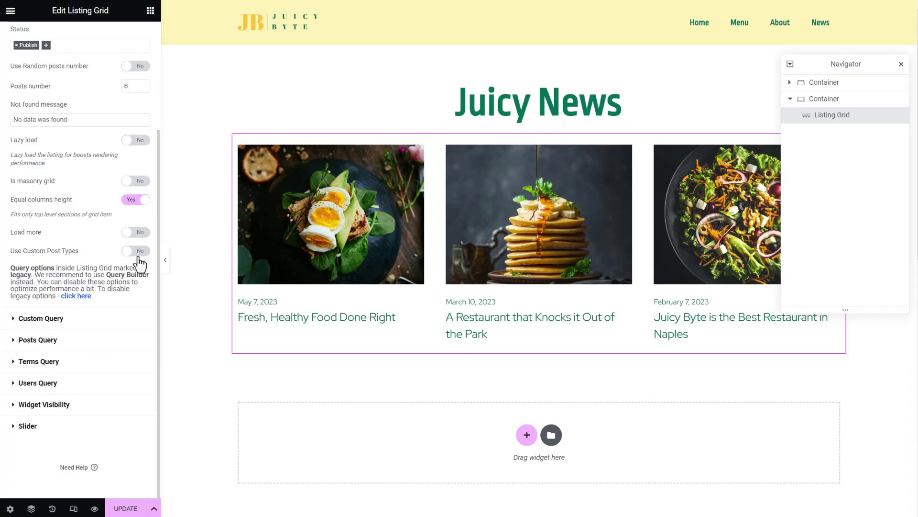
pyautogui.click(42, 319)
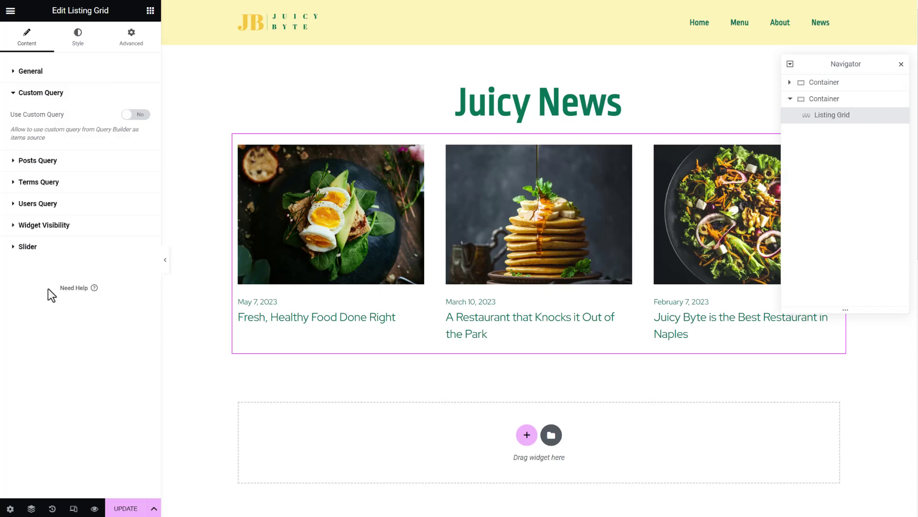
pyautogui.click(34, 164)
pyautogui.click(41, 115)
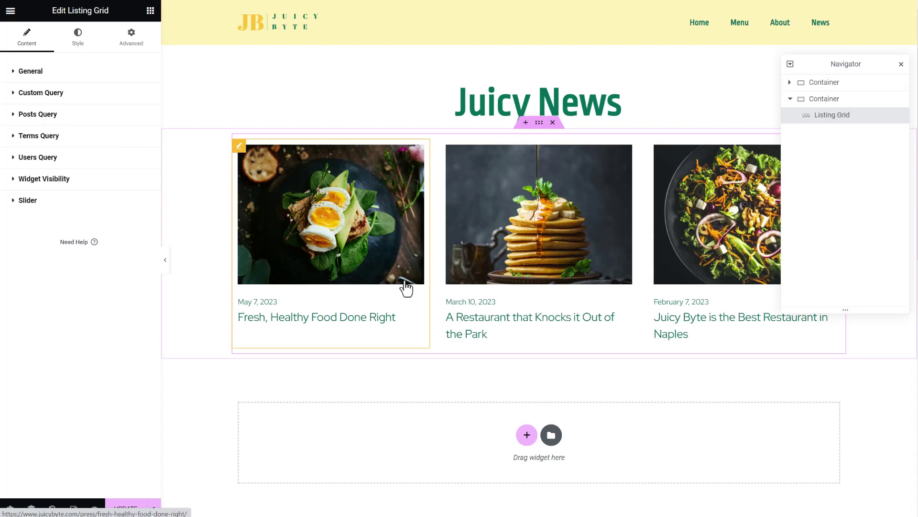
# Save the news archive template and review the listing grid's General and Posts Query settings.
pyautogui.click(126, 508)
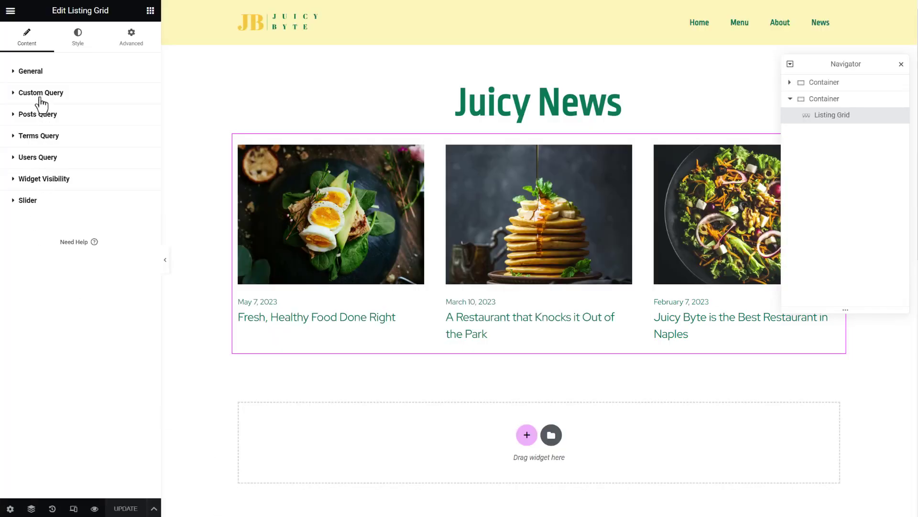
pyautogui.click(30, 72)
pyautogui.scroll(-4, 98, 265)
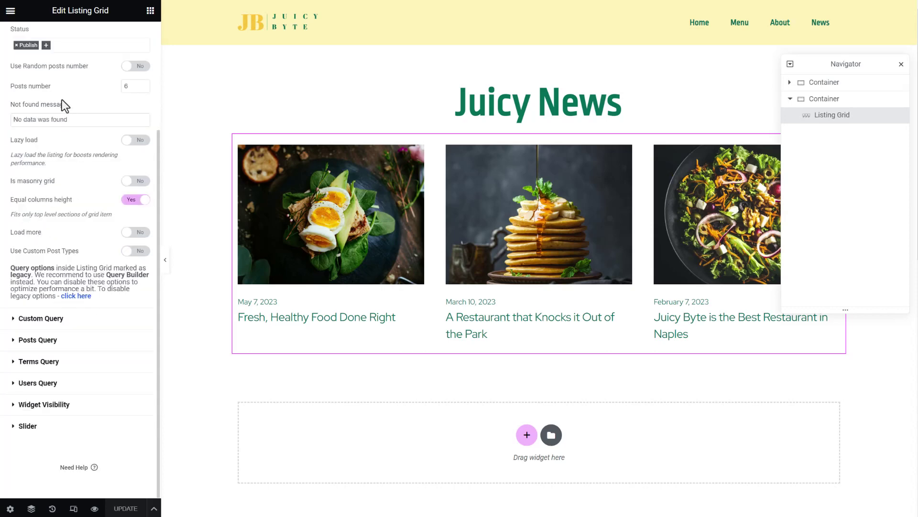
pyautogui.click(36, 342)
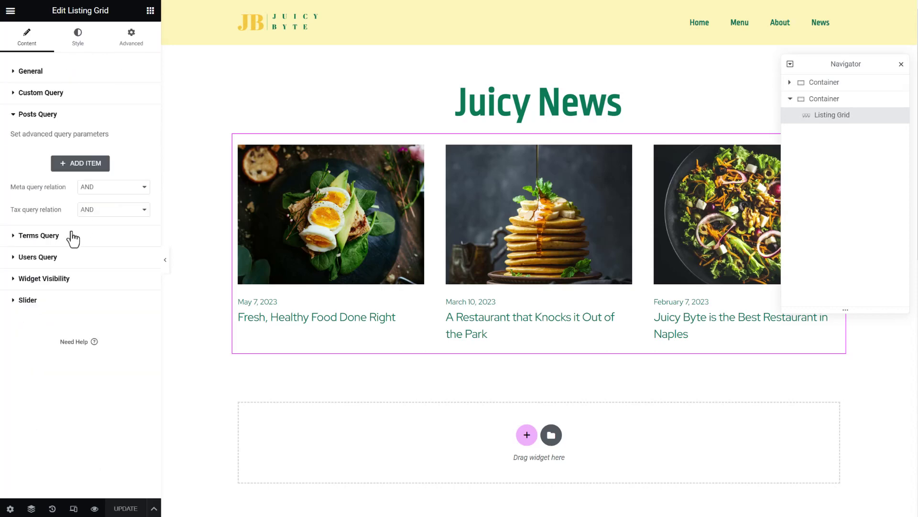
pyautogui.click(27, 117)
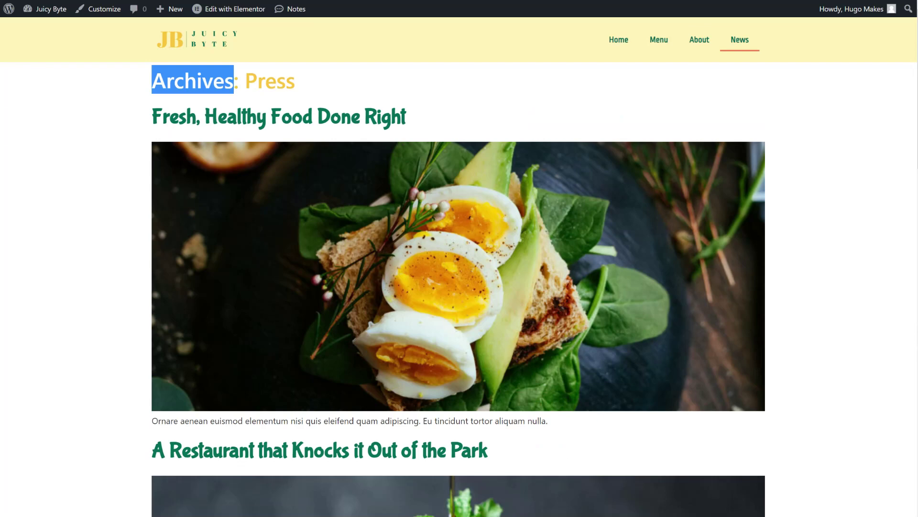
# Reload the live News page and open its JetEngine listing item template for editing in Elementor.
pyautogui.press('F5')
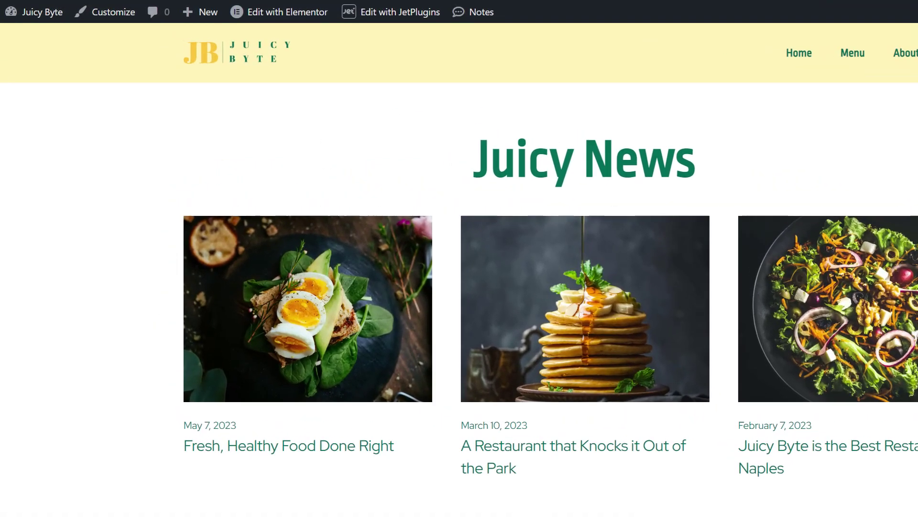
pyautogui.moveTo(277, 4)
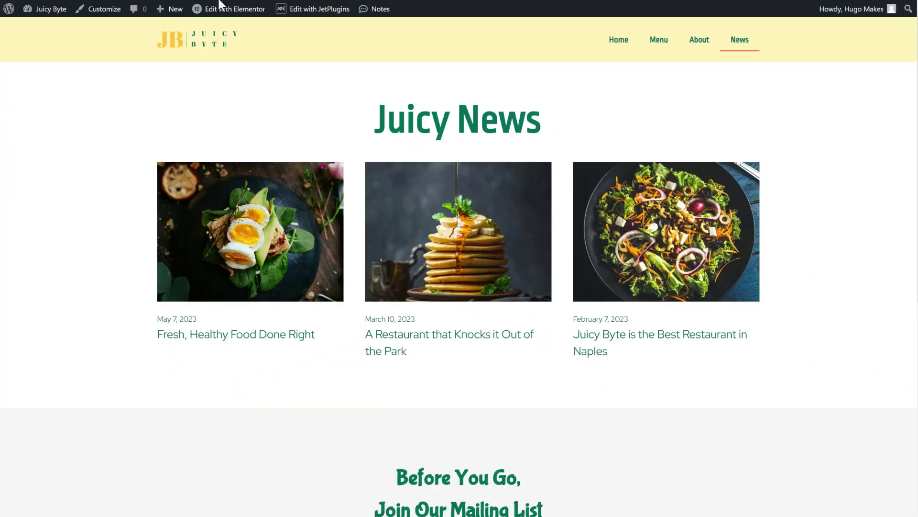
pyautogui.moveTo(258, 8)
pyautogui.click(248, 86)
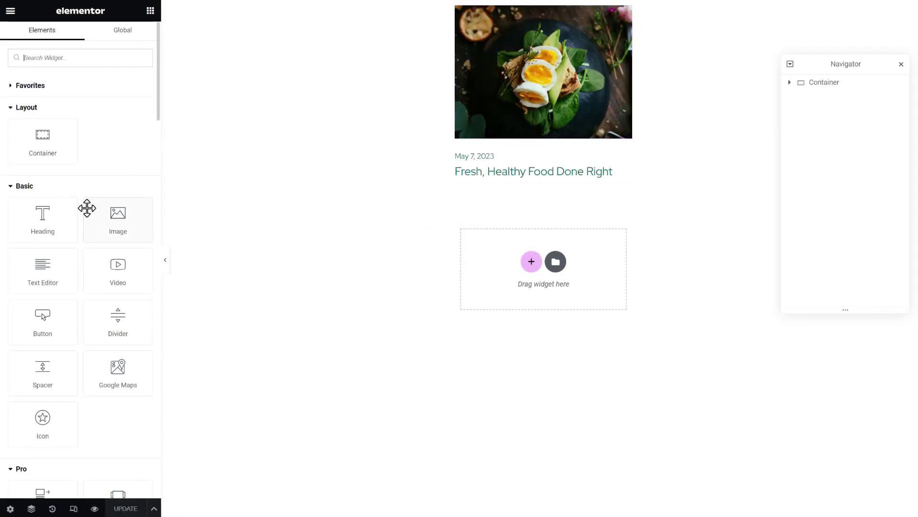
# Add an Image widget between the featured image and the date, and source it dynamically from Term Image.
pyautogui.moveTo(116, 215); pyautogui.dragTo(484, 156)
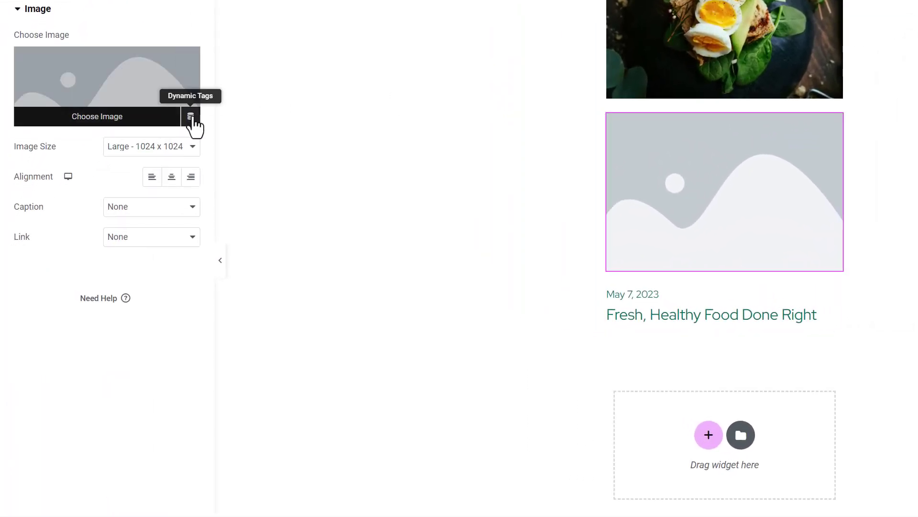
pyautogui.click(191, 117)
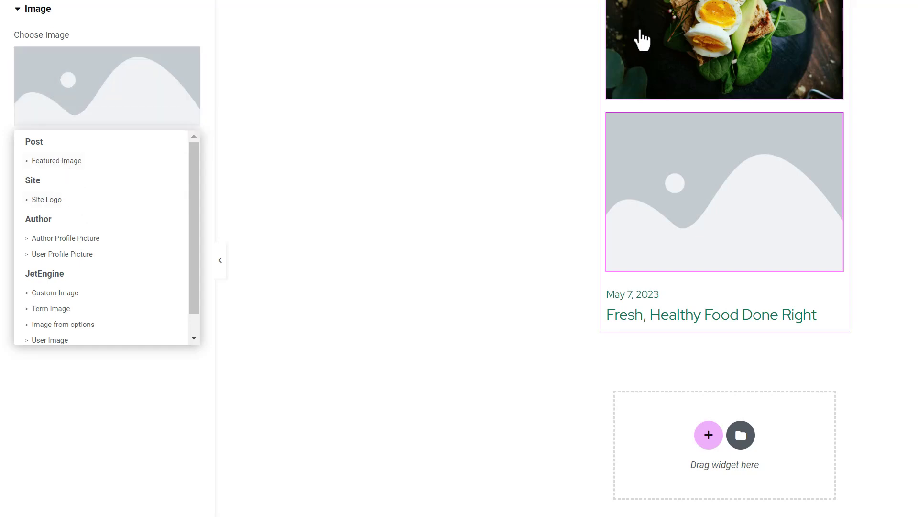
pyautogui.scroll(-1, 67, 189)
pyautogui.scroll(-1, 72, 196)
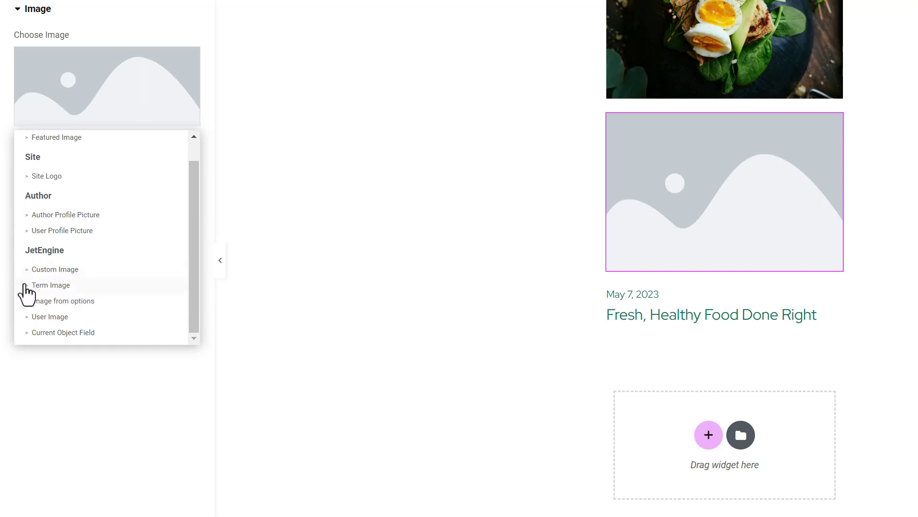
pyautogui.click(56, 287)
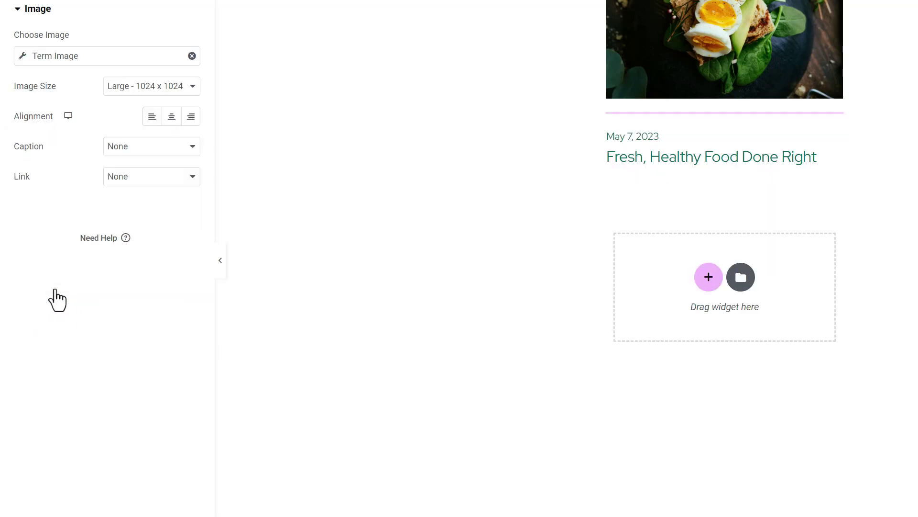
# Set the term image's taxonomy to Publications.
pyautogui.click(113, 56)
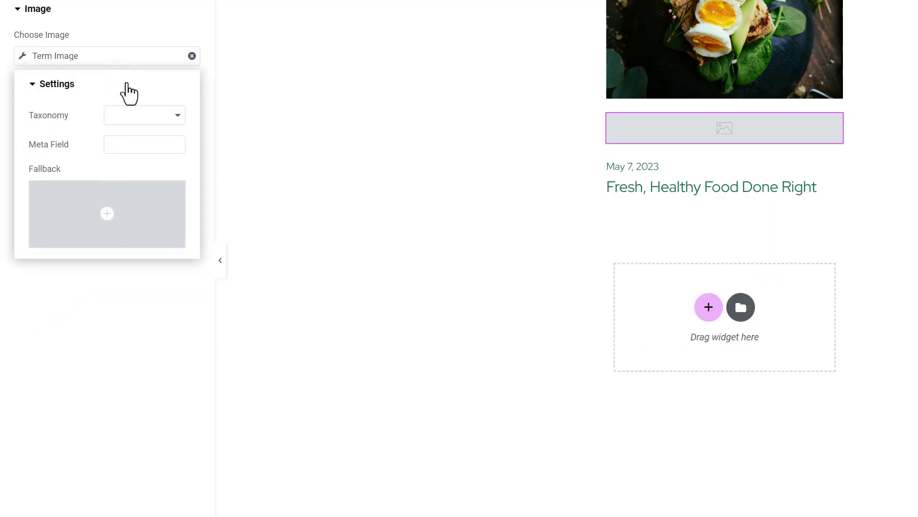
pyautogui.click(145, 116)
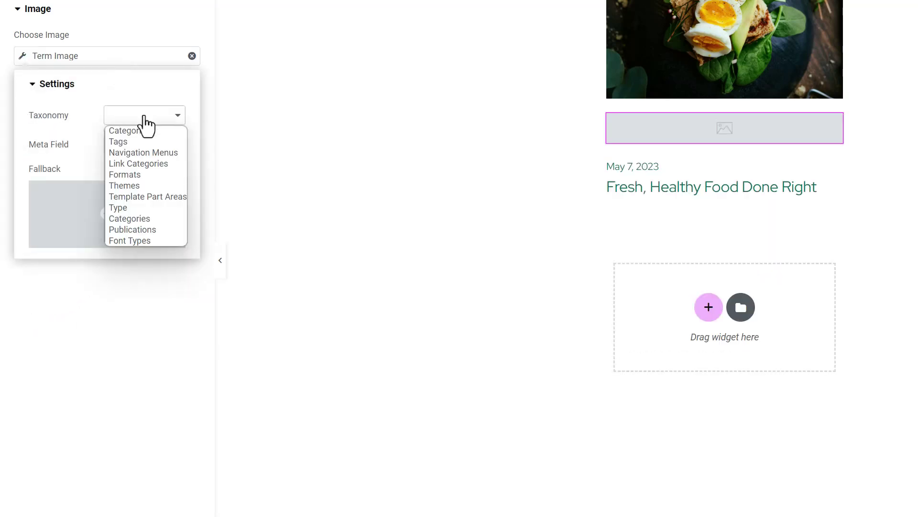
pyautogui.click(133, 229)
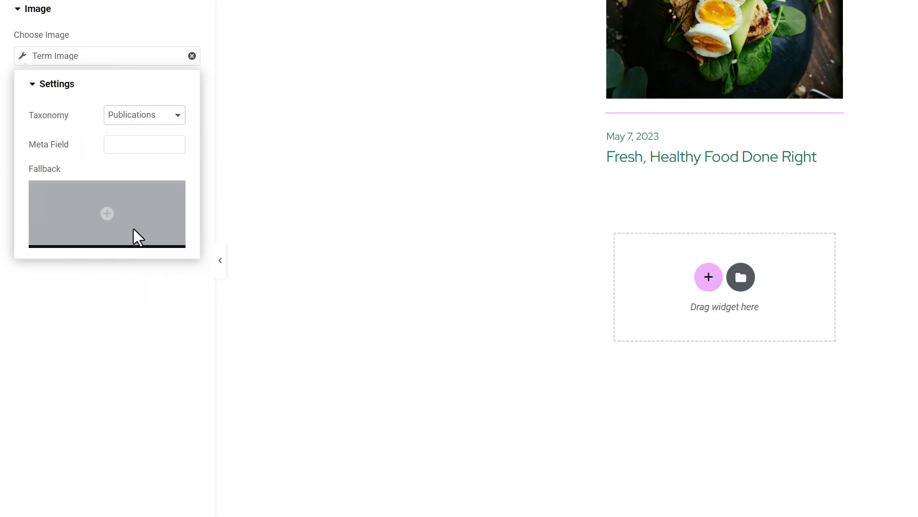
pyautogui.click(130, 142)
pyautogui.click(147, 82)
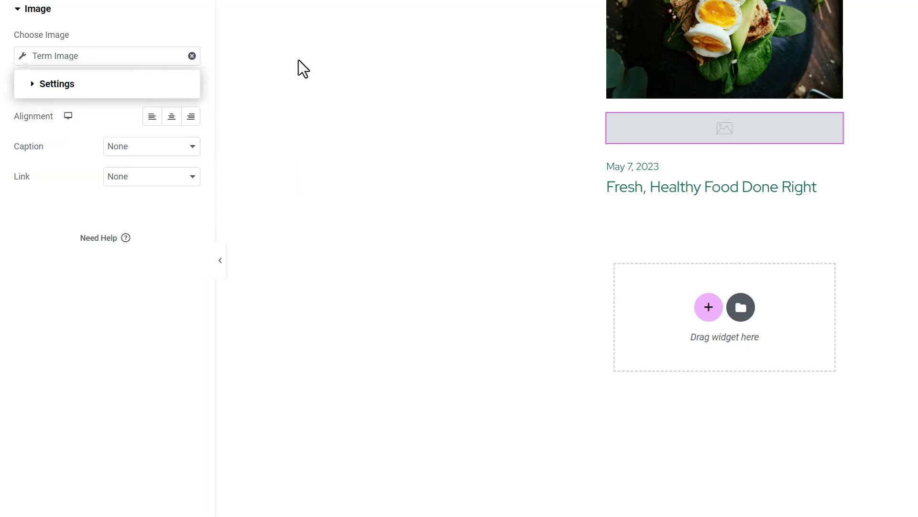
pyautogui.click(95, 61)
pyautogui.click(82, 57)
pyautogui.click(76, 83)
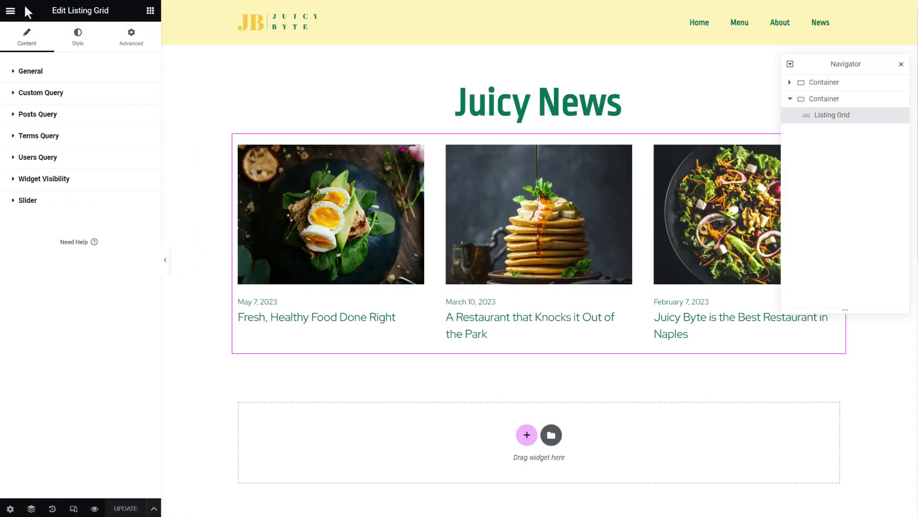
# Exit the archive template to the WordPress dashboard and open the Publications taxonomy for editing in JetEngine.
pyautogui.click(10, 14)
pyautogui.click(37, 221)
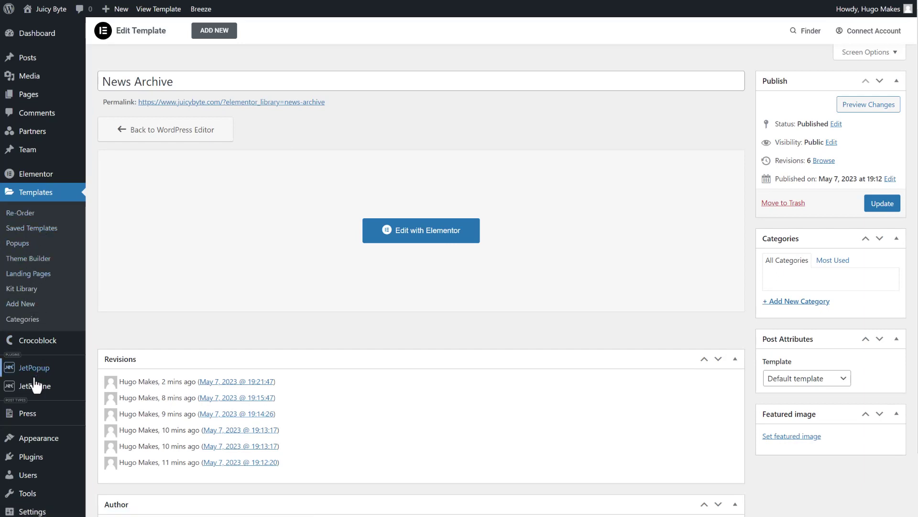
pyautogui.moveTo(48, 390)
pyautogui.click(114, 442)
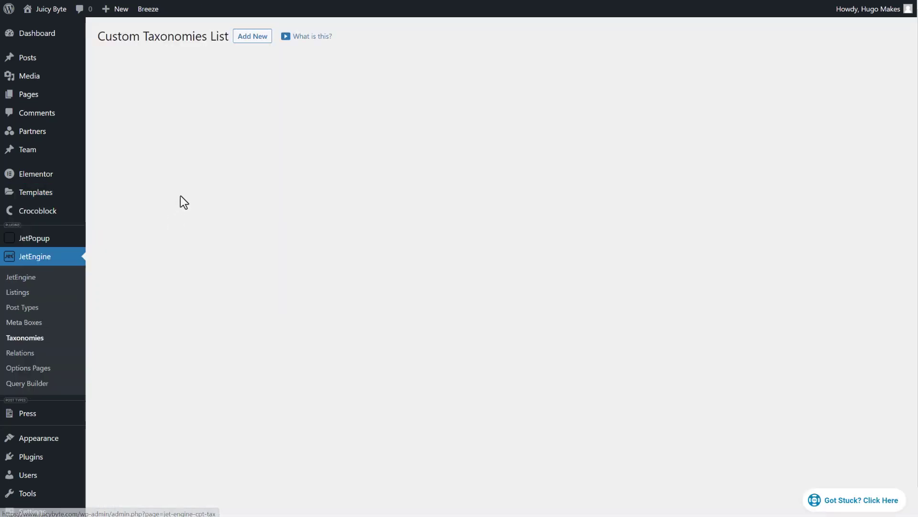
pyautogui.click(649, 96)
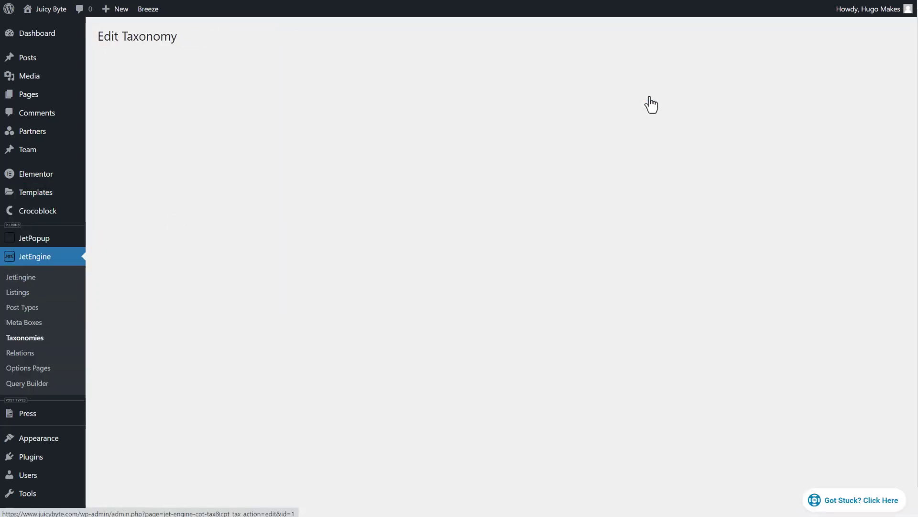
pyautogui.scroll(-1, 243, 432)
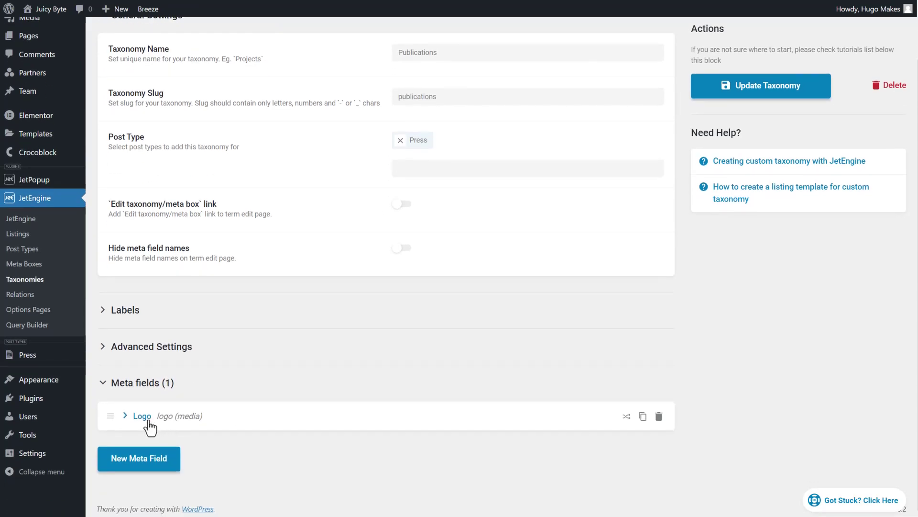
# Copy the Logo meta field's Name/ID "logo" from the taxonomy and paste it as the term image's meta field.
pyautogui.click(148, 427)
pyautogui.scroll(-5, 380, 440)
pyautogui.moveTo(415, 280); pyautogui.dragTo(391, 279)
pyautogui.hotkey('ctrl', 'c')
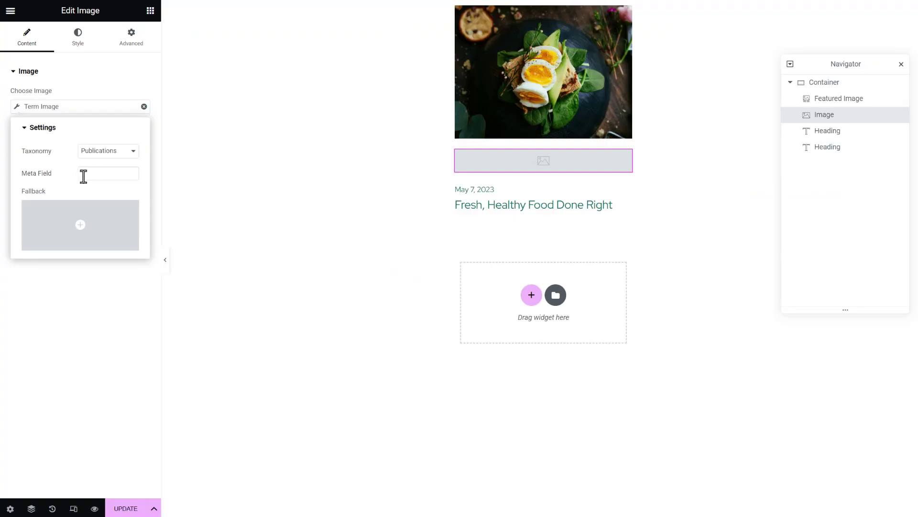
pyautogui.click(84, 177)
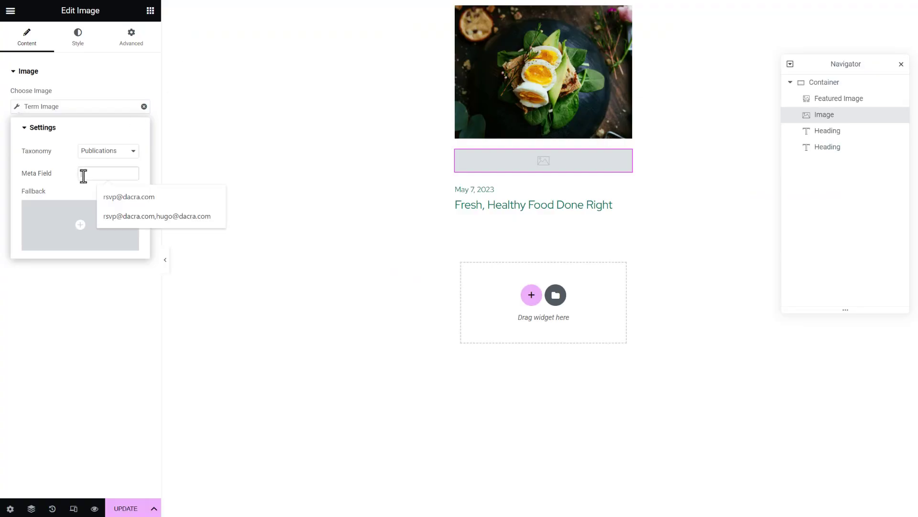
pyautogui.hotkey('ctrl', 'v')
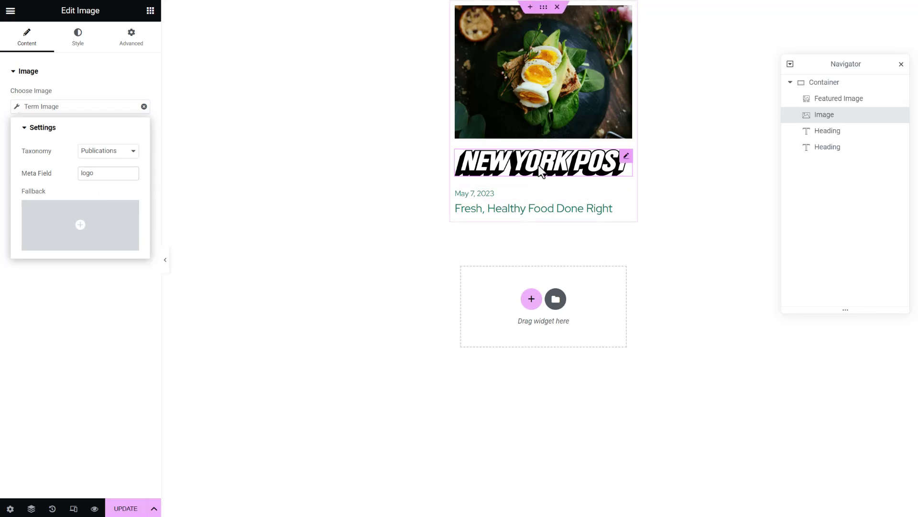
# Set the publication logo's width and max width to 50% and its height to 60 px.
pyautogui.click(79, 41)
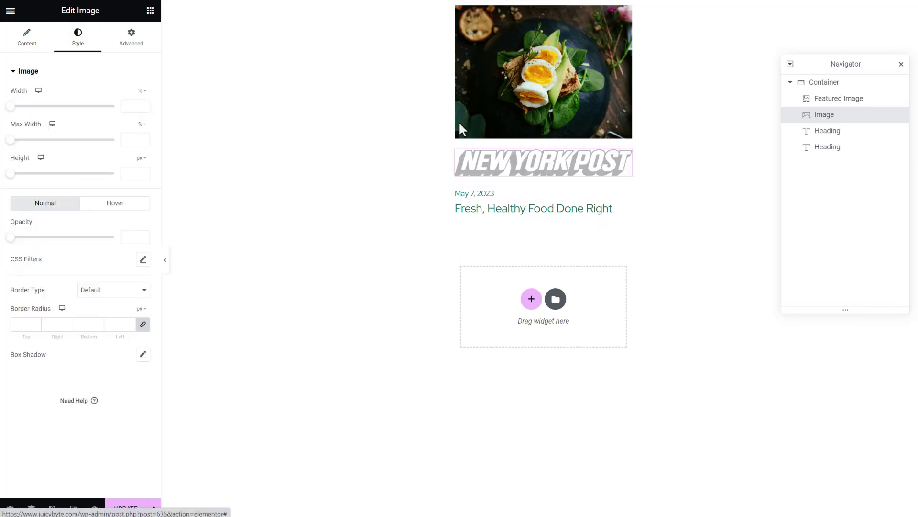
pyautogui.click(134, 104)
pyautogui.write('50')
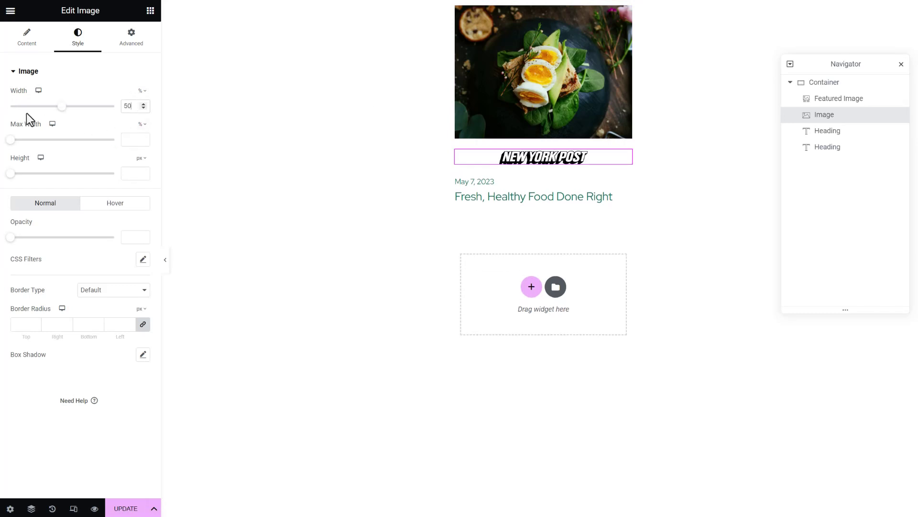
pyautogui.write('50')
pyautogui.write('60')
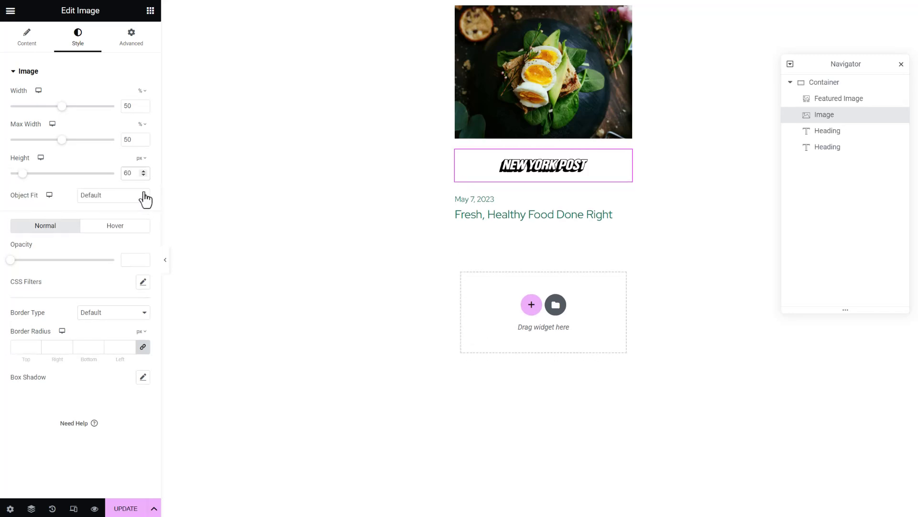
# Align the publication logo to the left and save the listing item template.
pyautogui.click(27, 40)
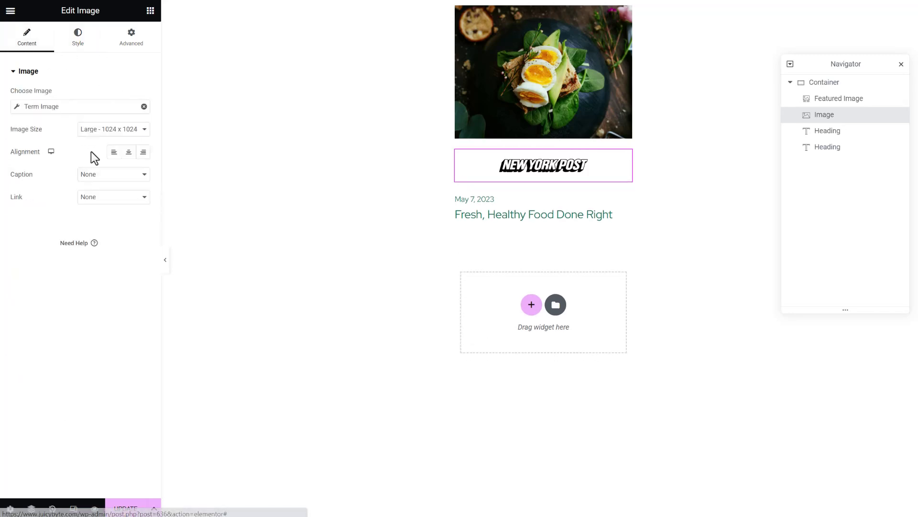
pyautogui.click(114, 152)
pyautogui.click(135, 509)
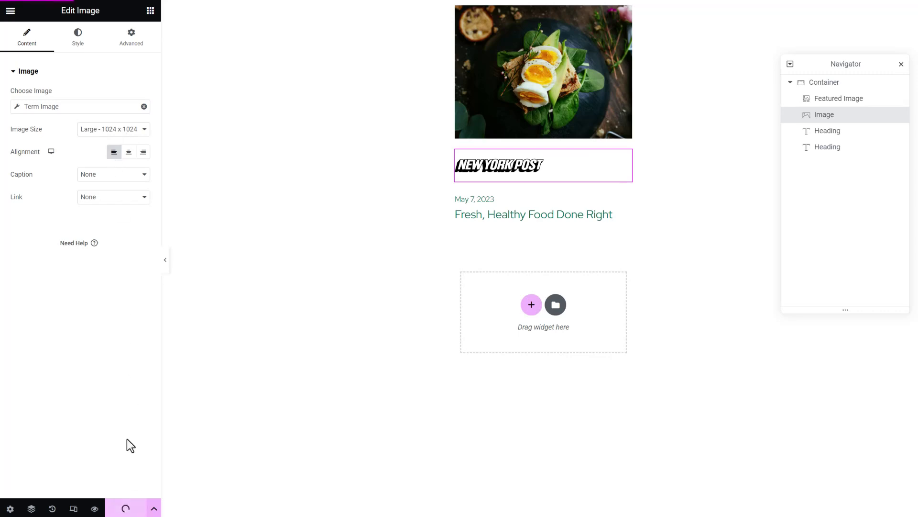
# View the live site, check the publication logos on the News page, and open the "Fresh, Healthy Food Done Right" article.
pyautogui.click(13, 11)
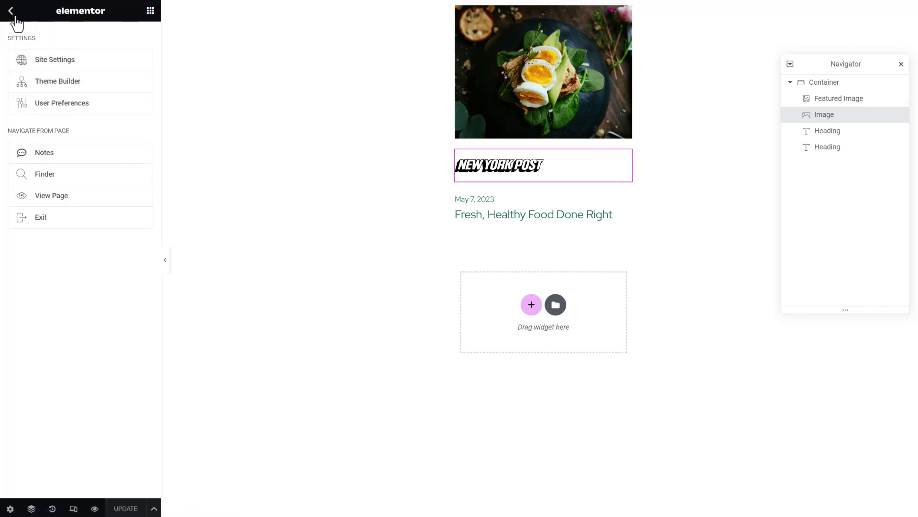
pyautogui.click(48, 196)
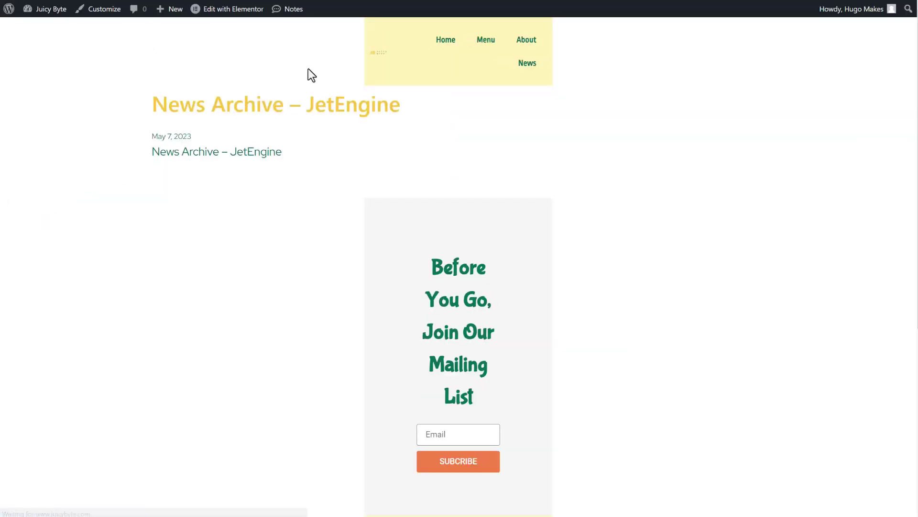
pyautogui.click(528, 63)
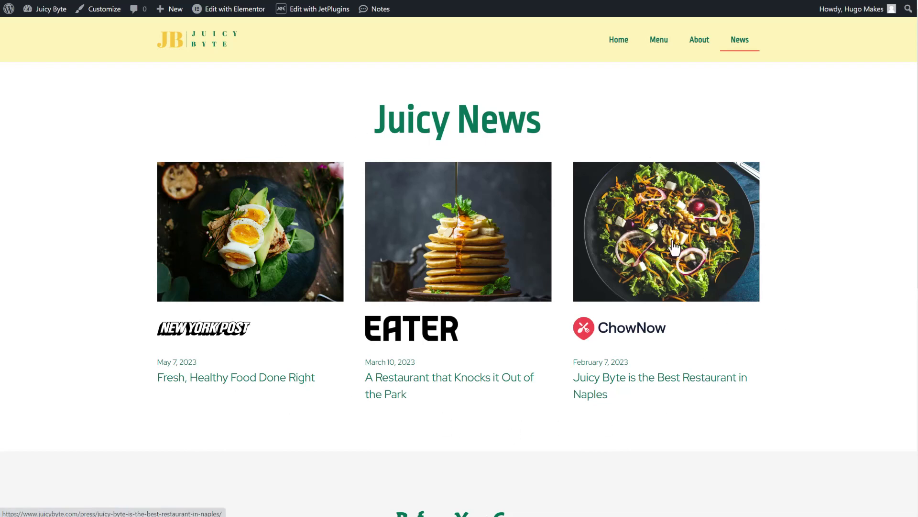
pyautogui.click(255, 251)
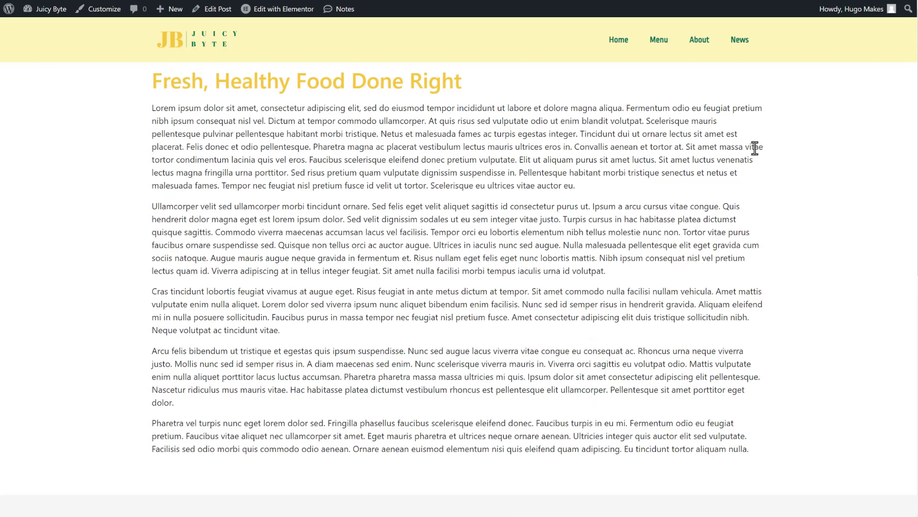
# Return to the WordPress dashboard and open the Elementor Theme Builder.
pyautogui.moveTo(279, 11)
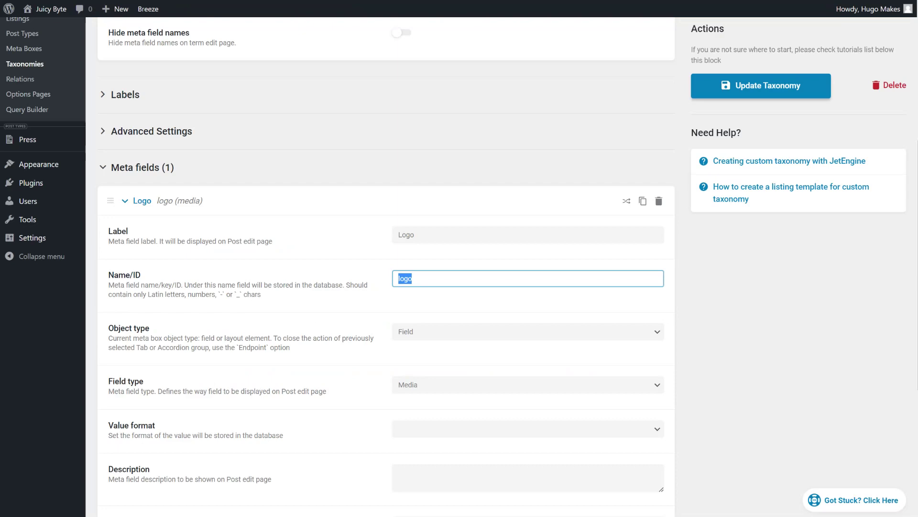
pyautogui.scroll(6, 22, 198)
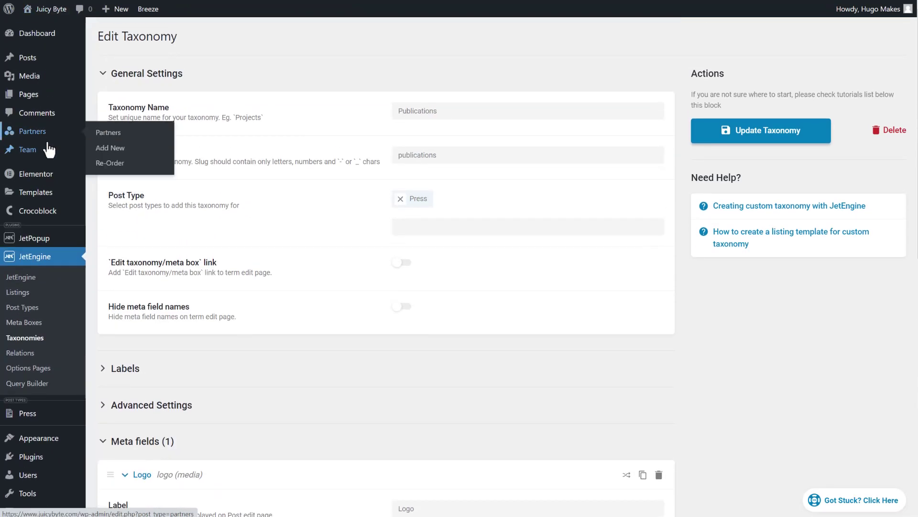
pyautogui.moveTo(44, 196)
pyautogui.click(125, 239)
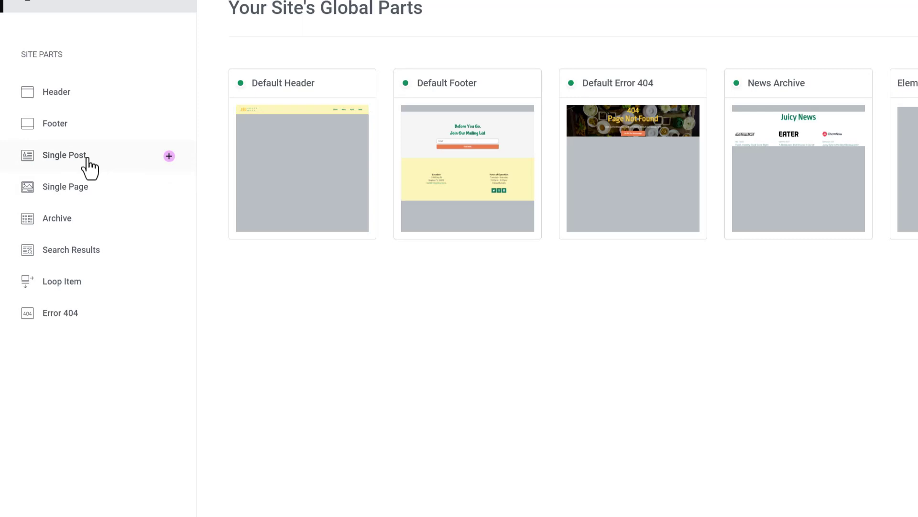
# Create a new Single Post template and title it "News Detail".
pyautogui.click(169, 156)
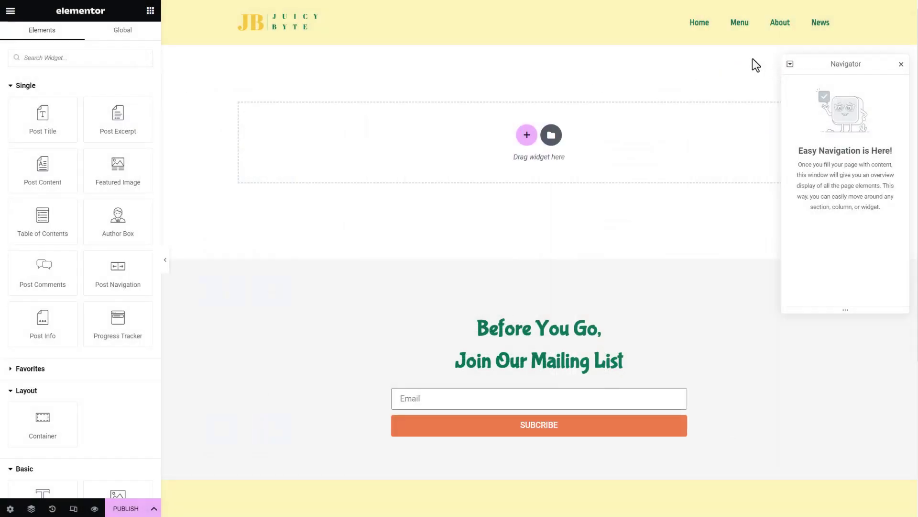
pyautogui.click(10, 508)
pyautogui.moveTo(111, 153); pyautogui.dragTo(2, 149)
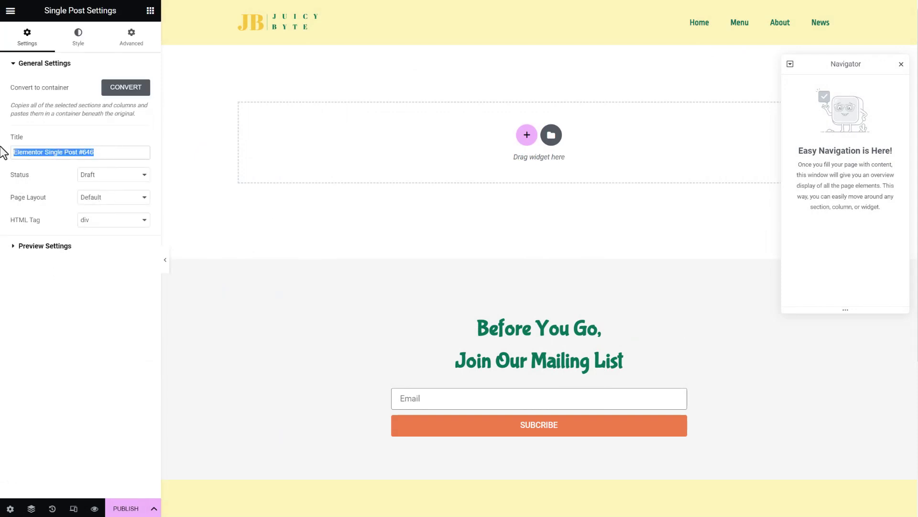
pyautogui.write('News Detail')
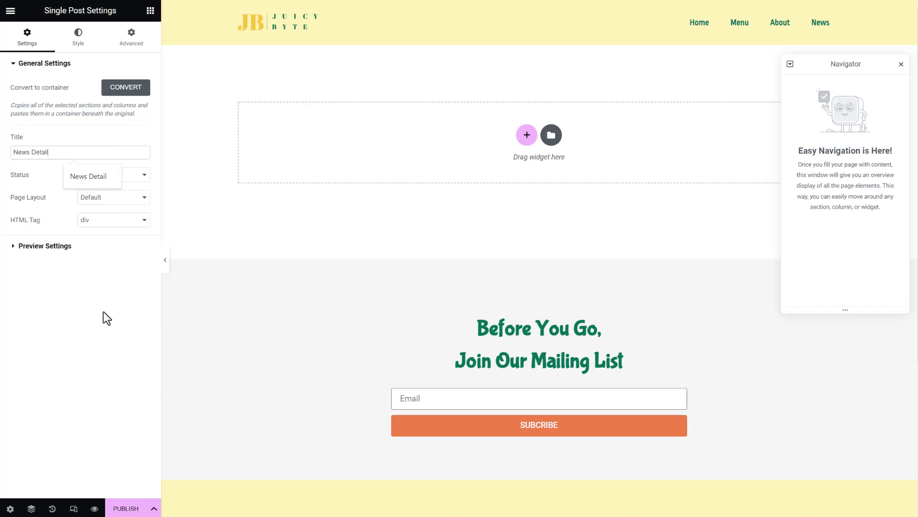
pyautogui.click(103, 313)
# Set the template's dynamic content preview to Press with All entries and apply the preview.
pyautogui.click(63, 252)
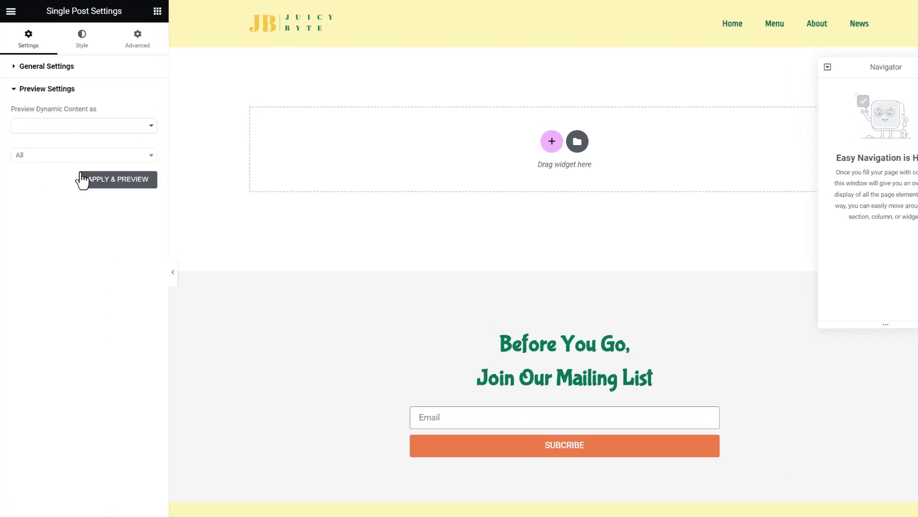
pyautogui.click(135, 122)
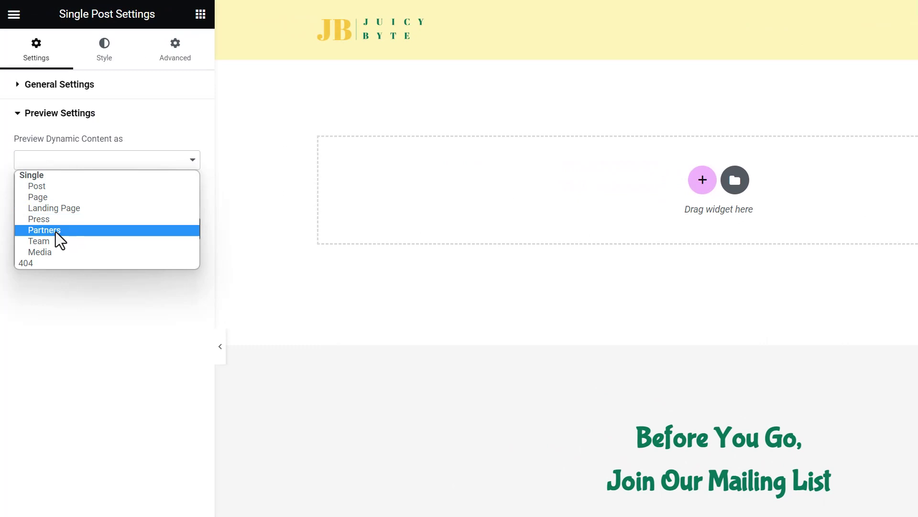
pyautogui.click(51, 219)
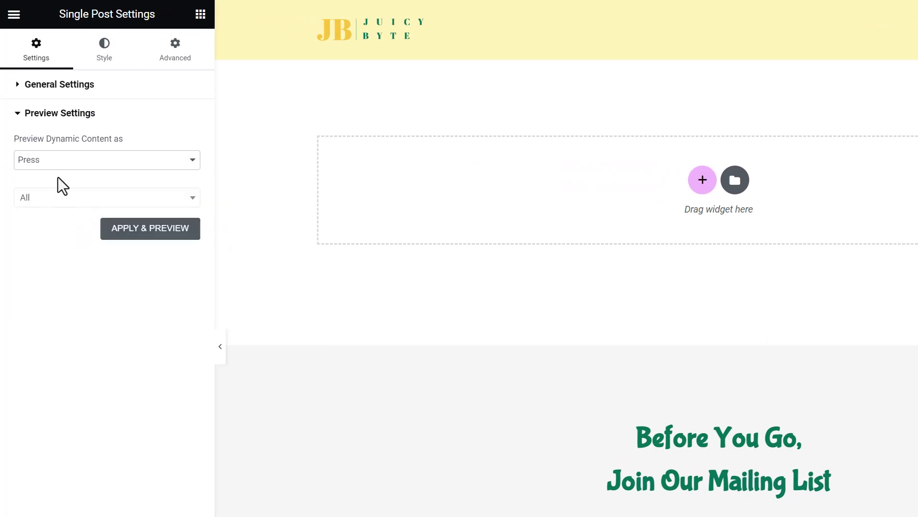
pyautogui.click(38, 199)
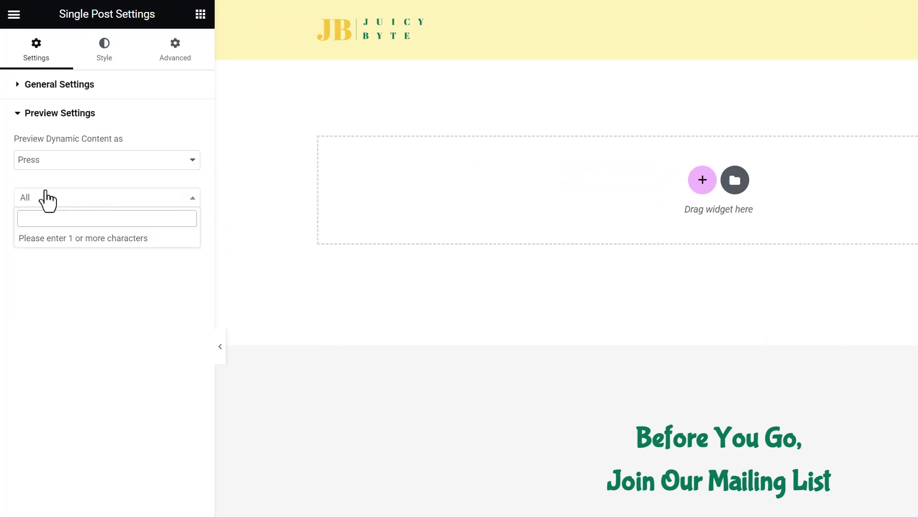
pyautogui.click(44, 173)
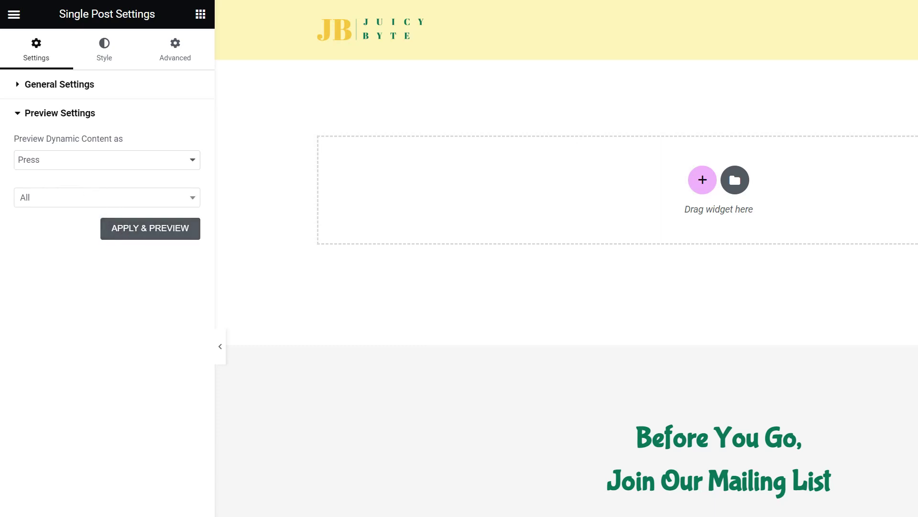
pyautogui.click(166, 230)
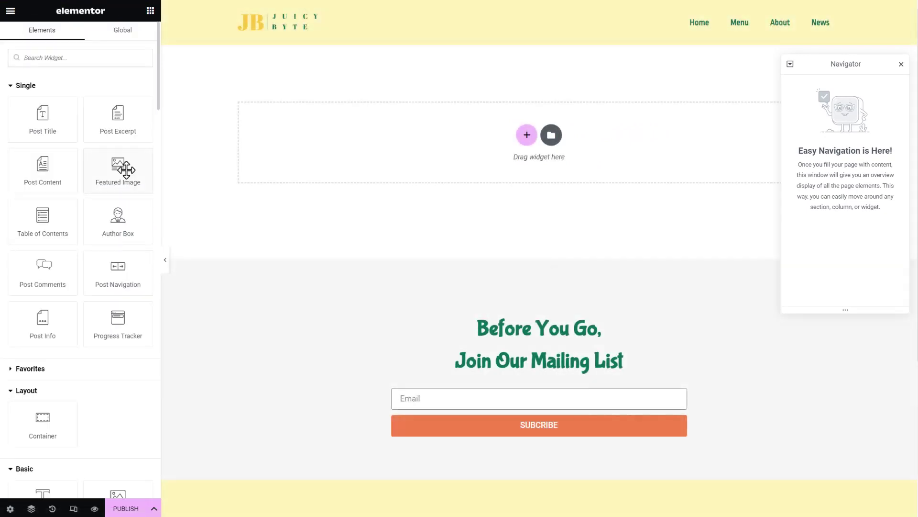
# Publish the template with a display condition that includes all Press entries.
pyautogui.click(125, 509)
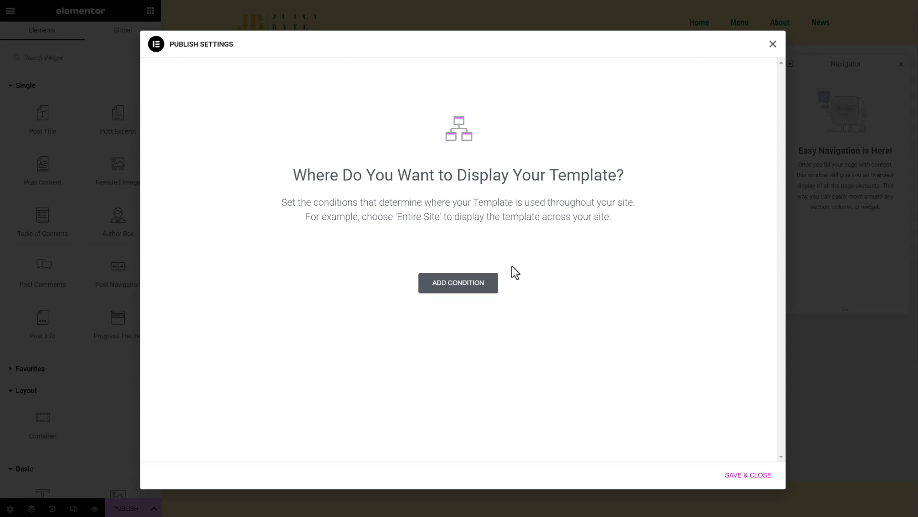
pyautogui.click(441, 288)
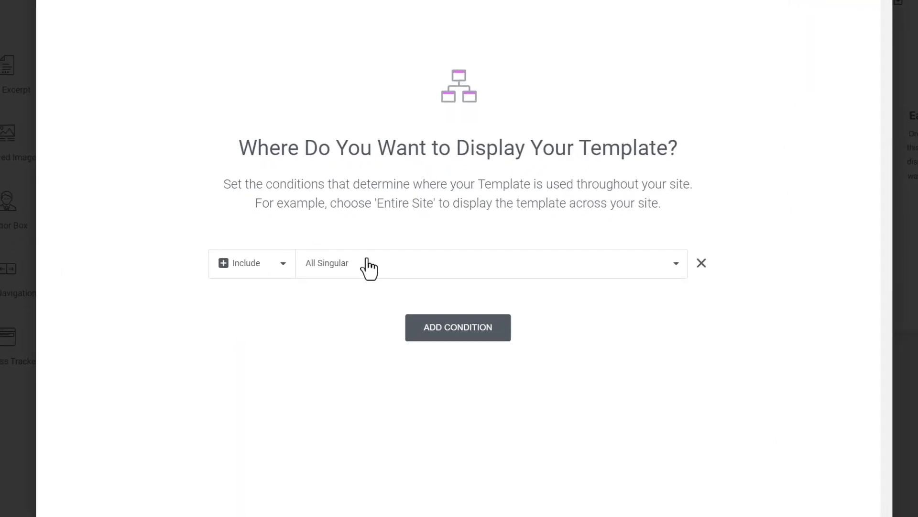
pyautogui.click(369, 266)
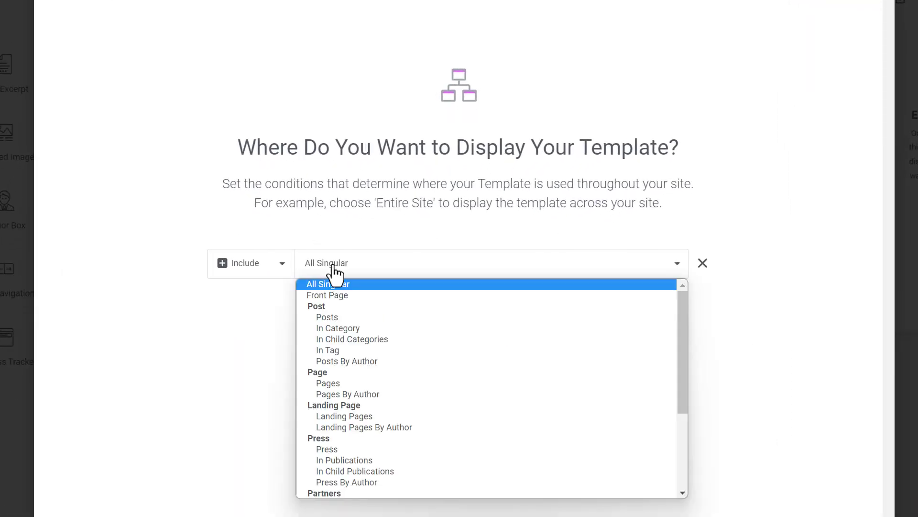
pyautogui.click(329, 449)
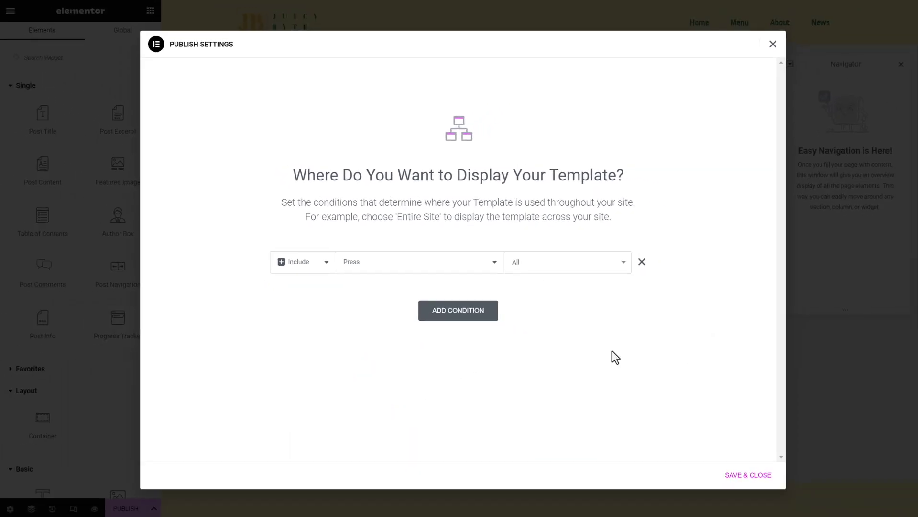
pyautogui.click(746, 476)
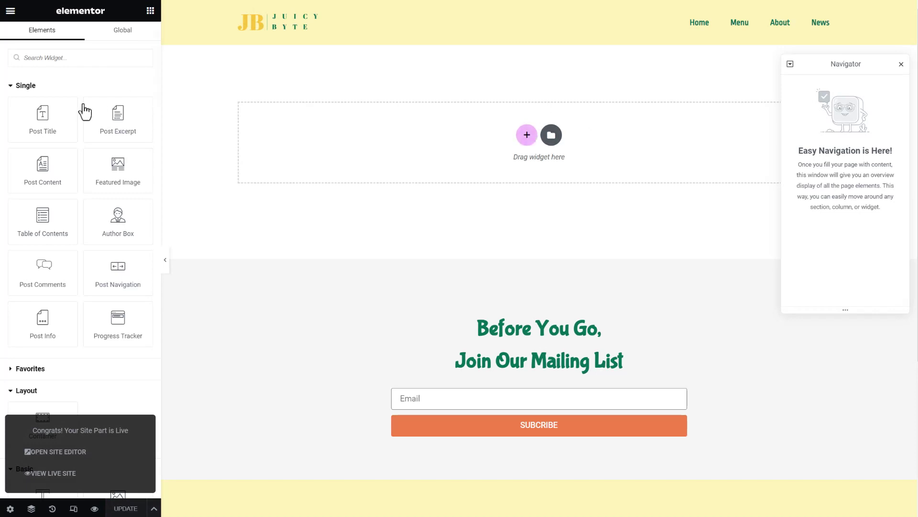
# Add a container with two equal columns, set its top margin to 60 px, and update the template.
pyautogui.click(526, 138)
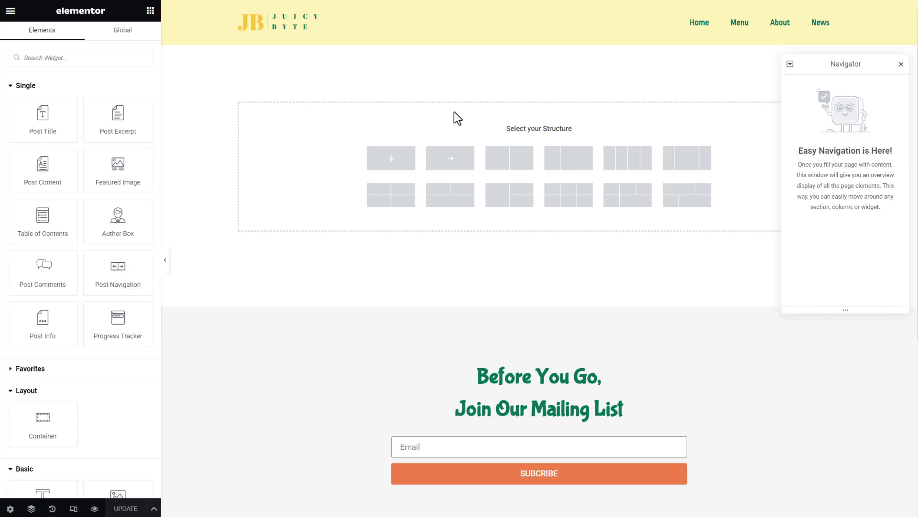
pyautogui.click(506, 165)
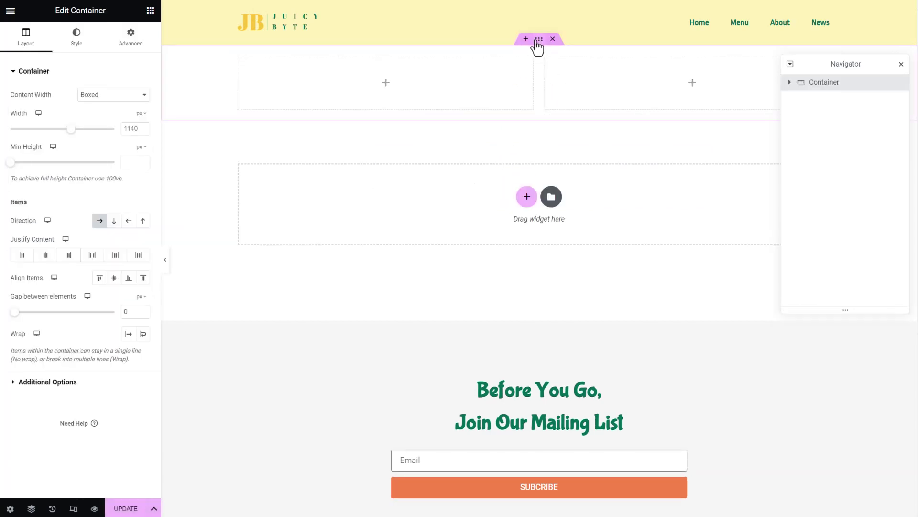
pyautogui.click(130, 41)
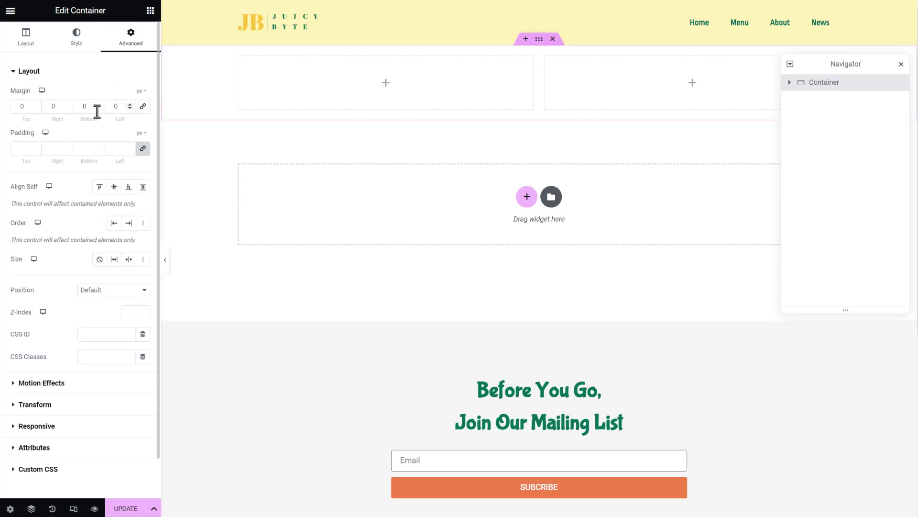
pyautogui.write('60')
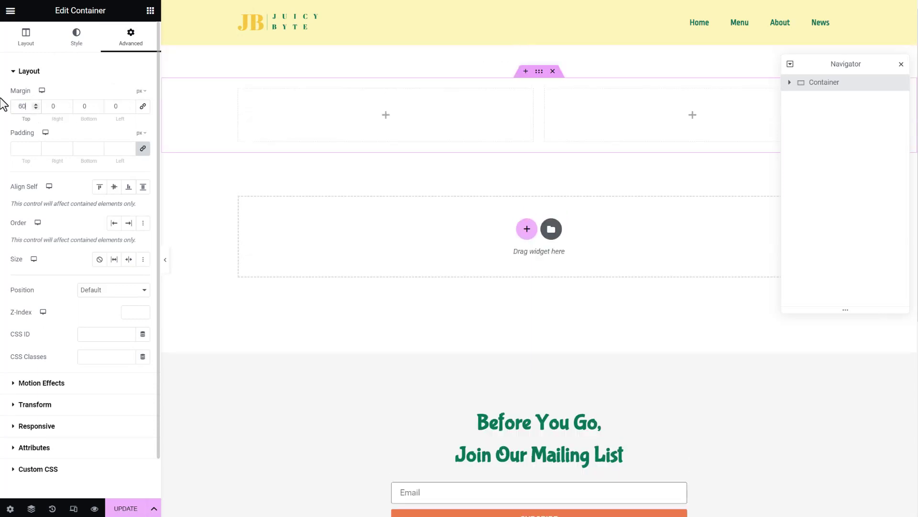
pyautogui.click(125, 508)
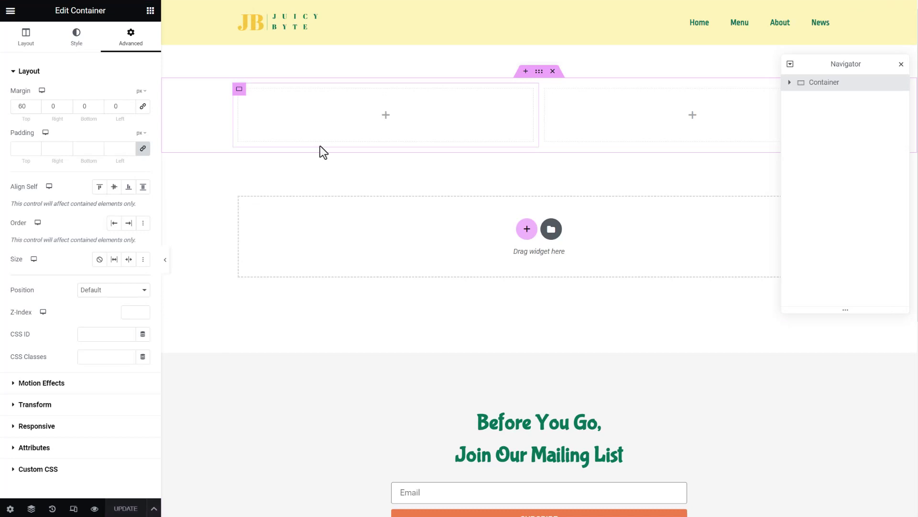
# Find the Featured Image widget and place it in the container's first column.
pyautogui.click(149, 11)
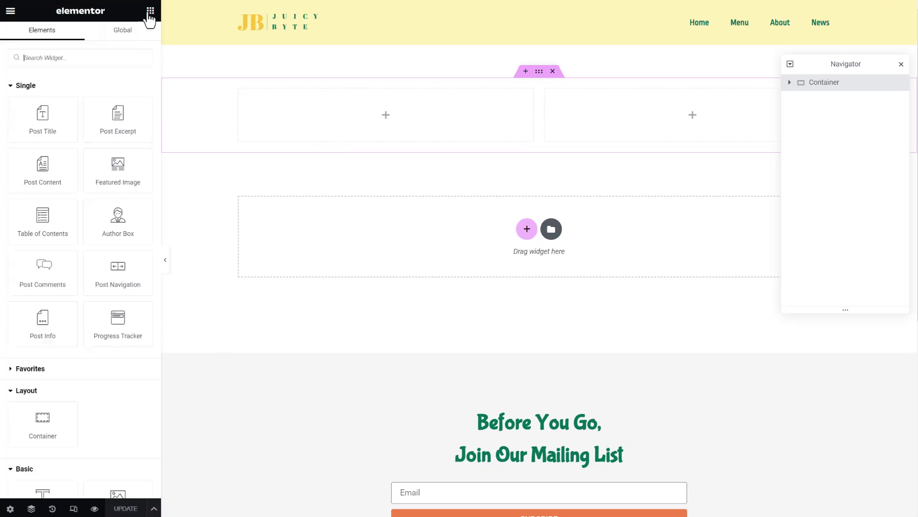
pyautogui.write('feat')
pyautogui.moveTo(43, 101); pyautogui.dragTo(360, 100)
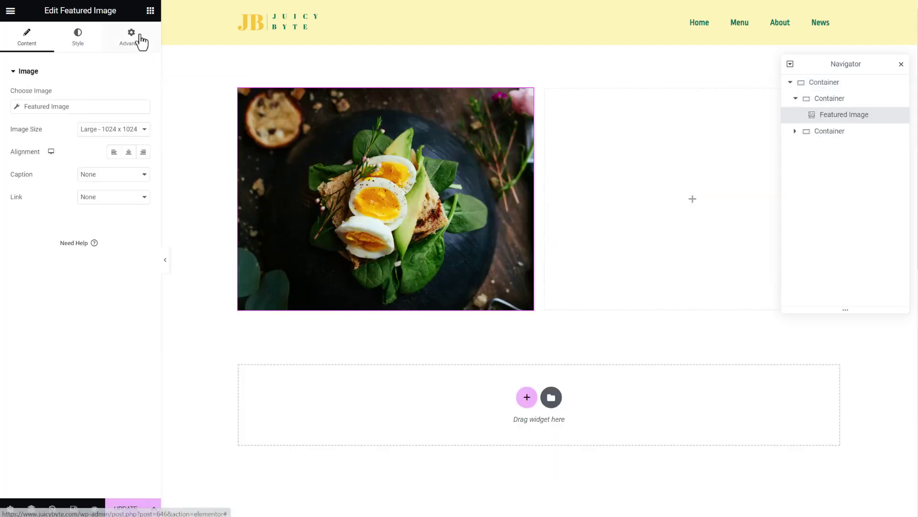
pyautogui.click(139, 42)
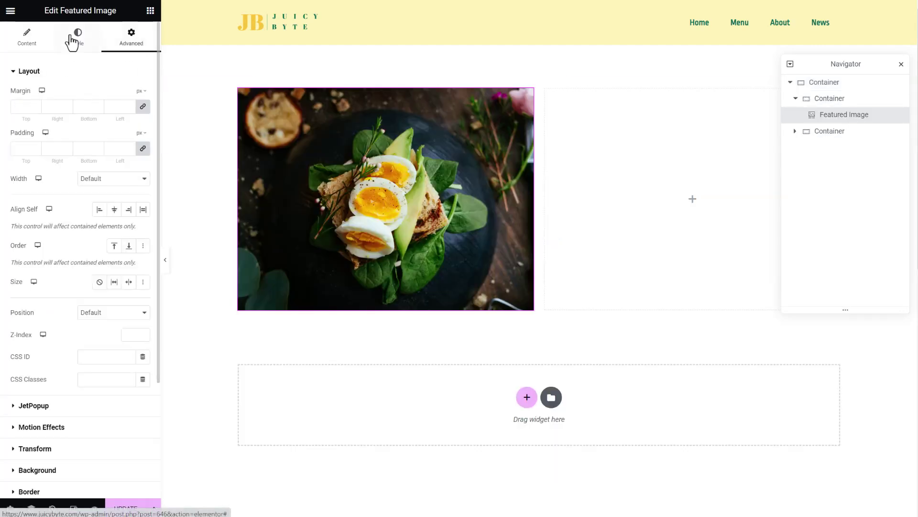
# Place a Post Title widget in the second column with a Post Content widget below it.
pyautogui.click(150, 11)
pyautogui.moveTo(50, 119); pyautogui.dragTo(694, 192)
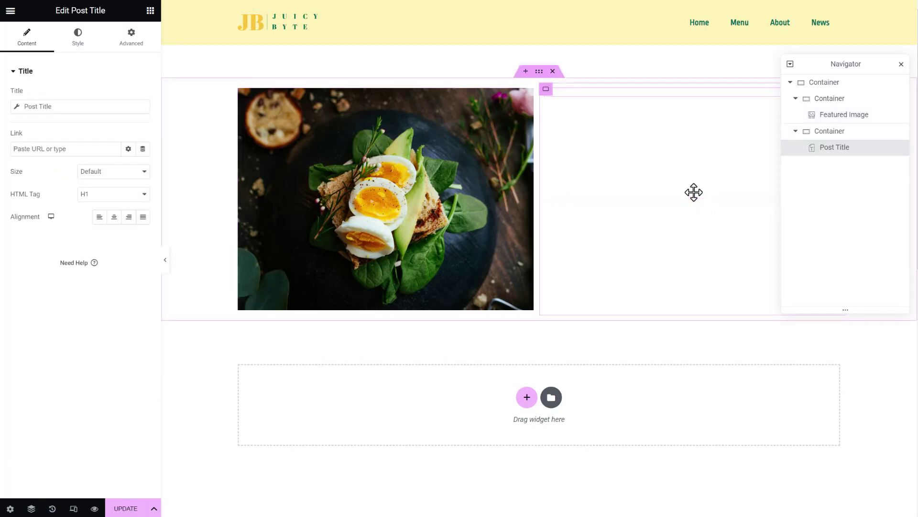
pyautogui.click(147, 10)
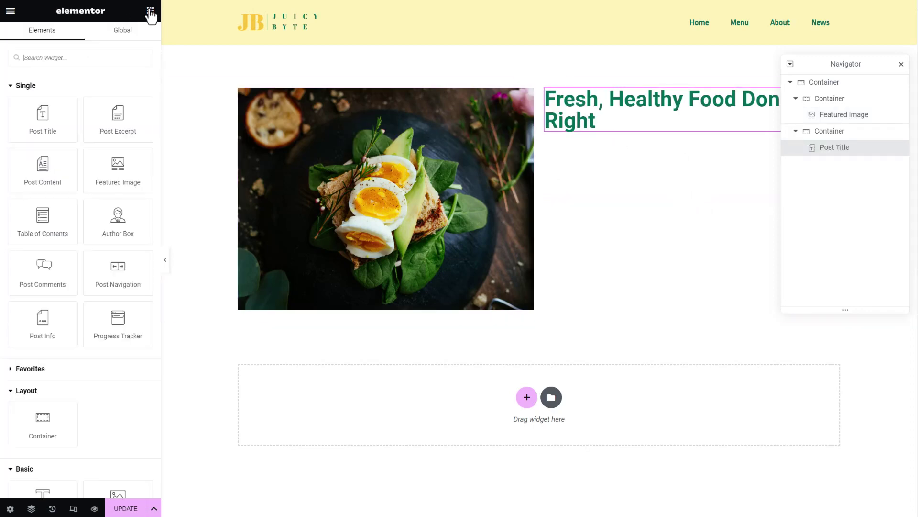
pyautogui.moveTo(68, 193); pyautogui.dragTo(627, 125)
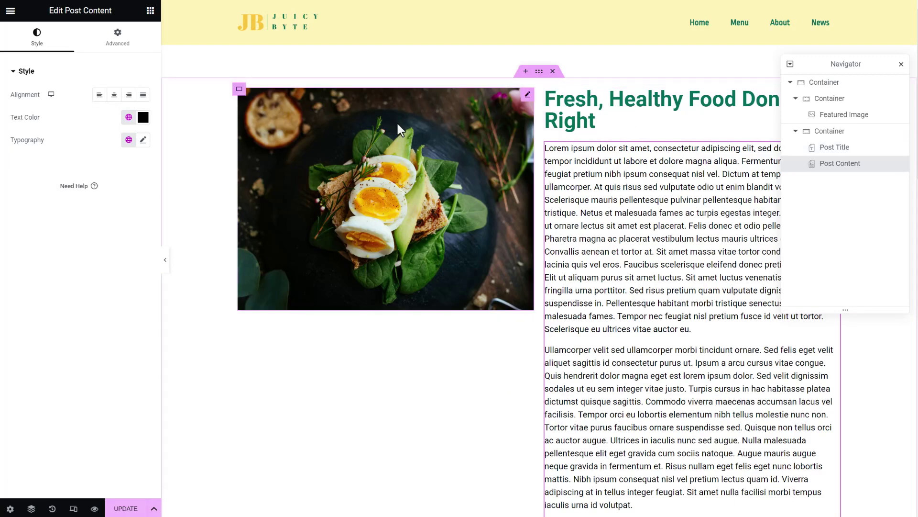
# Insert a Heading widget between the post title and the post content.
pyautogui.click(150, 11)
pyautogui.scroll(-5, 92, 343)
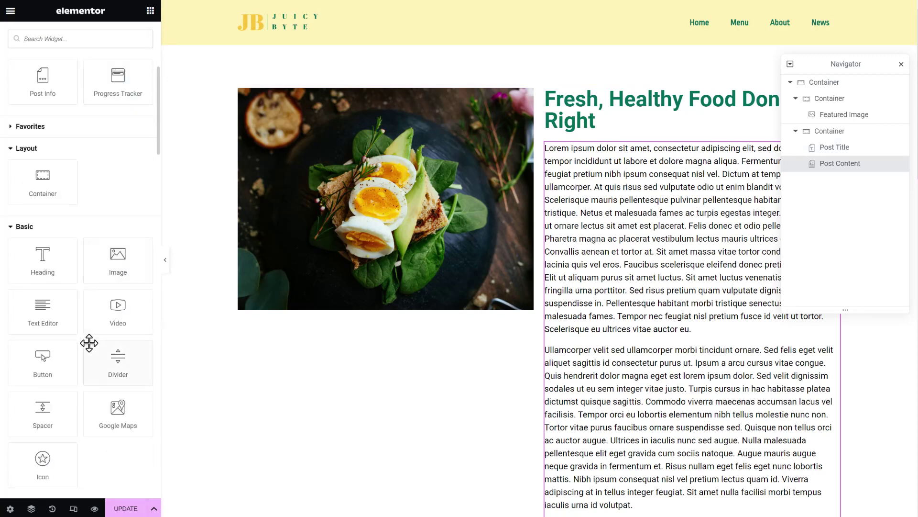
pyautogui.moveTo(43, 256); pyautogui.dragTo(587, 136)
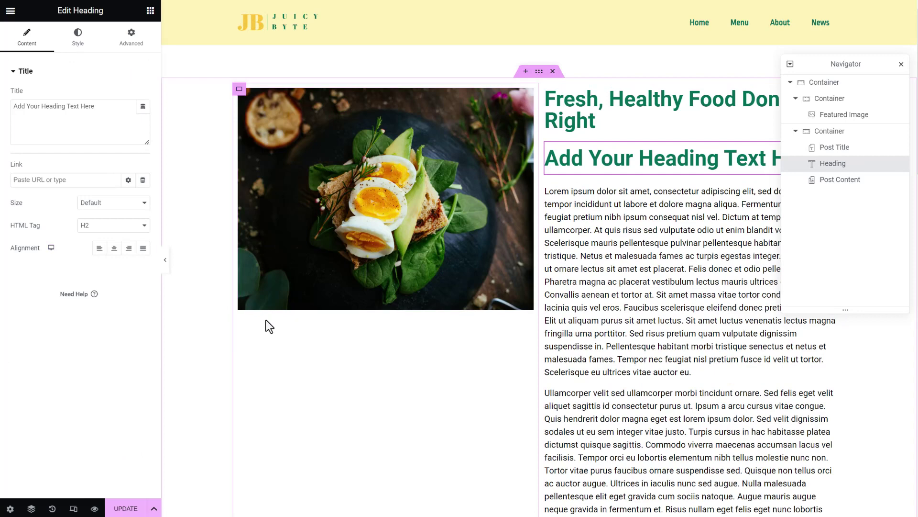
# Apply the Page Headline global font to the post title.
pyautogui.click(589, 115)
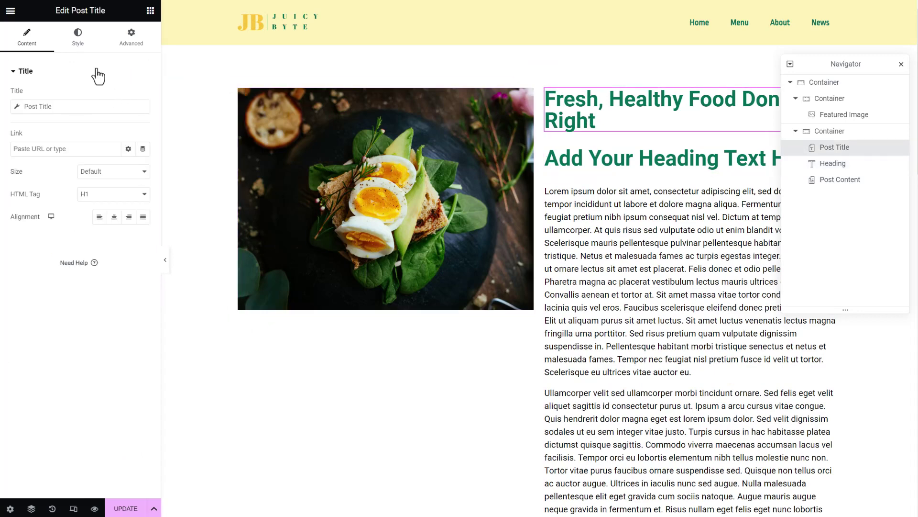
pyautogui.click(89, 46)
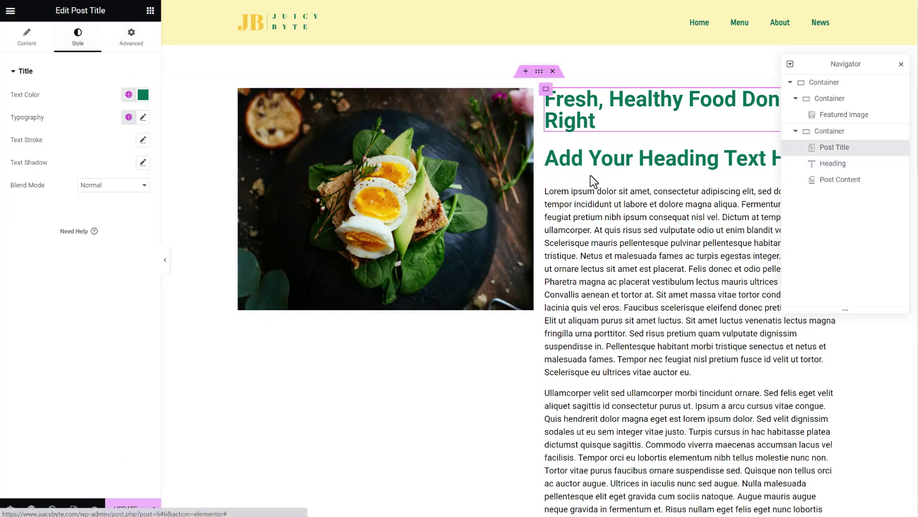
pyautogui.click(129, 116)
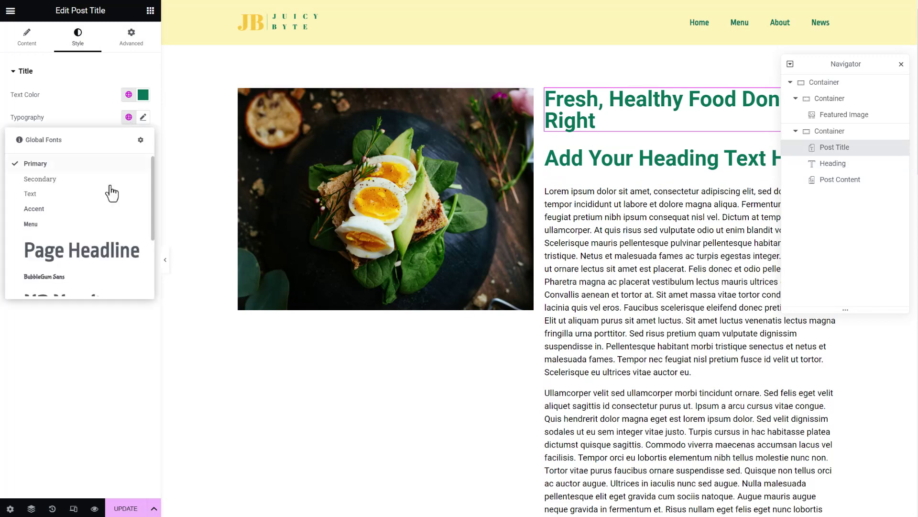
pyautogui.click(96, 254)
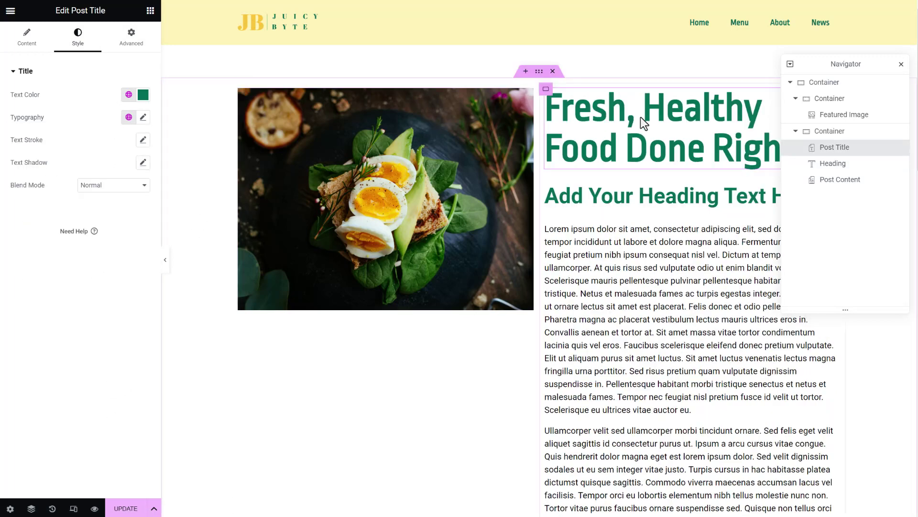
pyautogui.click(29, 48)
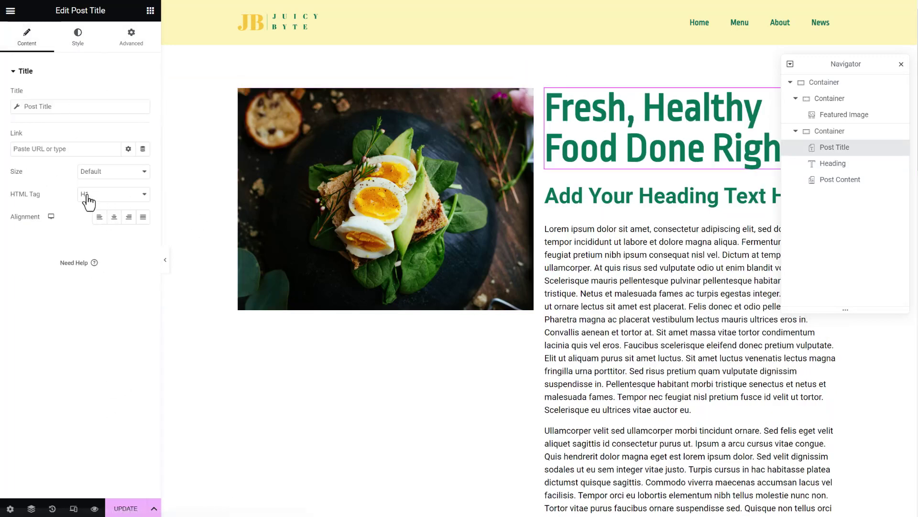
# Bind the heading below the post title to the JetEngine custom field Author from the Press fields.
pyautogui.click(604, 195)
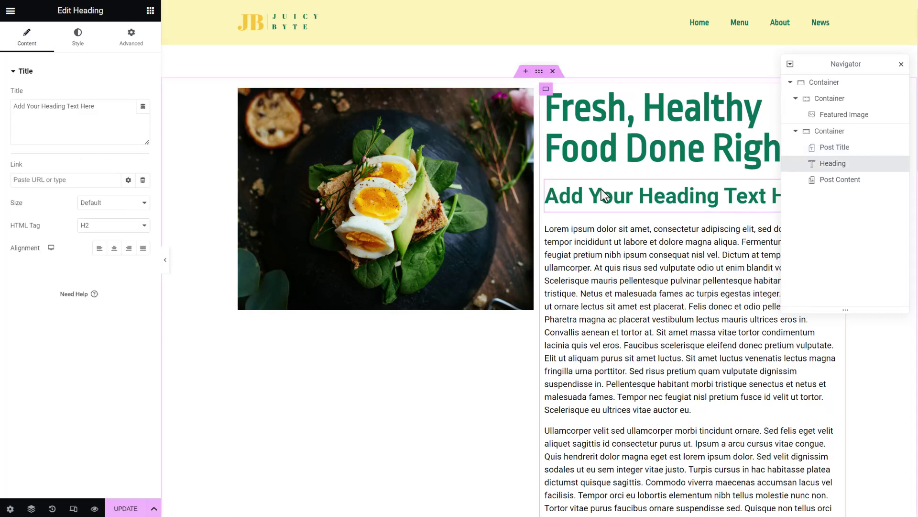
pyautogui.click(142, 106)
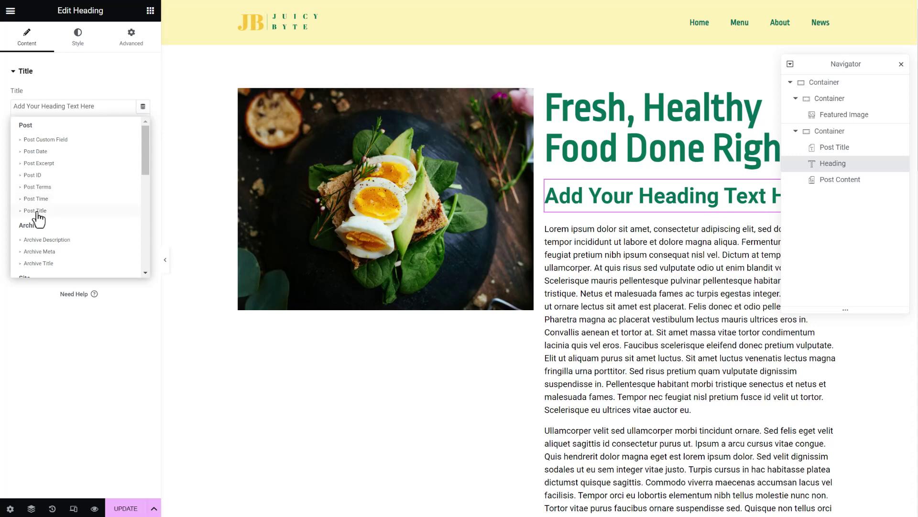
pyautogui.scroll(-5, 38, 220)
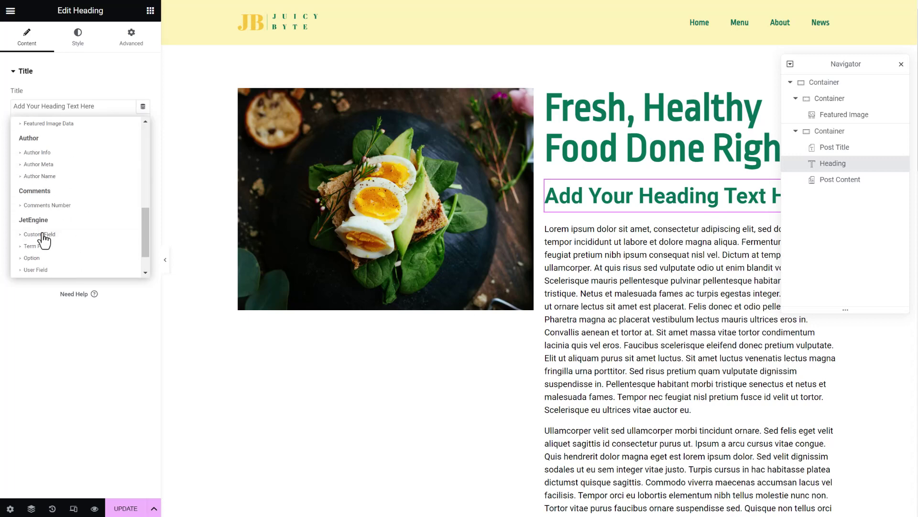
pyautogui.click(41, 234)
pyautogui.click(48, 107)
pyautogui.click(103, 151)
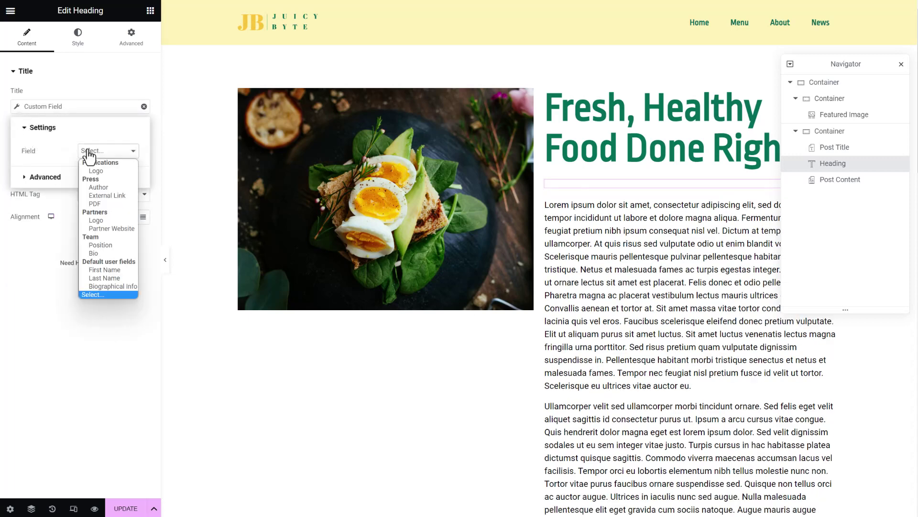
pyautogui.click(98, 187)
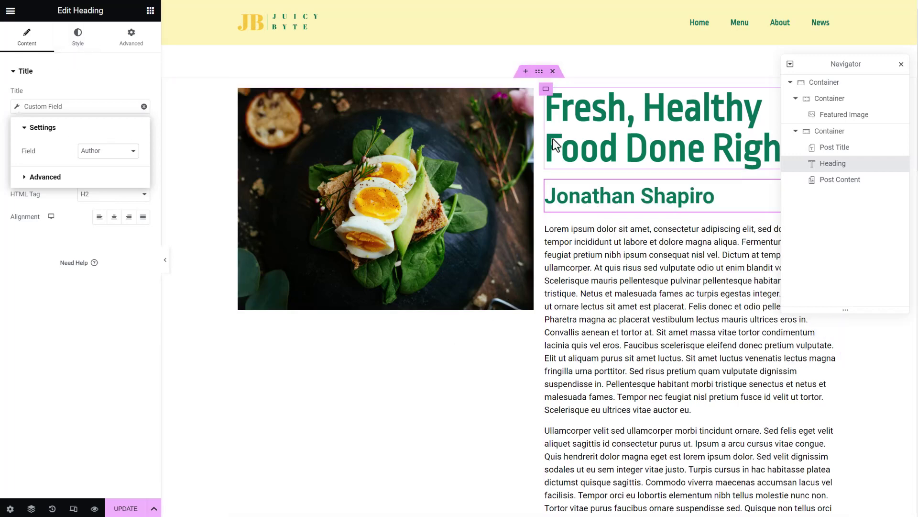
# Add the prefix "Written By:" before the heading's dynamic author value and update the template.
pyautogui.click(38, 177)
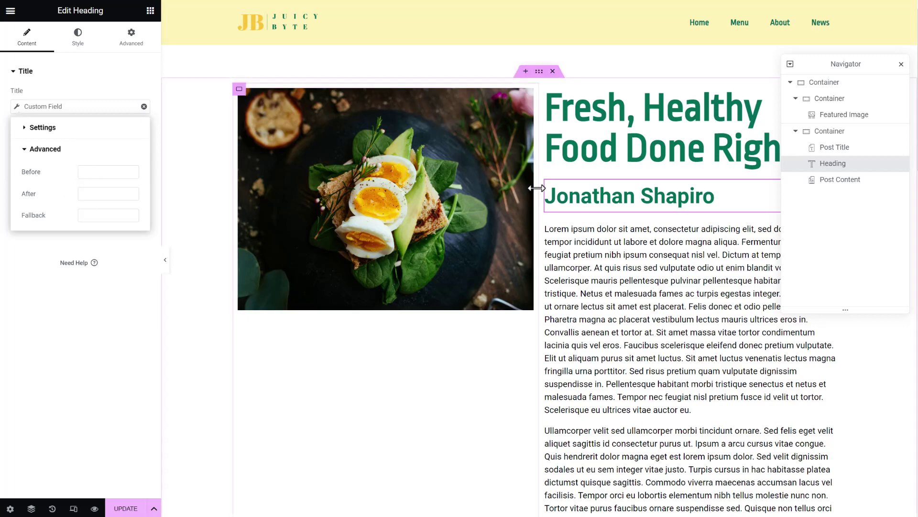
pyautogui.click(88, 168)
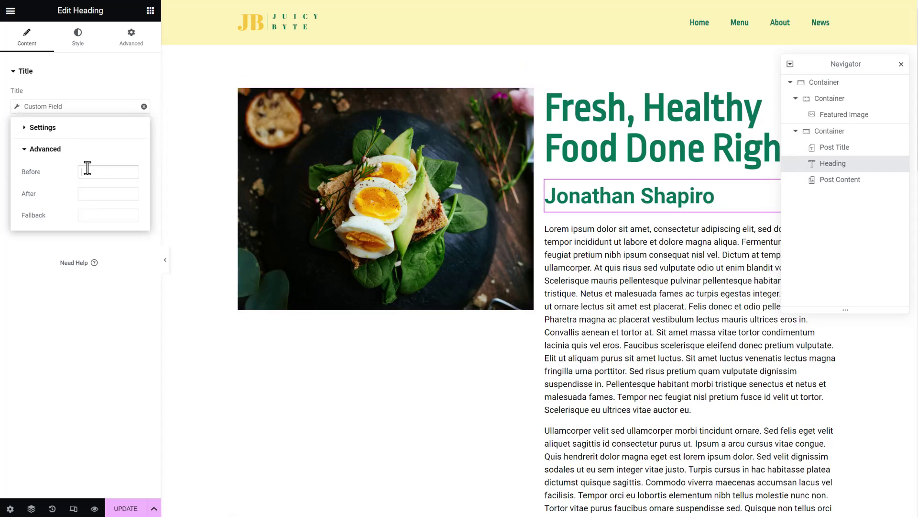
pyautogui.write('W')
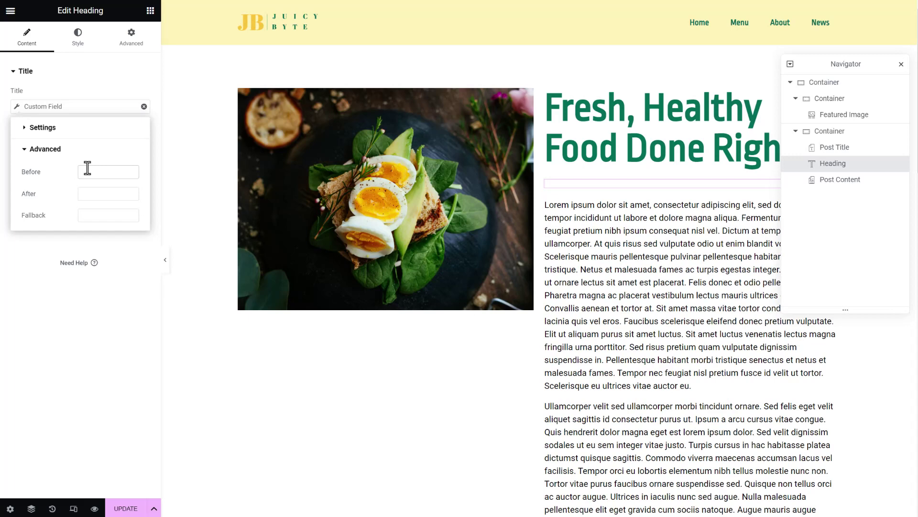
pyautogui.write('ritten B')
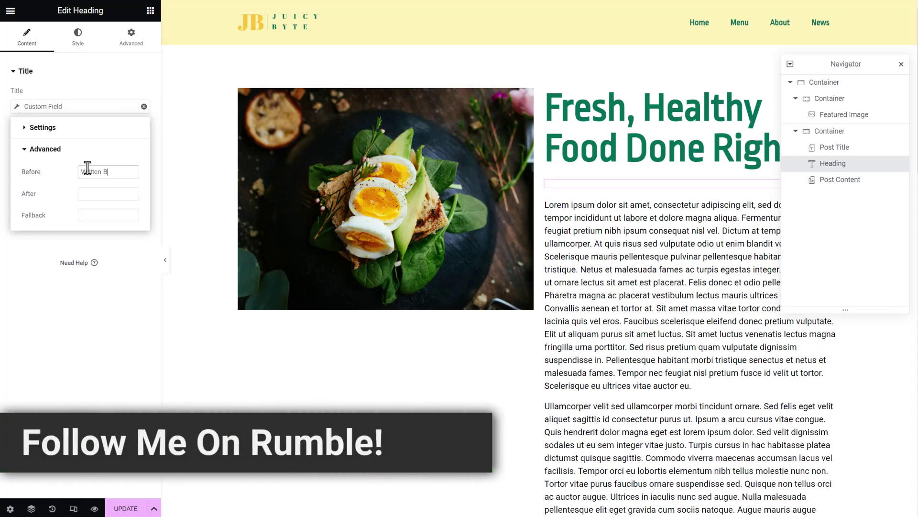
pyautogui.write('y:')
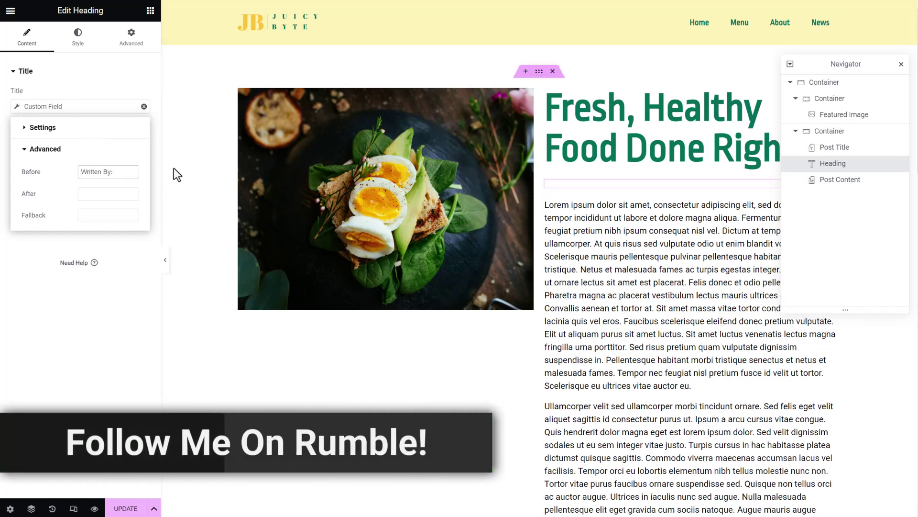
pyautogui.click(121, 509)
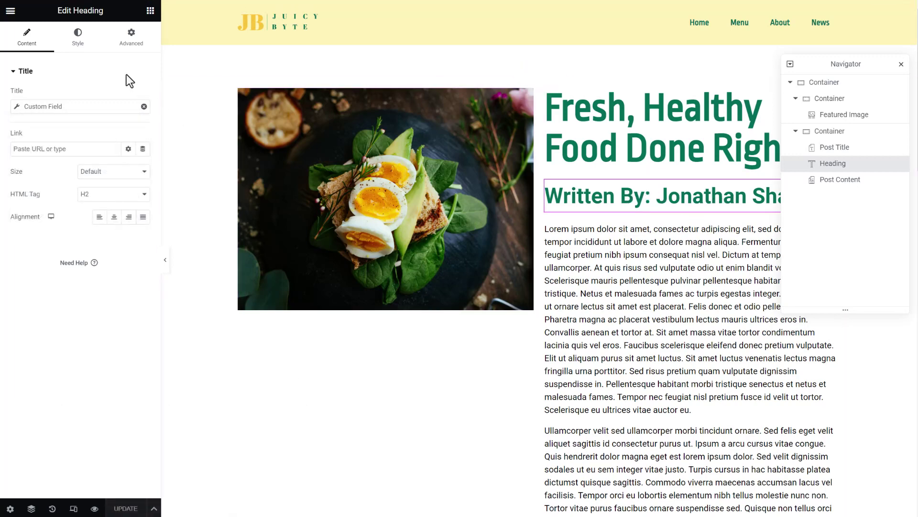
# Change the author heading's HTML tag to a smaller heading level and apply the Text global font.
pyautogui.click(95, 194)
pyautogui.click(86, 230)
pyautogui.click(79, 47)
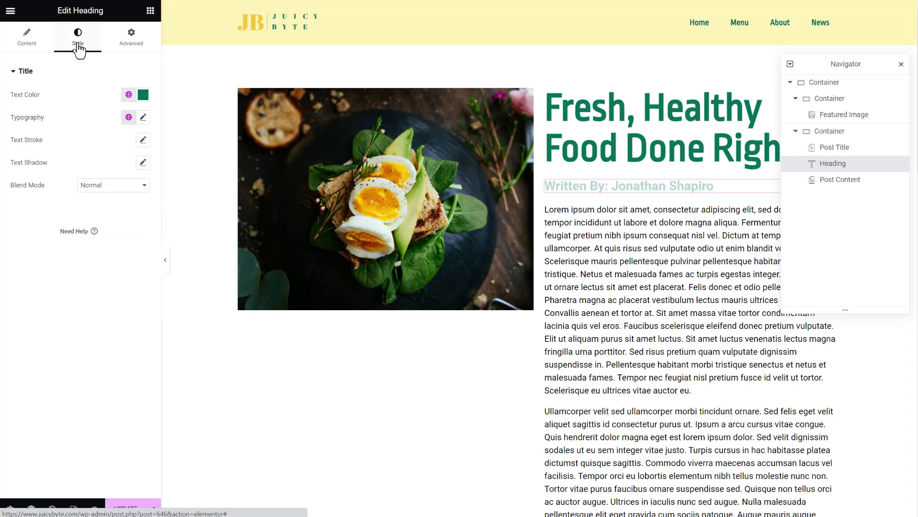
pyautogui.click(128, 117)
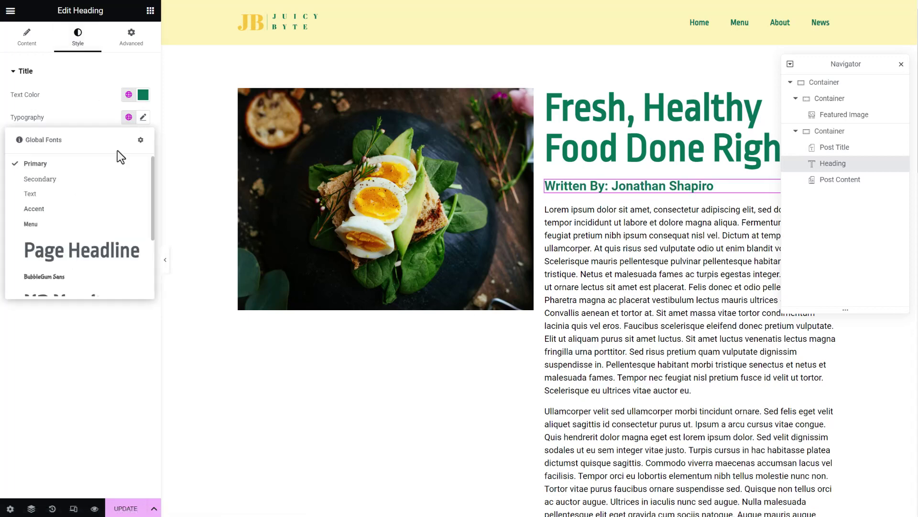
pyautogui.click(46, 195)
# Check the other global fonts for the author heading, and set a custom font size of 14 px.
pyautogui.click(127, 116)
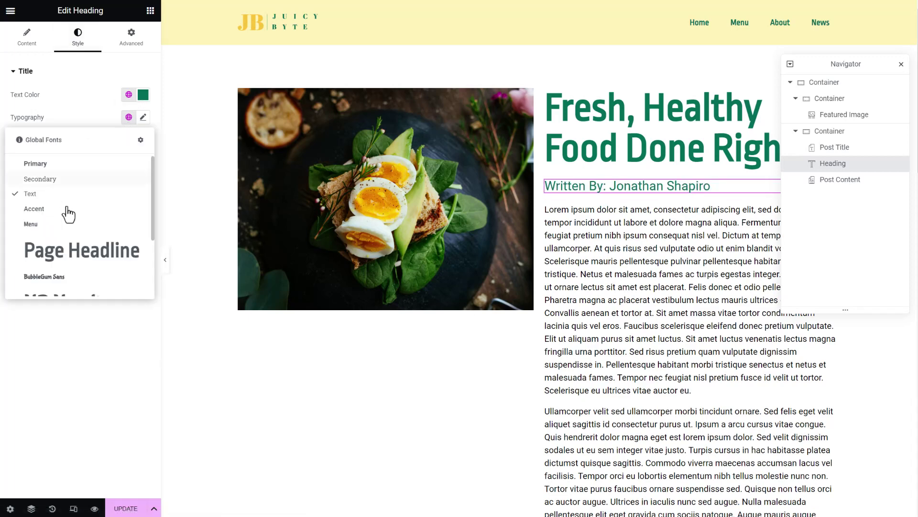
pyautogui.scroll(-2, 67, 259)
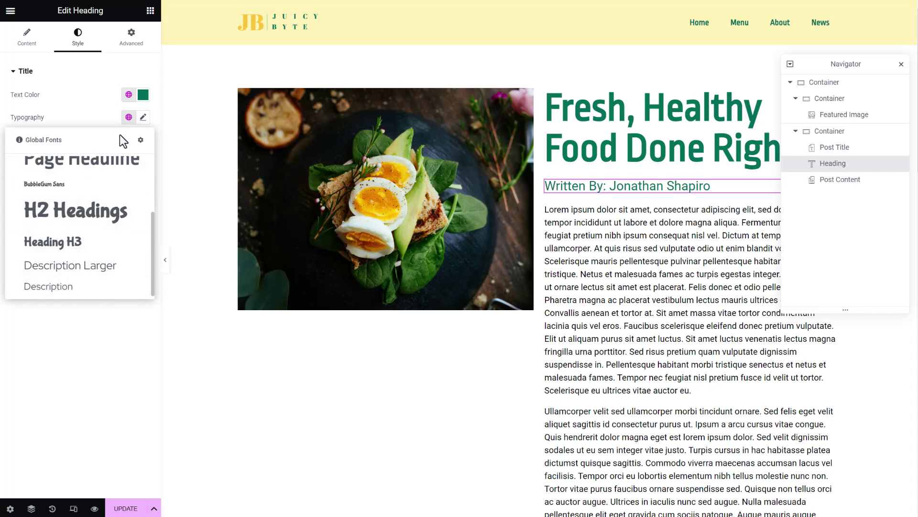
pyautogui.click(143, 120)
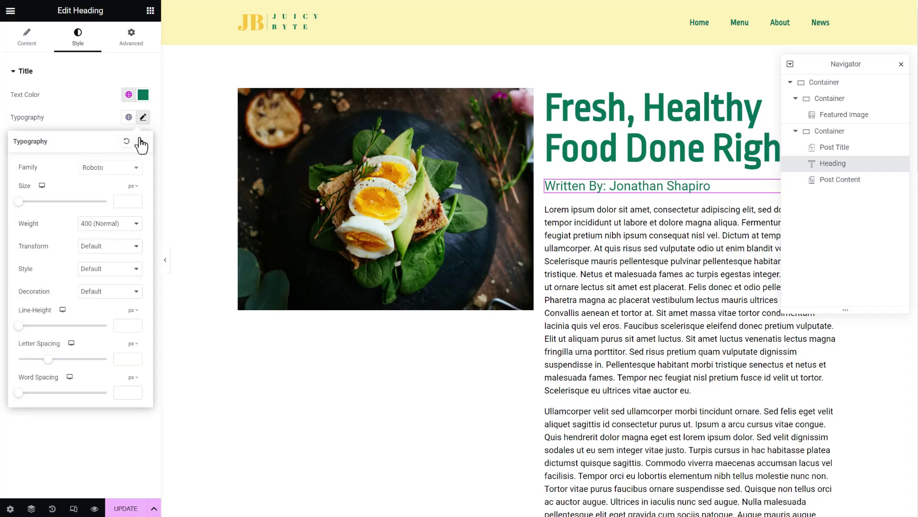
pyautogui.click(128, 196)
pyautogui.write('14')
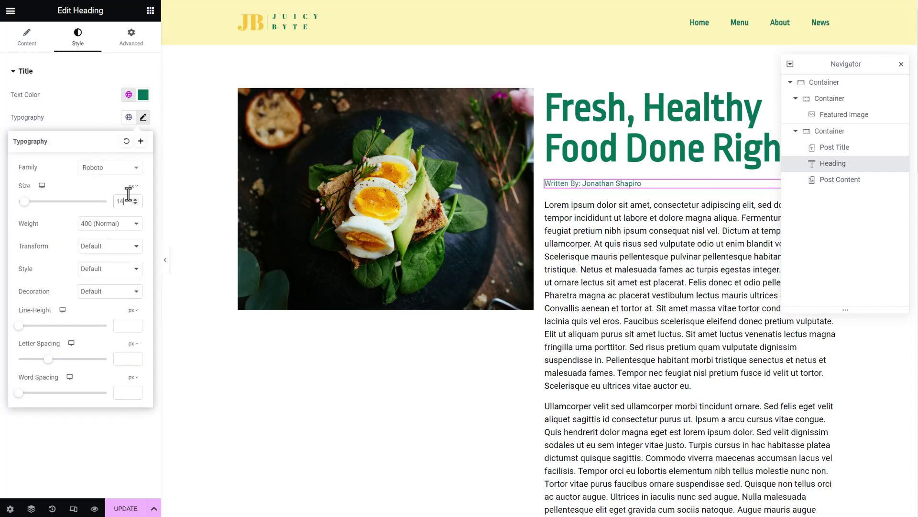
pyautogui.click(617, 214)
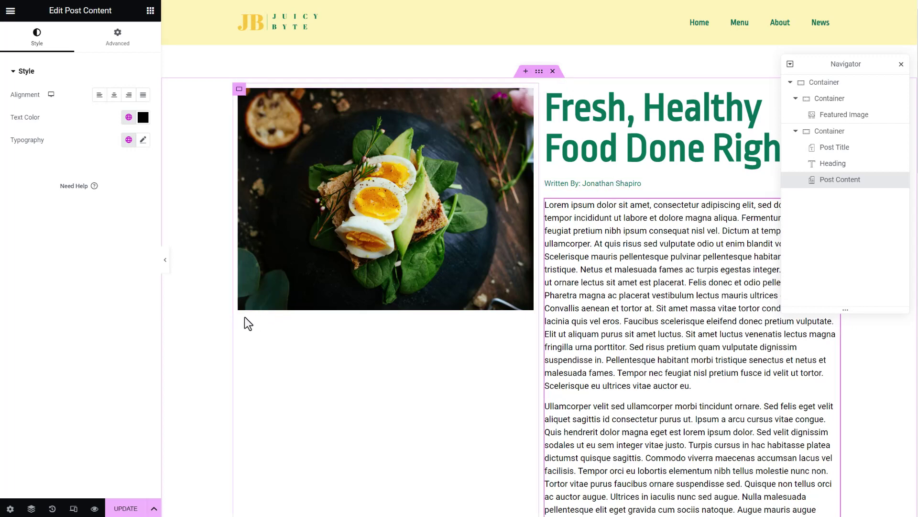
# Place an Icon List widget below the featured image and remove its third list item.
pyautogui.click(150, 11)
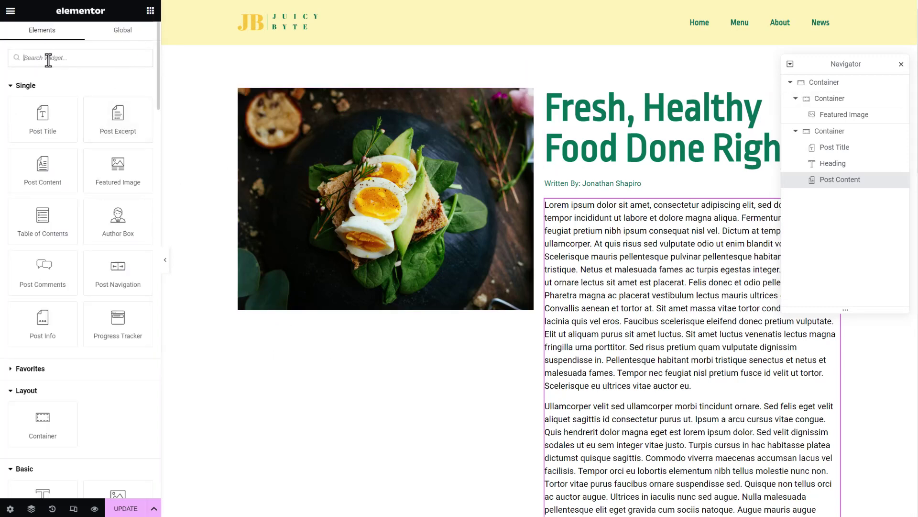
pyautogui.write('icon')
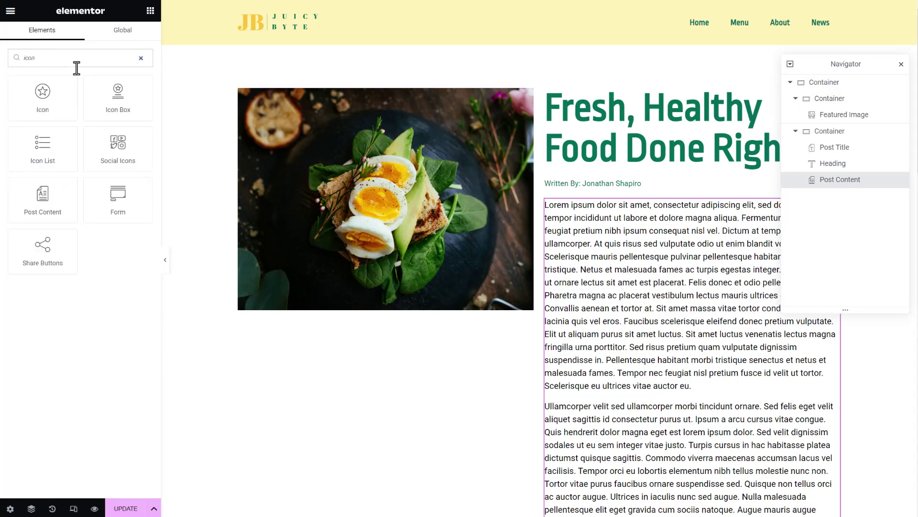
pyautogui.moveTo(64, 139); pyautogui.dragTo(271, 308)
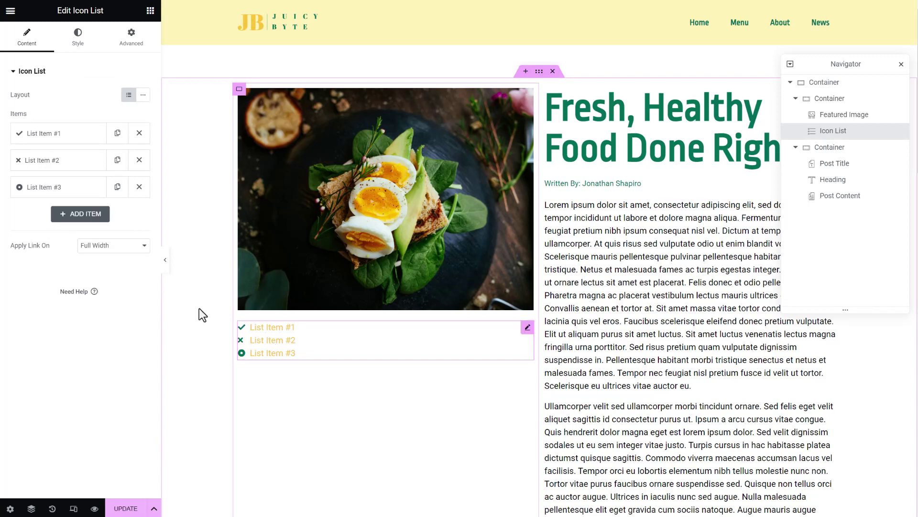
pyautogui.click(139, 186)
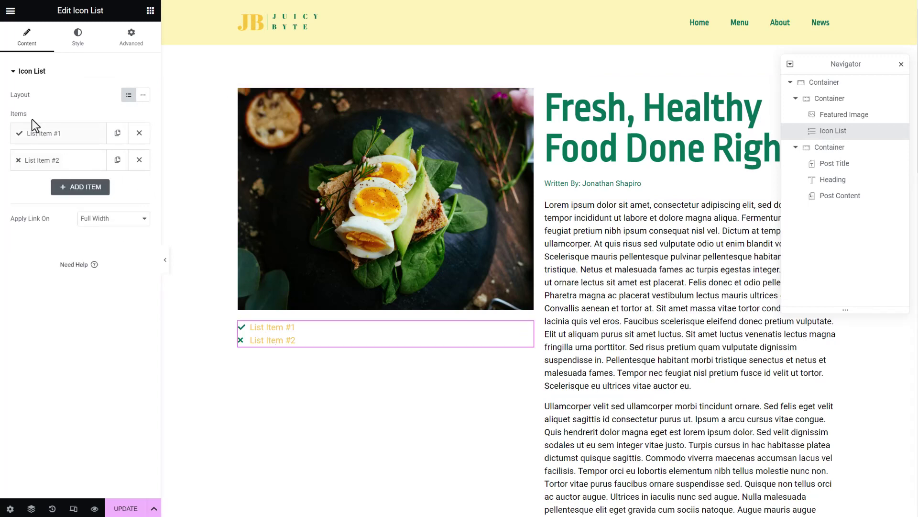
# Set the first icon list item's text to "Original Source".
pyautogui.click(47, 138)
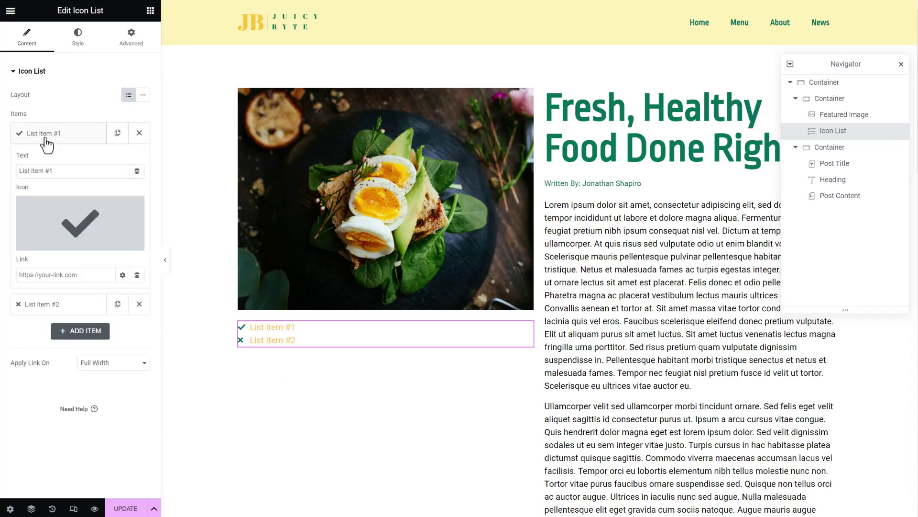
pyautogui.moveTo(67, 171); pyautogui.dragTo(2, 176)
pyautogui.write('Ex')
pyautogui.press('BackSpace')
pyautogui.write('Original Source')
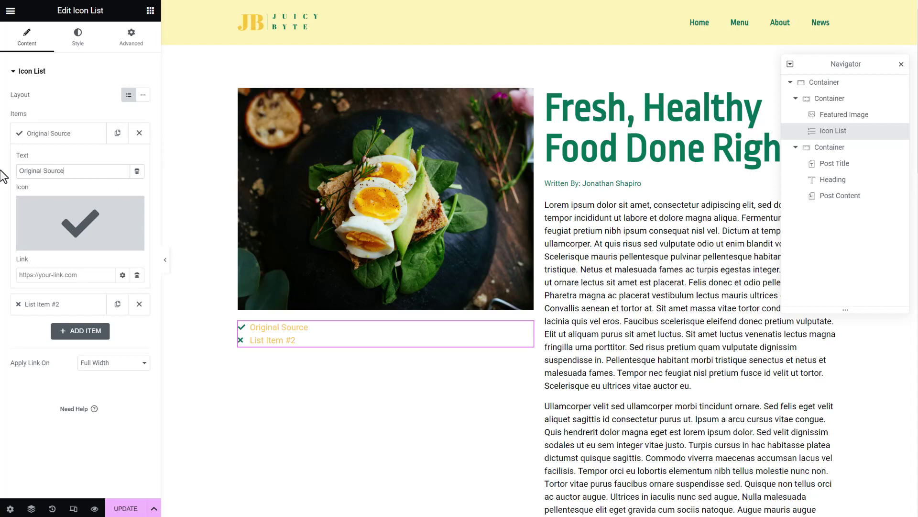
# Assign the Globe icon from the icon library to the Original Source list item.
pyautogui.moveTo(53, 238)
pyautogui.click(99, 227)
pyautogui.write('glo')
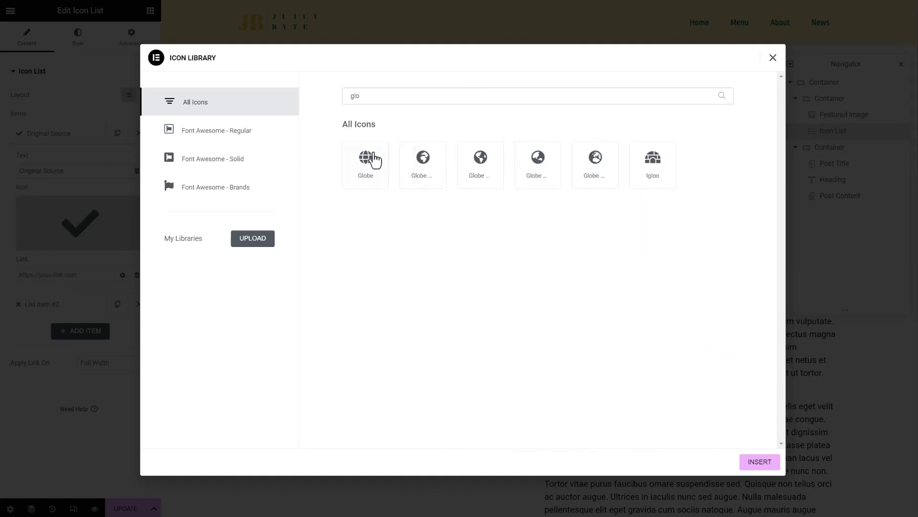
pyautogui.click(373, 154)
pyautogui.click(756, 462)
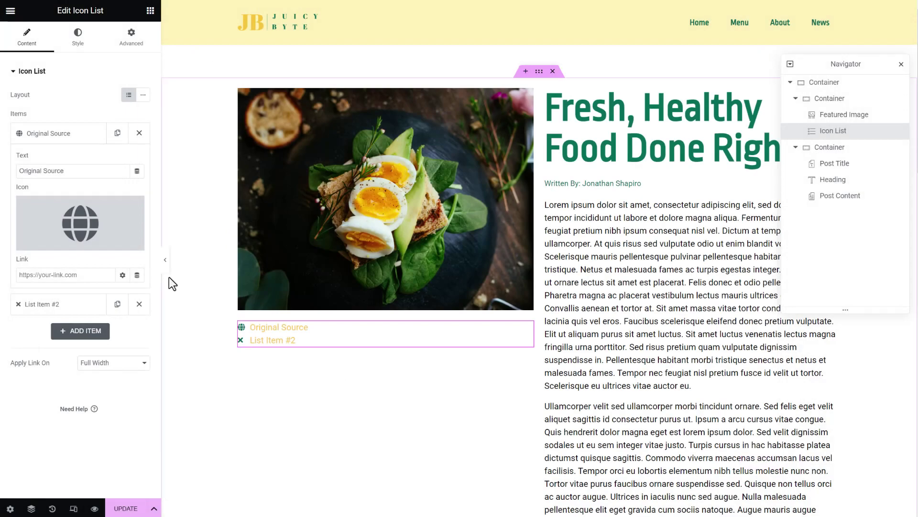
# Set the second icon list item's text to "Download PDF".
pyautogui.click(60, 306)
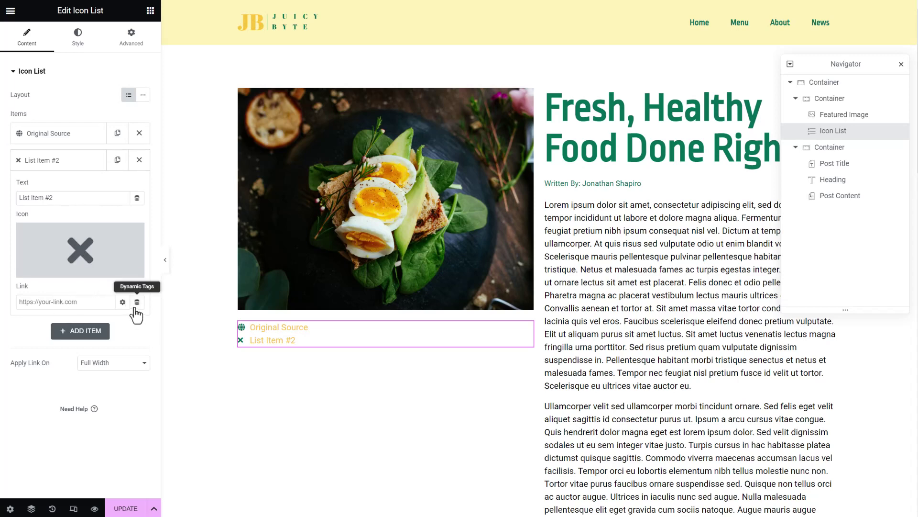
pyautogui.moveTo(89, 197); pyautogui.dragTo(0, 194)
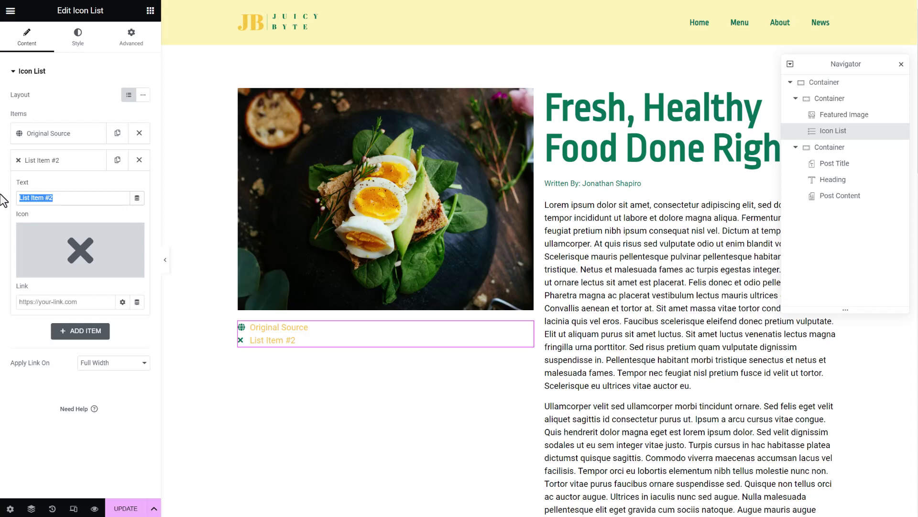
pyautogui.write('Download PDF')
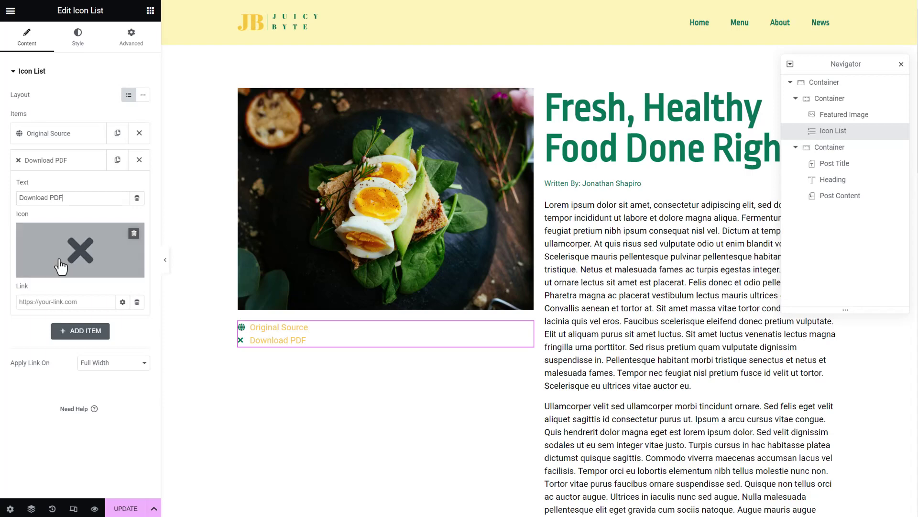
# Search the icon library for download icons and assign the file download icon to the Download PDF item.
pyautogui.click(71, 255)
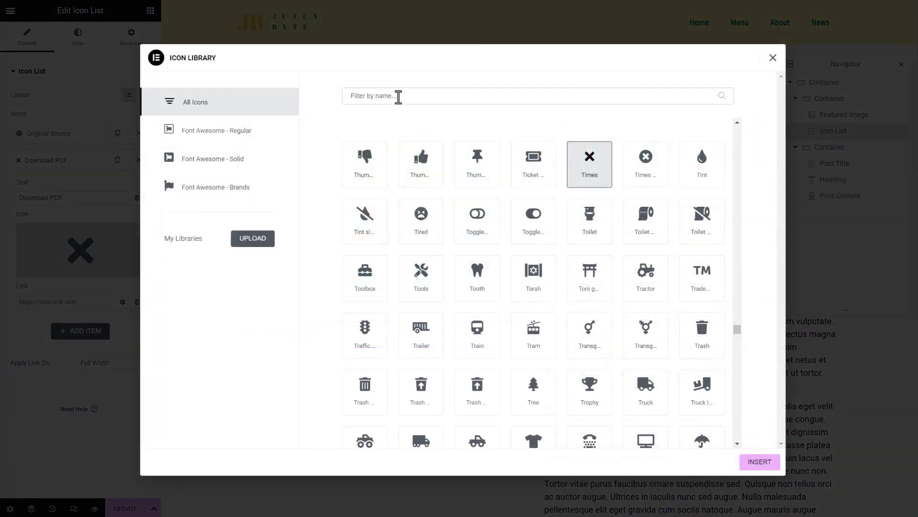
pyautogui.click(398, 96)
pyautogui.write('downlo')
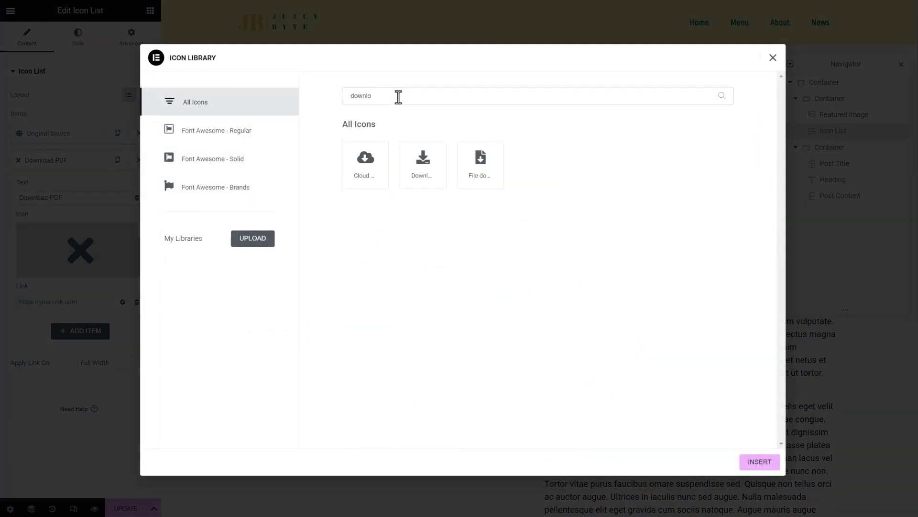
pyautogui.click(478, 164)
pyautogui.click(762, 463)
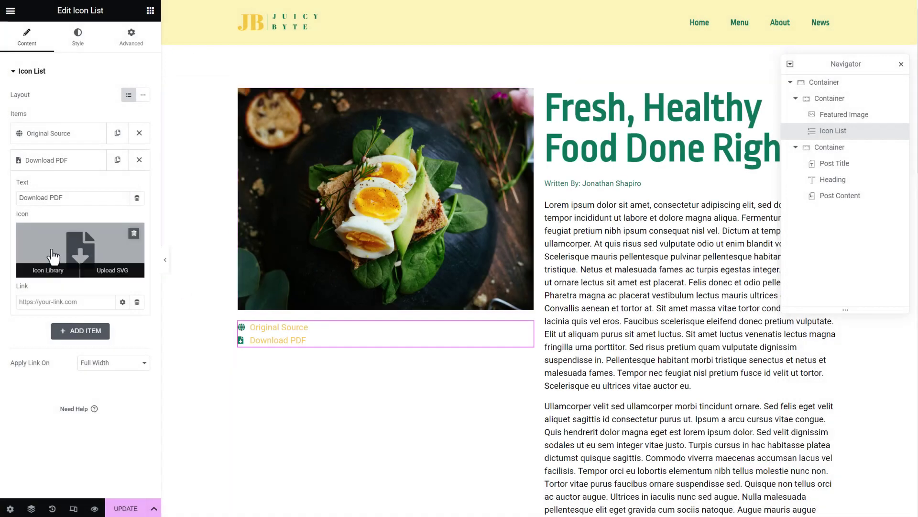
# Search the icon library for arrows and give the Download PDF item the outlined circle icon with a down arrow.
pyautogui.click(49, 263)
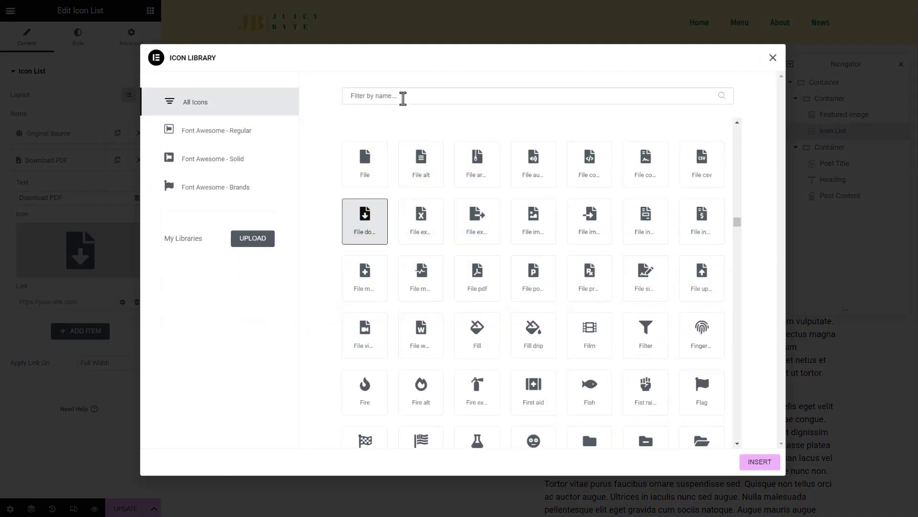
pyautogui.click(403, 98)
pyautogui.write('arrow')
pyautogui.click(373, 165)
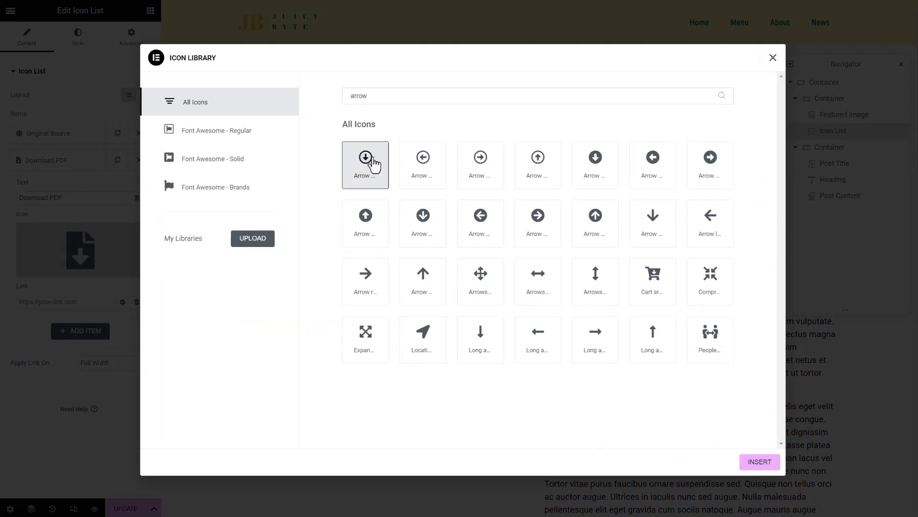
pyautogui.click(753, 461)
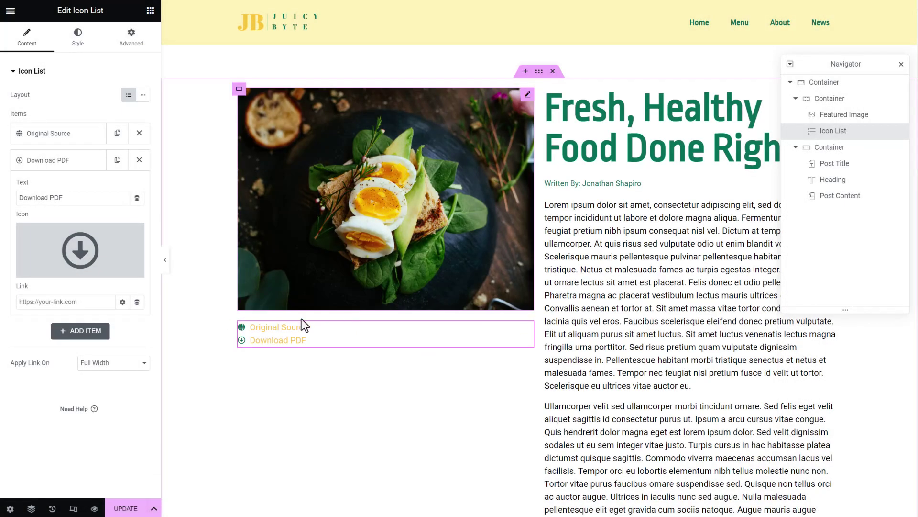
# Link the Original Source list item dynamically to the JetEngine custom field External Link.
pyautogui.moveTo(71, 241)
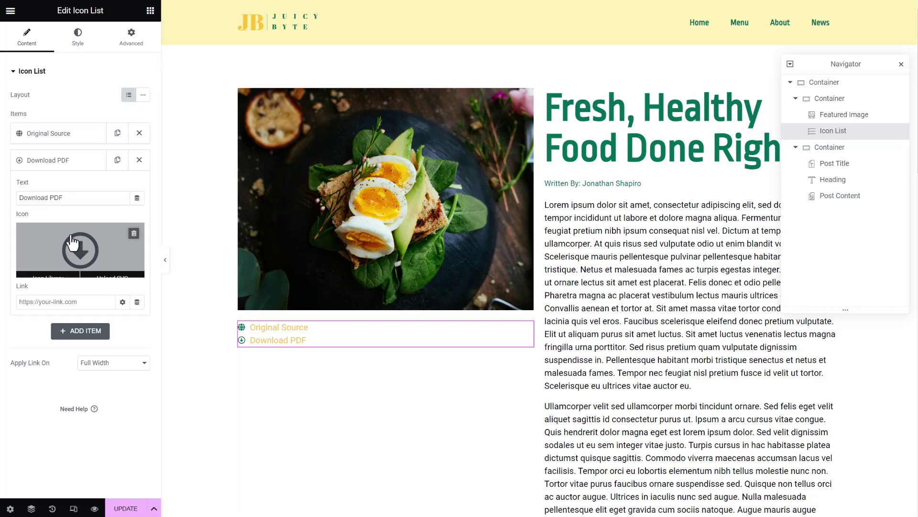
pyautogui.click(53, 141)
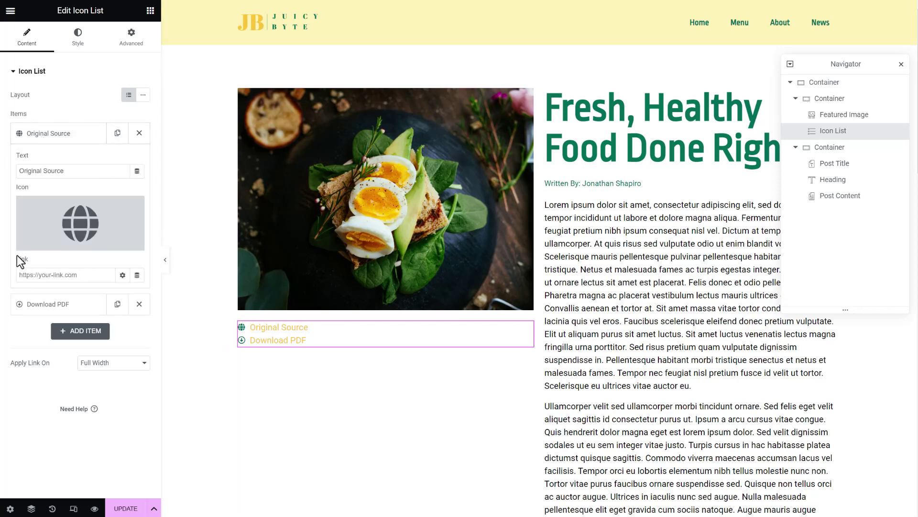
pyautogui.click(137, 275)
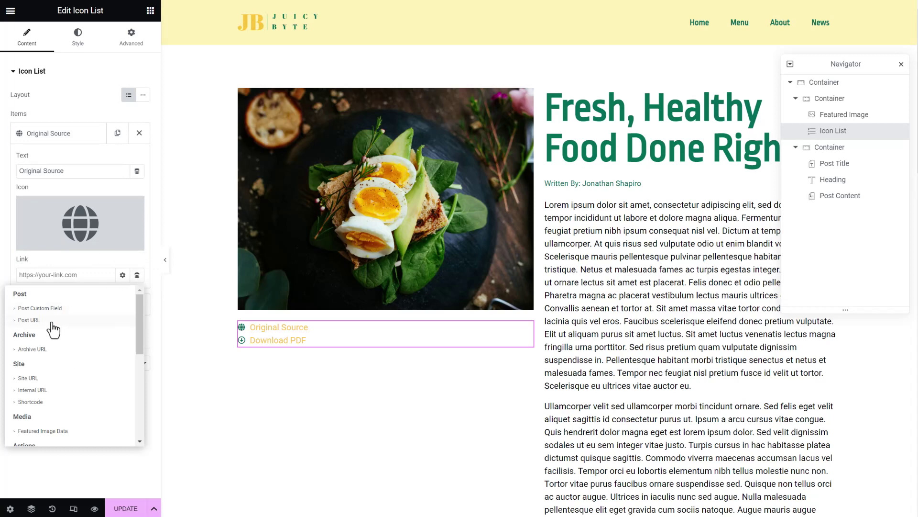
pyautogui.scroll(-5, 48, 354)
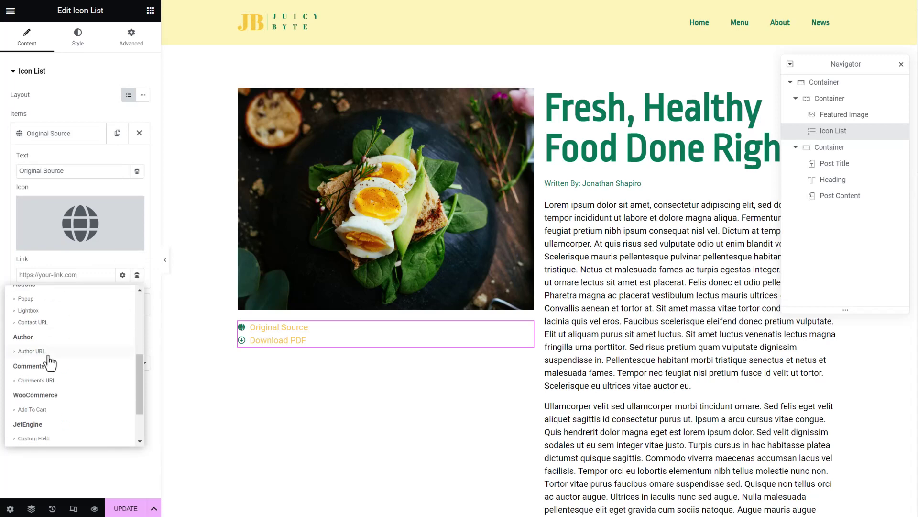
pyautogui.click(38, 386)
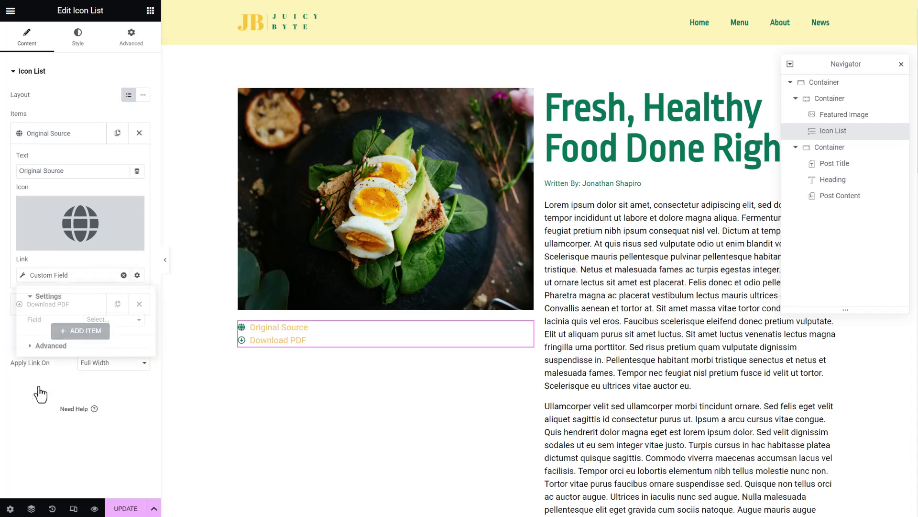
pyautogui.click(98, 319)
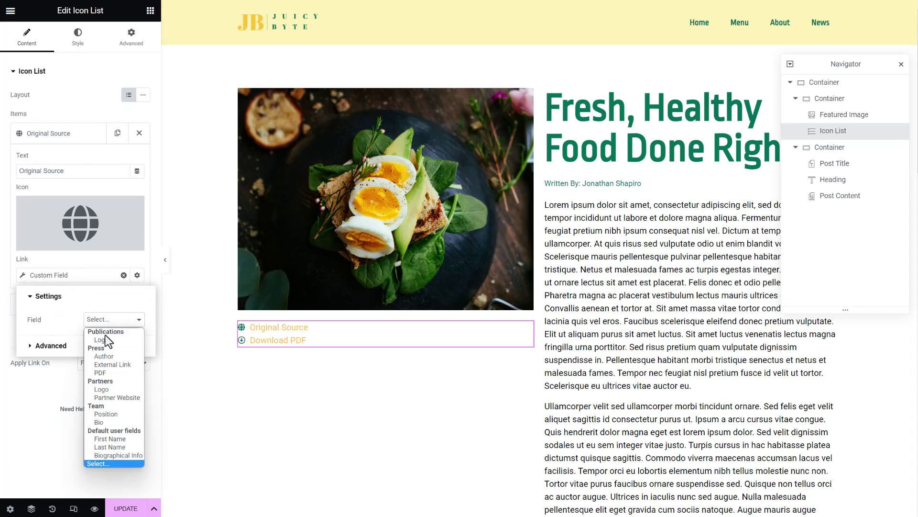
pyautogui.click(110, 365)
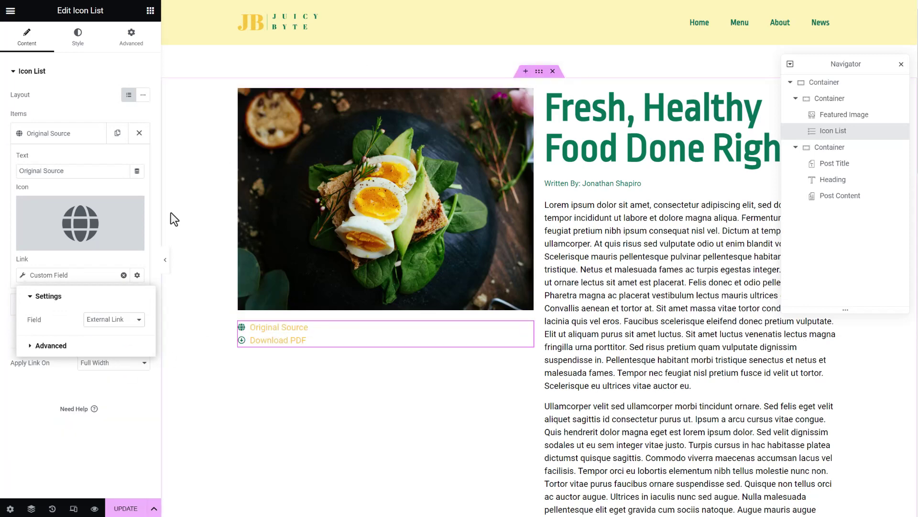
# Make the Original Source item's link open in a new window and collapse the item.
pyautogui.click(138, 278)
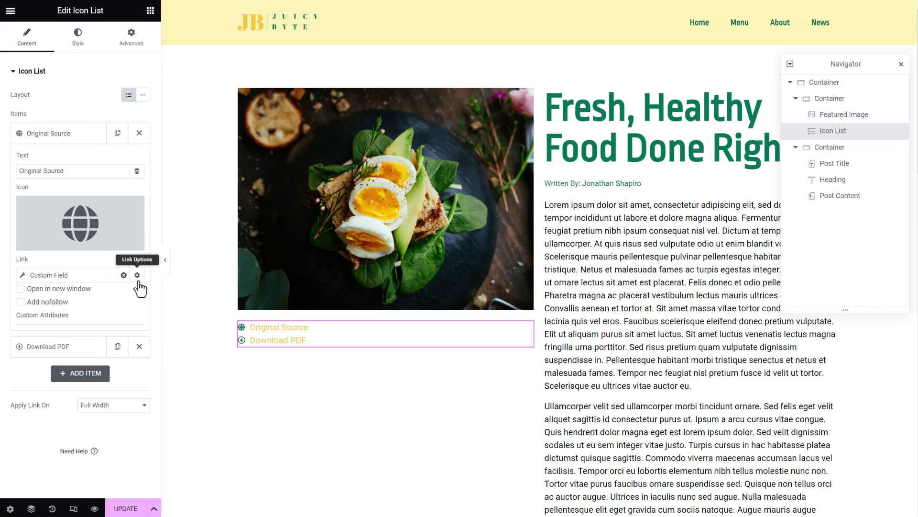
pyautogui.click(47, 292)
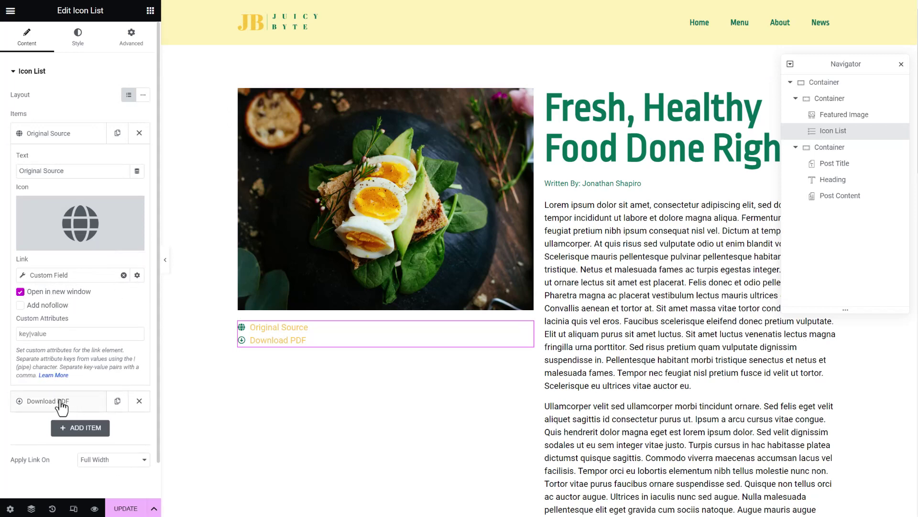
pyautogui.click(48, 134)
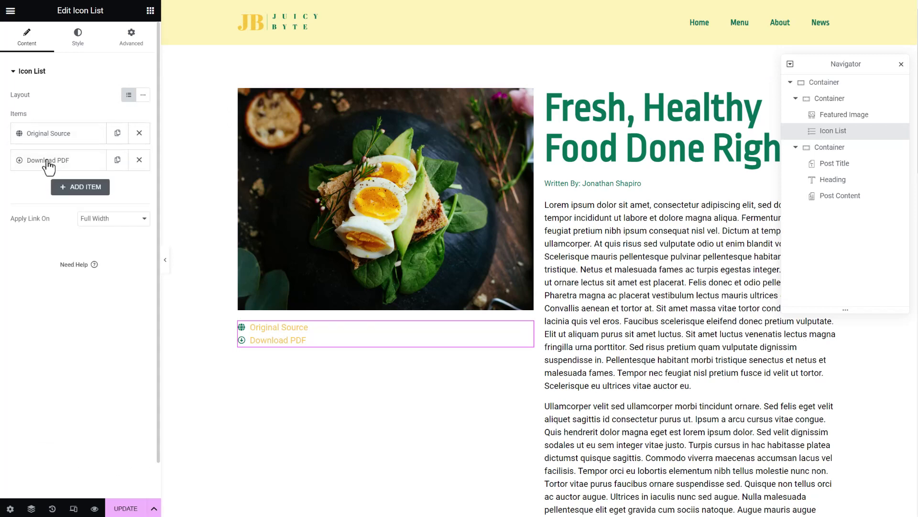
# Link the Download PDF list item dynamically to the JetEngine custom field PDF.
pyautogui.click(47, 161)
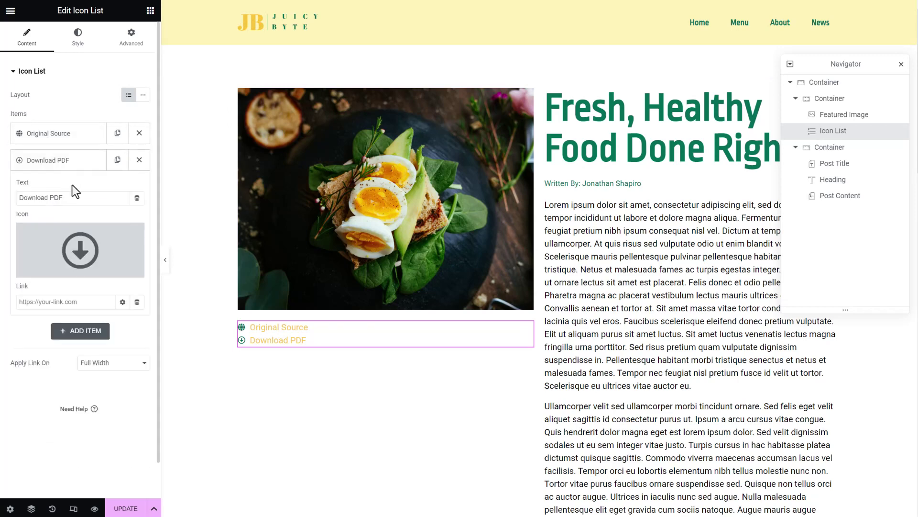
pyautogui.click(136, 309)
pyautogui.scroll(-5, 49, 409)
pyautogui.scroll(-2, 45, 410)
pyautogui.click(39, 379)
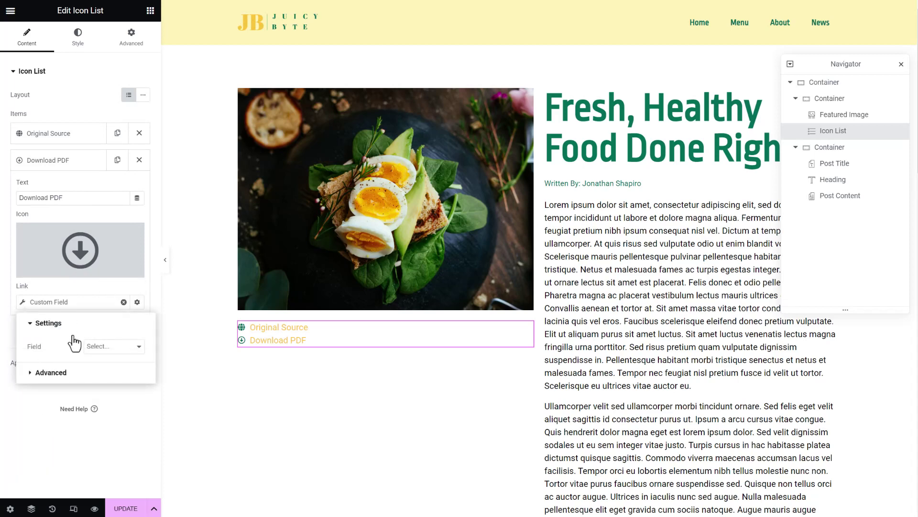
pyautogui.click(114, 347)
pyautogui.click(105, 400)
pyautogui.click(8, 283)
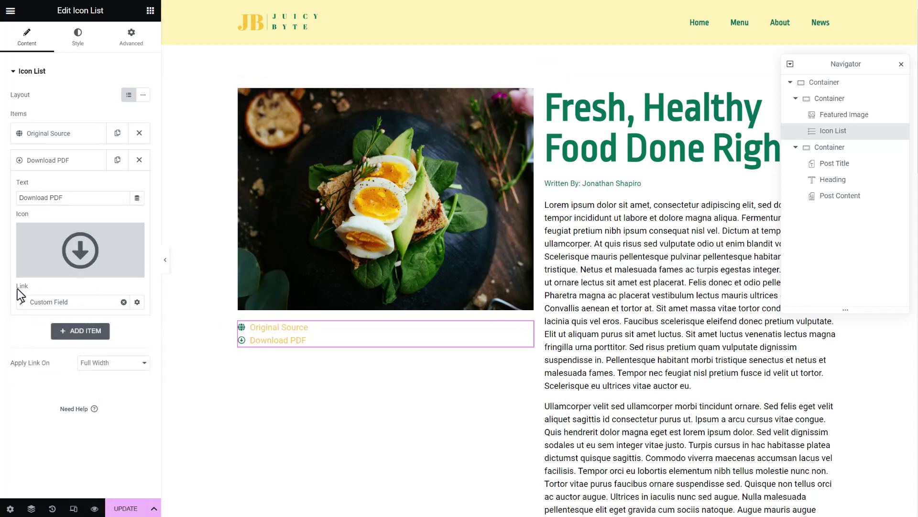
# Make the Download PDF item's link open in a new window and update the template.
pyautogui.click(137, 302)
pyautogui.click(47, 318)
pyautogui.scroll(-1, 133, 455)
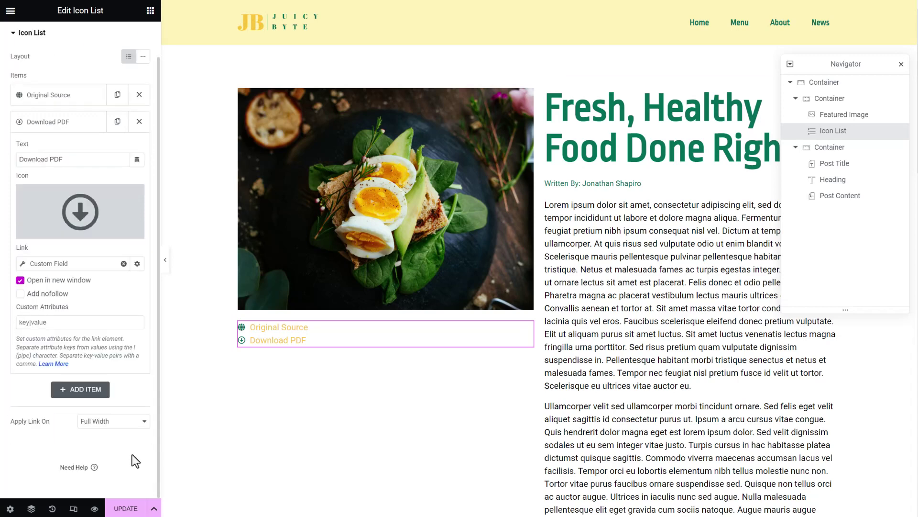
pyautogui.scroll(1, 117, 434)
pyautogui.click(134, 508)
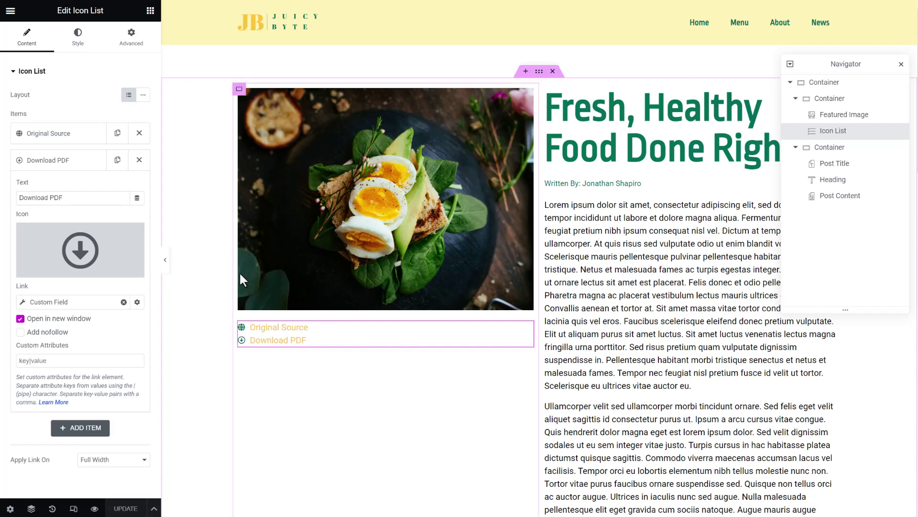
# Set the icon list's space between items to 5 px and its icon size to 20 px.
pyautogui.click(78, 39)
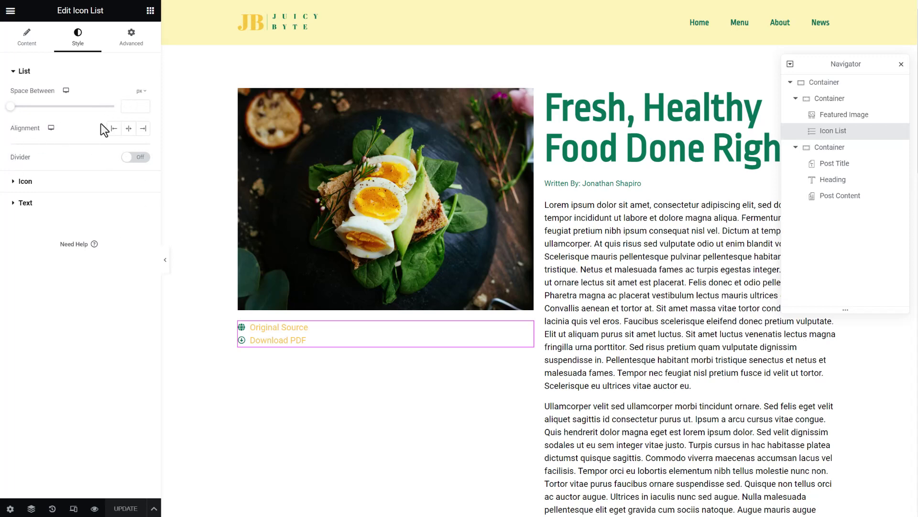
pyautogui.write('5')
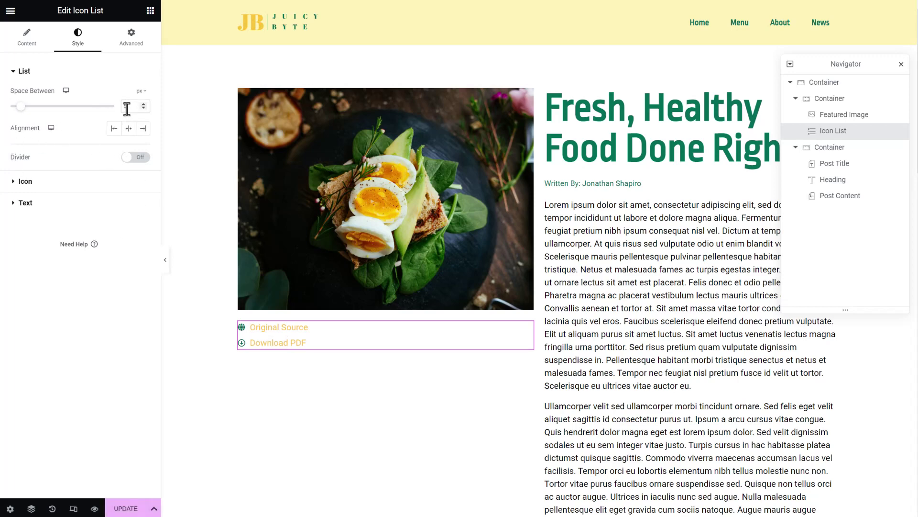
pyautogui.click(25, 181)
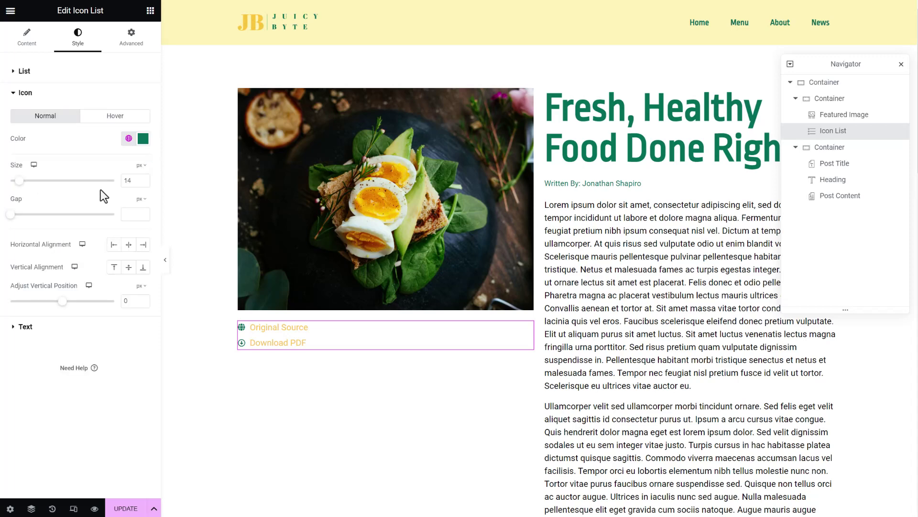
pyautogui.write('20')
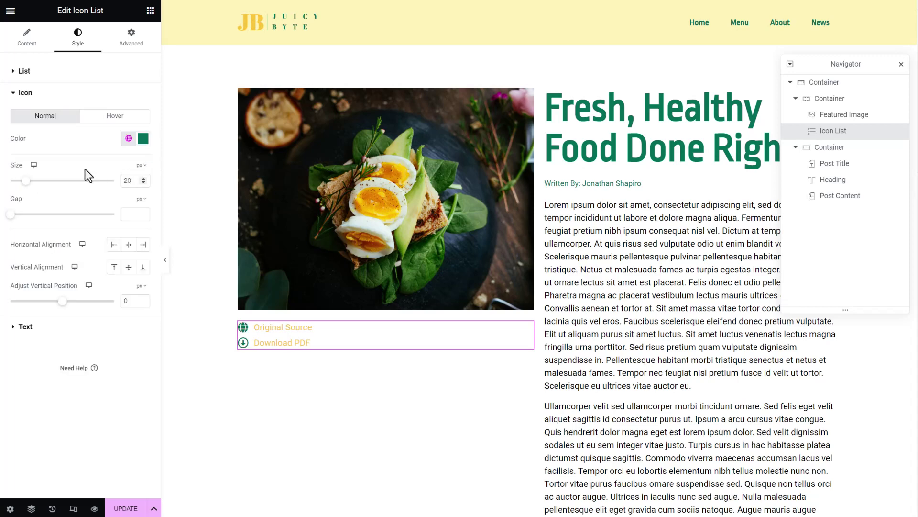
# Apply the green global color to the icon list's text and update the template.
pyautogui.click(53, 326)
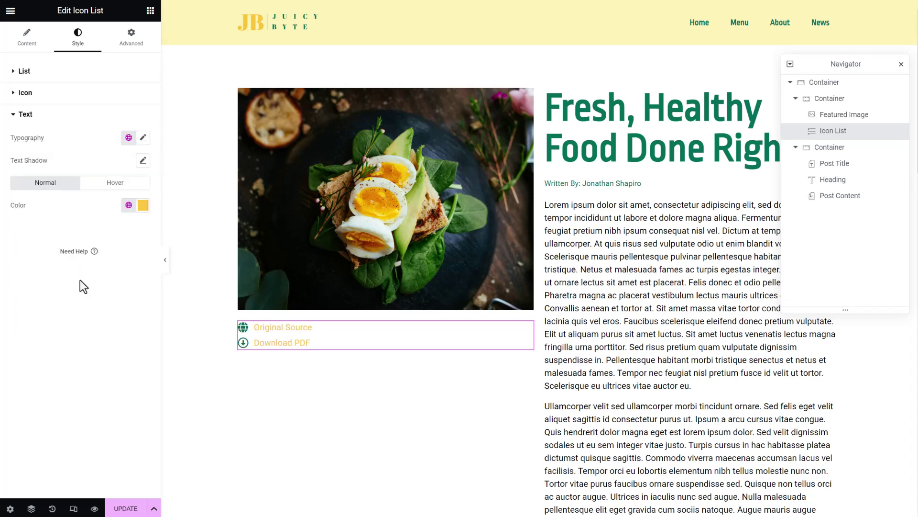
pyautogui.click(128, 206)
pyautogui.click(32, 258)
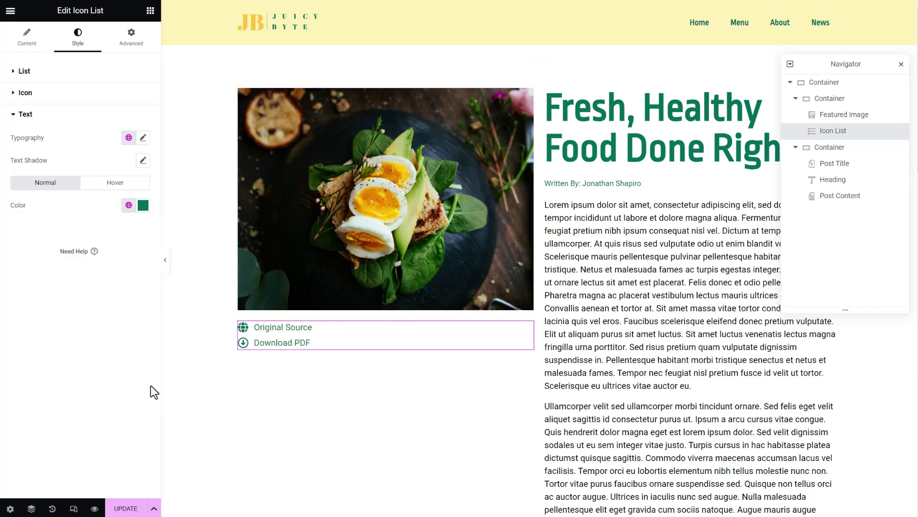
pyautogui.click(127, 508)
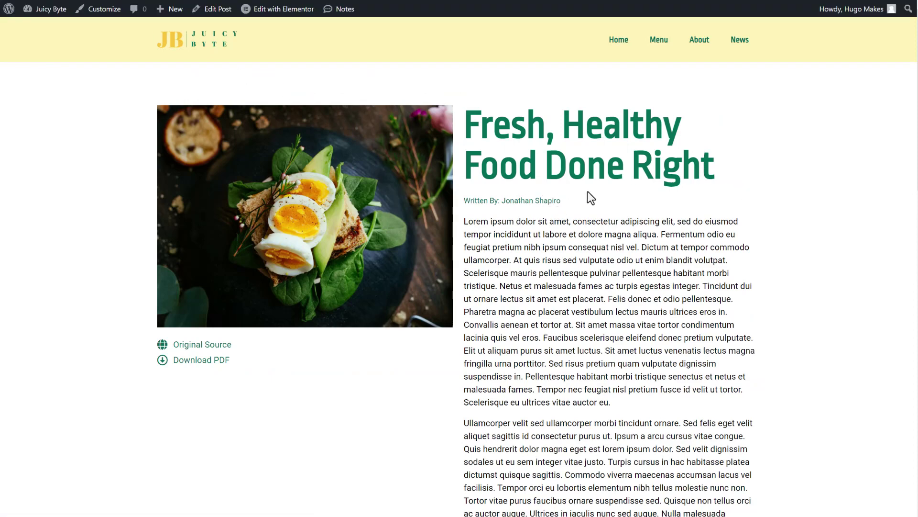
pyautogui.moveTo(734, 176); pyautogui.dragTo(469, 111)
pyautogui.click(472, 117)
pyautogui.moveTo(454, 110); pyautogui.dragTo(566, 104)
pyautogui.click(458, 108)
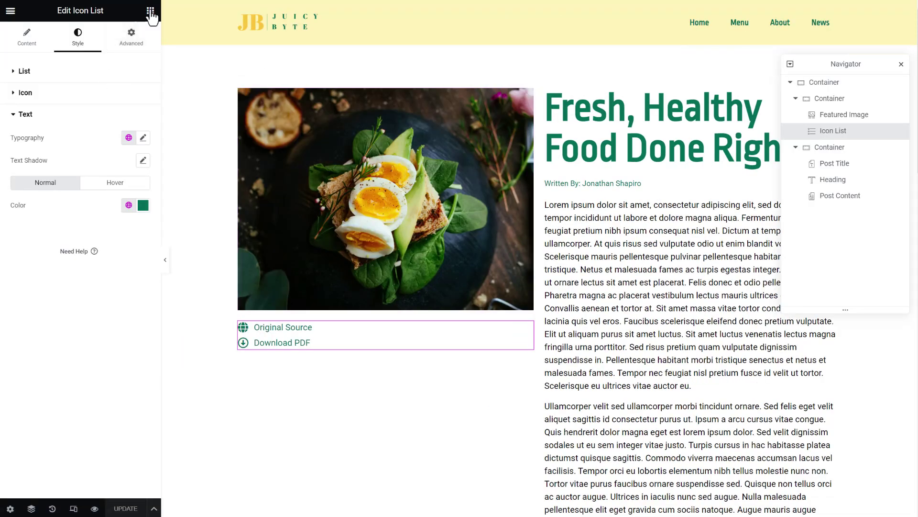
# Find the Image widget and add it above the Post Title in the second inner container.
pyautogui.click(150, 11)
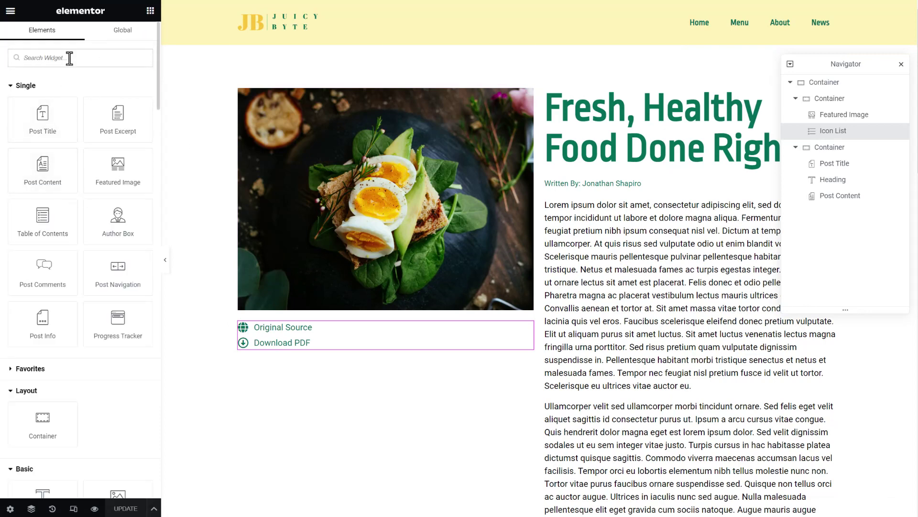
pyautogui.write('image')
pyautogui.moveTo(17, 119); pyautogui.dragTo(619, 105)
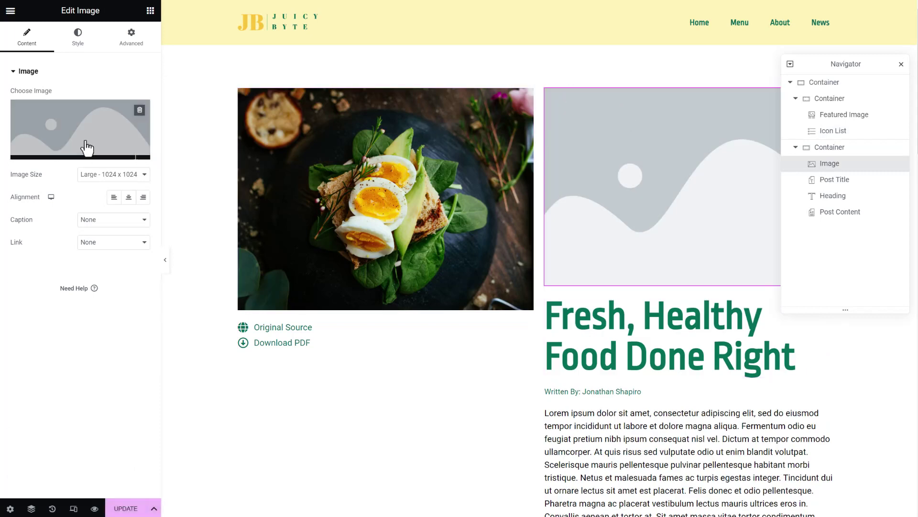
# Use the JetEngine Term Image as the image source, with taxonomy Publications and meta field "logo".
pyautogui.click(143, 150)
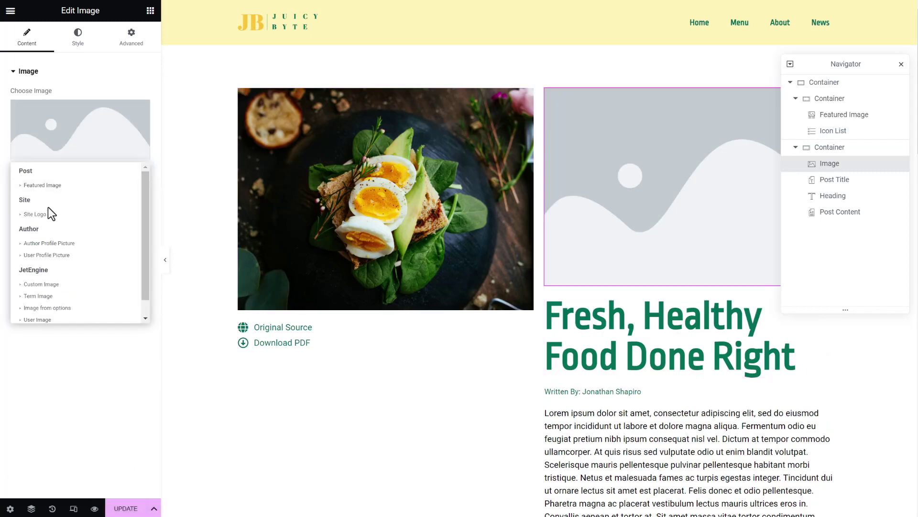
pyautogui.scroll(-1, 41, 287)
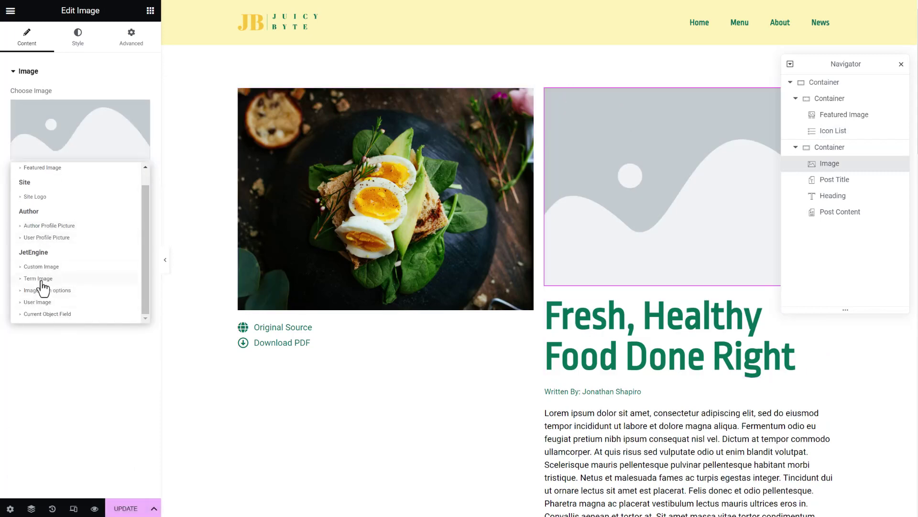
pyautogui.click(42, 282)
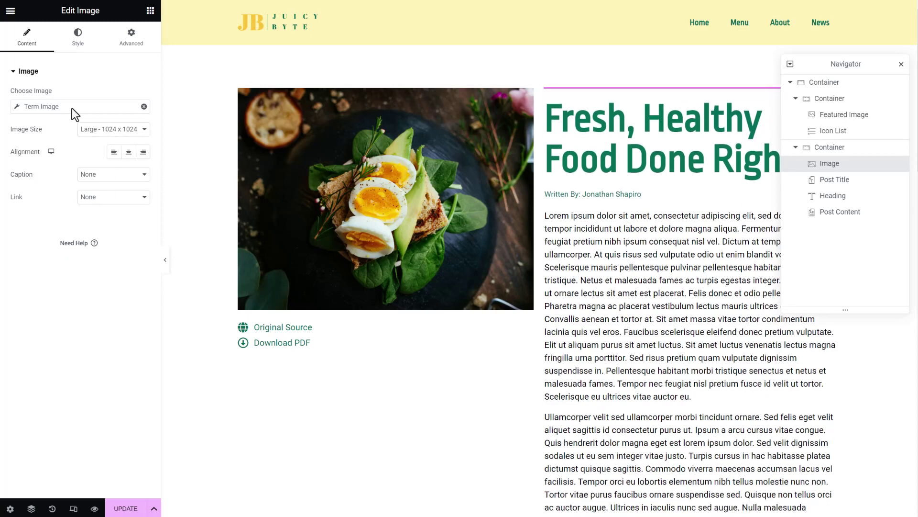
pyautogui.click(72, 108)
pyautogui.click(101, 152)
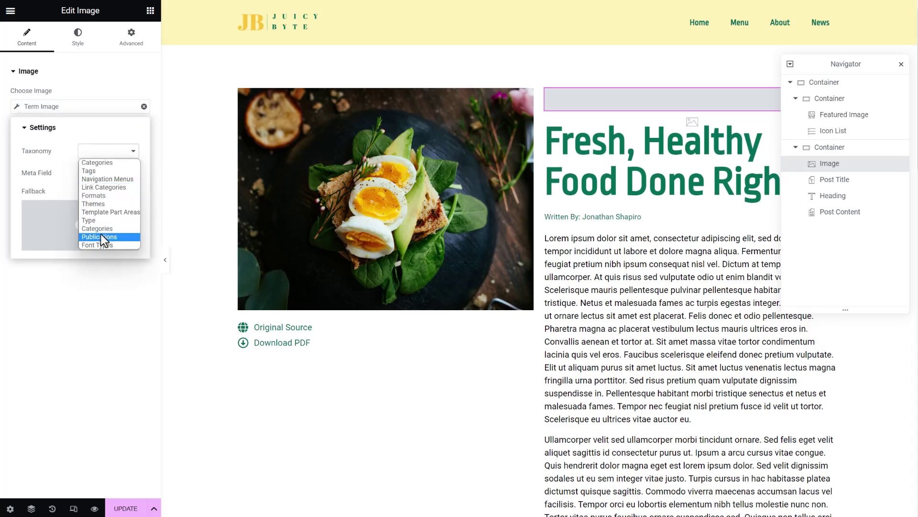
pyautogui.click(108, 240)
pyautogui.click(110, 172)
pyautogui.write('logo')
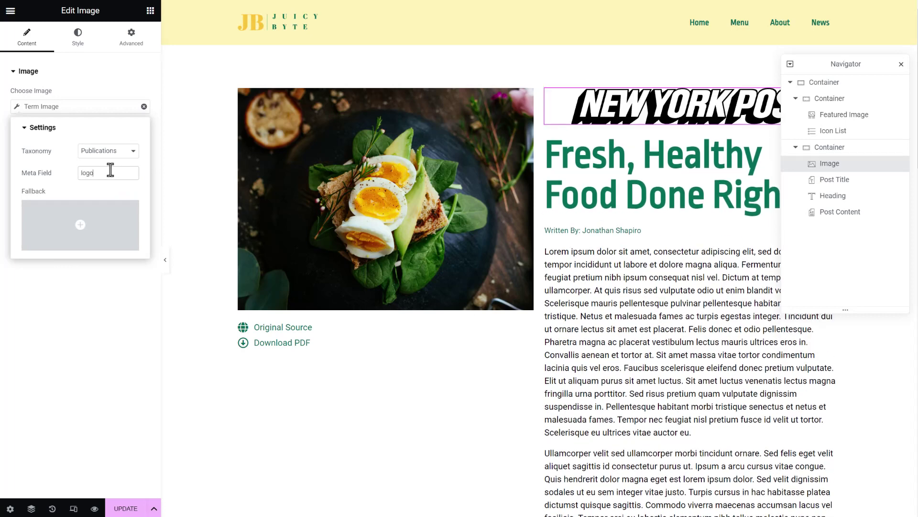
# Set the publication logo image's width and max width to 50%.
pyautogui.click(82, 43)
pyautogui.click(127, 105)
pyautogui.write('50')
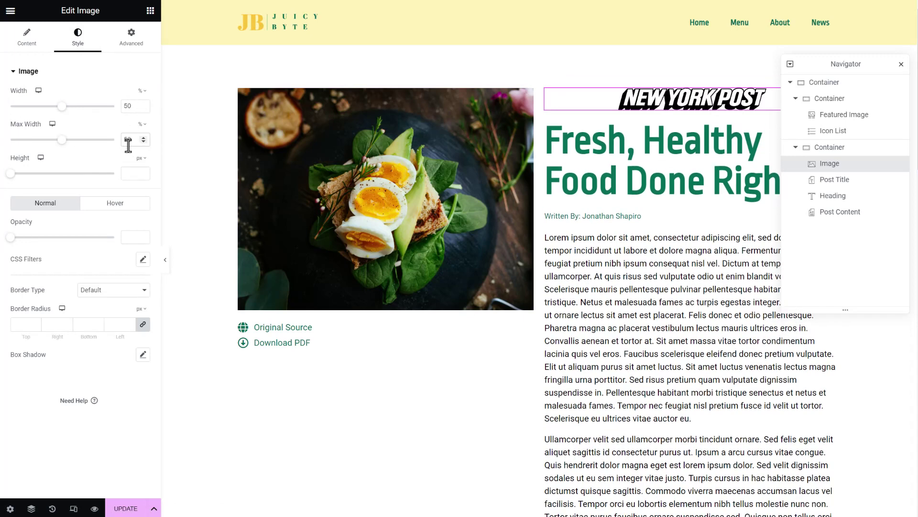
pyautogui.click(135, 176)
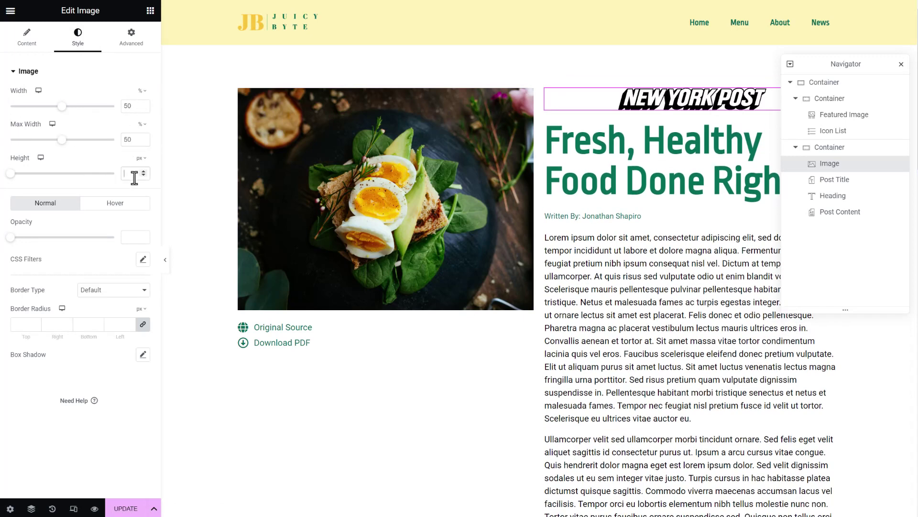
# Align the publication logo left, update the template and reload the live article page.
pyautogui.click(28, 38)
pyautogui.click(114, 154)
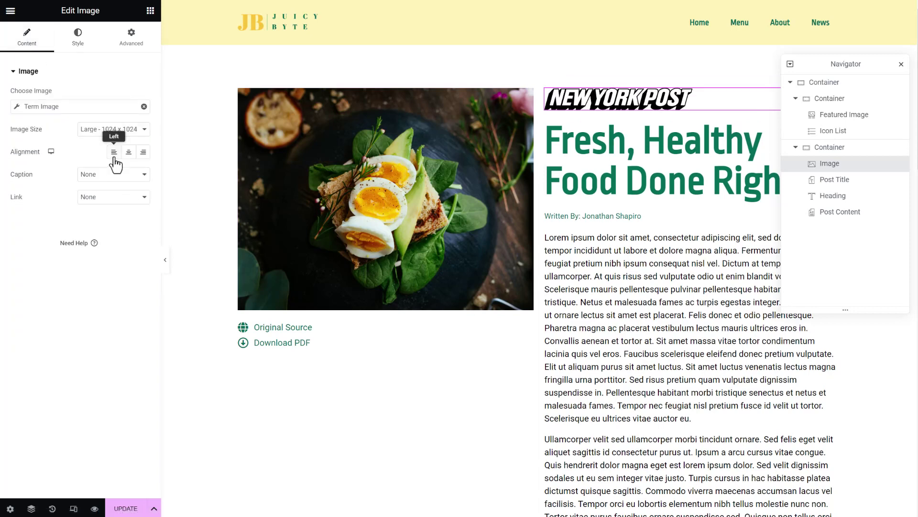
pyautogui.click(127, 507)
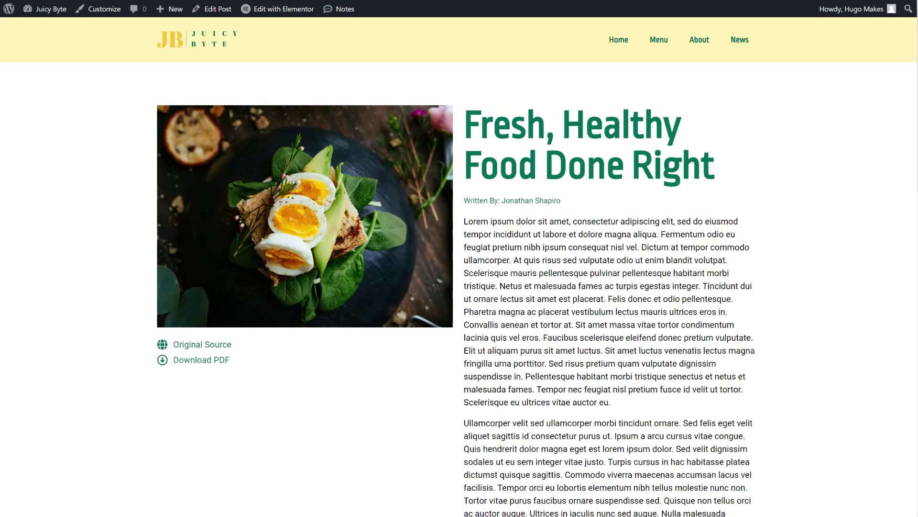
pyautogui.press('F5')
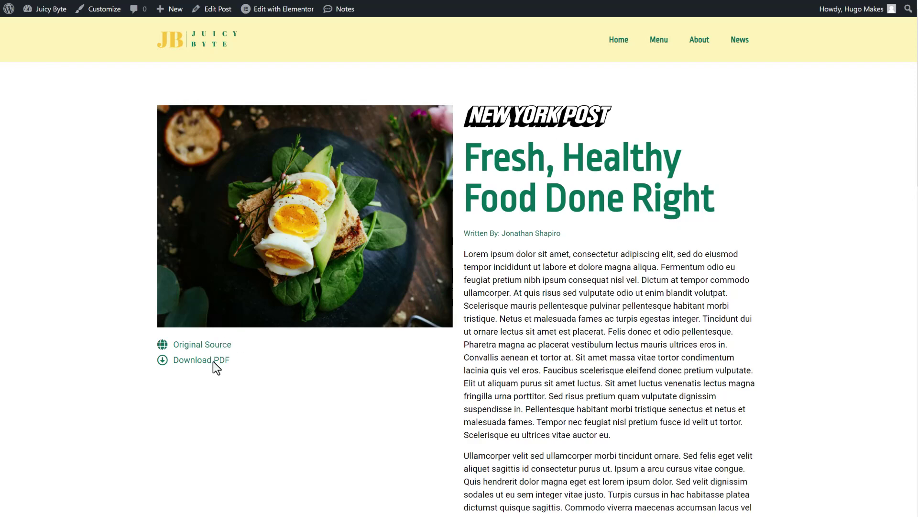
pyautogui.moveTo(228, 360)
pyautogui.mouseDown()
pyautogui.moveTo(170, 356)
pyautogui.moveTo(242, 369)
pyautogui.mouseUp()
pyautogui.click(178, 361)
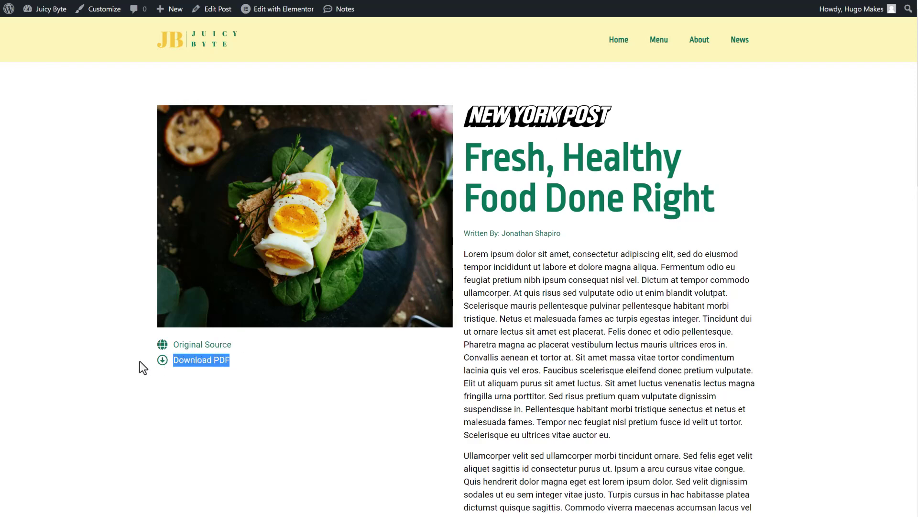
pyautogui.moveTo(234, 360); pyautogui.dragTo(163, 360)
pyautogui.click(179, 359)
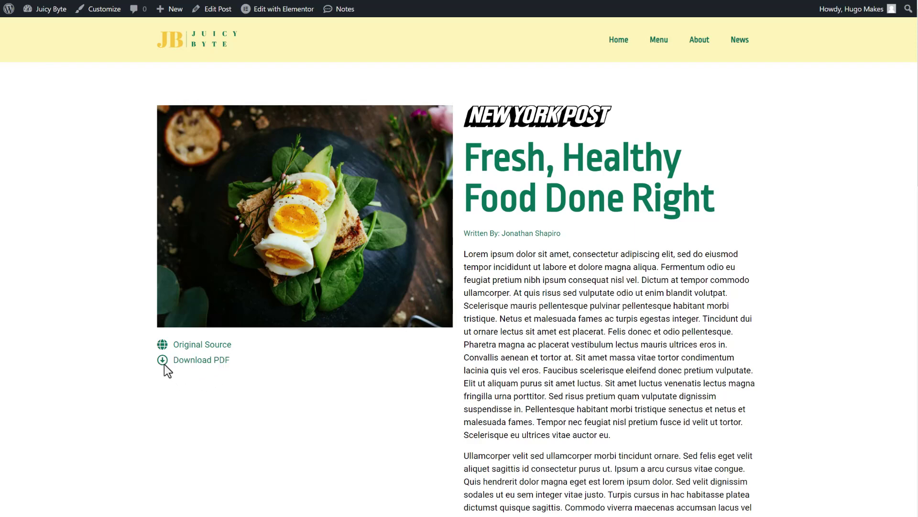
pyautogui.moveTo(165, 364); pyautogui.dragTo(246, 364)
pyautogui.click(233, 359)
pyautogui.moveTo(232, 360); pyautogui.dragTo(164, 361)
pyautogui.click(244, 364)
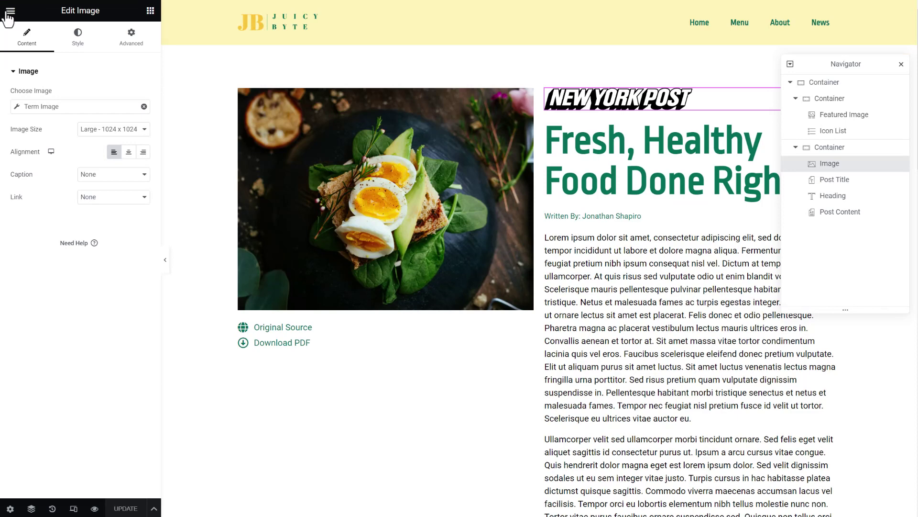
pyautogui.click(8, 13)
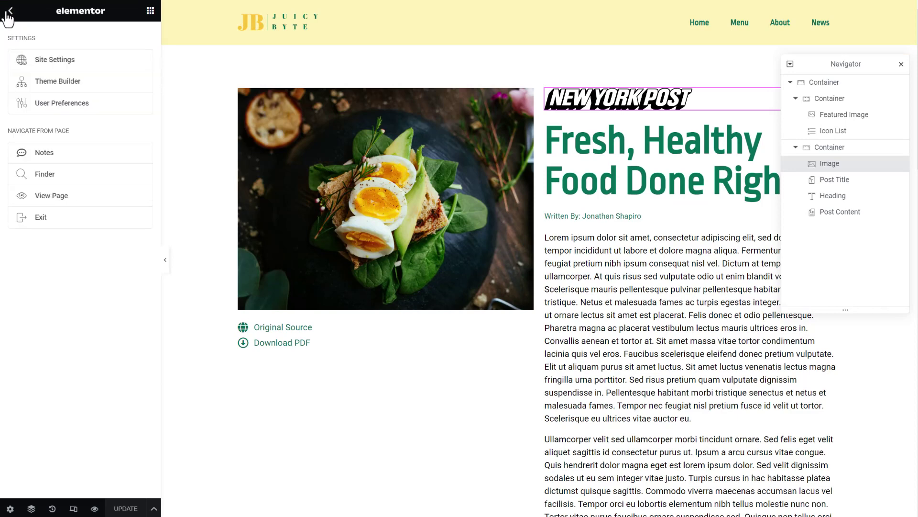
pyautogui.rightClick(53, 198)
pyautogui.rightClick(34, 221)
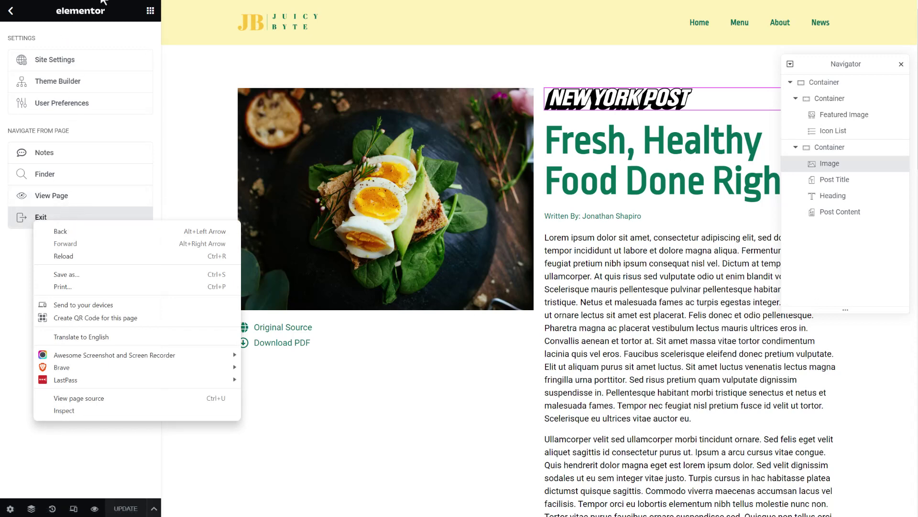
pyautogui.click(40, 216)
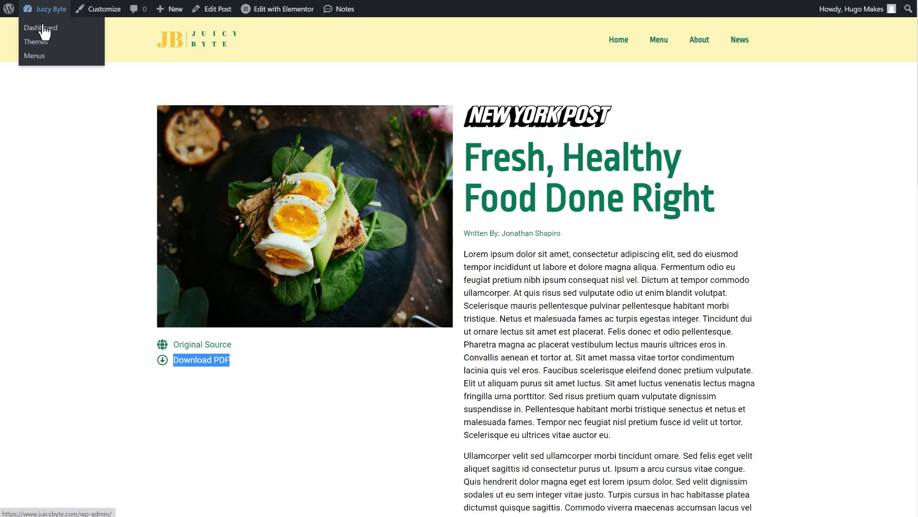
# Open the WordPress dashboard in a new tab, enable JetEngine's Dynamic Visibility for Widgets and Sections module, and reload the template editor.
pyautogui.rightClick(40, 27)
pyautogui.click(66, 37)
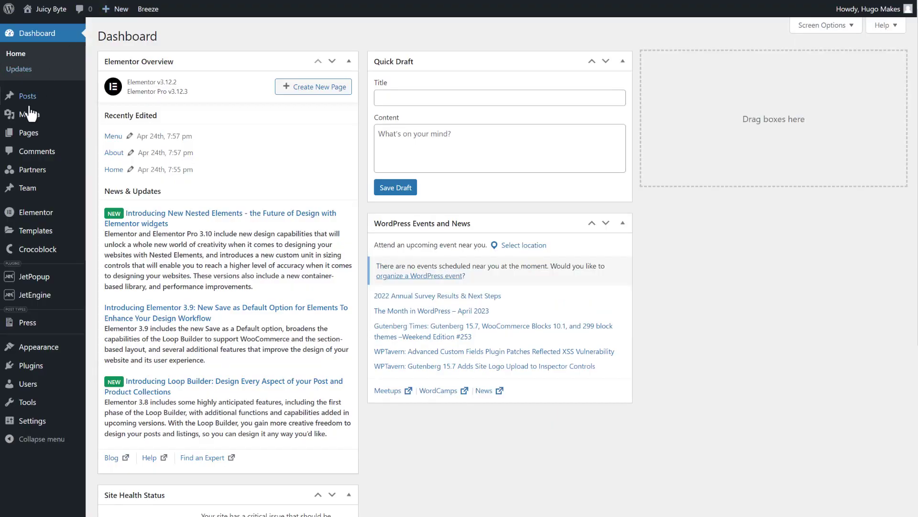
pyautogui.moveTo(38, 297)
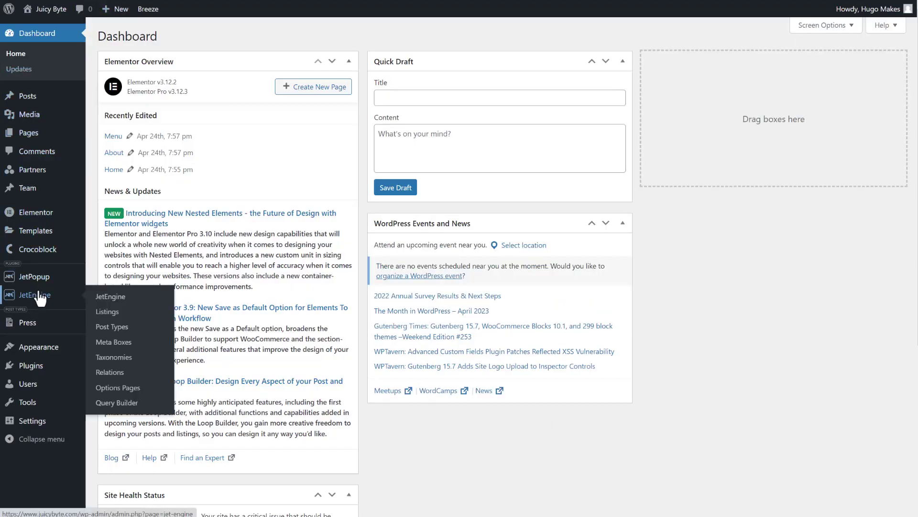
pyautogui.click(109, 296)
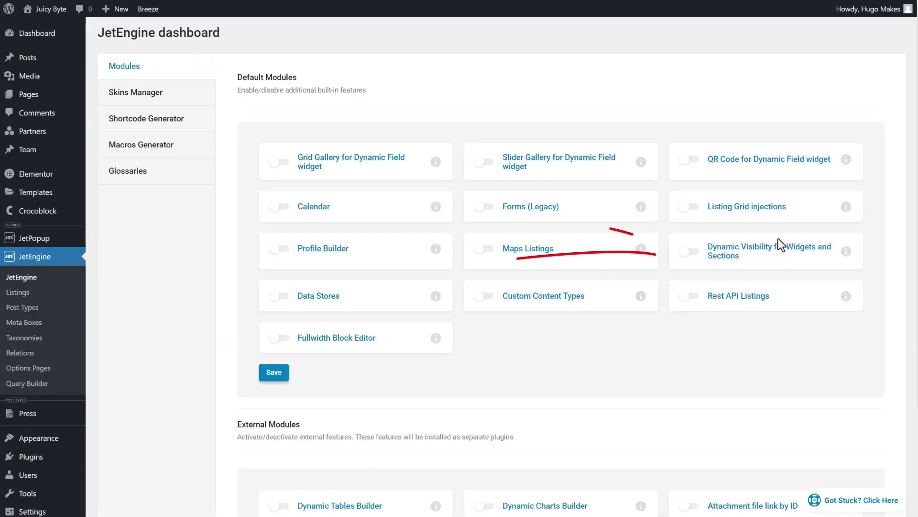
pyautogui.click(687, 252)
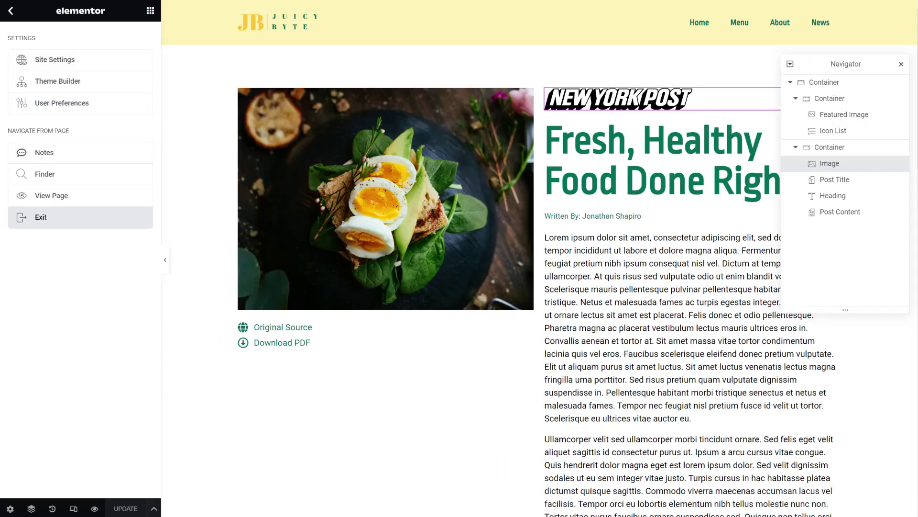
pyautogui.press('F5')
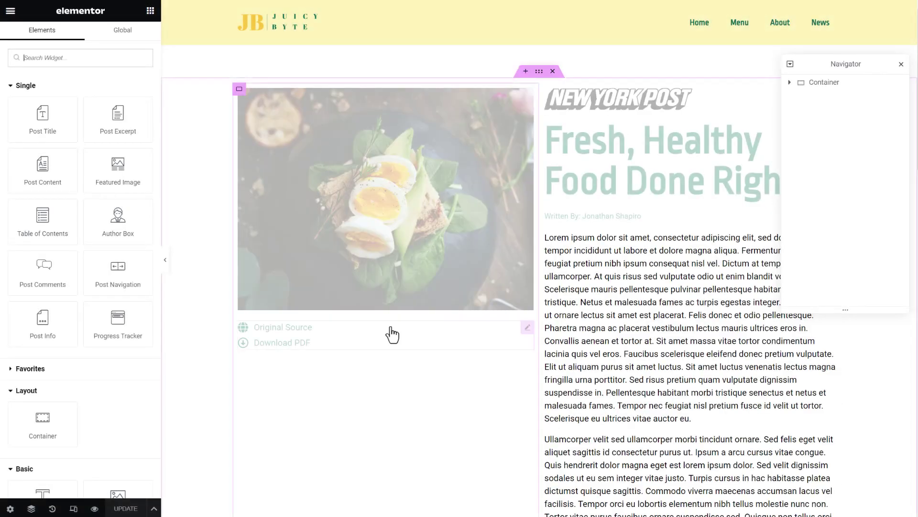
# Inspect the advanced settings of the icon list below the featured image for the Dynamic Visibility section.
pyautogui.click(401, 338)
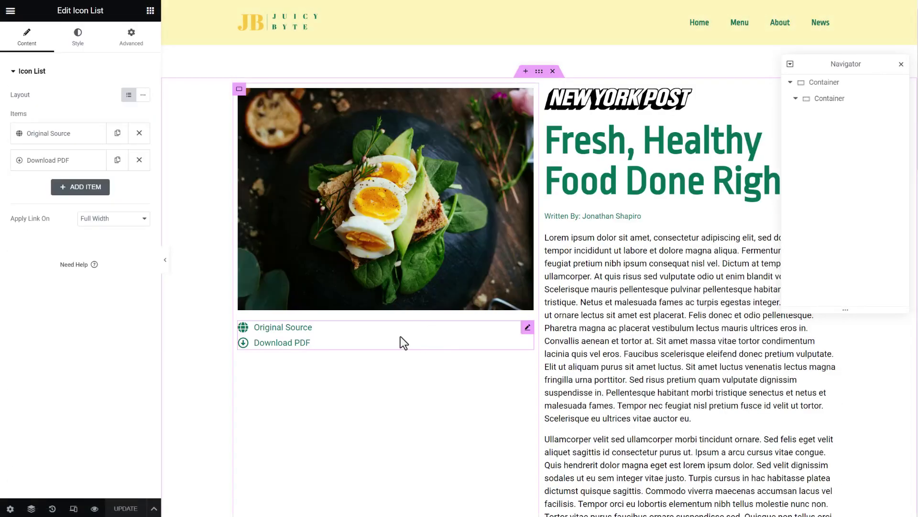
pyautogui.click(132, 42)
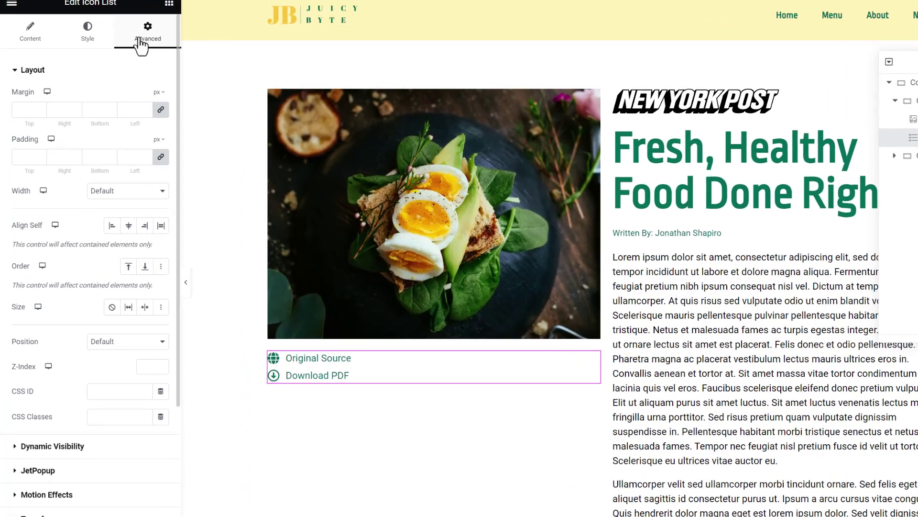
pyautogui.scroll(-3, 54, 377)
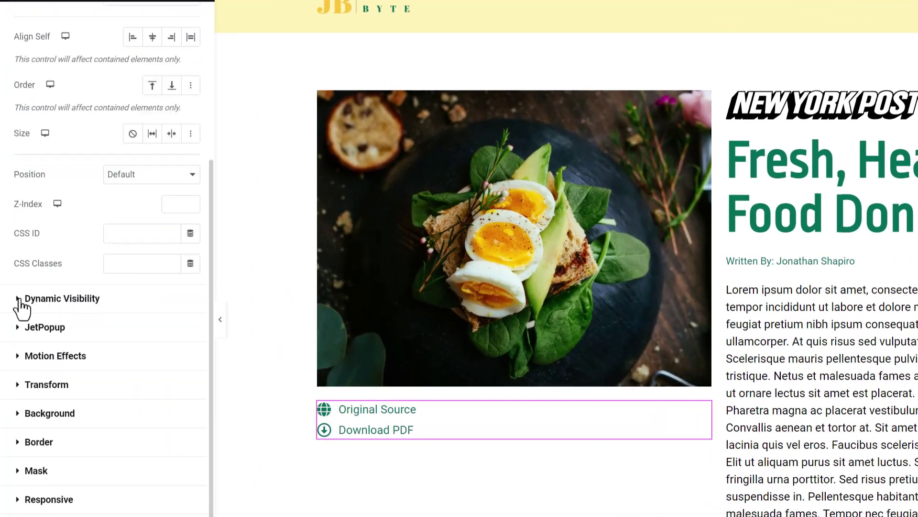
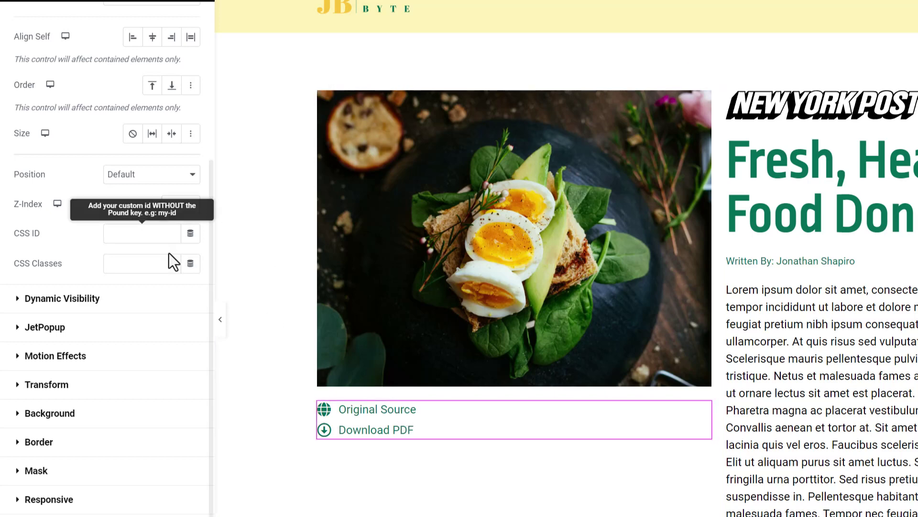
pyautogui.scroll(5, 174, 143)
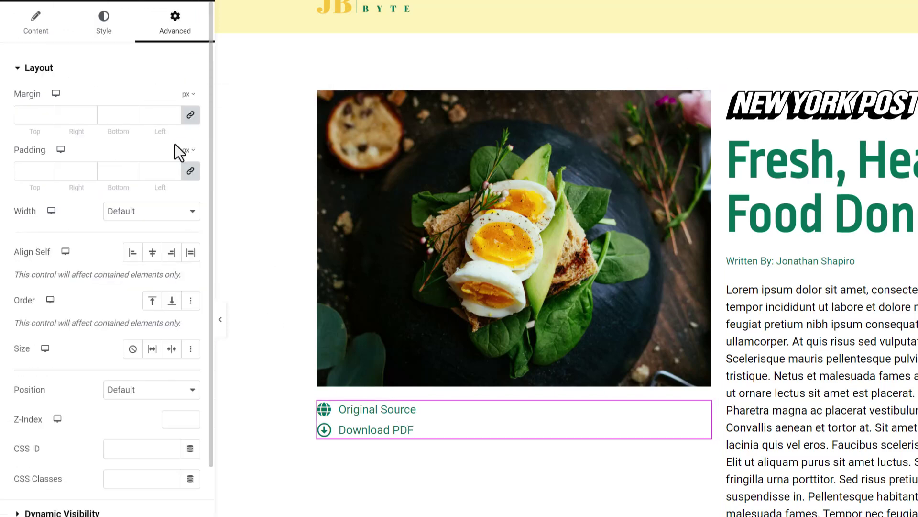
# Duplicate the icon list, keeping only Original Source in the first list and only Download PDF in the copy.
pyautogui.click(41, 29)
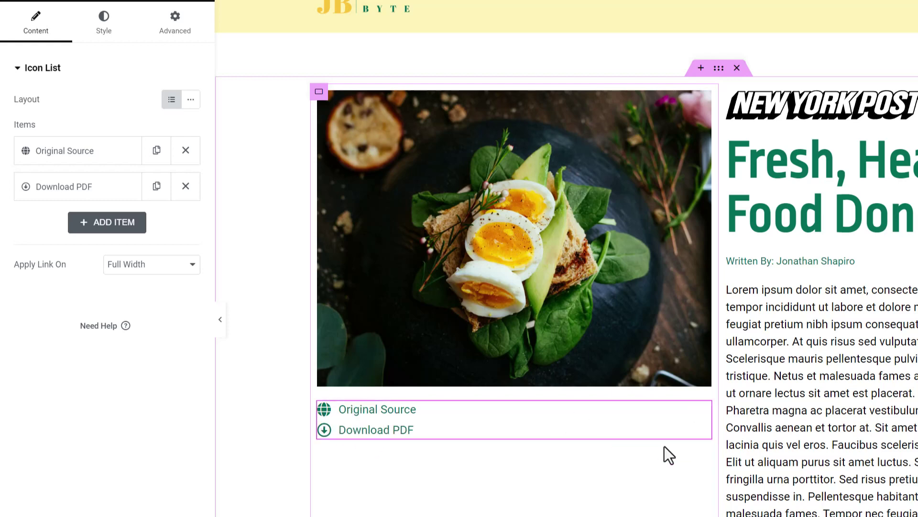
pyautogui.rightClick(704, 413)
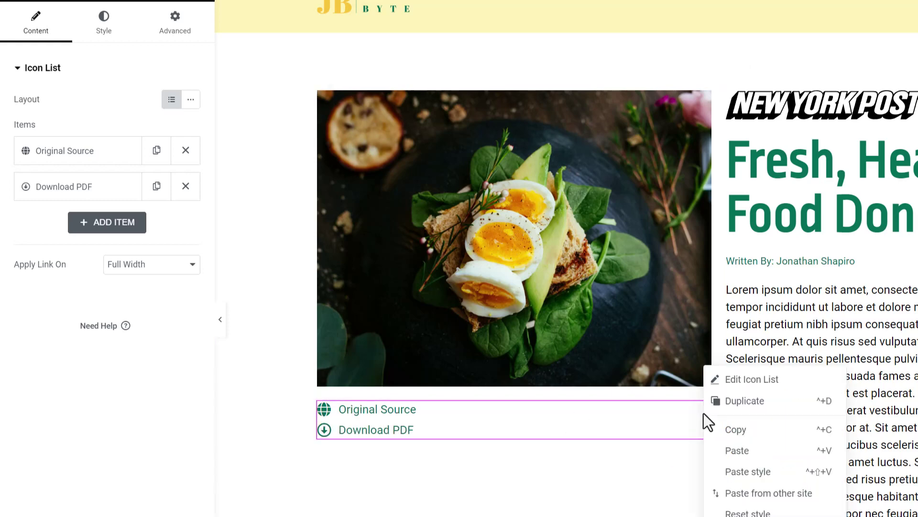
pyautogui.click(740, 401)
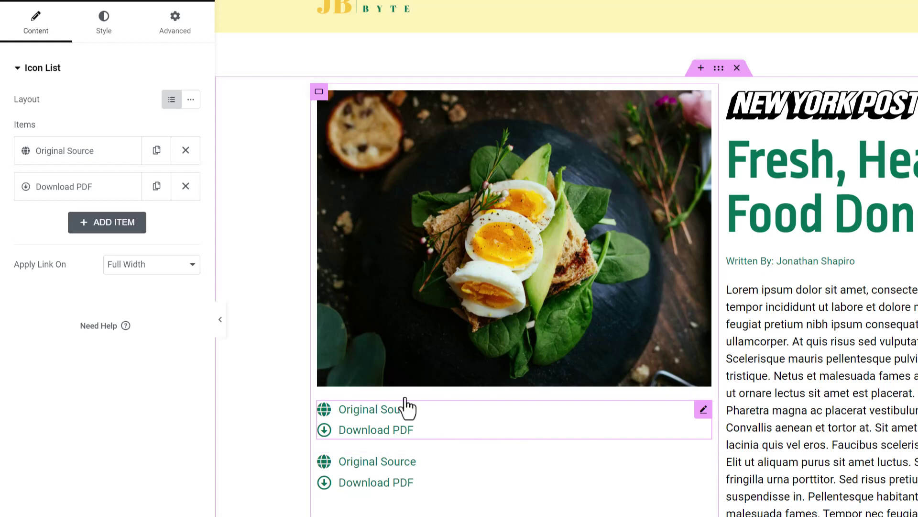
pyautogui.click(185, 186)
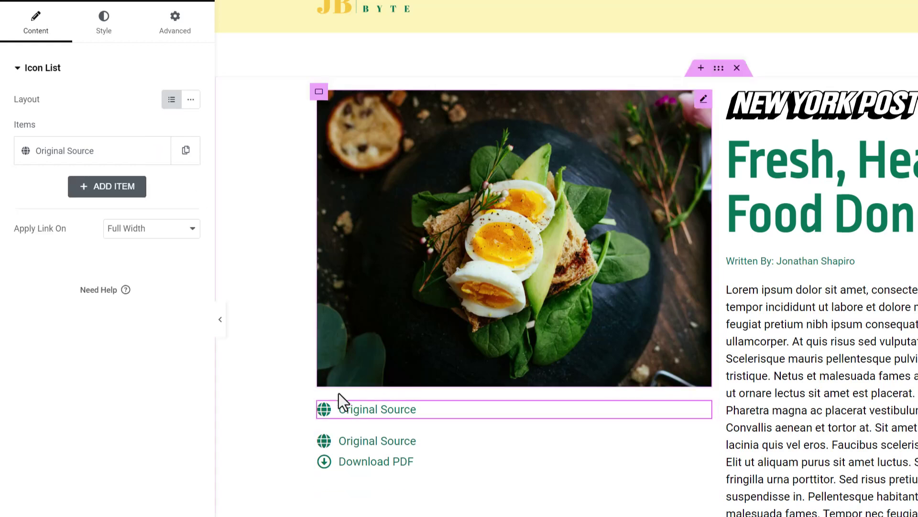
pyautogui.click(417, 460)
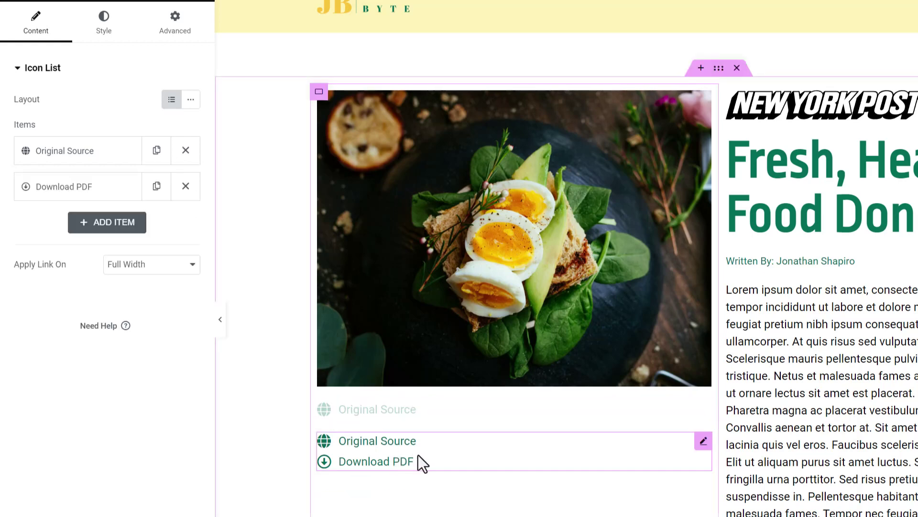
pyautogui.click(187, 151)
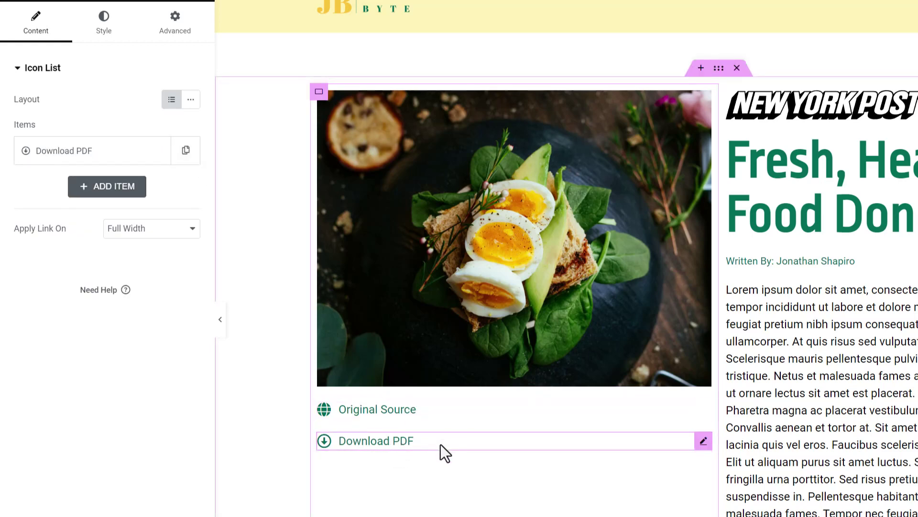
# Set the Download PDF icon list's margin to -10 px at the top and 0 on the other sides.
pyautogui.click(177, 30)
pyautogui.click(22, 115)
pyautogui.write('0')
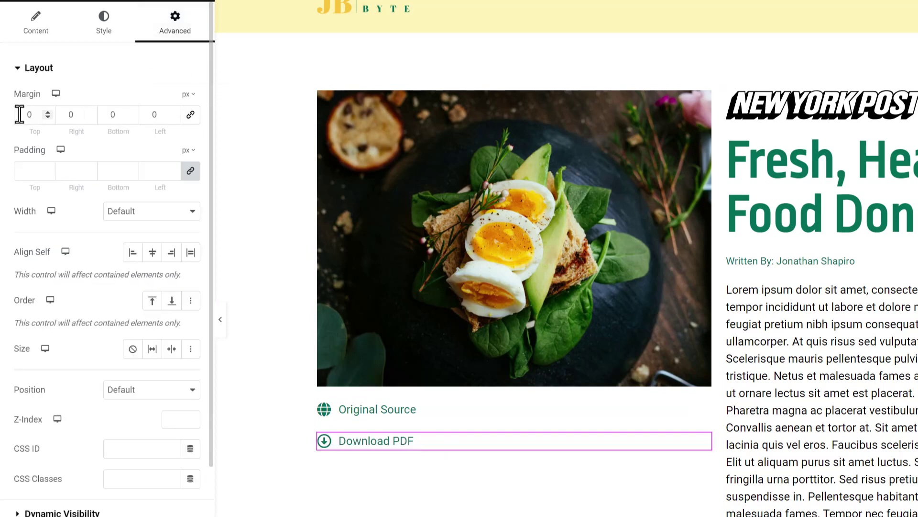
pyautogui.write('-100')
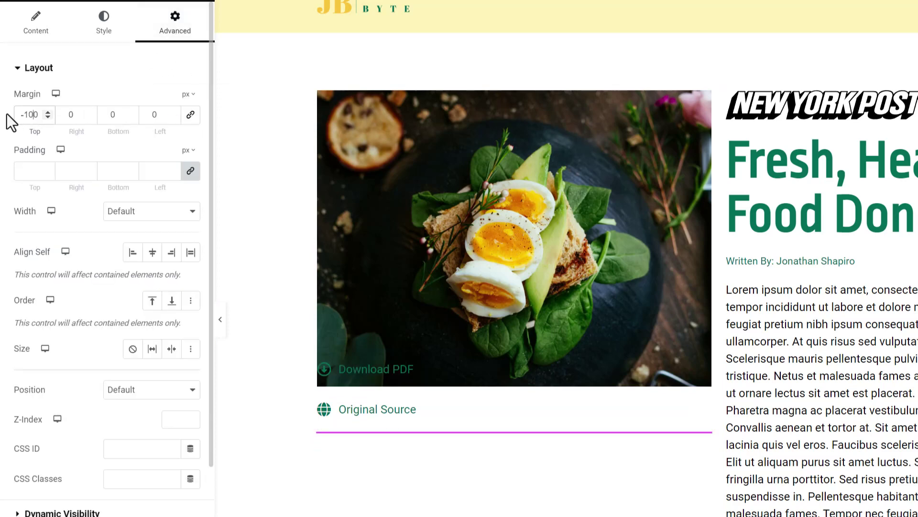
pyautogui.press('BackSpace')
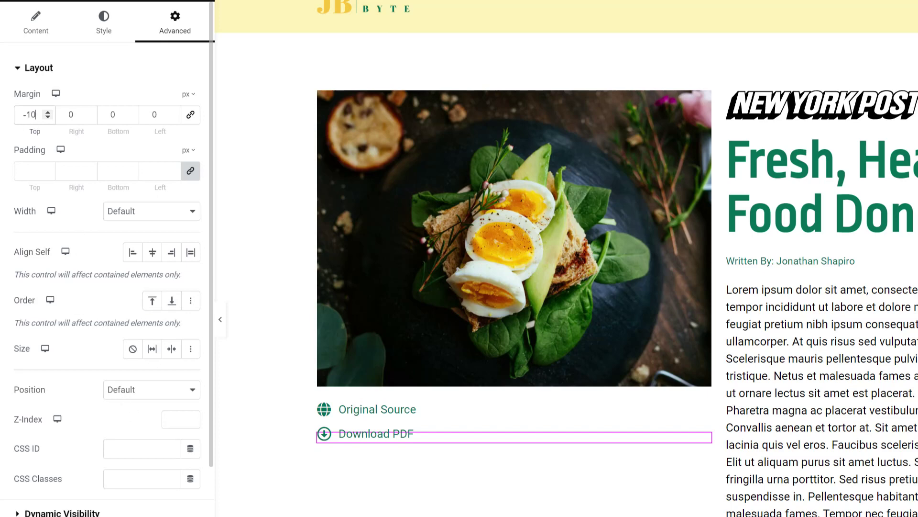
# Enable Dynamic Visibility on the Original Source icon list.
pyautogui.click(410, 421)
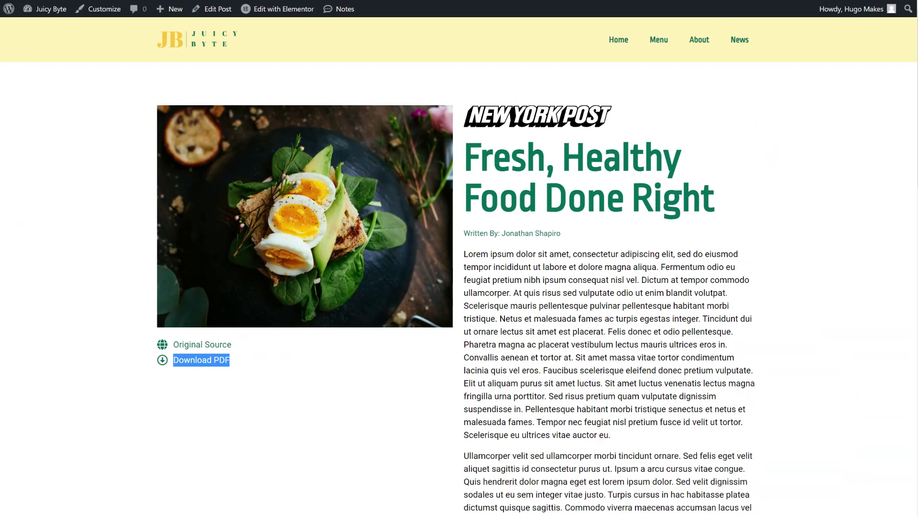
pyautogui.press('F5')
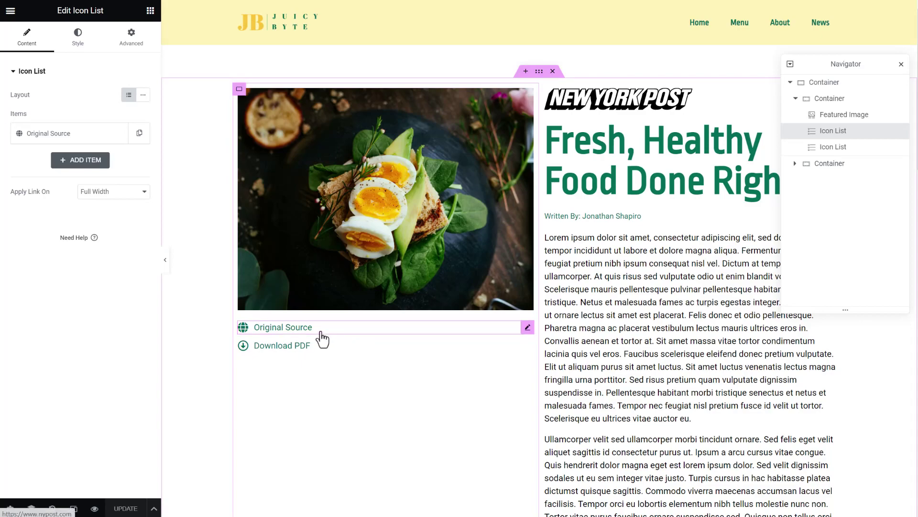
pyautogui.click(129, 40)
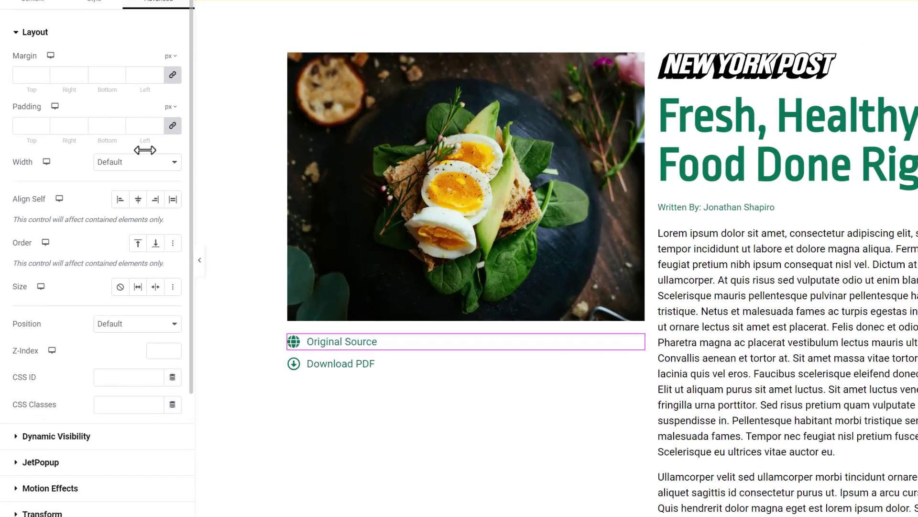
pyautogui.scroll(-5, 103, 296)
pyautogui.click(37, 232)
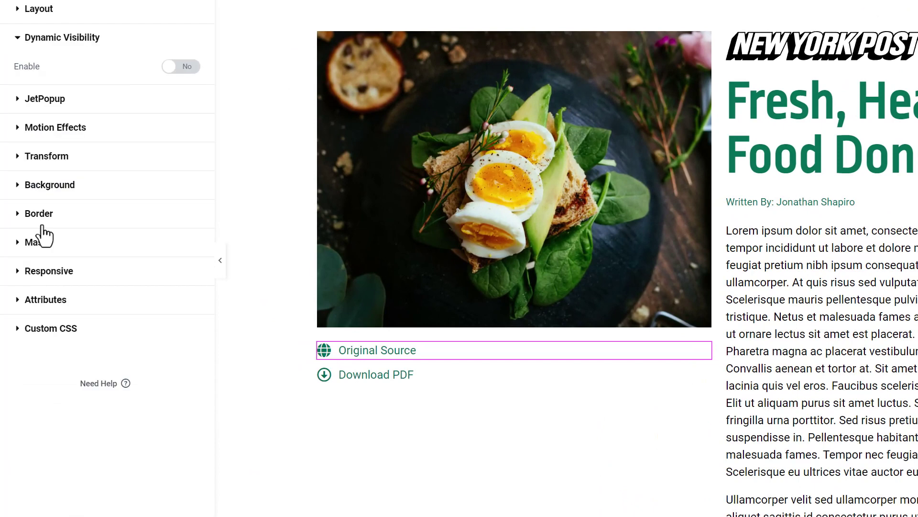
pyautogui.click(175, 70)
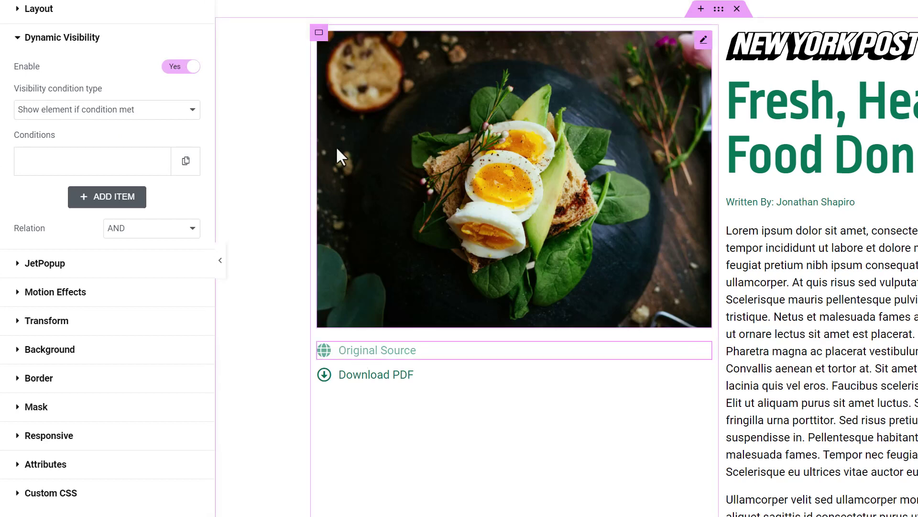
# Set the Original Source list's visibility condition to Exists, using the JetEngine Custom Field External Link as its field.
pyautogui.click(69, 167)
pyautogui.click(109, 219)
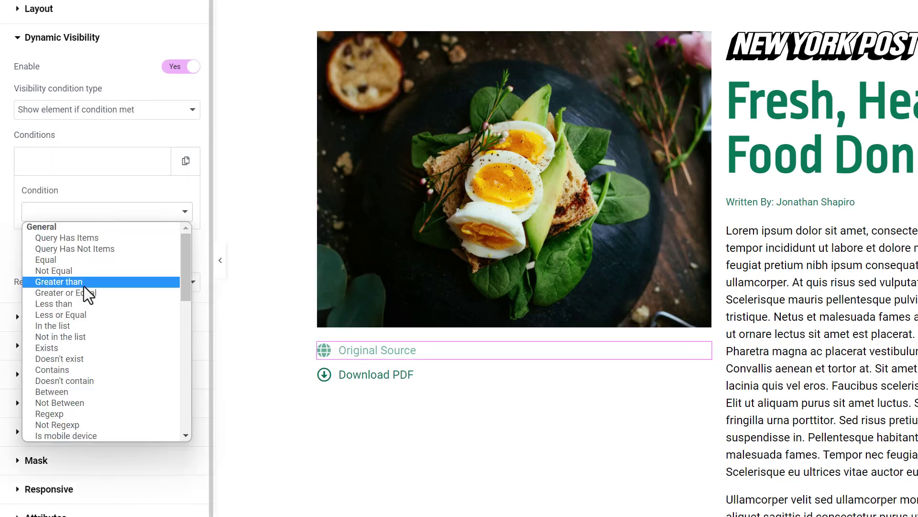
pyautogui.click(55, 347)
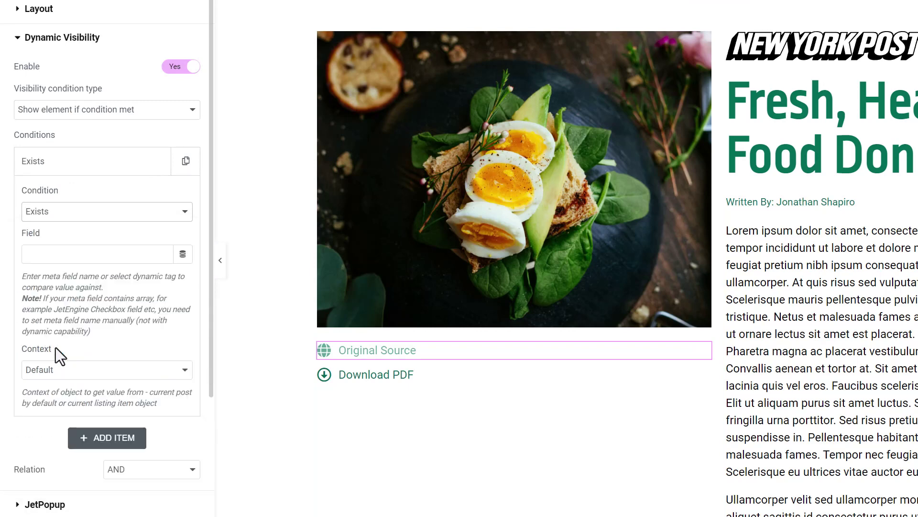
pyautogui.click(182, 256)
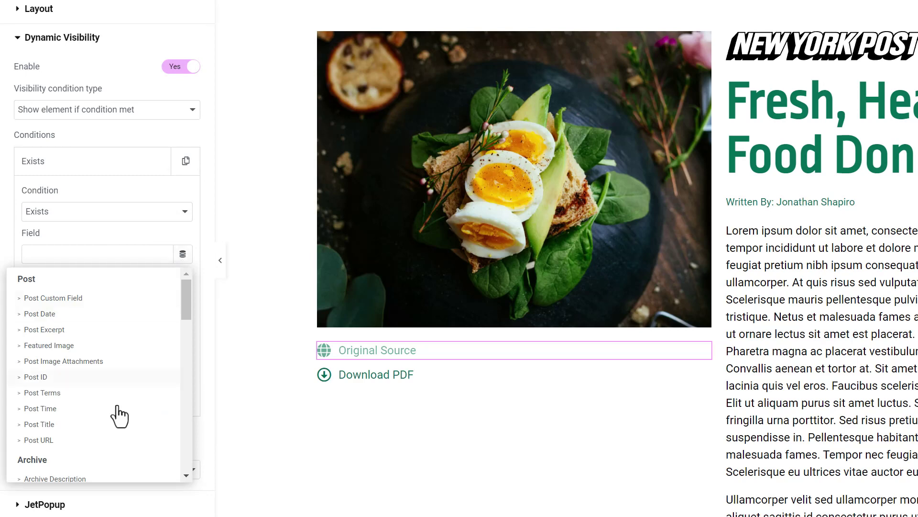
pyautogui.scroll(-5, 95, 392)
pyautogui.scroll(-10, 67, 406)
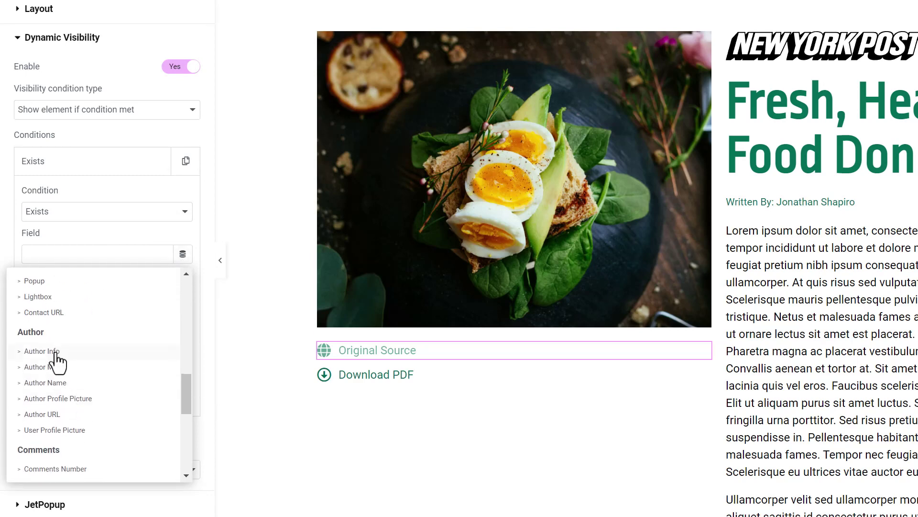
pyautogui.click(61, 435)
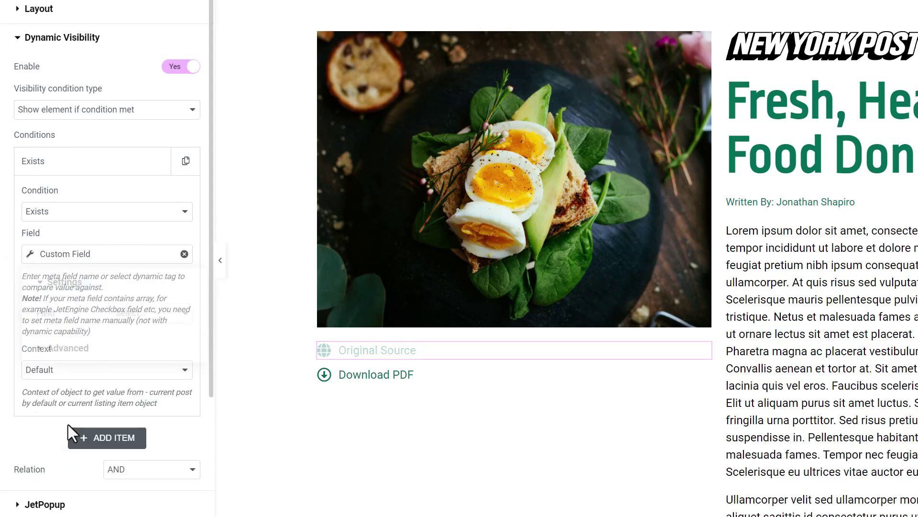
pyautogui.click(154, 314)
pyautogui.click(149, 373)
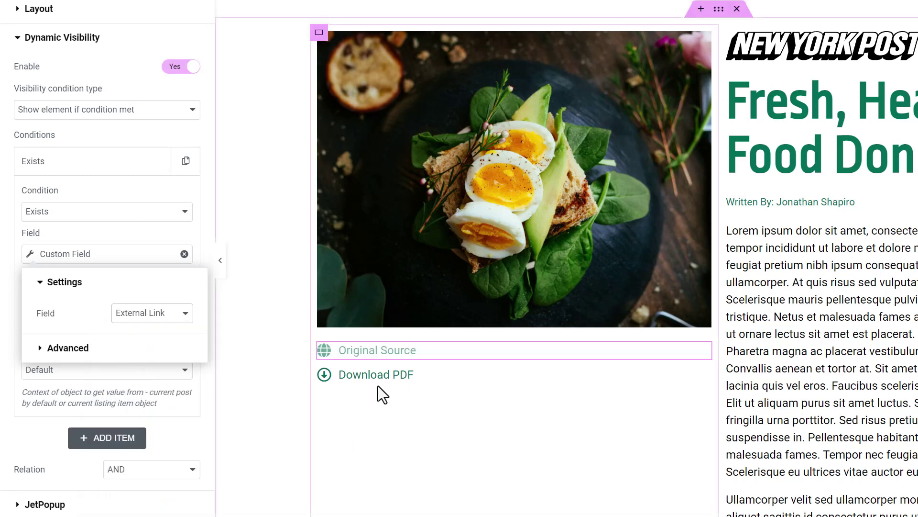
# Enable Dynamic Visibility on the Download PDF icon list and set its condition to Exists.
pyautogui.click(435, 380)
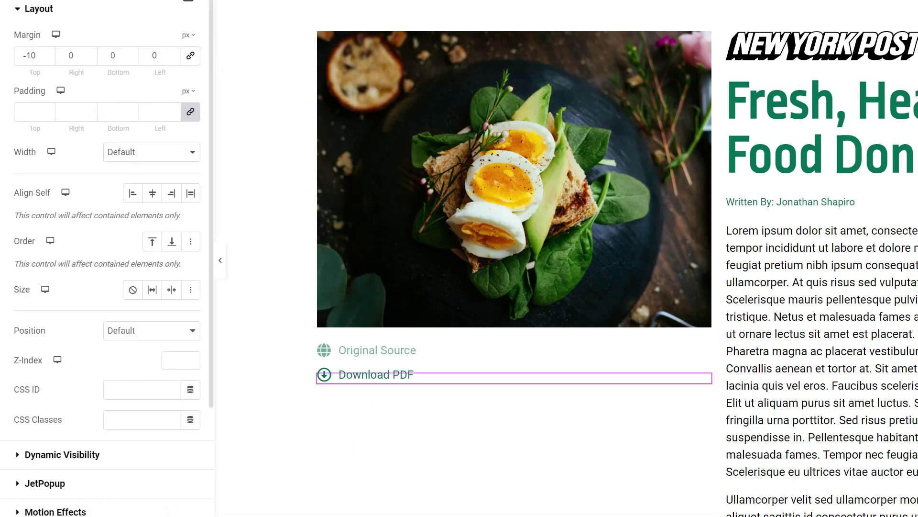
pyautogui.click(61, 455)
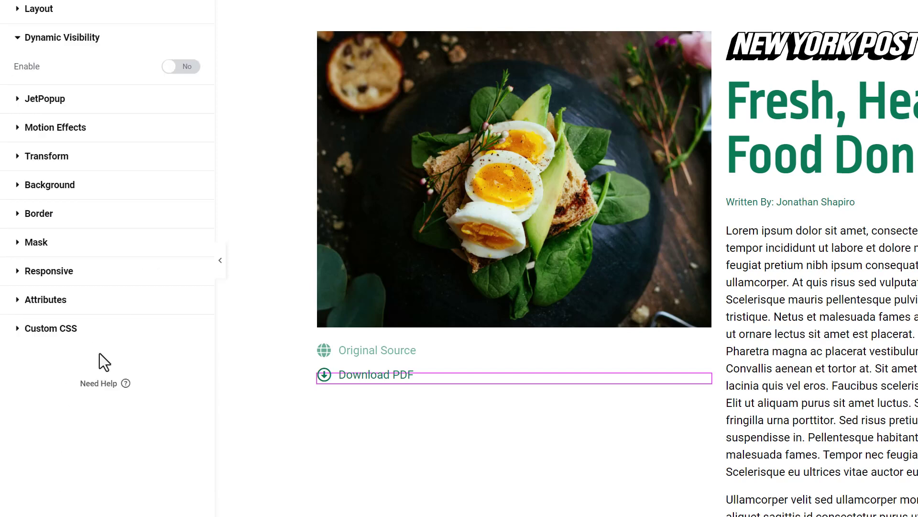
pyautogui.click(180, 67)
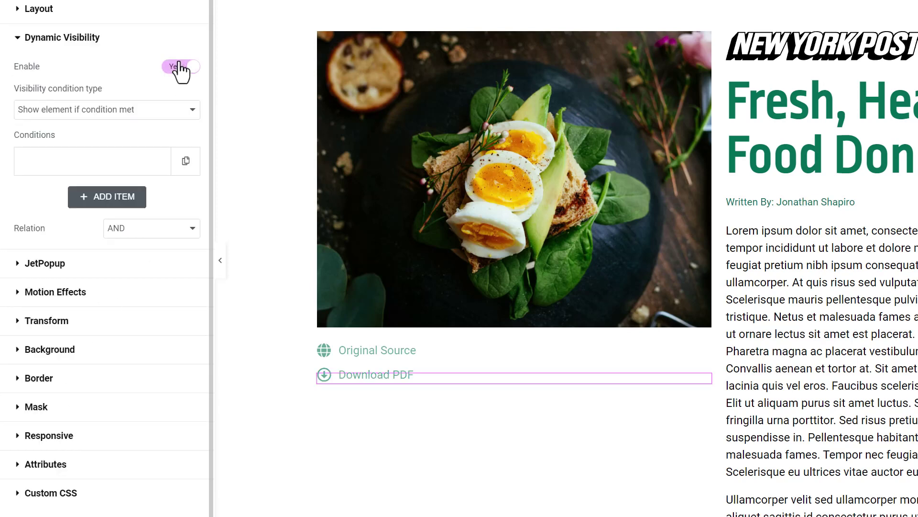
pyautogui.click(62, 164)
pyautogui.click(102, 213)
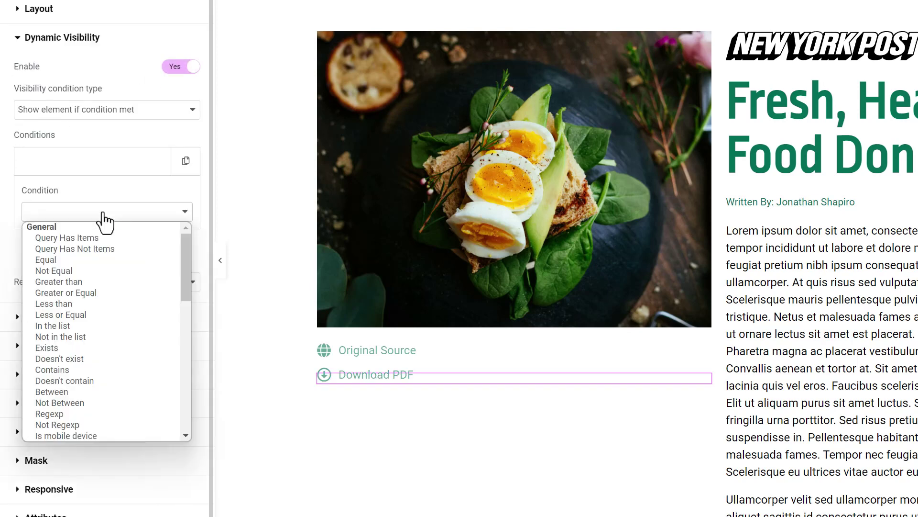
pyautogui.click(53, 347)
# Use the JetEngine Custom Field PDF as the field of the Download PDF condition and update the template.
pyautogui.click(186, 255)
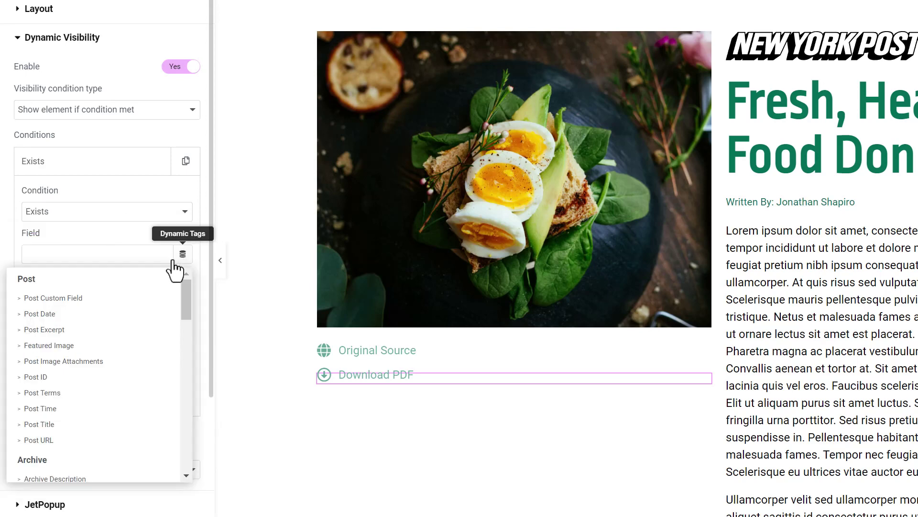
pyautogui.scroll(-10, 116, 399)
pyautogui.scroll(-5, 57, 392)
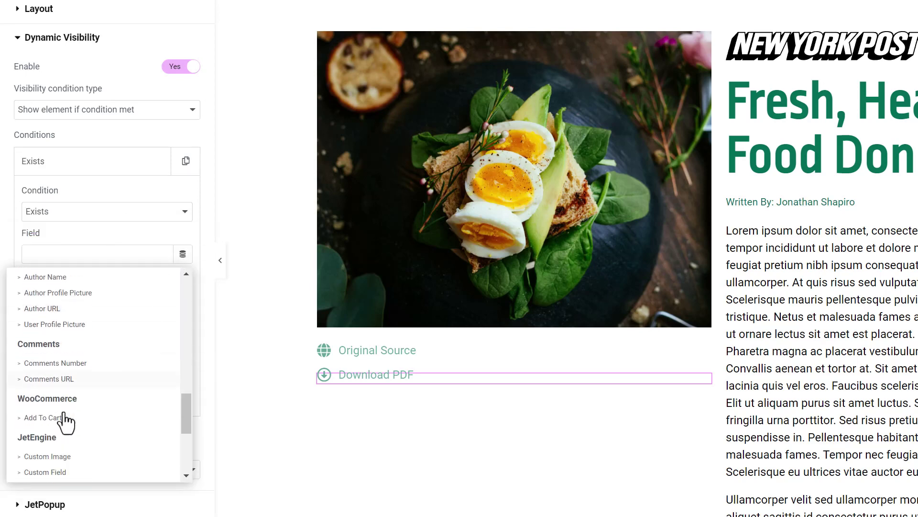
pyautogui.click(64, 364)
pyautogui.click(134, 313)
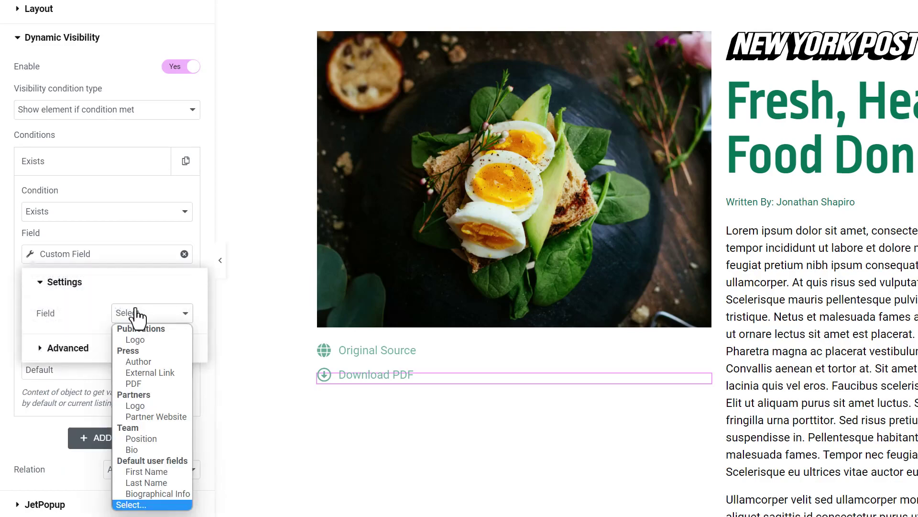
pyautogui.click(146, 383)
pyautogui.click(127, 510)
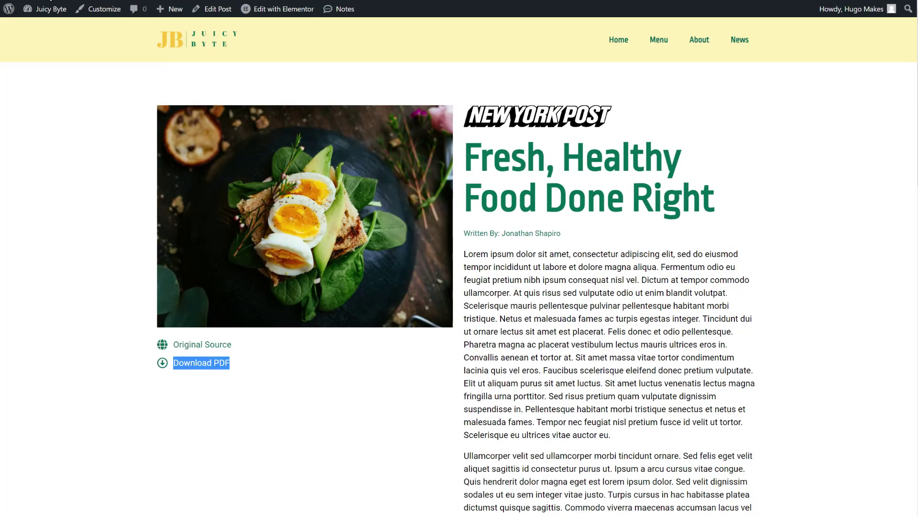
# Check the links on the reloaded New York Post article and on the Eater article opened from the News page.
pyautogui.click(48, 0)
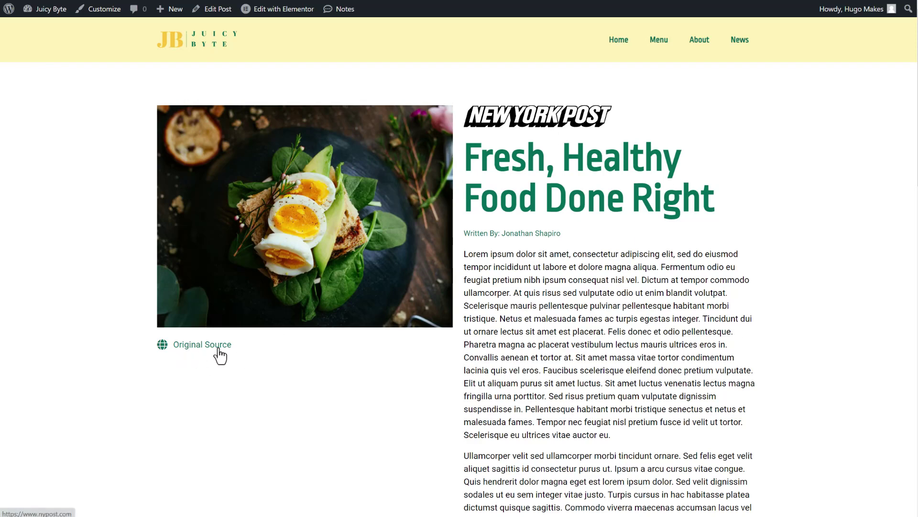
pyautogui.click(743, 49)
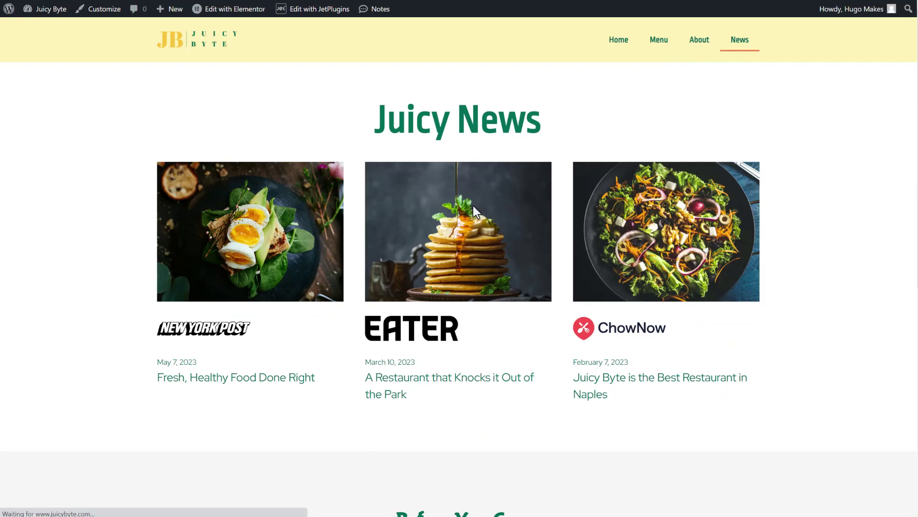
pyautogui.click(472, 206)
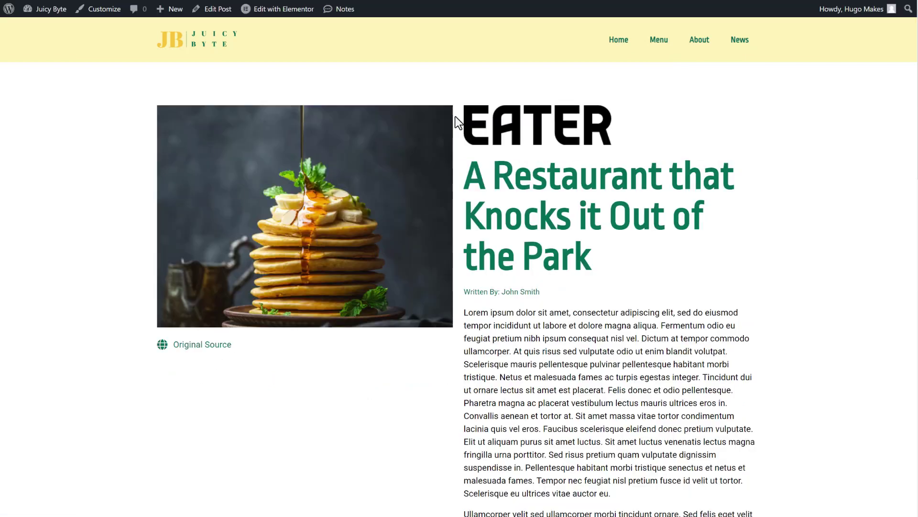
# Edit the Eater post, choose dummy.pdf from the media library for its PDF field, and update the post.
pyautogui.click(221, 11)
pyautogui.scroll(-15, 318, 257)
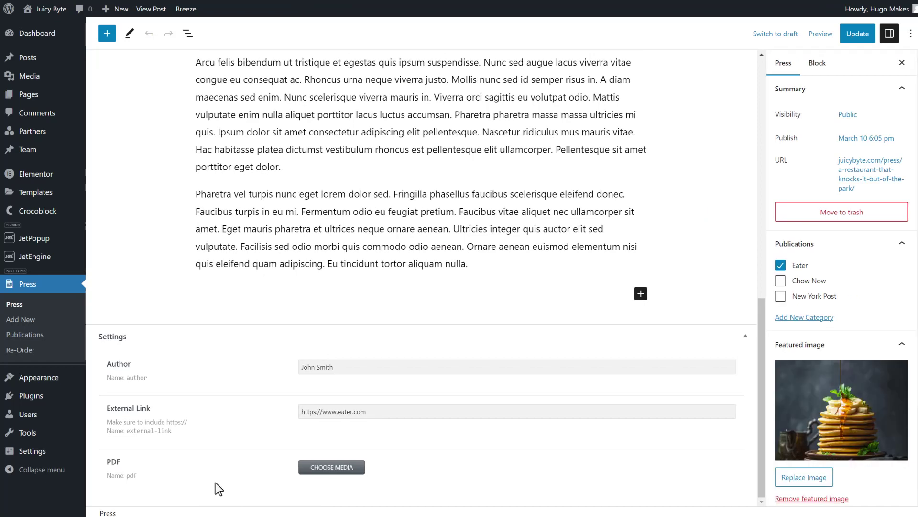
pyautogui.click(326, 472)
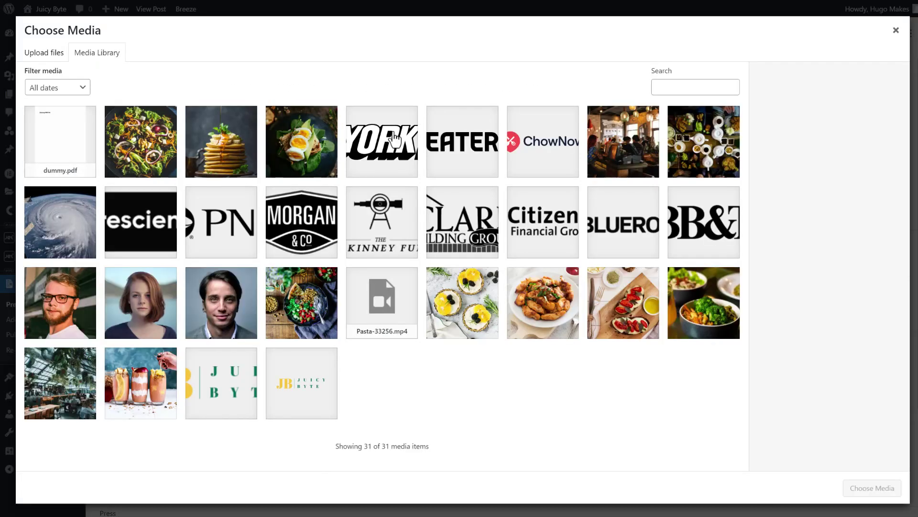
pyautogui.click(76, 138)
pyautogui.click(849, 487)
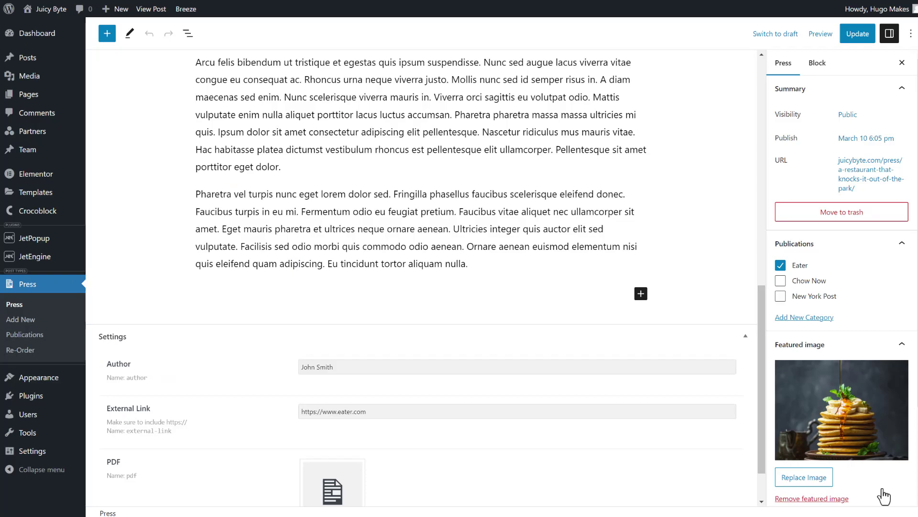
pyautogui.click(866, 36)
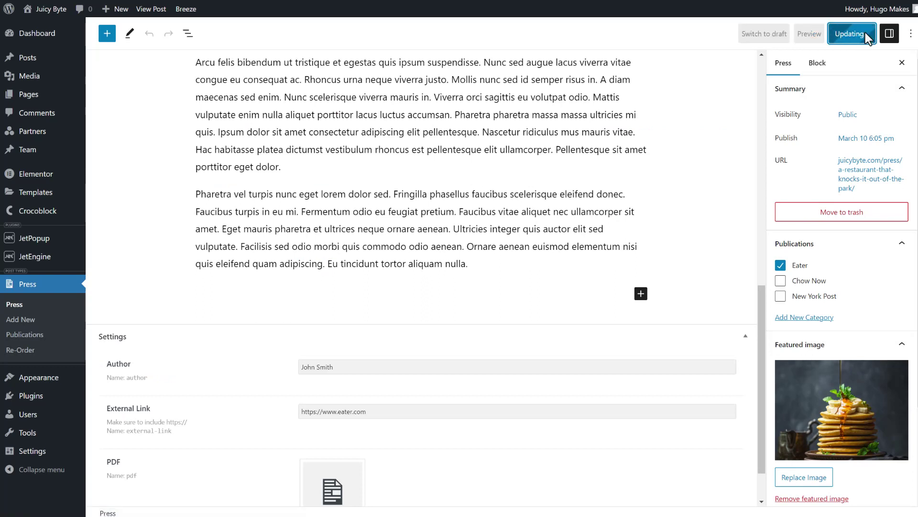
# View the updated Eater article on the site and examine its source and PDF links.
pyautogui.click(156, 13)
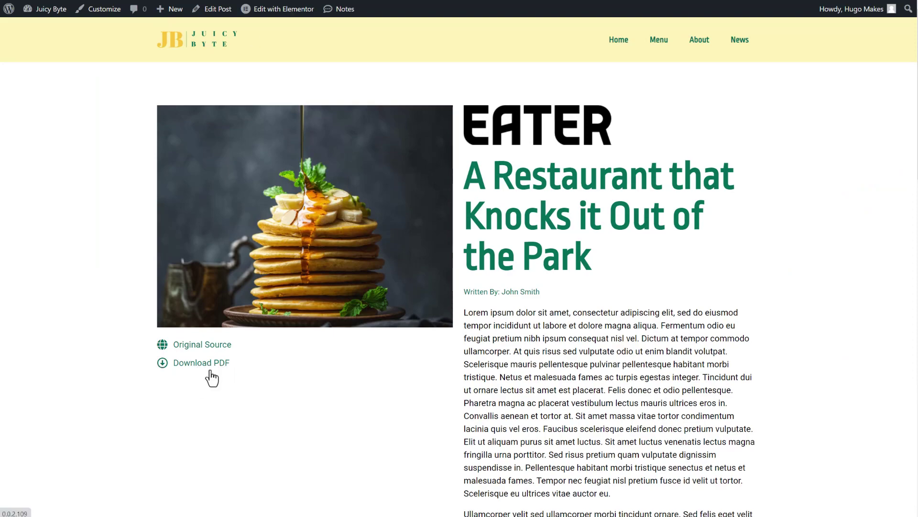
pyautogui.scroll(-10, 570, 294)
pyautogui.scroll(10, 541, 263)
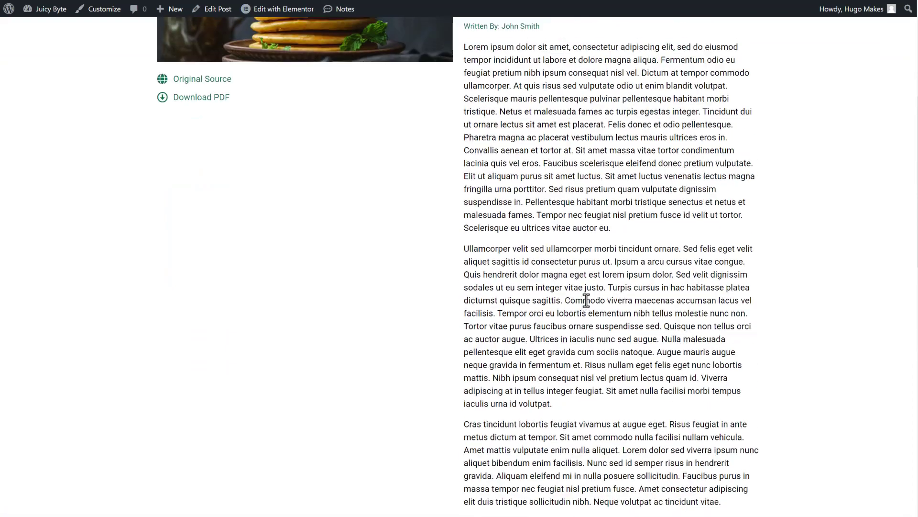
# Examine the Juicy News archive page and the detail page of the New York Post article.
pyautogui.click(734, 43)
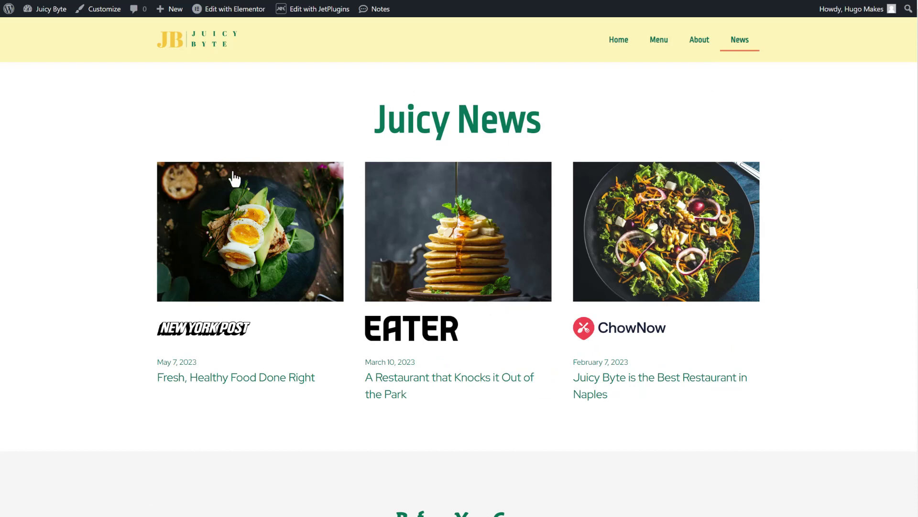
pyautogui.moveTo(371, 125); pyautogui.dragTo(621, 128)
pyautogui.click(621, 128)
pyautogui.click(250, 206)
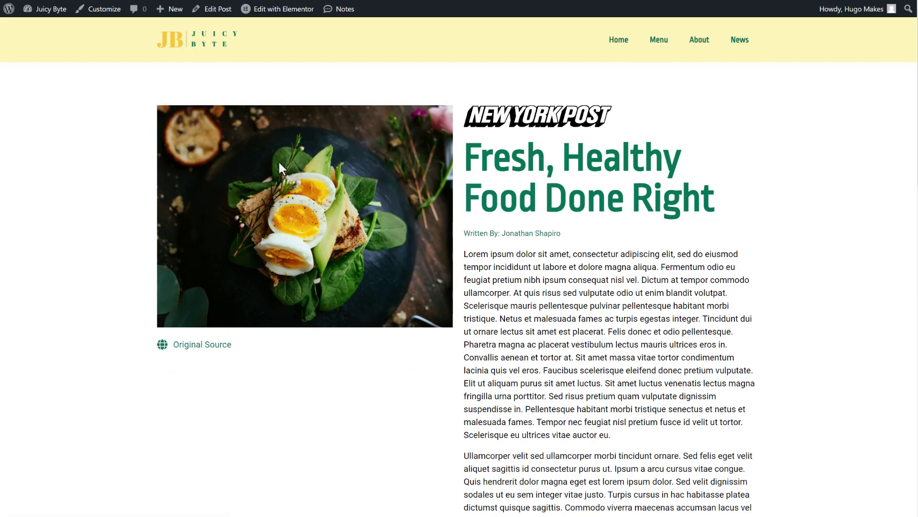
pyautogui.scroll(-2, 282, 159)
pyautogui.scroll(2, 293, 330)
pyautogui.moveTo(454, 156); pyautogui.dragTo(711, 198)
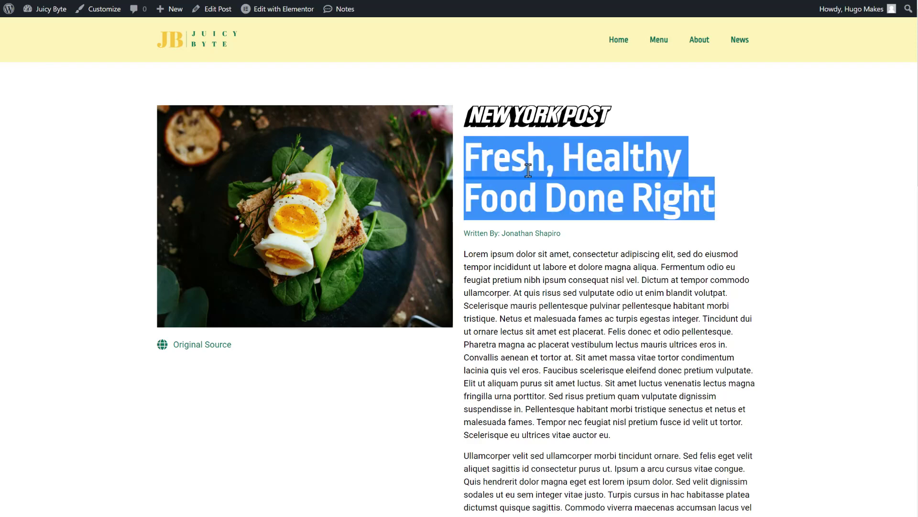
# Reopen the New York Post article from the News page and review its title and body text.
pyautogui.click(742, 47)
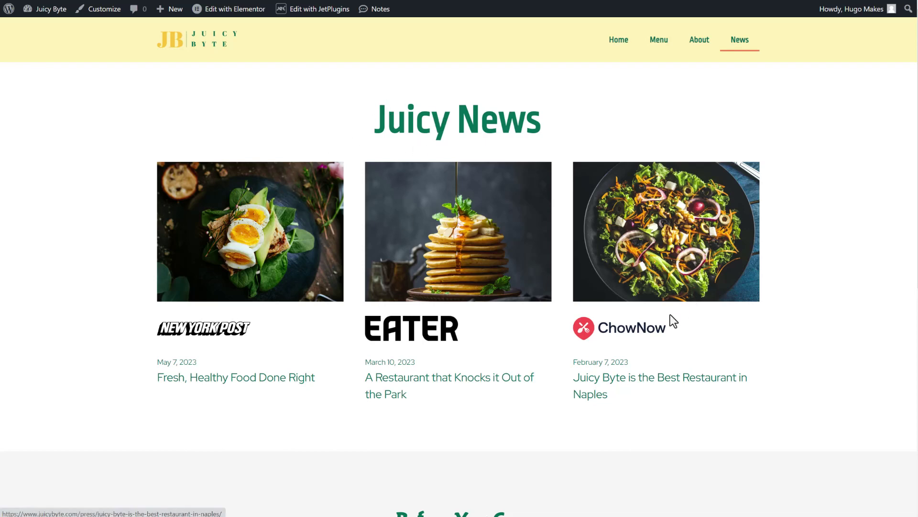
pyautogui.click(287, 181)
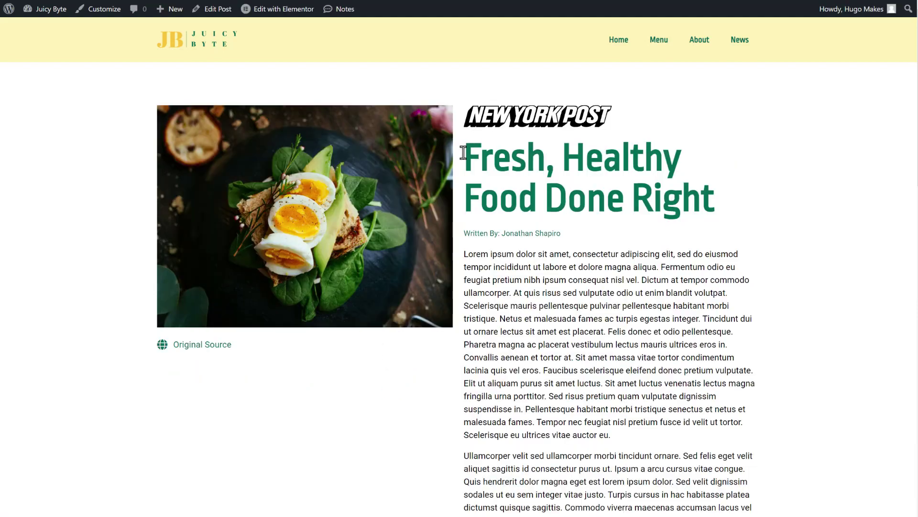
pyautogui.moveTo(464, 156); pyautogui.dragTo(716, 205)
pyautogui.click(568, 217)
pyautogui.scroll(-5, 560, 268)
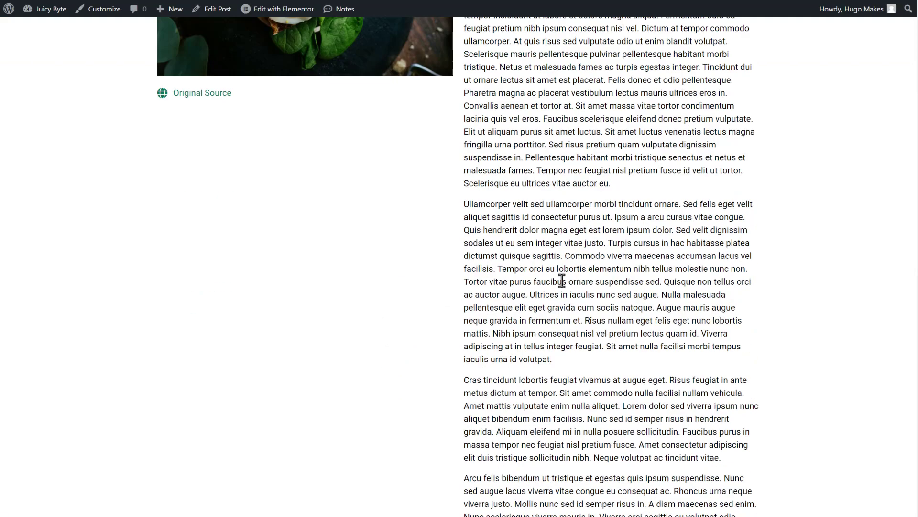
pyautogui.scroll(5, 572, 259)
pyautogui.moveTo(463, 158); pyautogui.dragTo(707, 206)
pyautogui.click(358, 282)
pyautogui.moveTo(468, 255); pyautogui.dragTo(655, 421)
pyautogui.click(562, 305)
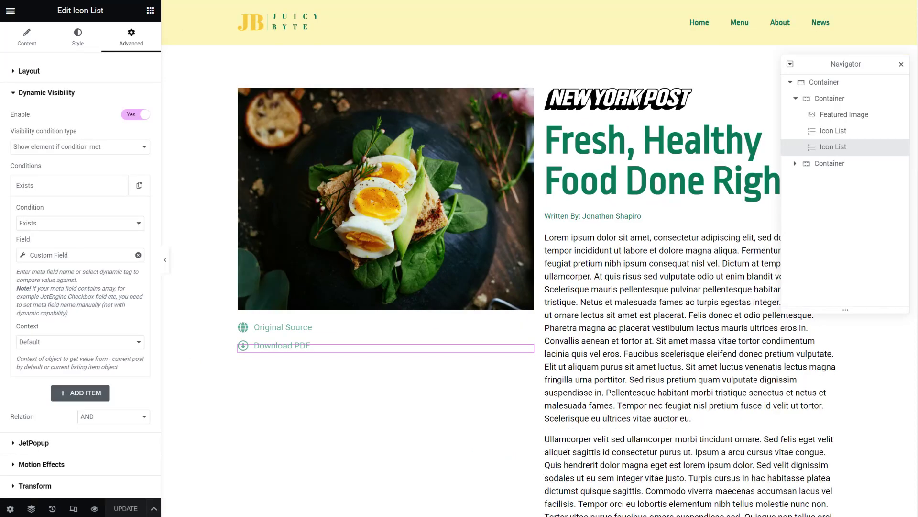
# Exit the News Detail template and open the News Archive – JetEngine listing item for editing in Elementor.
pyautogui.click(16, 10)
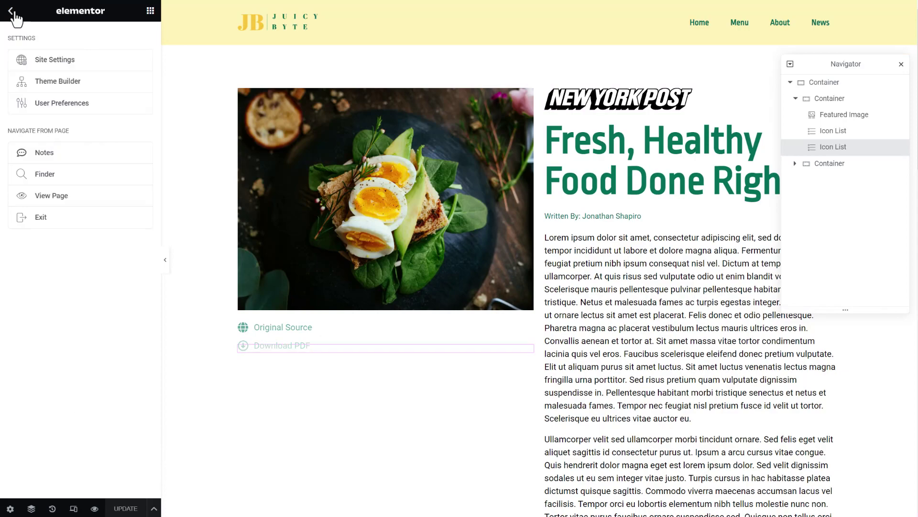
pyautogui.click(56, 225)
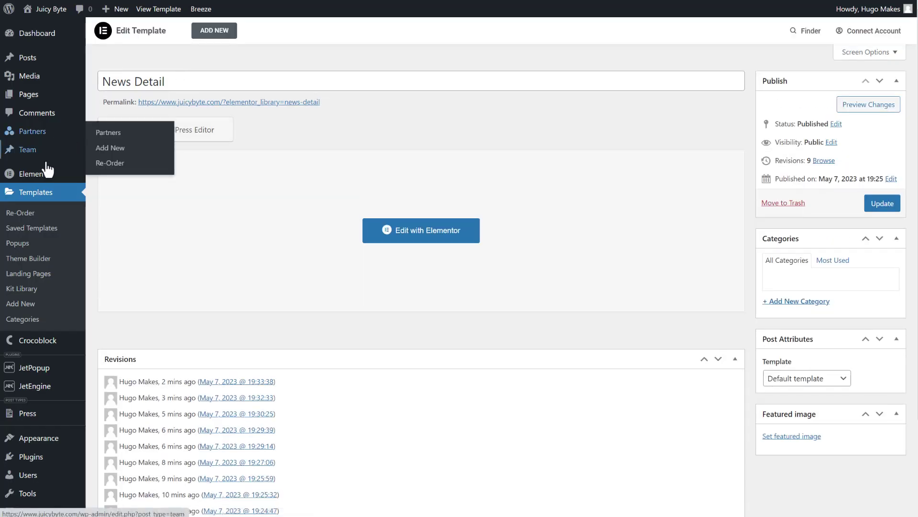
pyautogui.moveTo(37, 395)
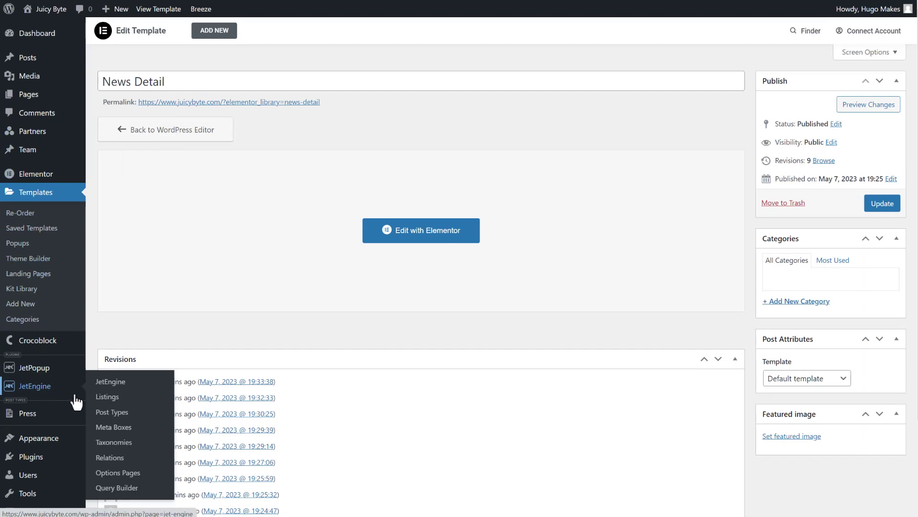
pyautogui.click(113, 397)
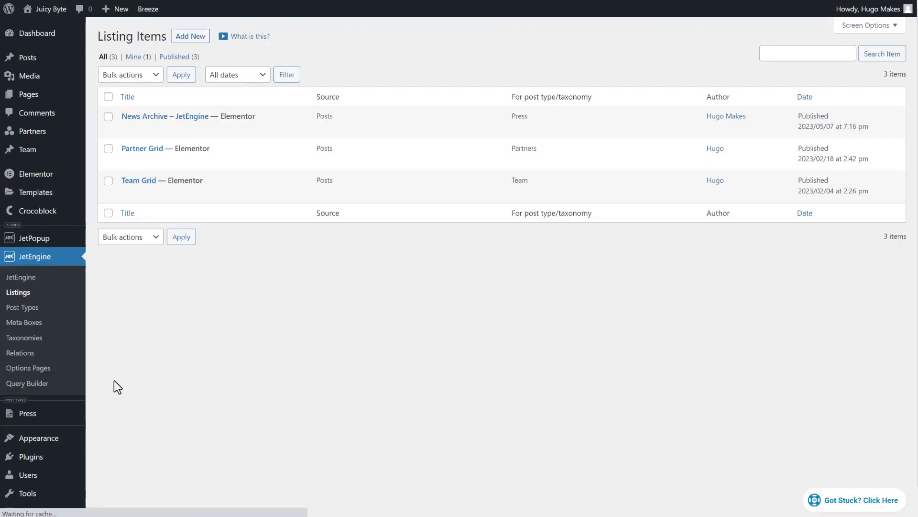
pyautogui.click(238, 132)
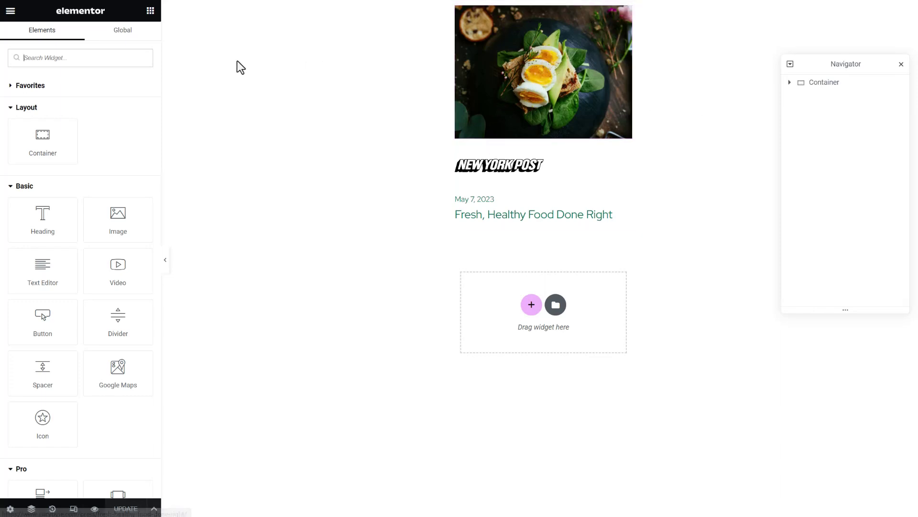
# Add a nested container above the featured image inside the listing item's main container.
pyautogui.click(62, 58)
pyautogui.write('conta')
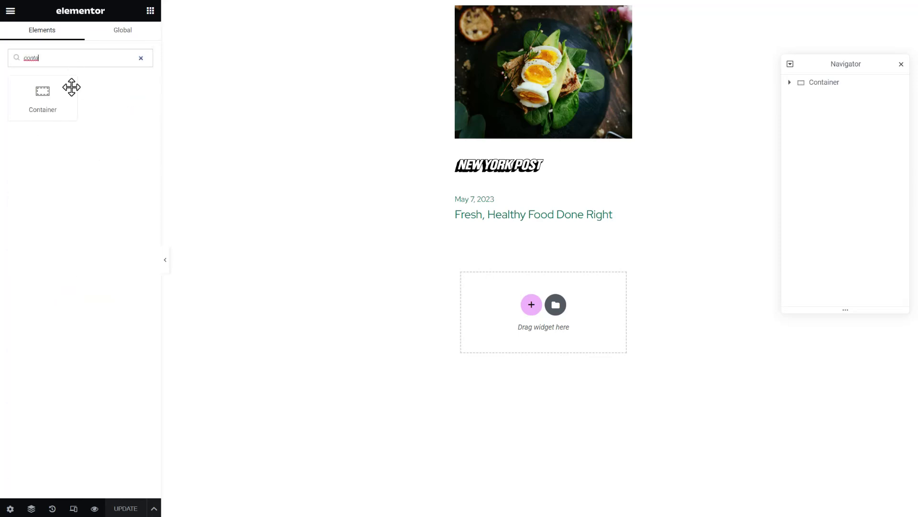
pyautogui.moveTo(71, 87); pyautogui.dragTo(526, 10)
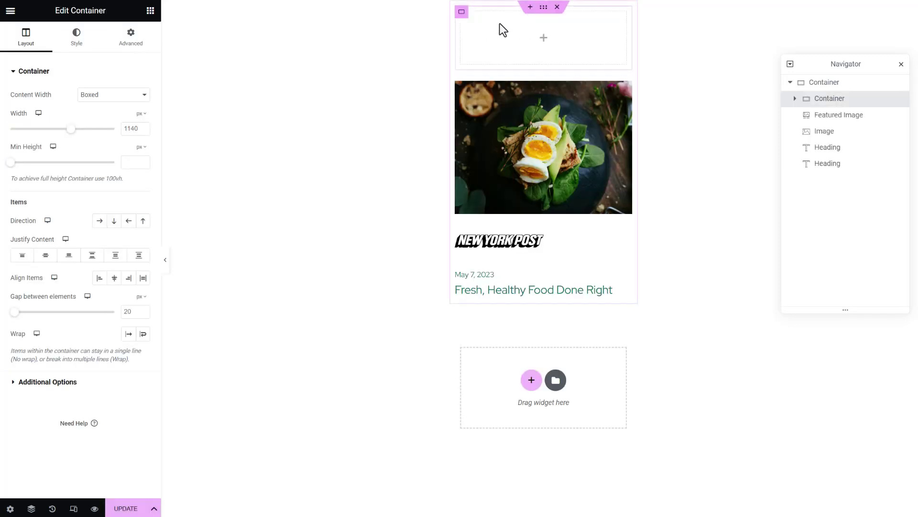
# Move the featured image, publication logo, date heading and title heading into the new nested container, keeping their order.
pyautogui.click(820, 118)
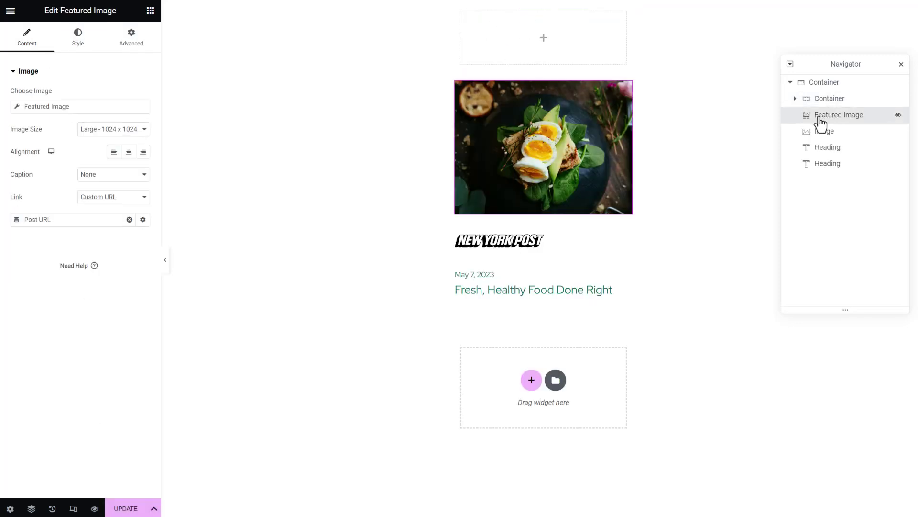
pyautogui.moveTo(825, 118)
pyautogui.mouseDown()
pyautogui.moveTo(828, 107)
pyautogui.moveTo(827, 122)
pyautogui.moveTo(825, 110)
pyautogui.moveTo(837, 128)
pyautogui.mouseUp()
pyautogui.moveTo(830, 164); pyautogui.dragTo(836, 113)
pyautogui.moveTo(840, 166); pyautogui.dragTo(824, 111)
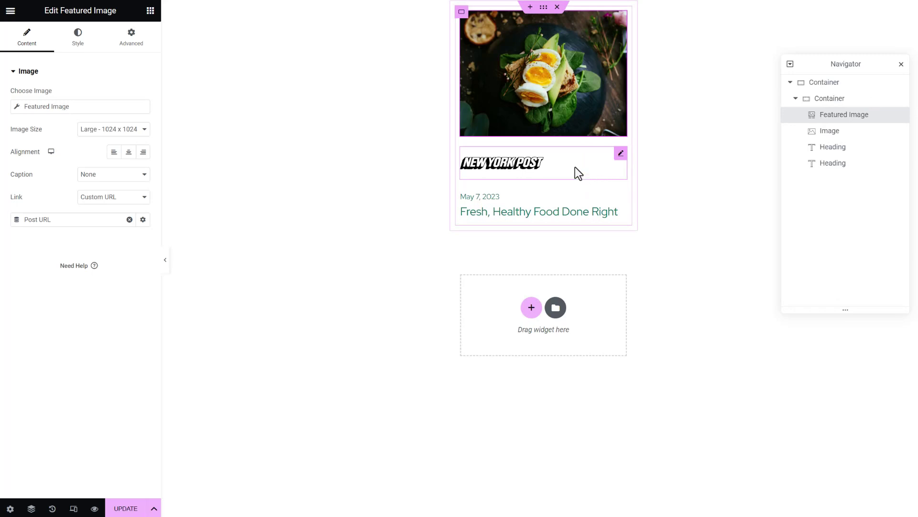
# Duplicate the nested container that holds the article card, and bring up the News page on the site.
pyautogui.click(808, 100)
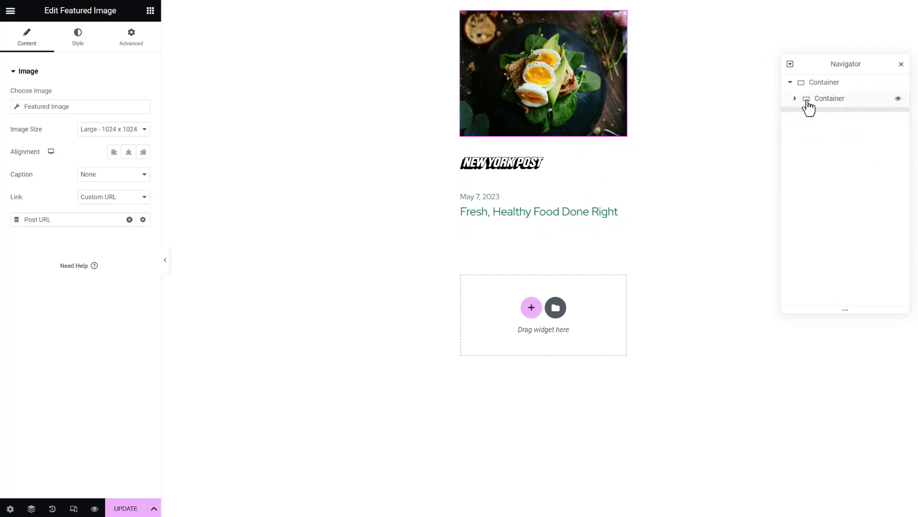
pyautogui.click(813, 100)
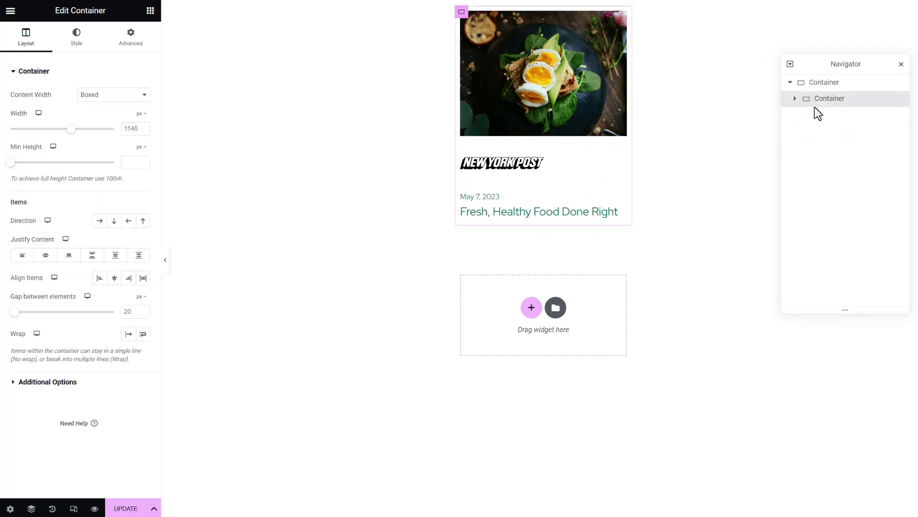
pyautogui.rightClick(818, 111)
pyautogui.click(860, 135)
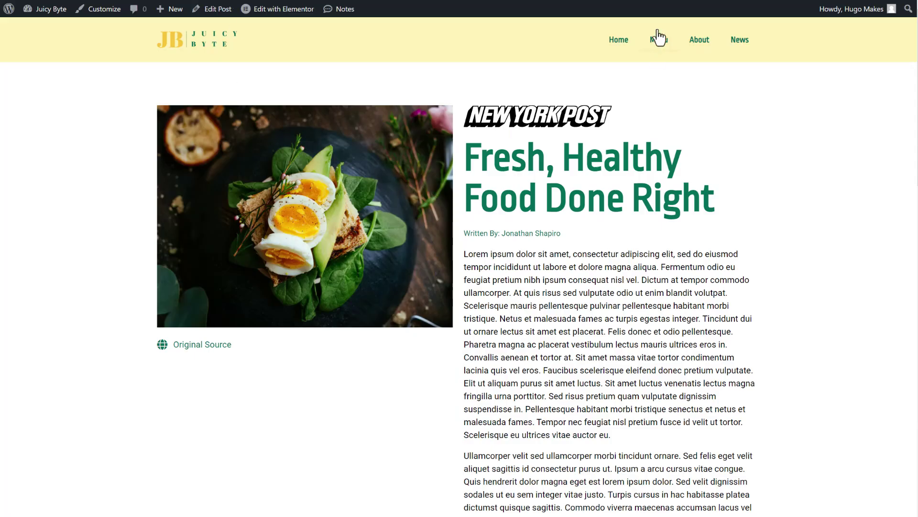
pyautogui.click(728, 42)
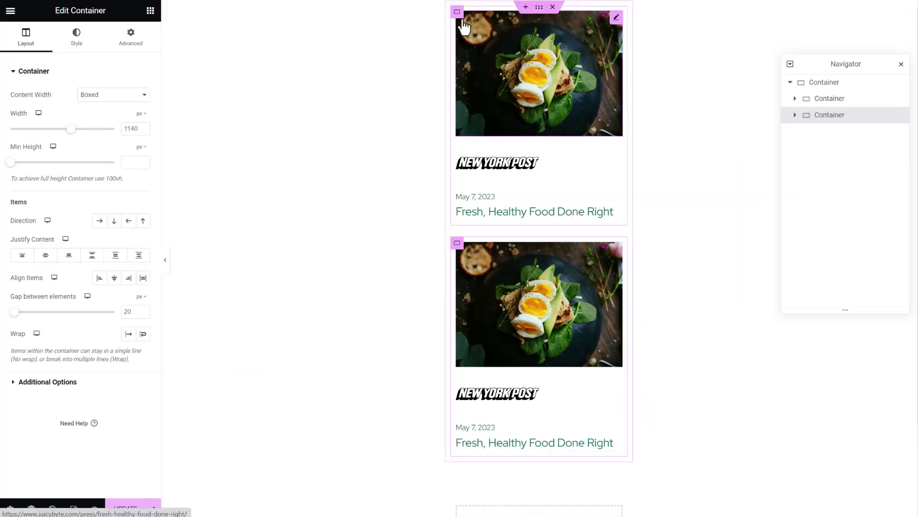
# Enable Dynamic Visibility on the first nested container, showing it when an Exists condition is met.
pyautogui.click(458, 13)
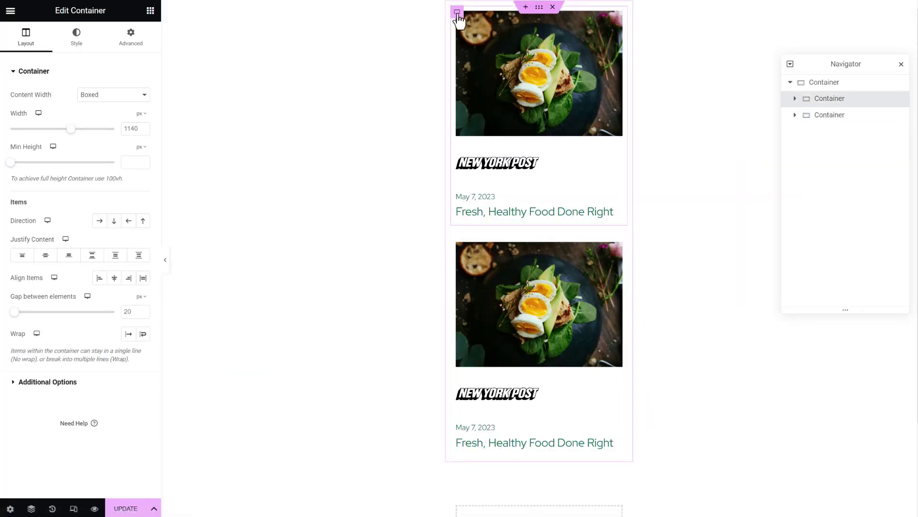
pyautogui.click(139, 42)
pyautogui.scroll(-2, 88, 314)
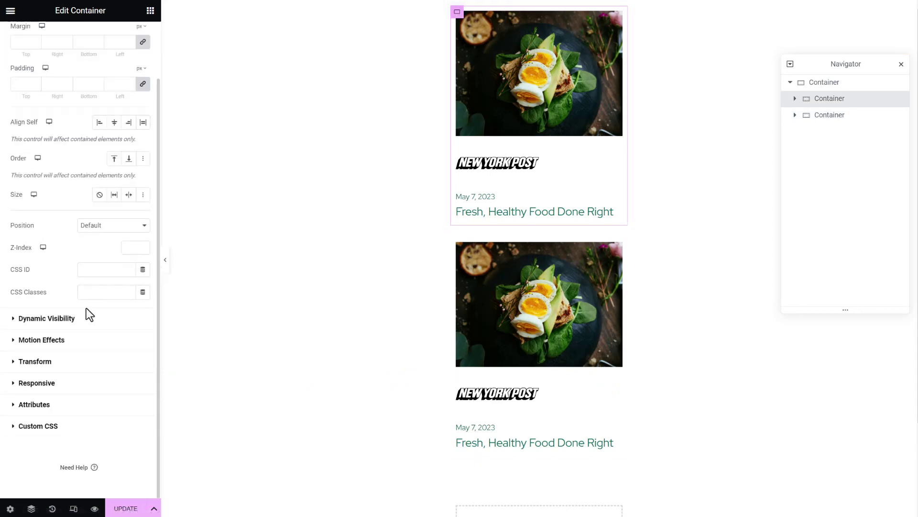
pyautogui.click(63, 319)
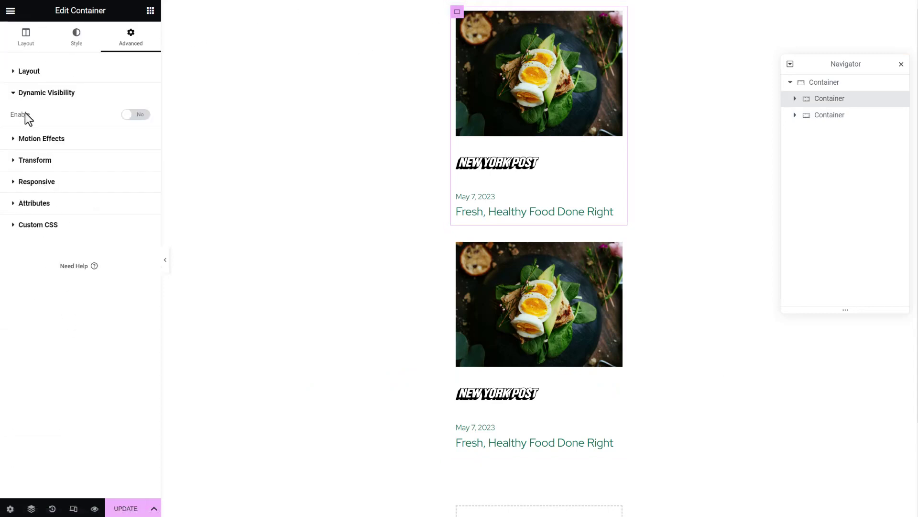
pyautogui.click(136, 114)
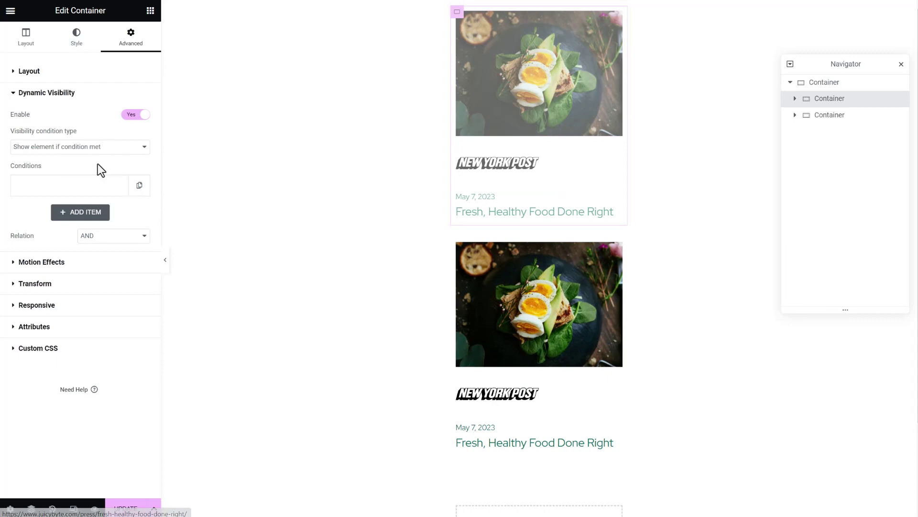
pyautogui.click(63, 189)
pyautogui.click(83, 228)
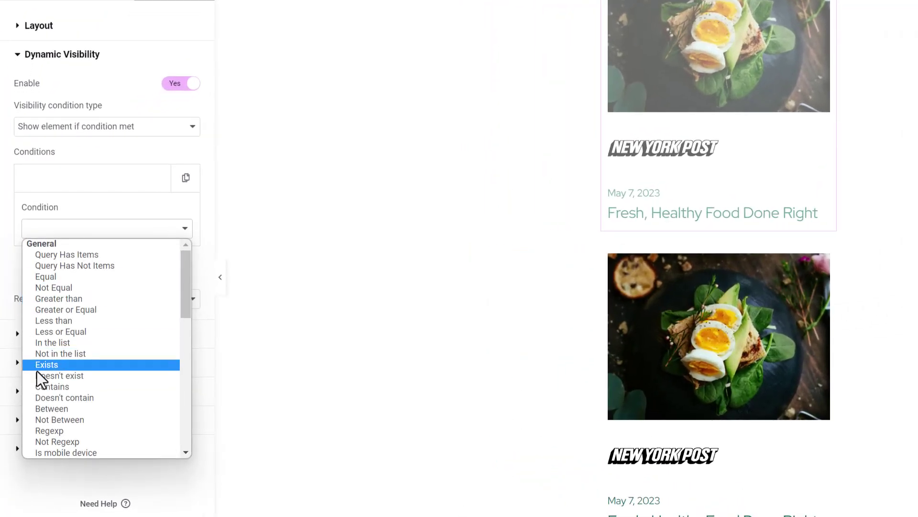
pyautogui.click(44, 364)
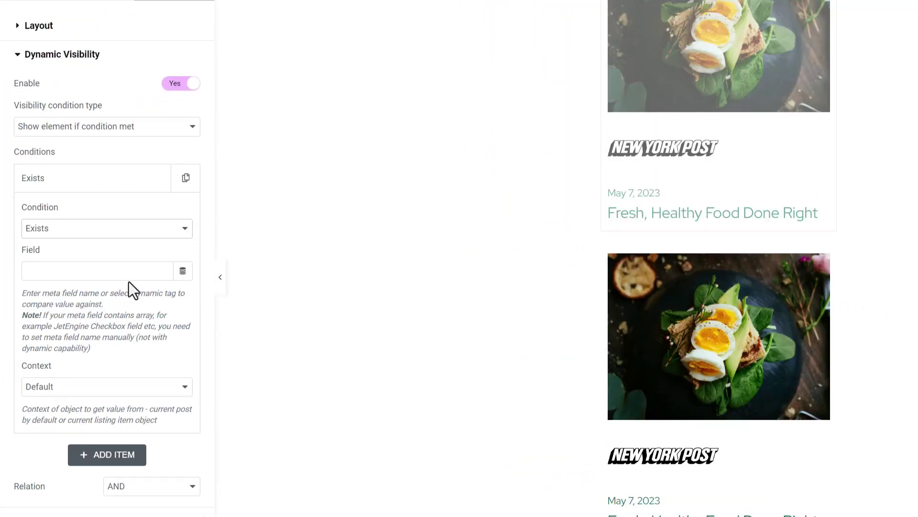
# Set the first container's Exists condition to check the Current Object Field Content, and update the listing item.
pyautogui.click(183, 275)
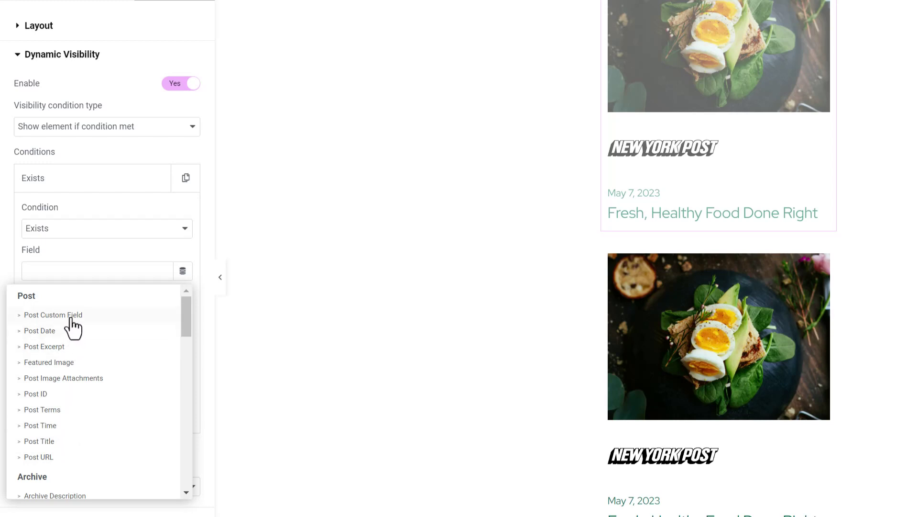
pyautogui.moveTo(189, 309); pyautogui.dragTo(196, 467)
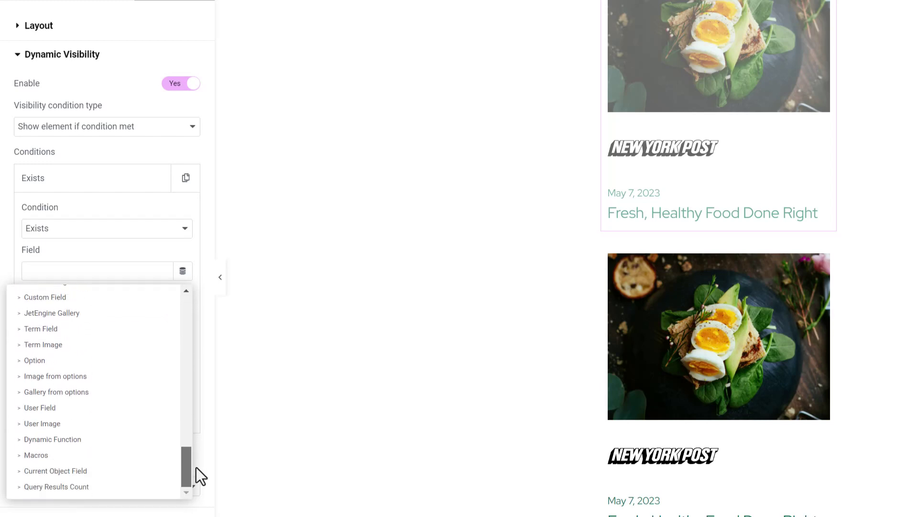
pyautogui.click(61, 471)
pyautogui.click(152, 336)
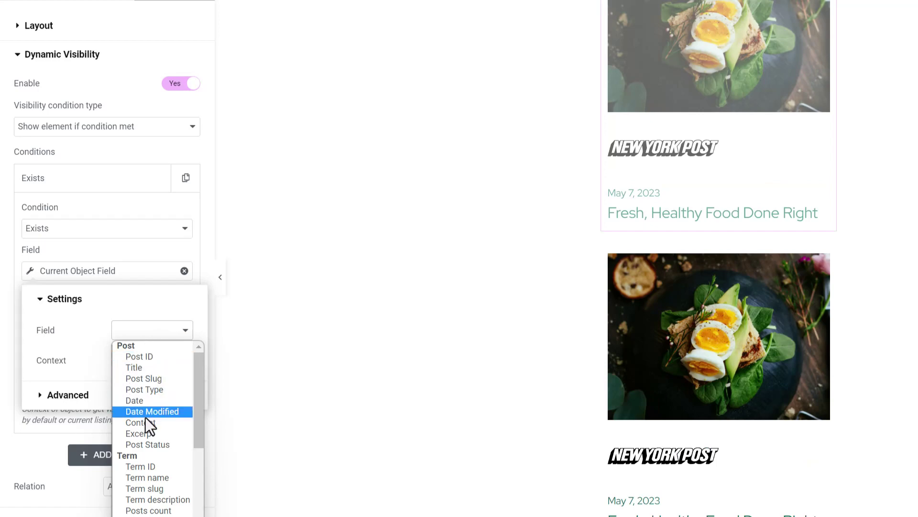
pyautogui.click(146, 416)
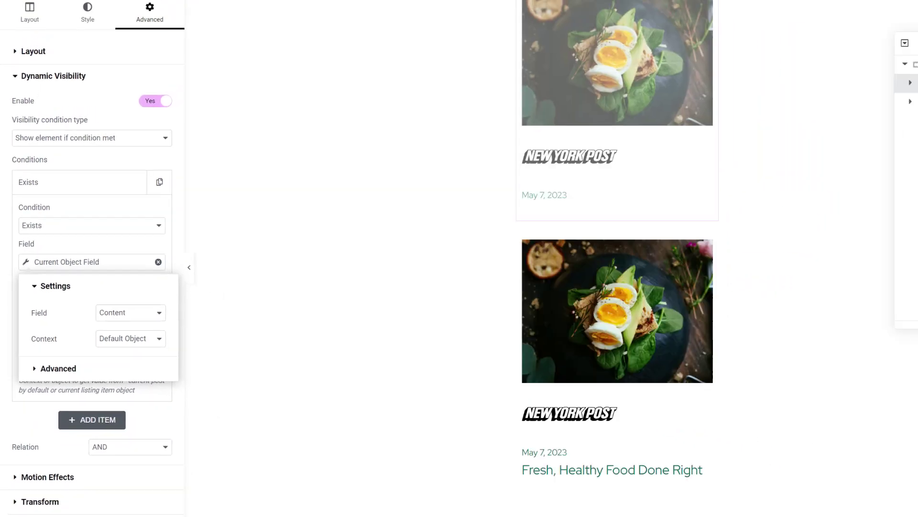
pyautogui.click(123, 508)
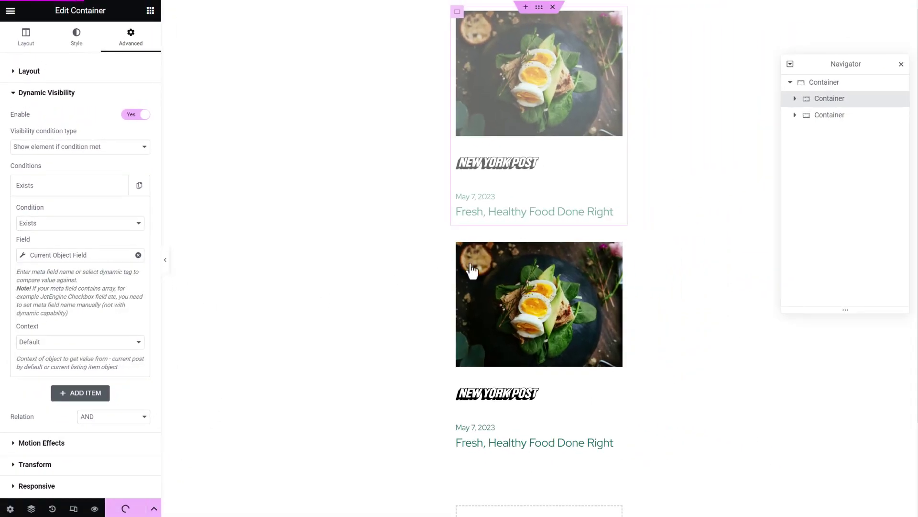
# Enable Dynamic Visibility on the second nested container, showing it when a Doesn't exist condition is met.
pyautogui.click(457, 244)
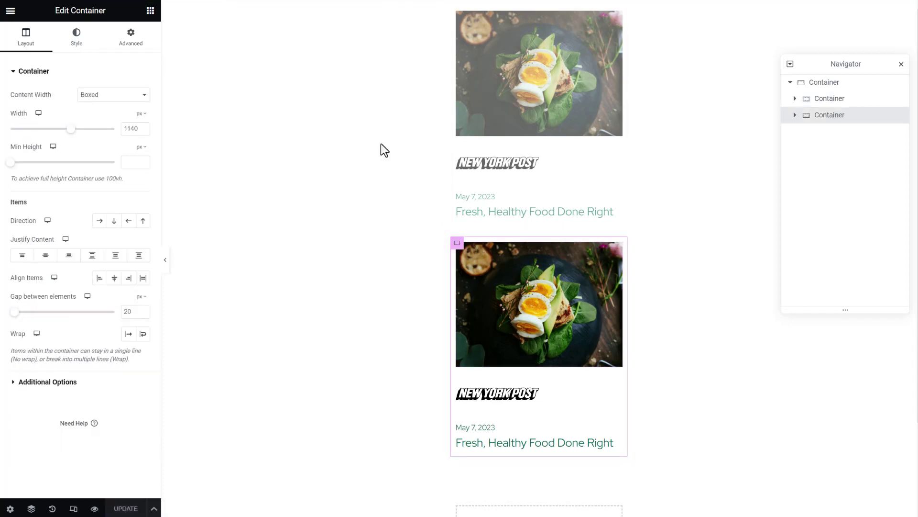
pyautogui.click(131, 39)
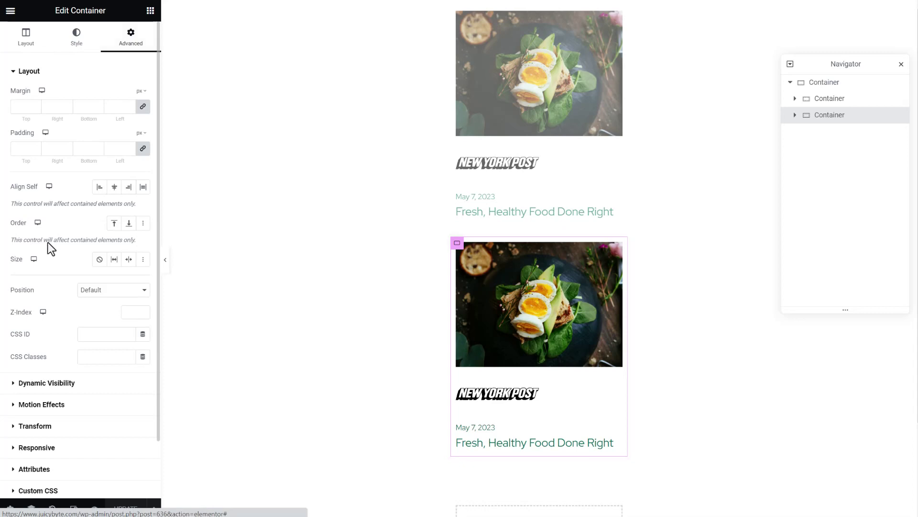
pyautogui.click(56, 383)
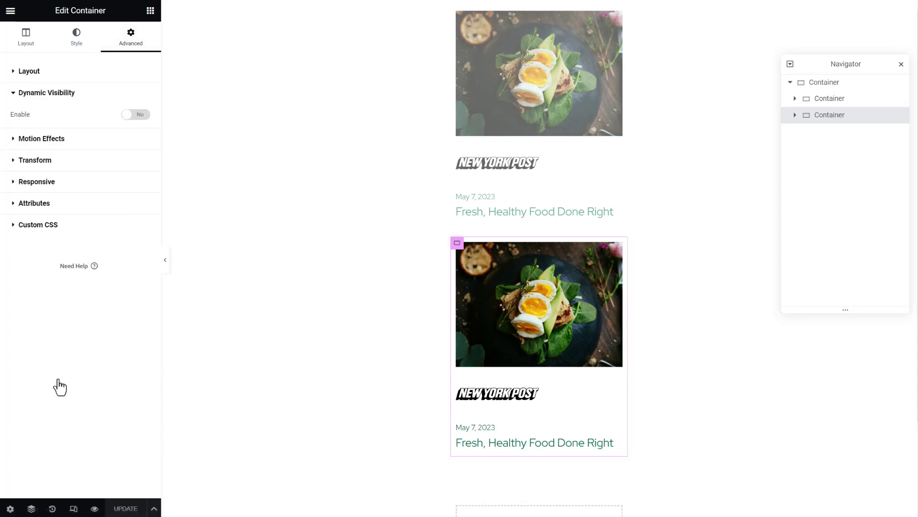
pyautogui.click(136, 115)
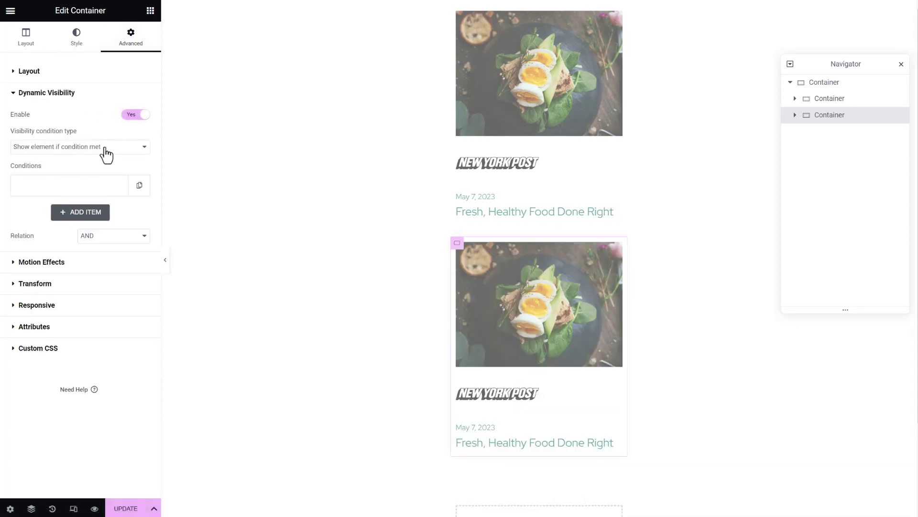
pyautogui.click(49, 195)
pyautogui.click(53, 224)
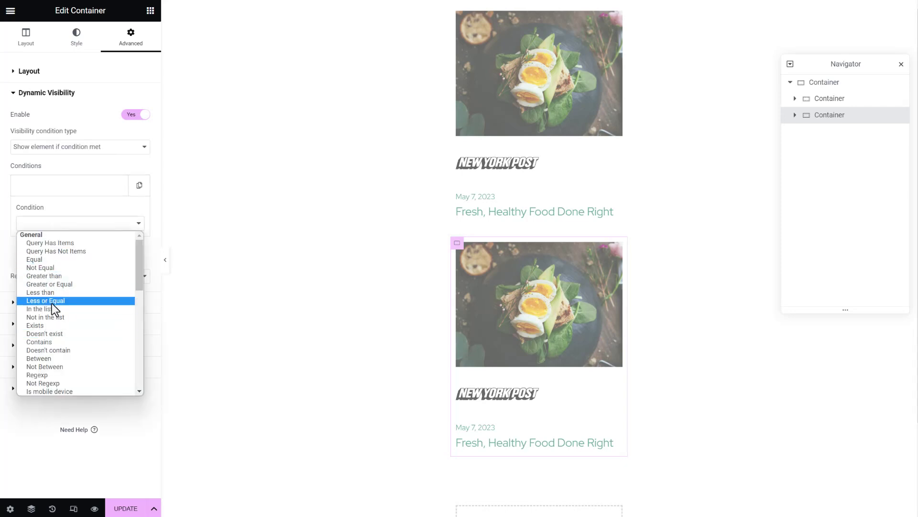
pyautogui.click(50, 333)
# Set the second container's Doesn't exist condition to check the Current Object Field Content, and update the listing item.
pyautogui.click(137, 255)
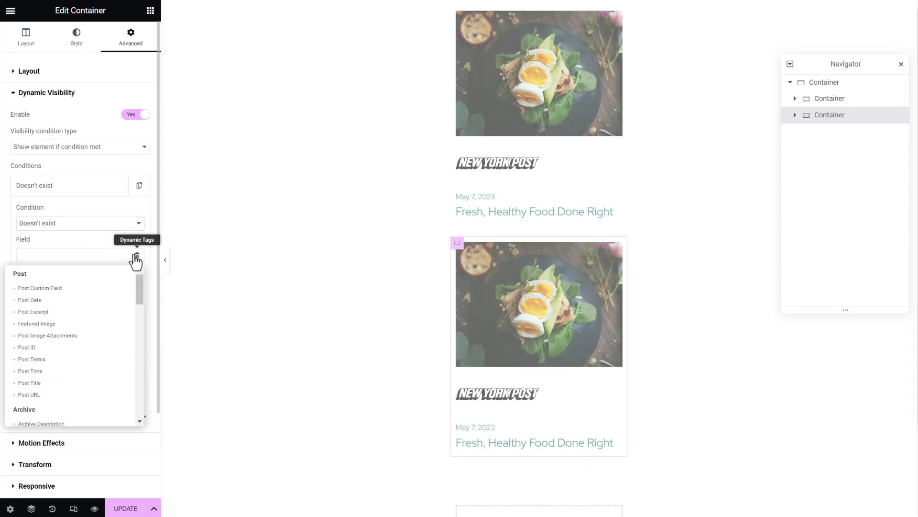
pyautogui.scroll(-5, 67, 373)
pyautogui.scroll(-10, 66, 378)
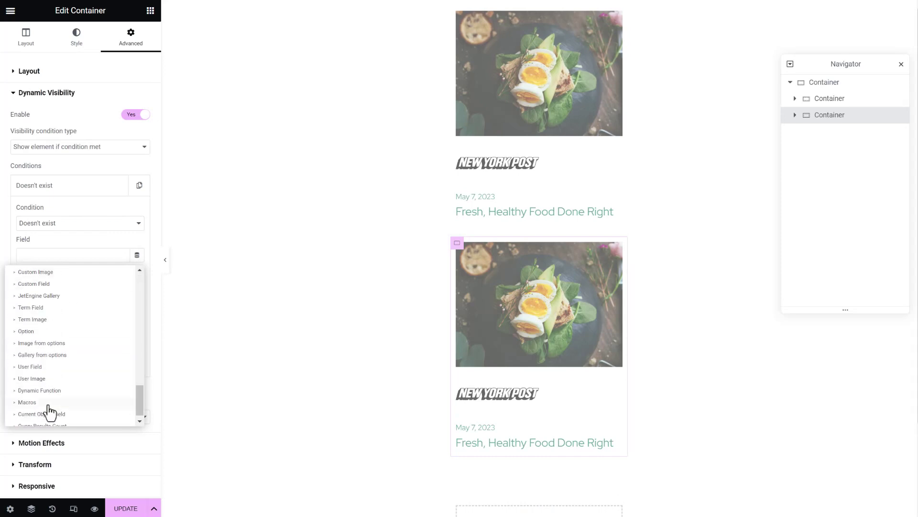
pyautogui.click(54, 406)
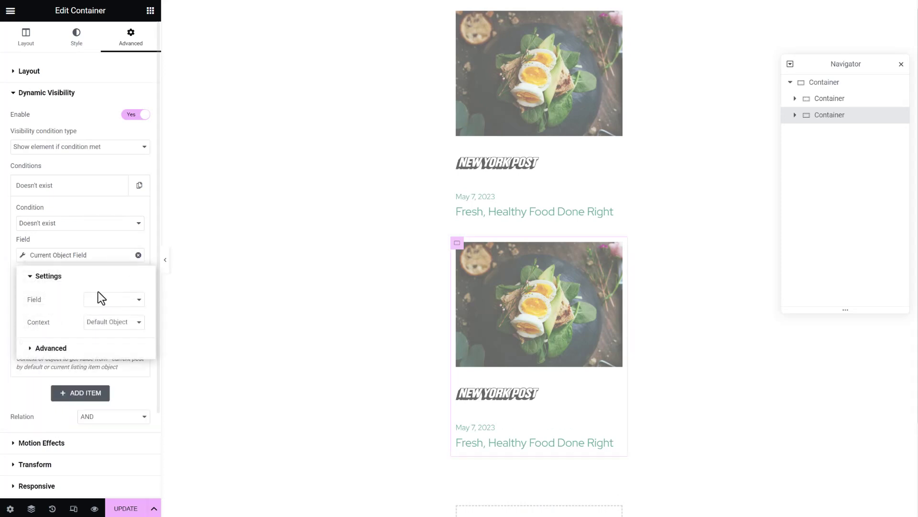
pyautogui.click(115, 299)
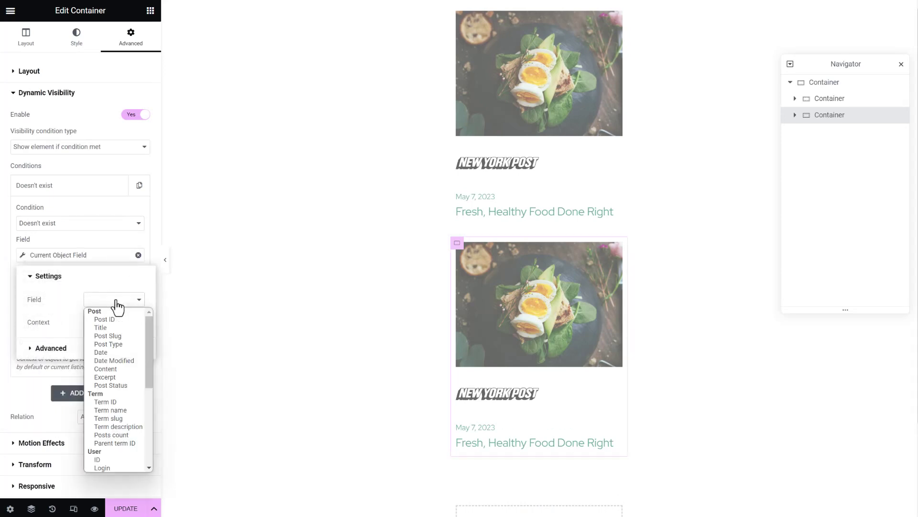
pyautogui.click(110, 370)
pyautogui.click(126, 510)
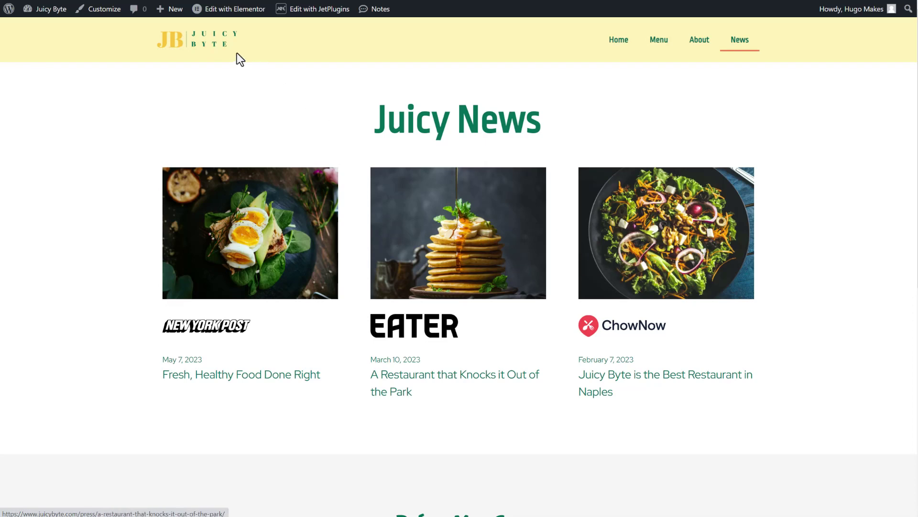
# Delete all body text from the "Juicy Byte is the Best Restaurant in Naples" press post and update the post.
pyautogui.click(668, 209)
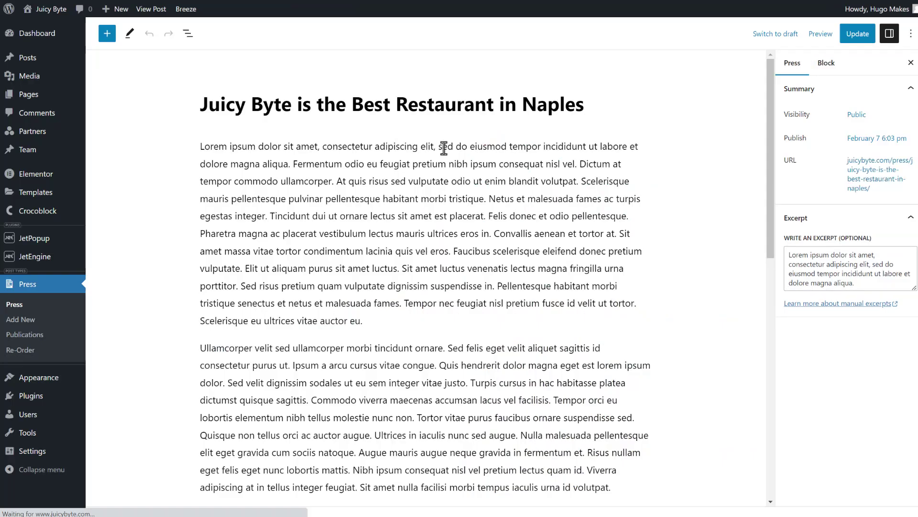
pyautogui.scroll(-4, 662, 363)
pyautogui.scroll(4, 580, 328)
pyautogui.moveTo(199, 144); pyautogui.dragTo(502, 262)
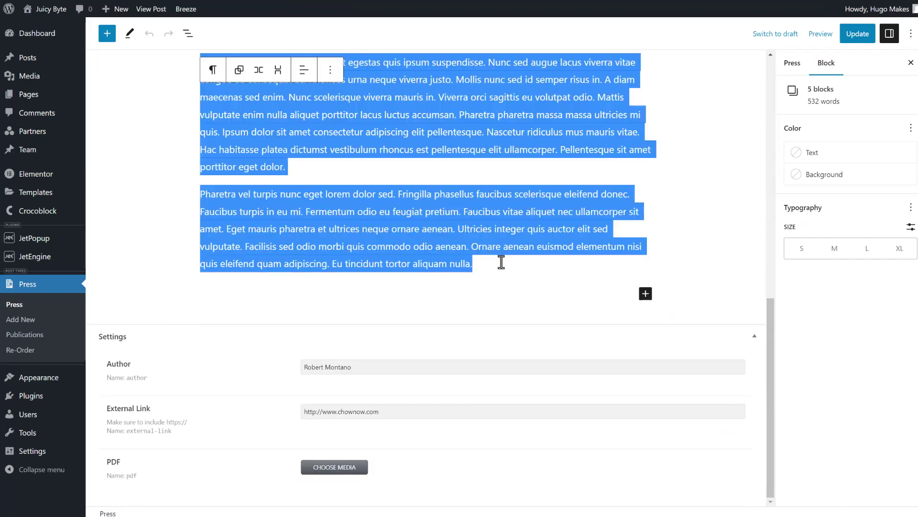
pyautogui.press('BackSpace')
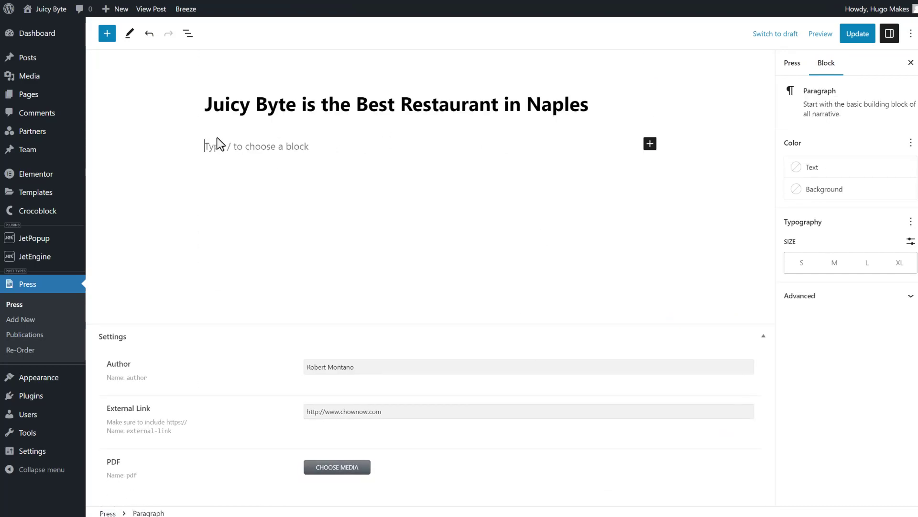
pyautogui.click(863, 34)
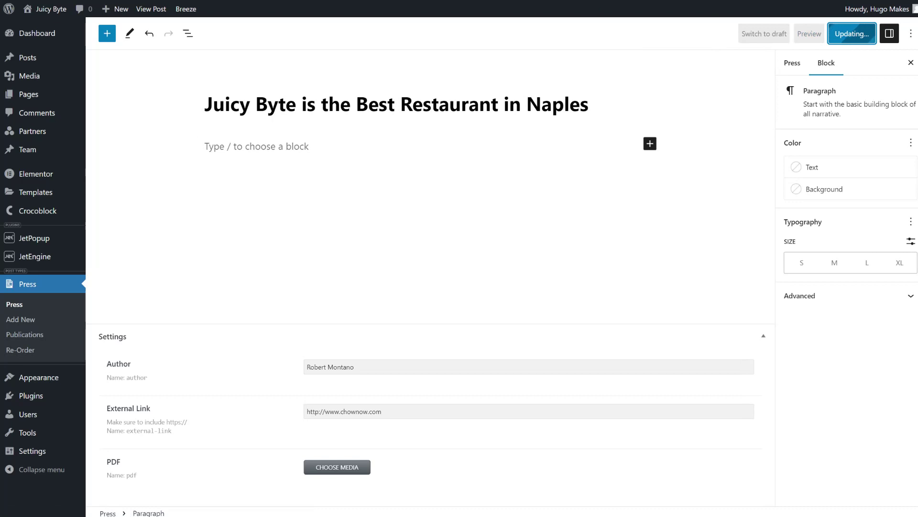
pyautogui.click(151, 17)
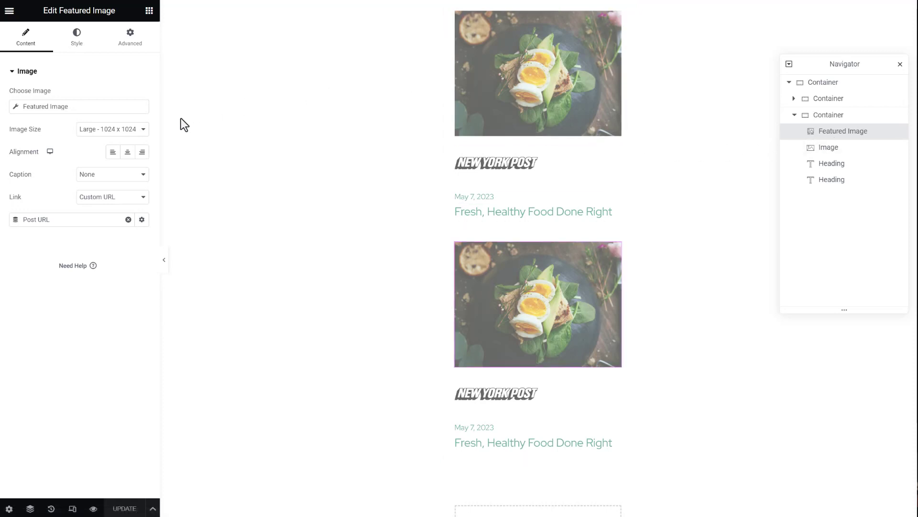
# Replace the Post URL link on the second container's Featured Image with the JetEngine Custom Field External Link.
pyautogui.click(128, 220)
pyautogui.click(141, 219)
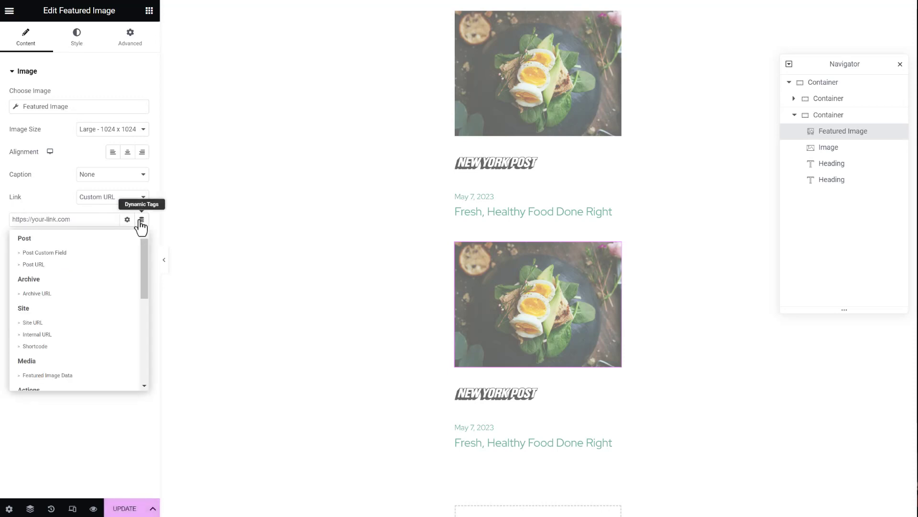
pyautogui.scroll(-5, 63, 308)
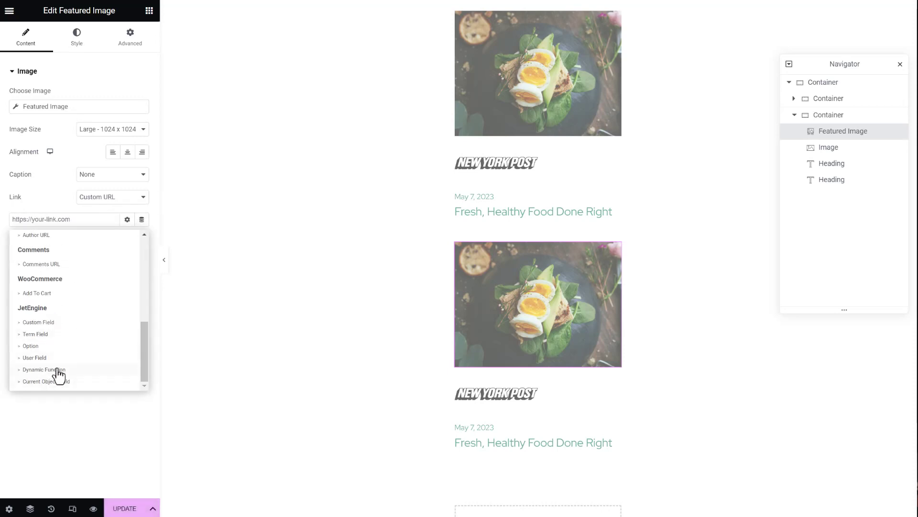
pyautogui.click(47, 322)
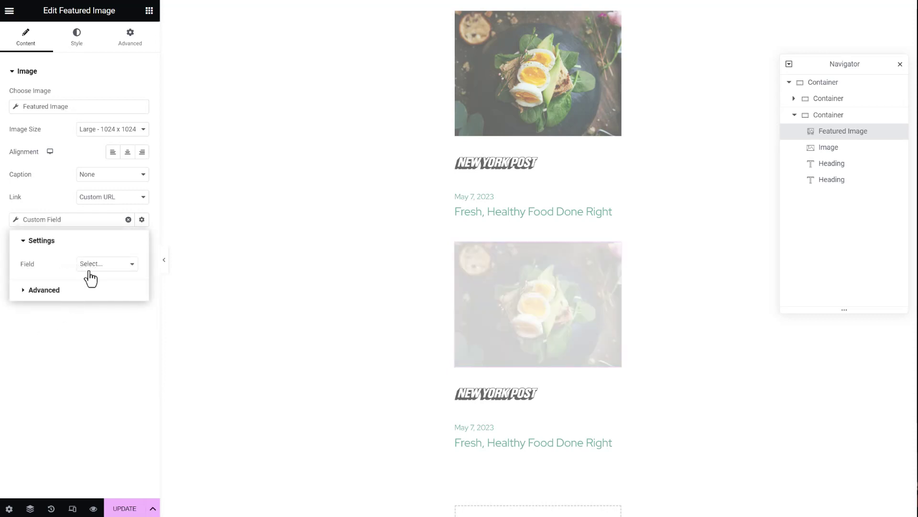
pyautogui.click(92, 265)
pyautogui.click(109, 309)
pyautogui.click(93, 340)
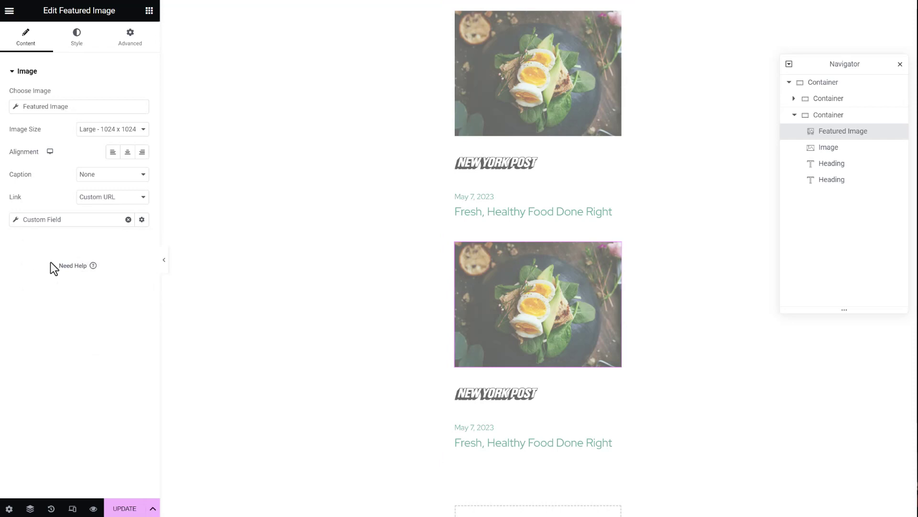
# Replace the Post URL link on the second container's post title heading with the JetEngine Custom Field External Link.
pyautogui.click(529, 439)
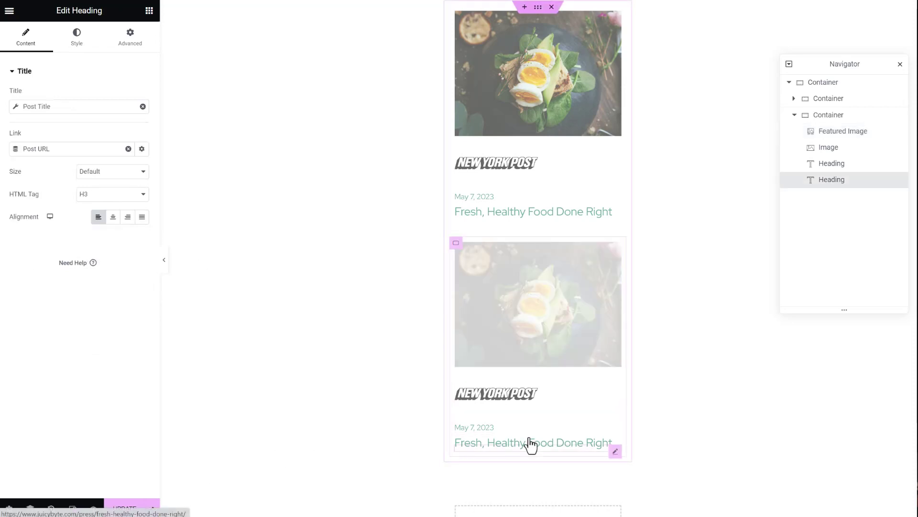
pyautogui.click(128, 148)
pyautogui.click(142, 149)
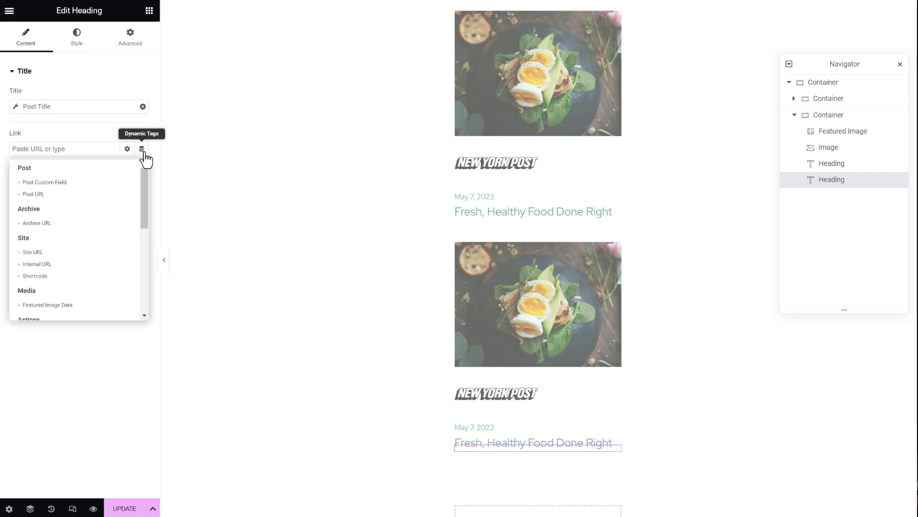
pyautogui.scroll(-5, 67, 249)
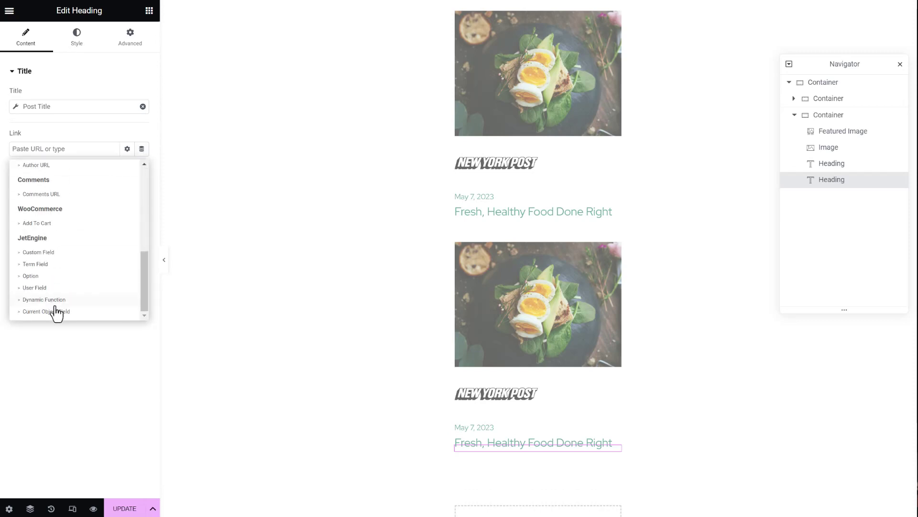
pyautogui.click(57, 253)
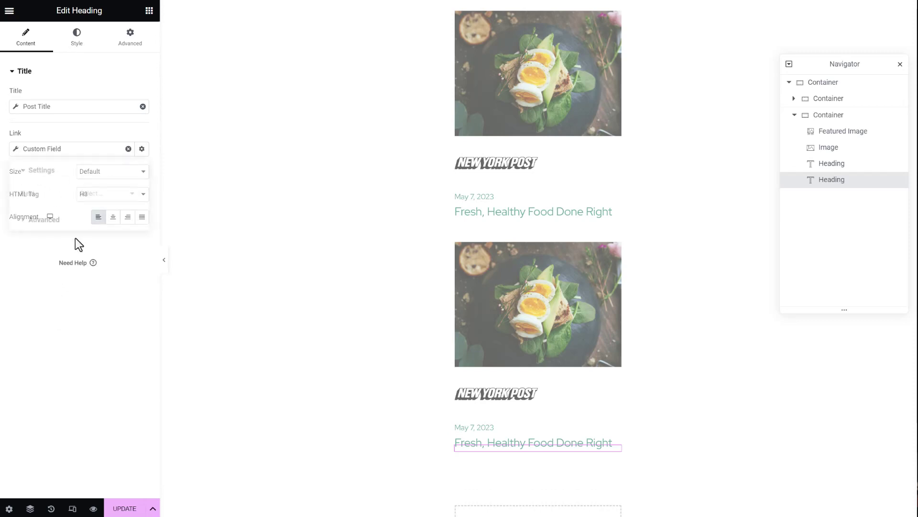
pyautogui.click(107, 191)
pyautogui.click(102, 240)
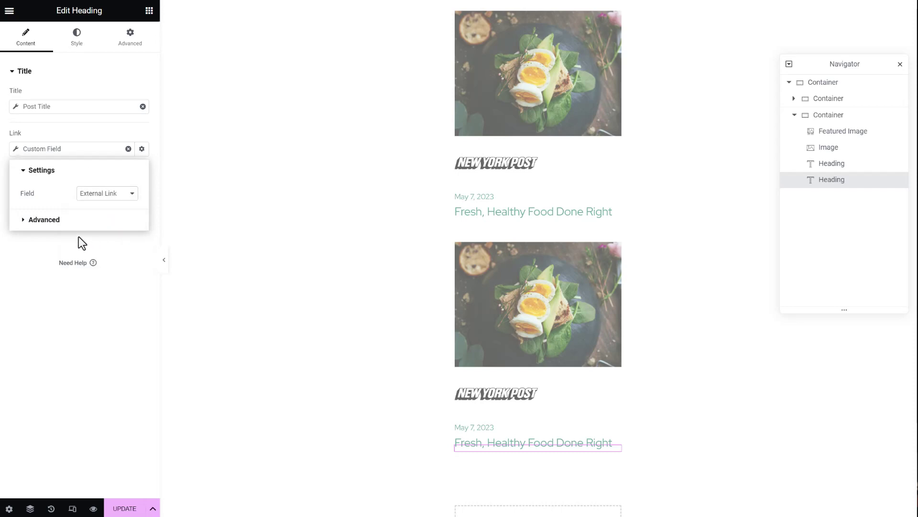
# Make the links of the second container's title heading and Featured Image open in a new window, and update the listing item.
pyautogui.click(142, 149)
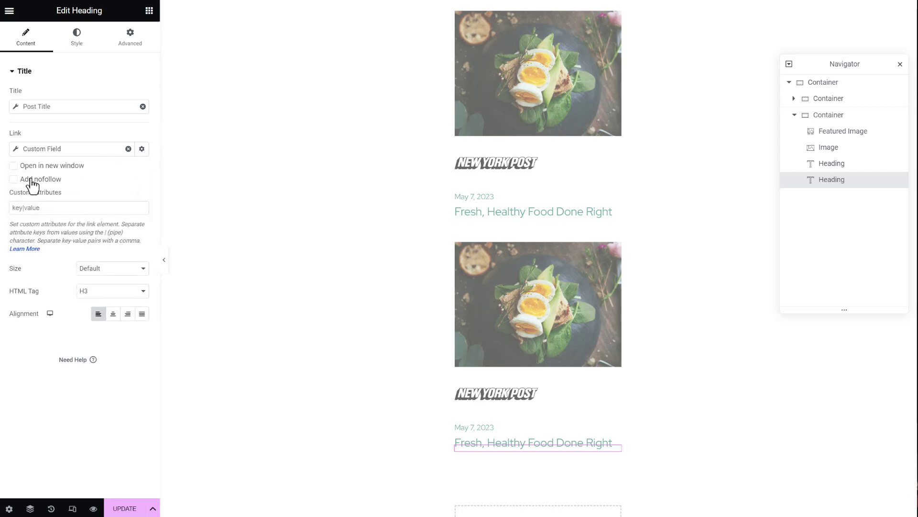
pyautogui.click(115, 508)
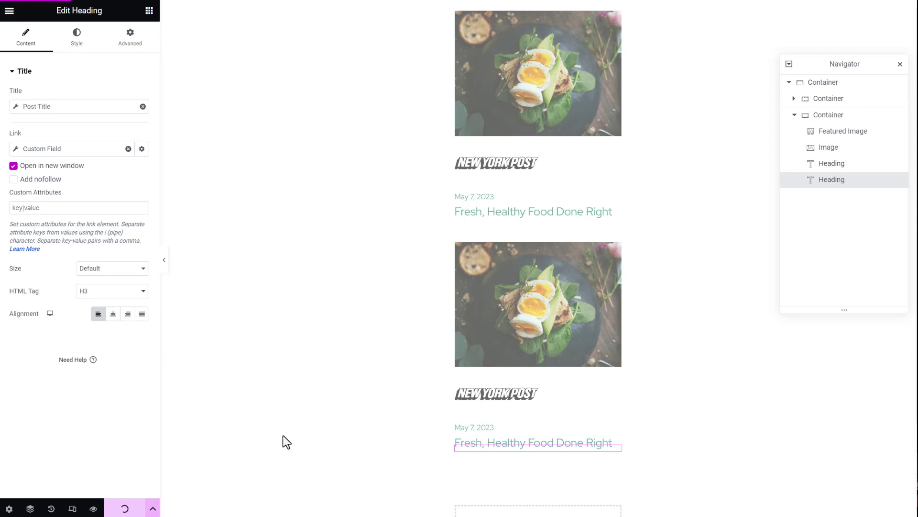
pyautogui.click(465, 266)
pyautogui.click(141, 219)
pyautogui.click(14, 236)
pyautogui.hotkey('ctrl', 's')
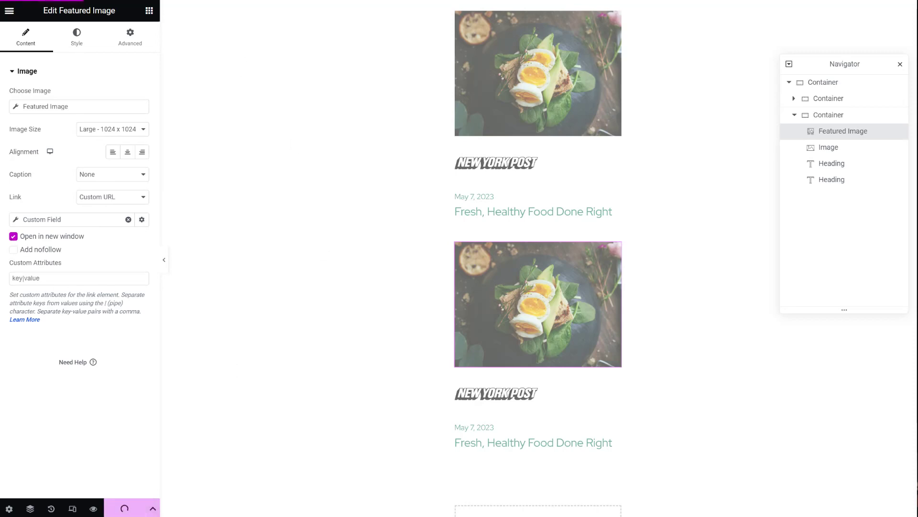
# Reload the Juicy News archive page and test the image link of the "Juicy Byte is the Best Restaurant in Naples" card.
pyautogui.hotkey('ctrl', 'Tab')
pyautogui.press('F5')
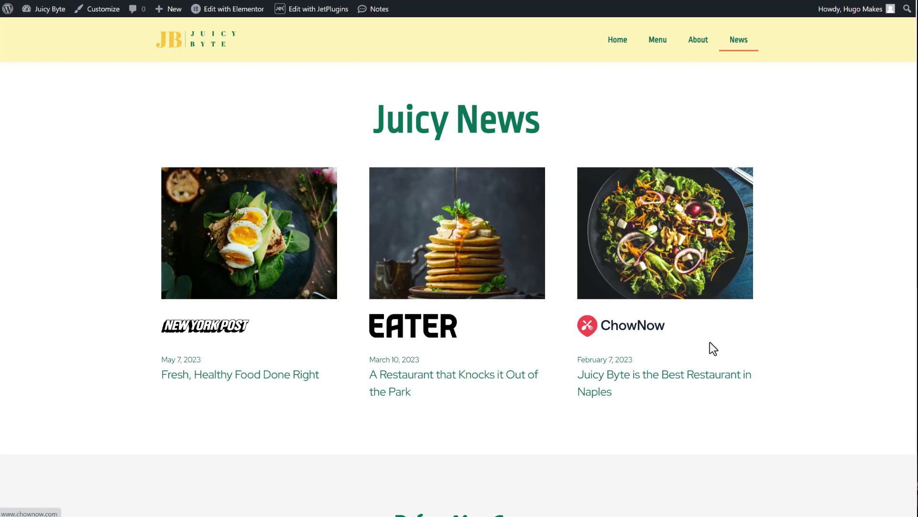
pyautogui.click(646, 267)
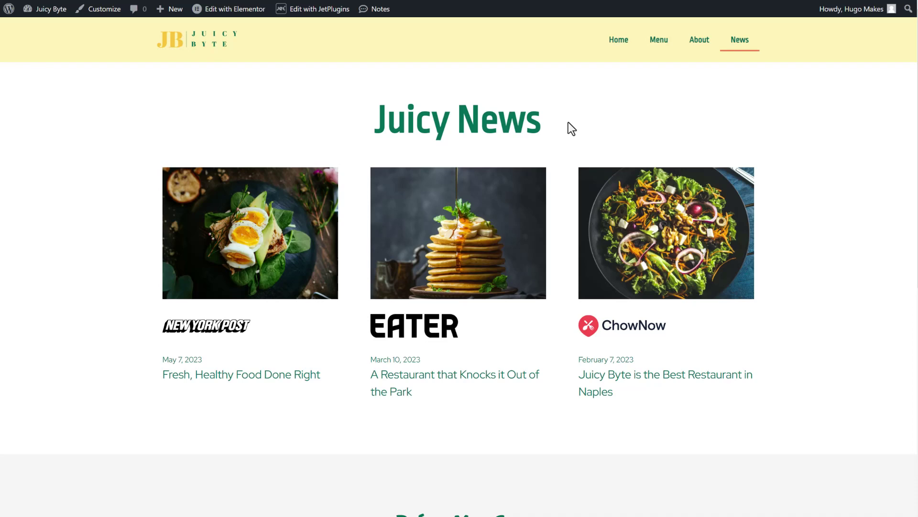
pyautogui.moveTo(378, 110); pyautogui.dragTo(535, 113)
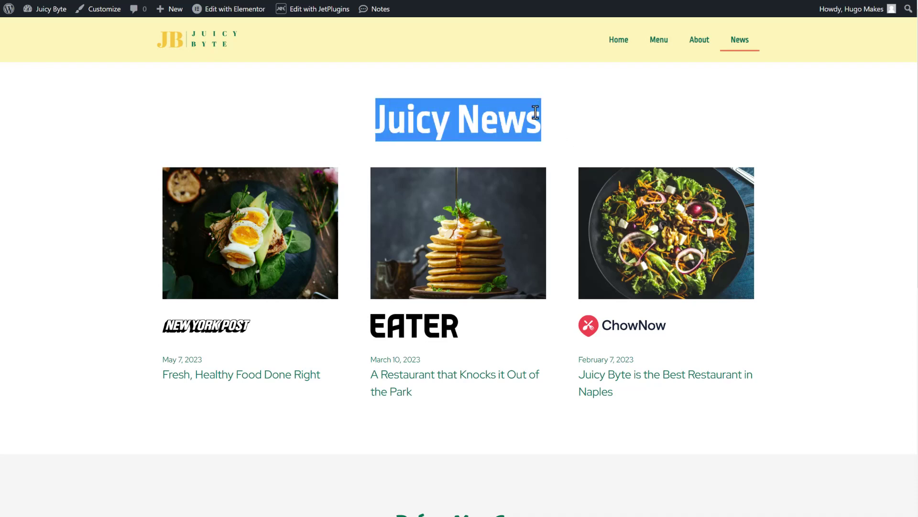
pyautogui.click(554, 116)
pyautogui.moveTo(541, 120); pyautogui.dragTo(527, 105)
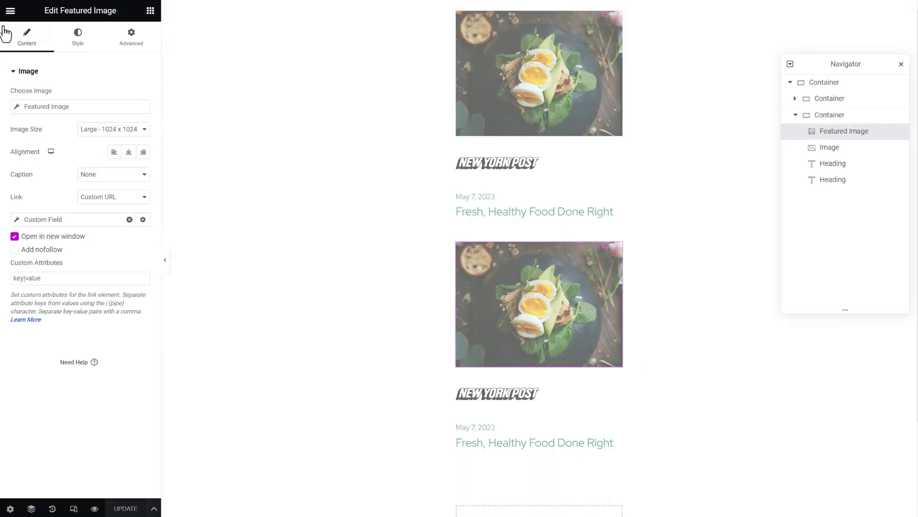
# Exit the listing item editor and open the News Archive template from the Theme Builder for editing.
pyautogui.click(10, 10)
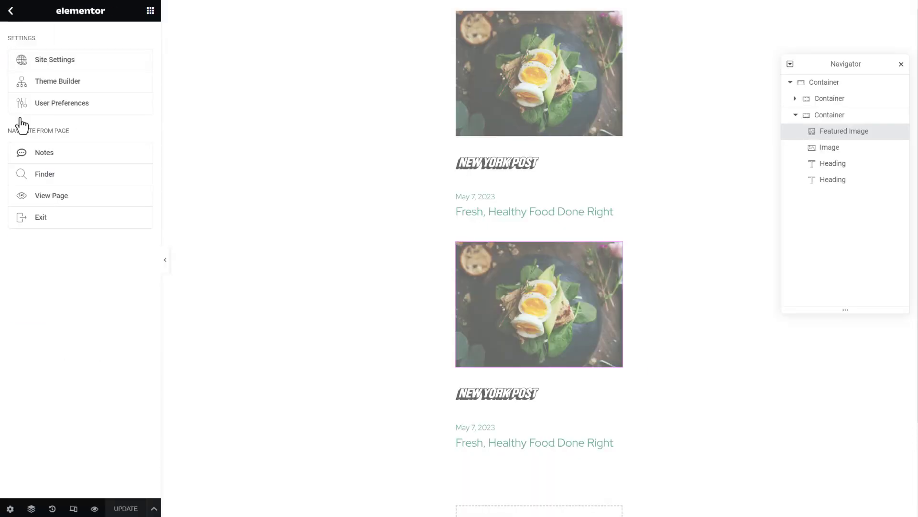
pyautogui.click(36, 220)
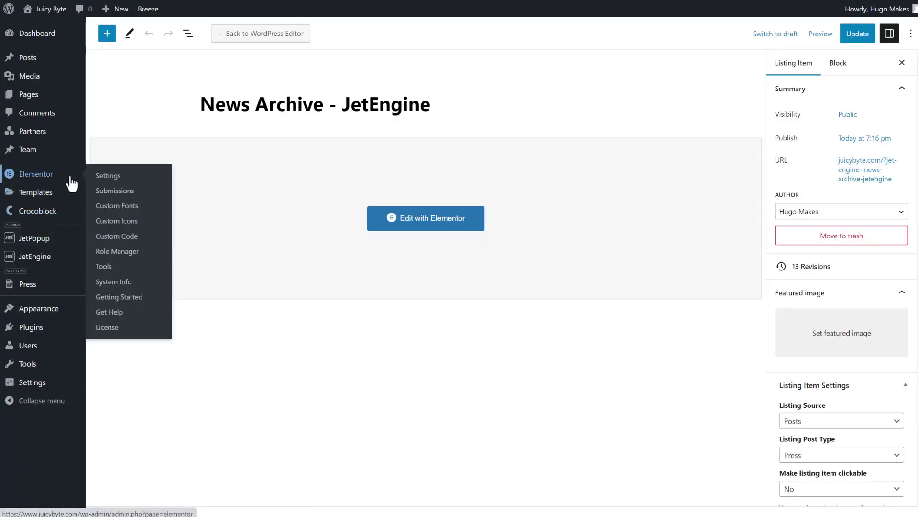
pyautogui.moveTo(41, 193)
pyautogui.click(119, 244)
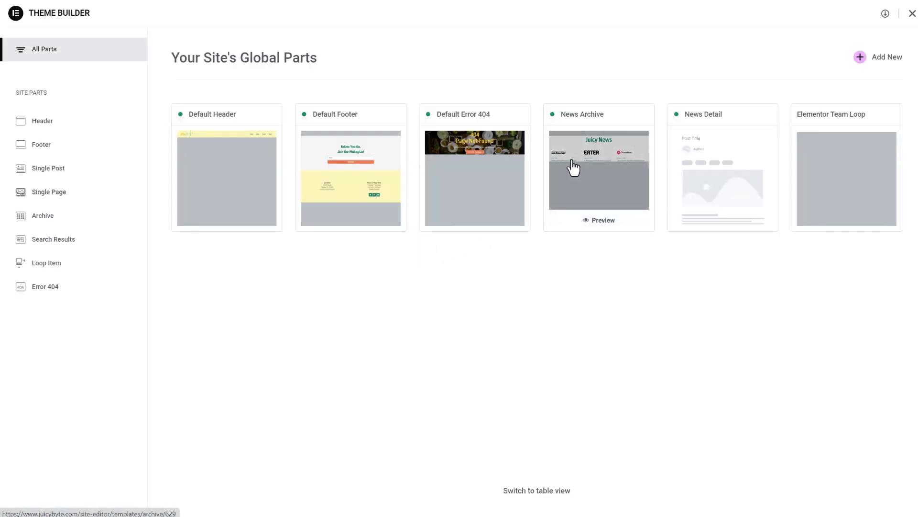
pyautogui.click(574, 169)
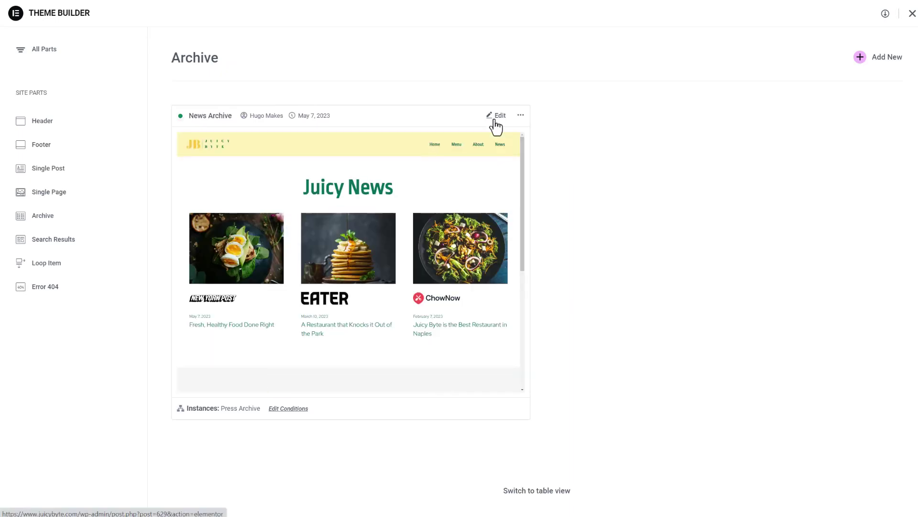
pyautogui.click(497, 116)
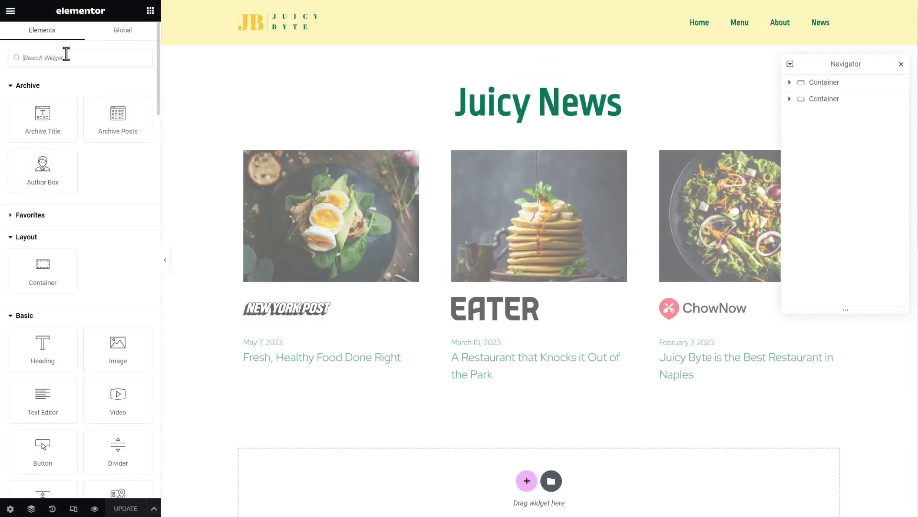
# Add a Loop Grid below the existing news cards and create a new template for it, saving the page changes.
pyautogui.write('loop')
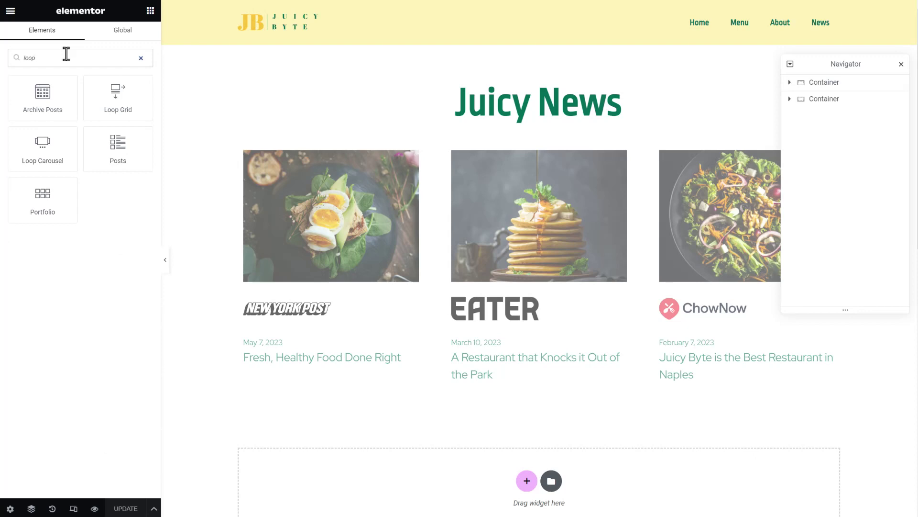
pyautogui.moveTo(111, 86); pyautogui.dragTo(521, 471)
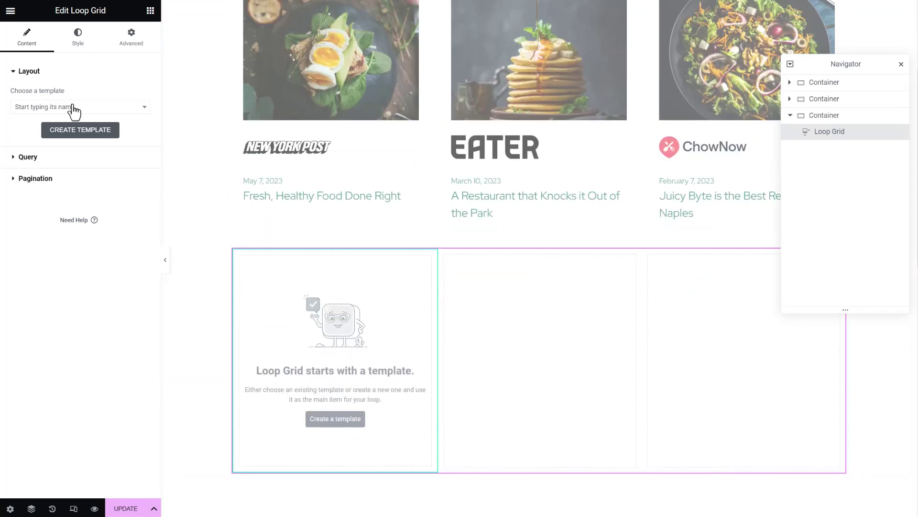
pyautogui.click(75, 137)
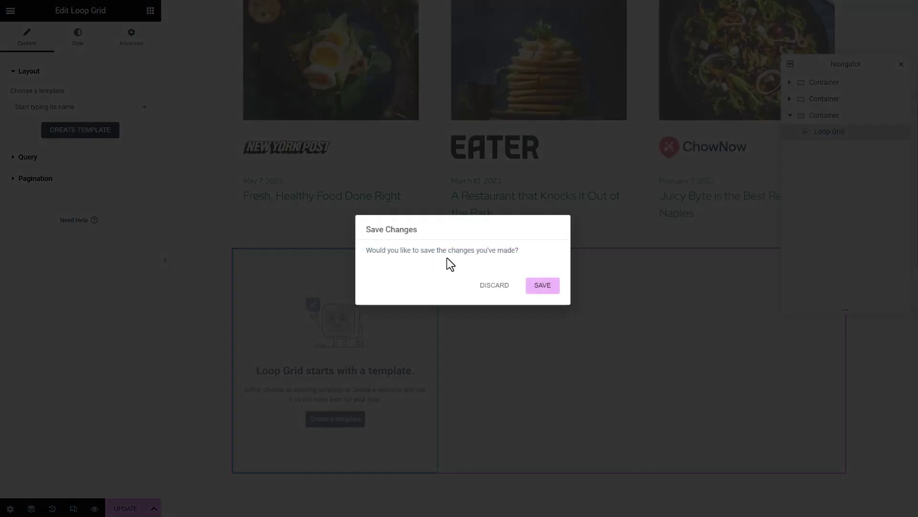
pyautogui.click(545, 282)
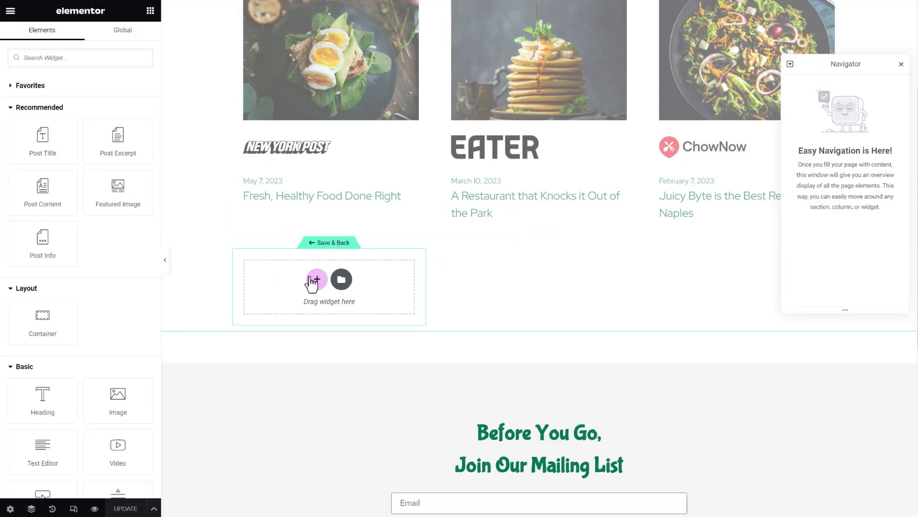
# Add a Featured Image widget to the loop item template and place an Image widget beneath it.
pyautogui.moveTo(107, 198); pyautogui.dragTo(315, 280)
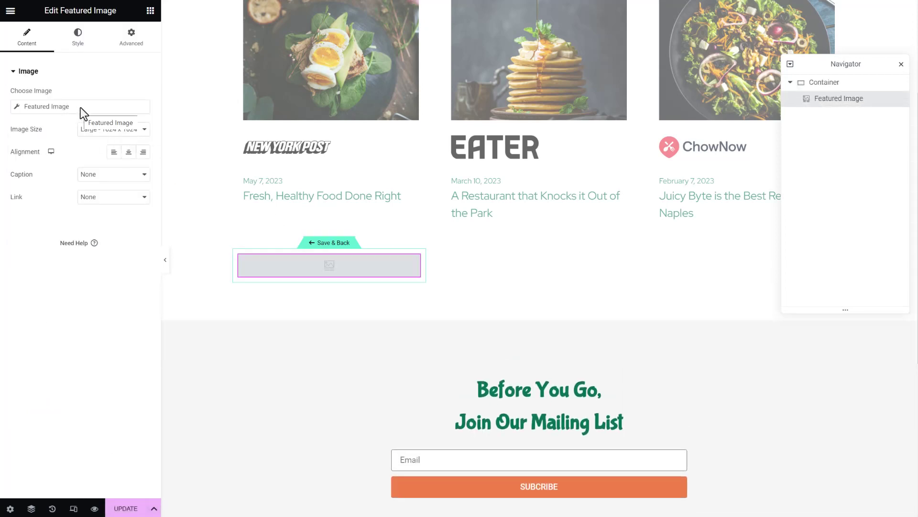
pyautogui.click(151, 13)
pyautogui.click(63, 50)
pyautogui.write('image')
pyautogui.moveTo(43, 93); pyautogui.dragTo(362, 280)
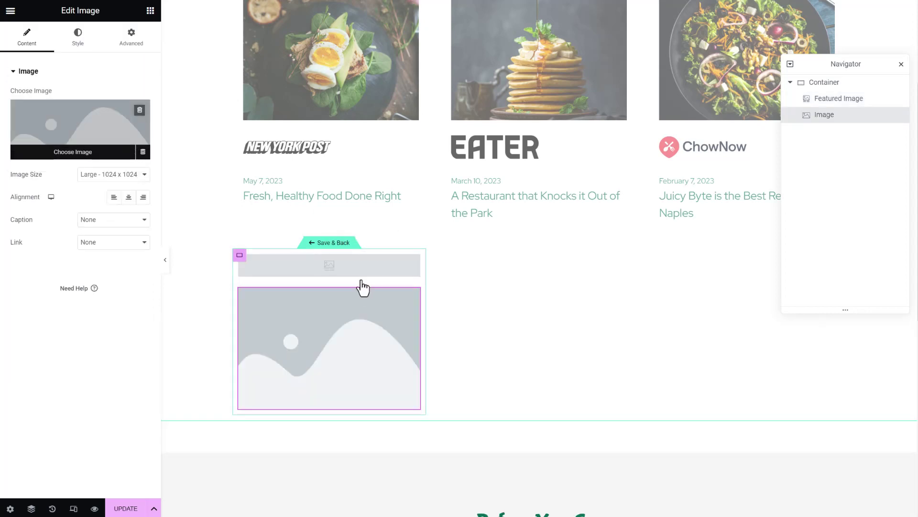
# Set the Image widget's source to the JetEngine Term Image with the Publications taxonomy and the meta field logo.
pyautogui.click(142, 152)
pyautogui.scroll(-1, 61, 256)
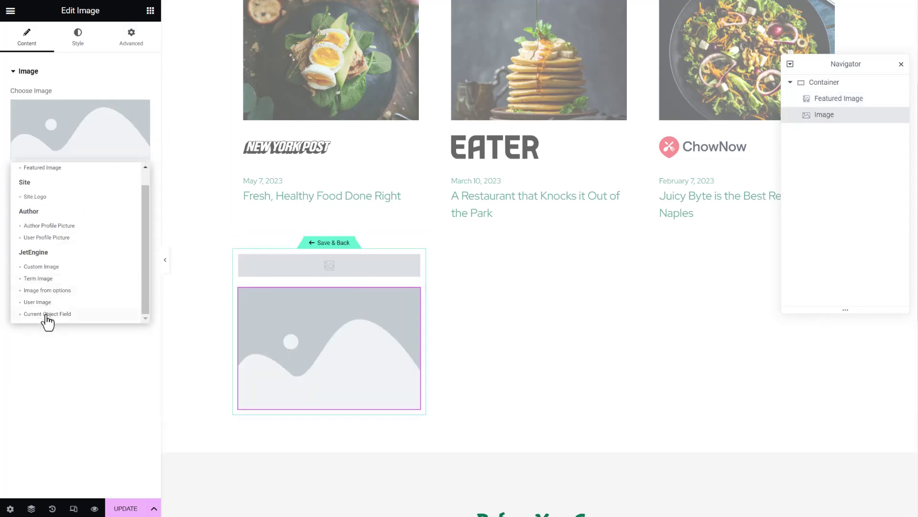
pyautogui.click(40, 287)
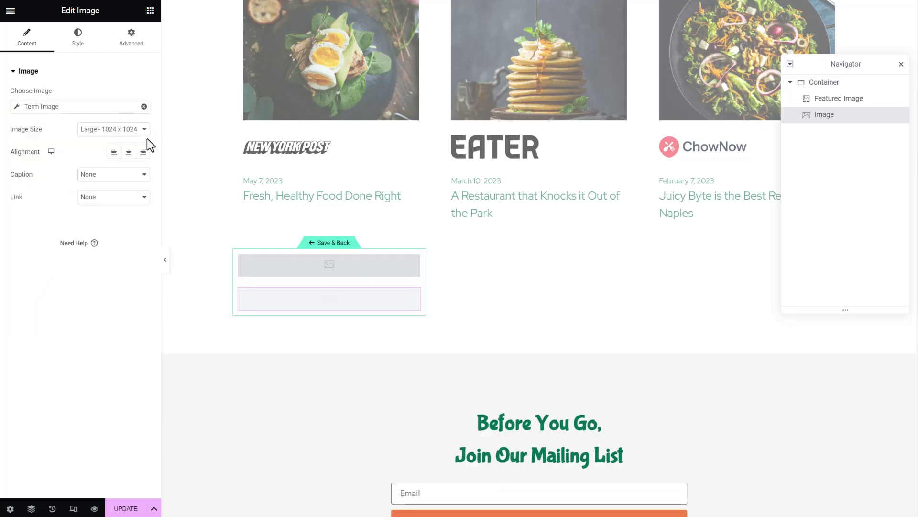
pyautogui.click(108, 106)
pyautogui.click(110, 150)
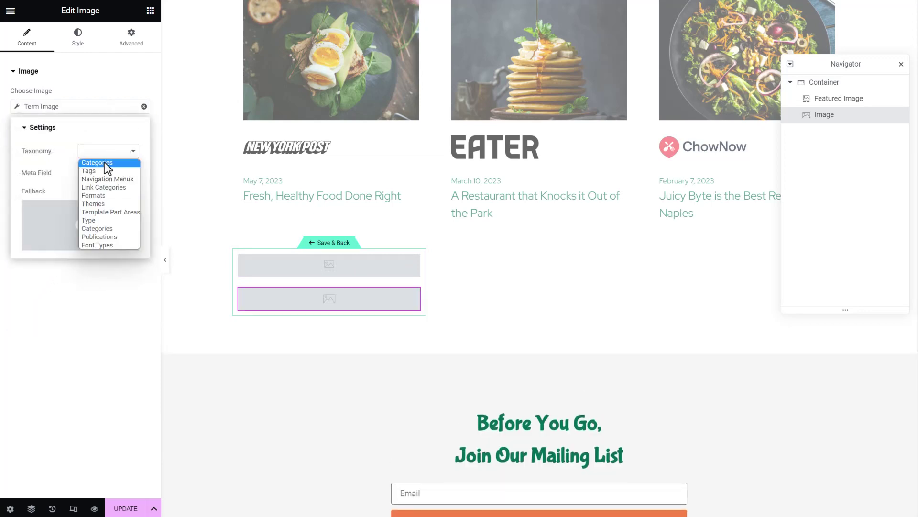
pyautogui.click(106, 236)
pyautogui.click(88, 174)
pyautogui.write('logo')
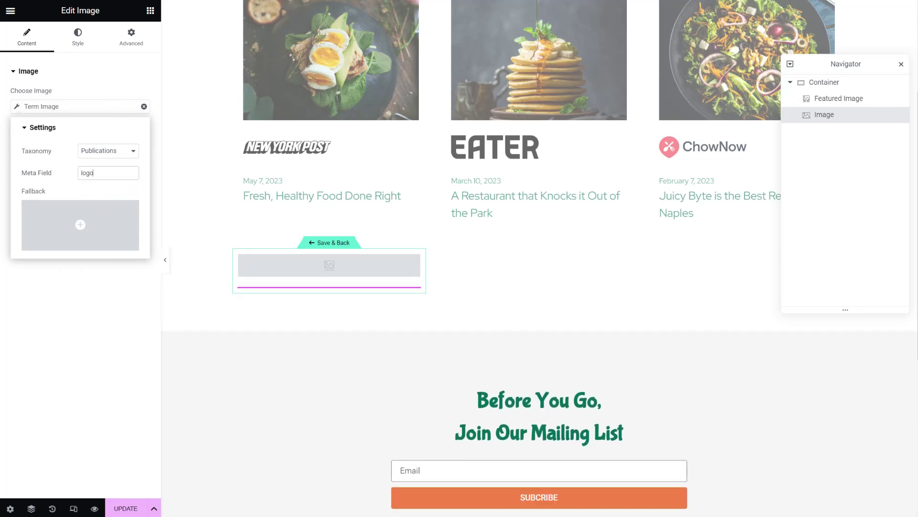
# Add a Heading widget below the publication logo image in the loop item template.
pyautogui.click(150, 11)
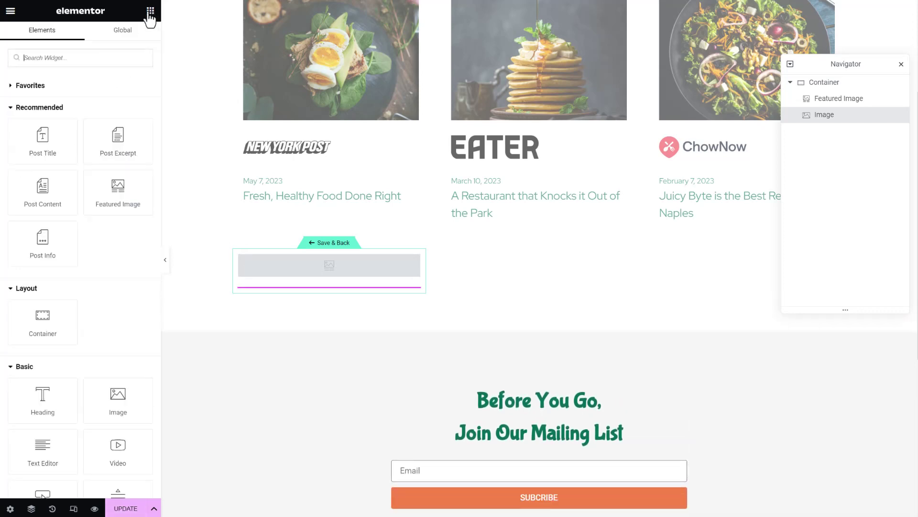
pyautogui.write('im')
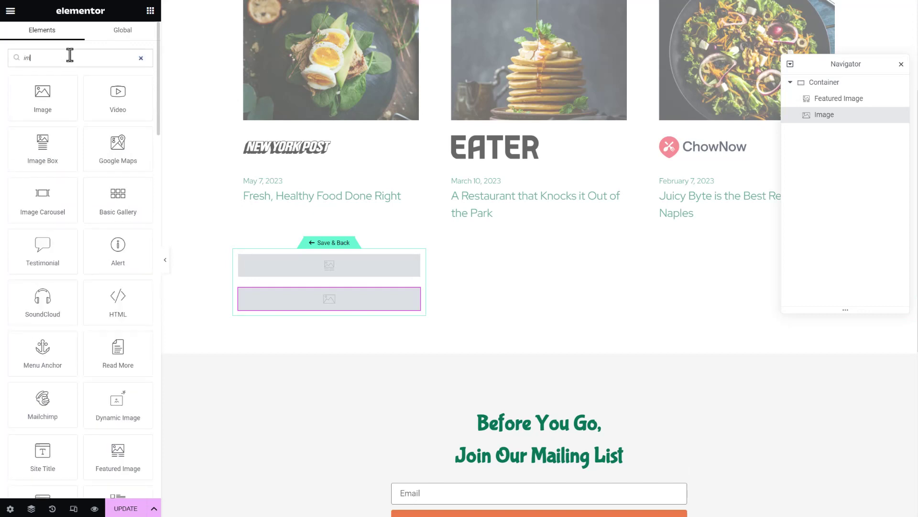
pyautogui.write('ead')
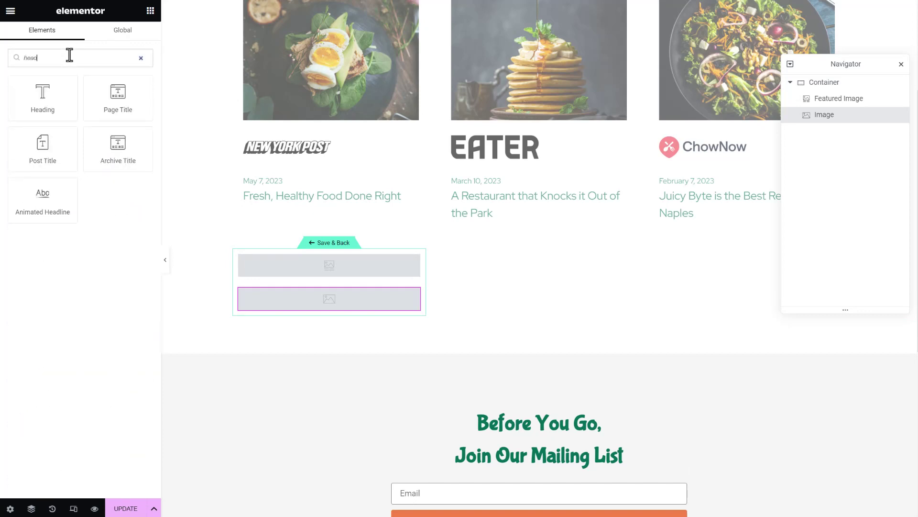
pyautogui.moveTo(49, 93); pyautogui.dragTo(323, 306)
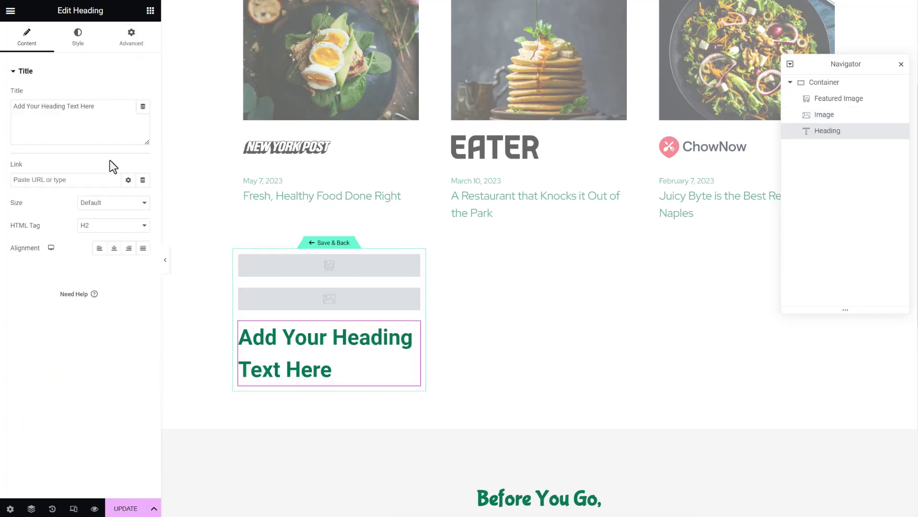
# Apply the global Description font to the heading, set its size to 14 px, and save the loop item template.
pyautogui.click(82, 43)
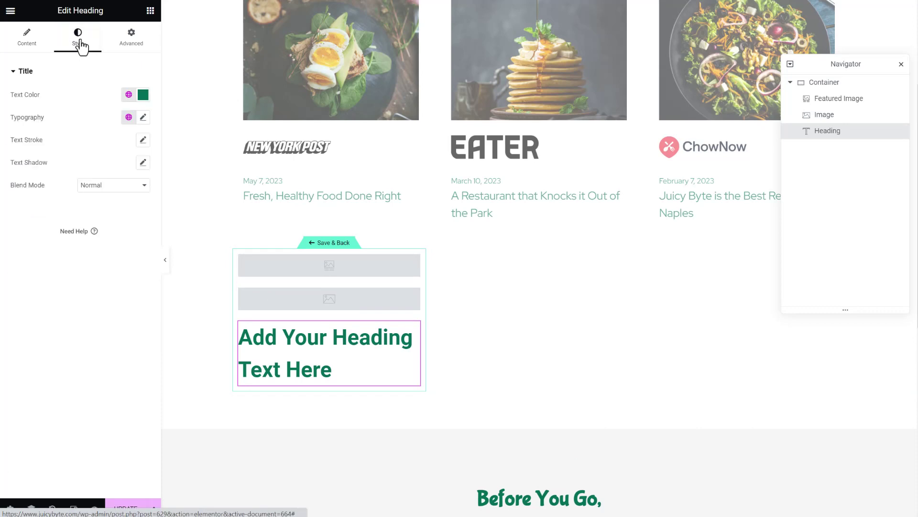
pyautogui.click(128, 118)
pyautogui.scroll(-2, 71, 205)
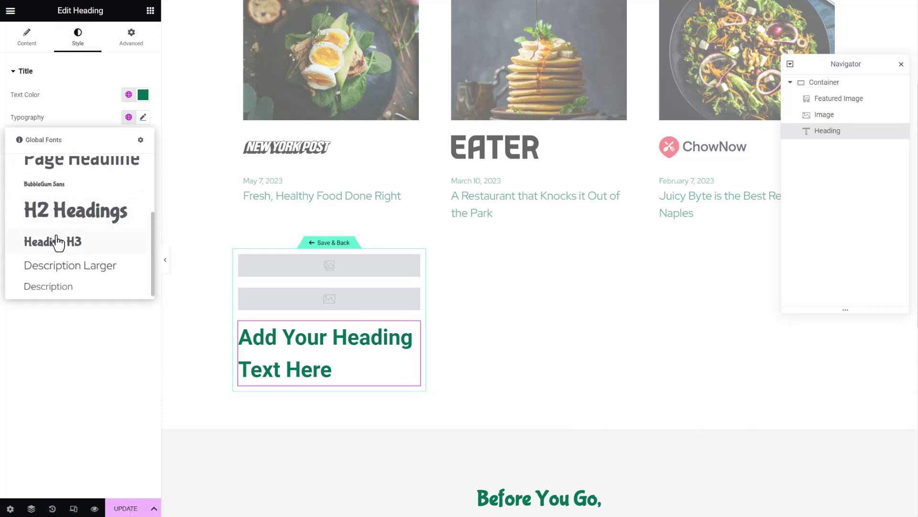
pyautogui.click(71, 287)
pyautogui.click(305, 327)
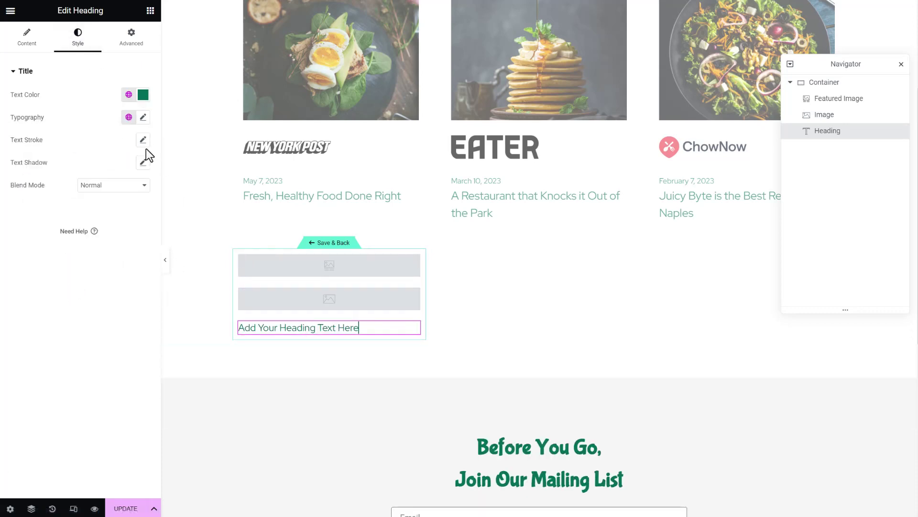
pyautogui.click(143, 117)
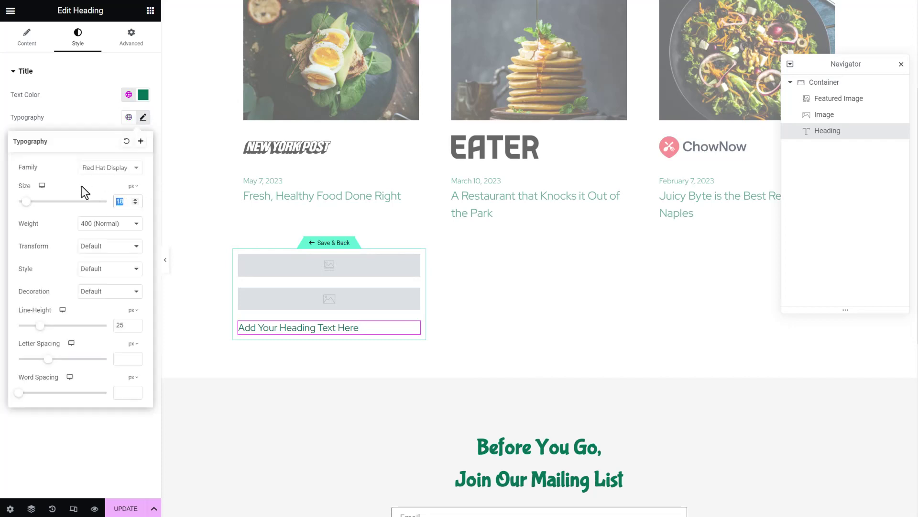
pyautogui.write('14')
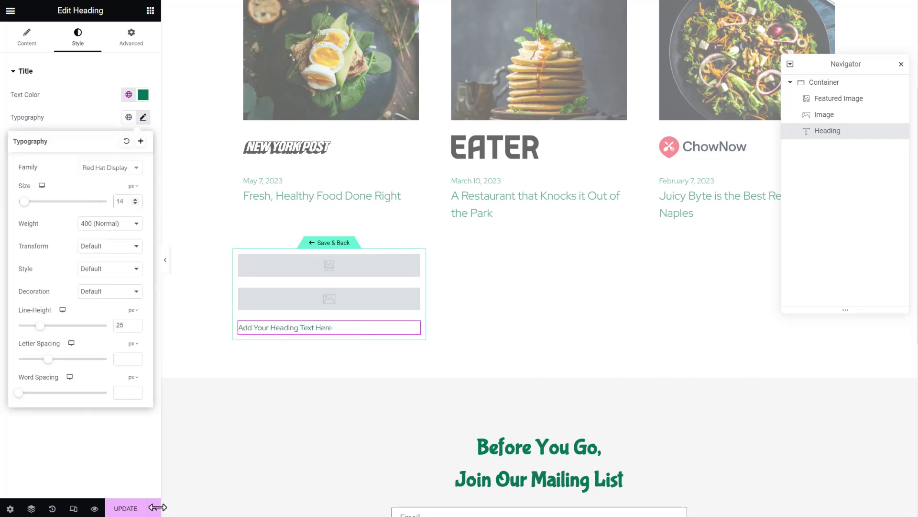
pyautogui.click(131, 508)
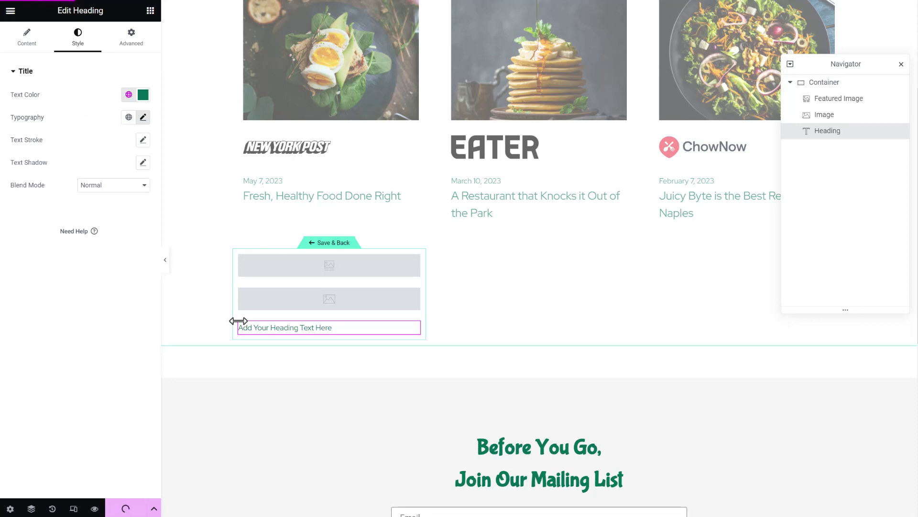
# Set the heading's title to the dynamic Post Date.
pyautogui.click(26, 39)
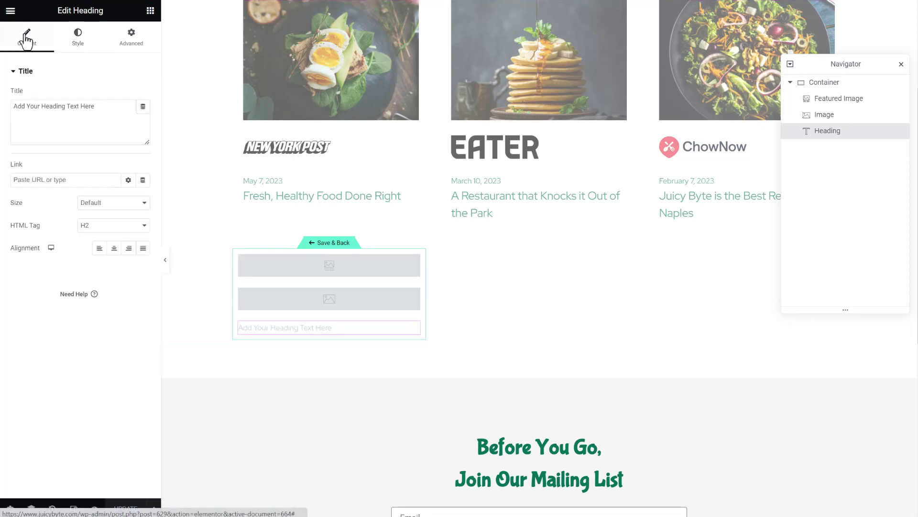
pyautogui.click(142, 107)
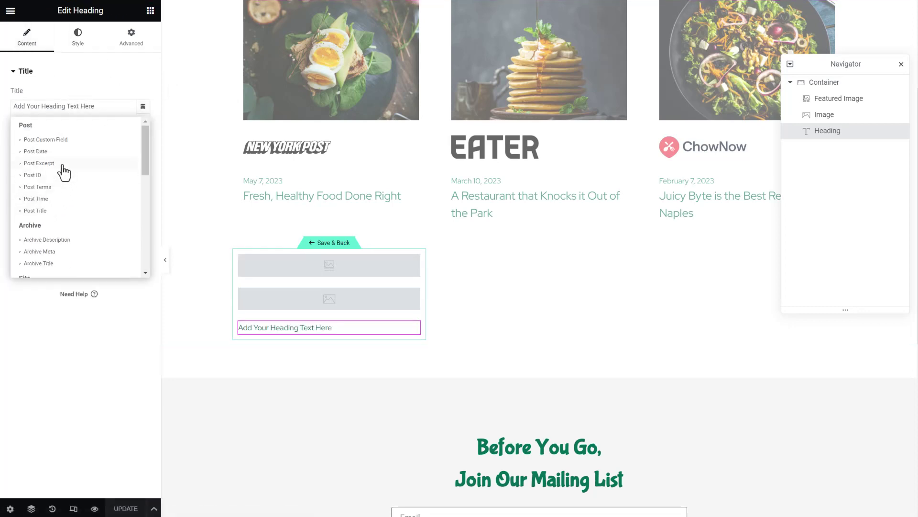
pyautogui.click(47, 151)
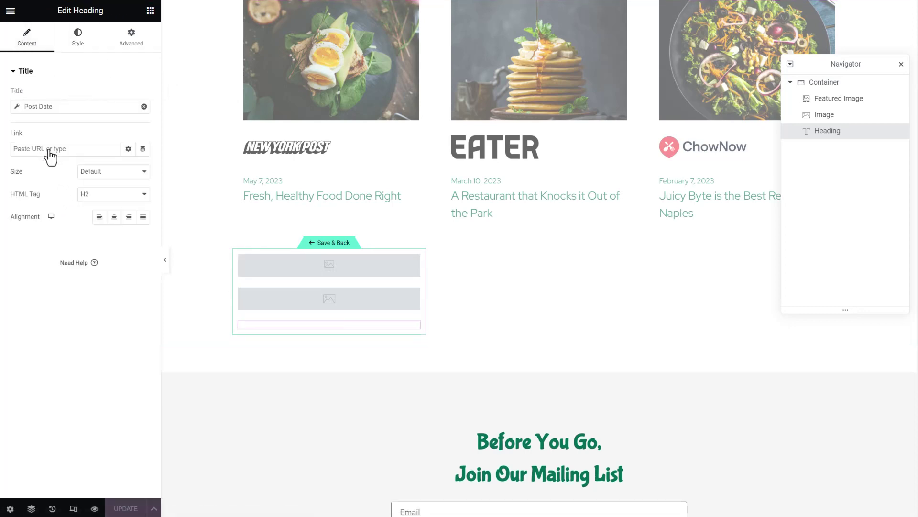
# Add a second Heading widget below the post date and apply the global Description Larger font to it.
pyautogui.click(150, 10)
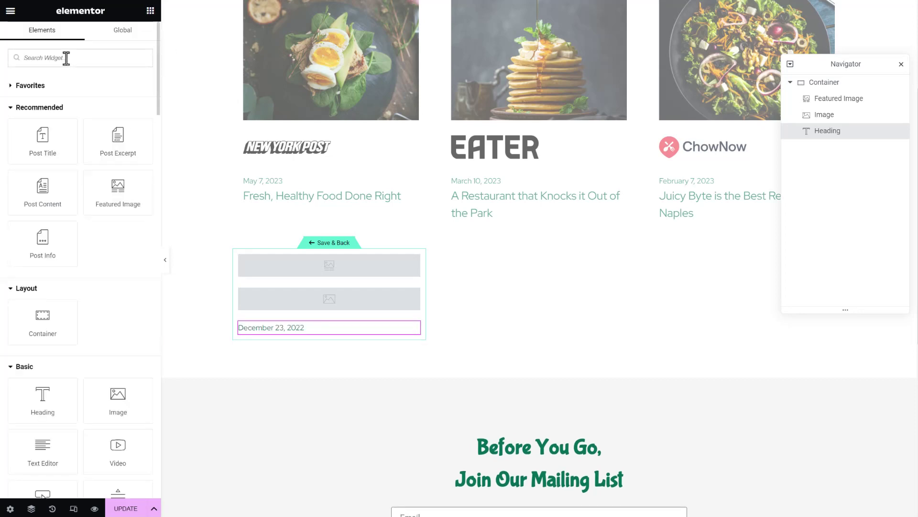
pyautogui.write('head')
pyautogui.moveTo(43, 103); pyautogui.dragTo(300, 335)
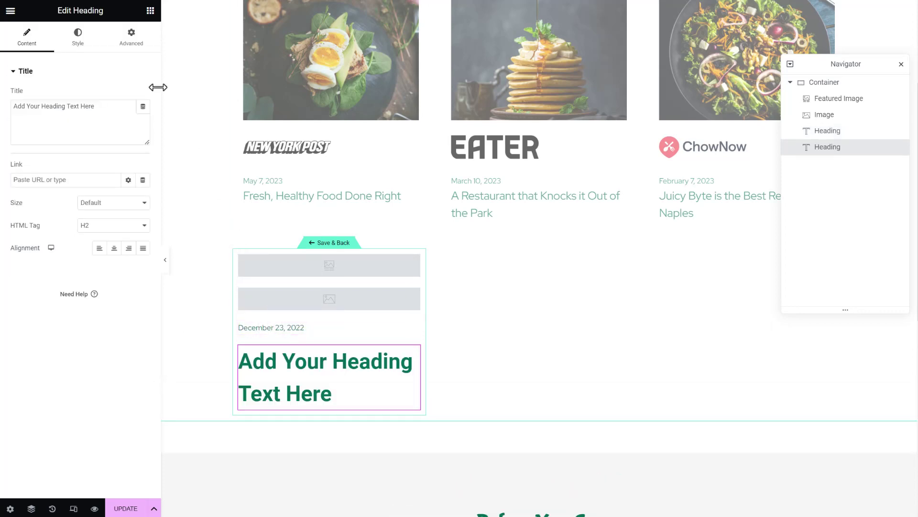
pyautogui.click(78, 36)
pyautogui.click(129, 117)
pyautogui.scroll(-4, 76, 214)
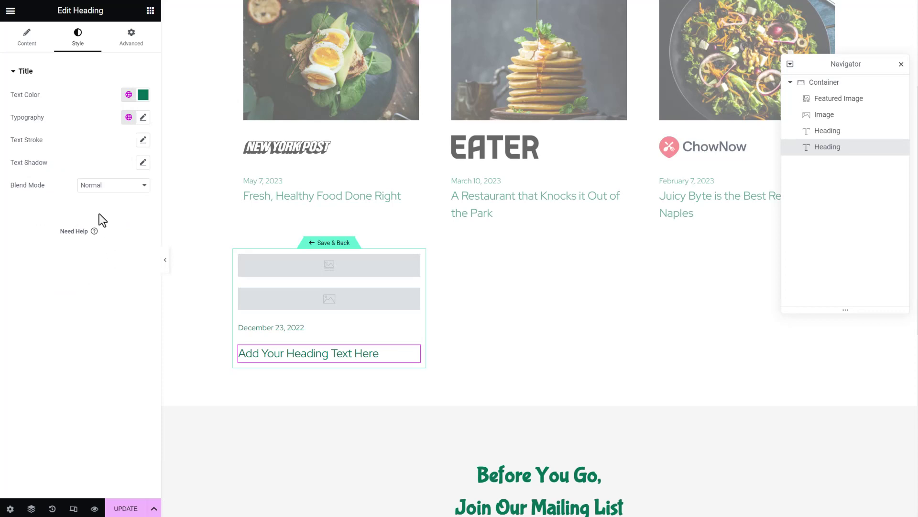
# Set the second heading's title to the dynamic Post Title.
pyautogui.click(28, 42)
pyautogui.click(143, 107)
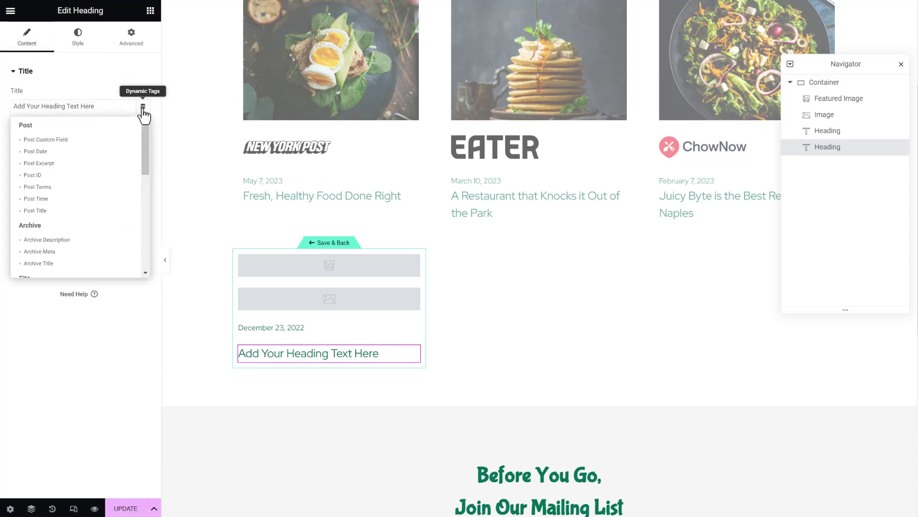
pyautogui.scroll(-5, 64, 241)
pyautogui.scroll(-2, 60, 238)
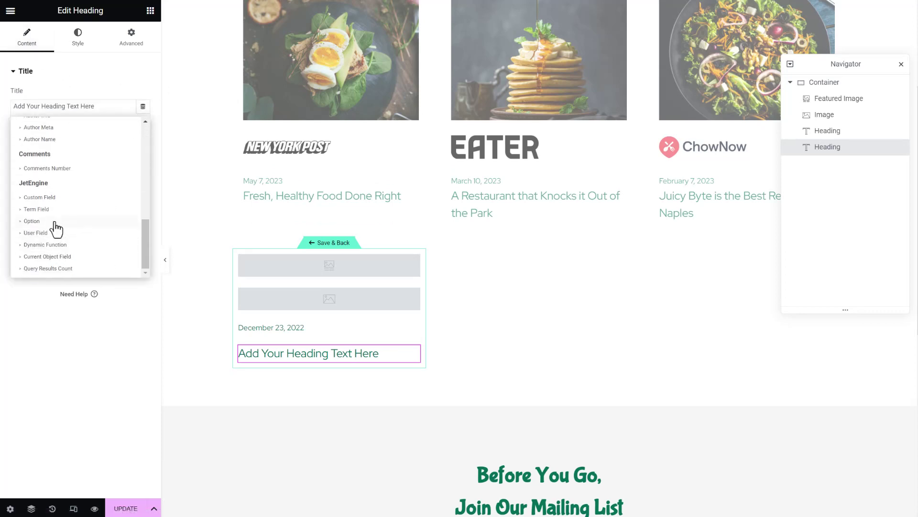
pyautogui.scroll(7, 66, 225)
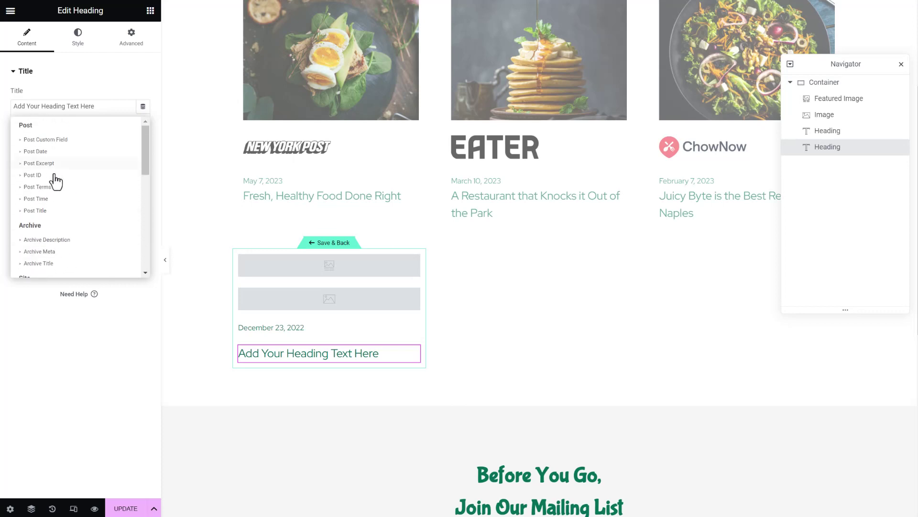
pyautogui.click(34, 210)
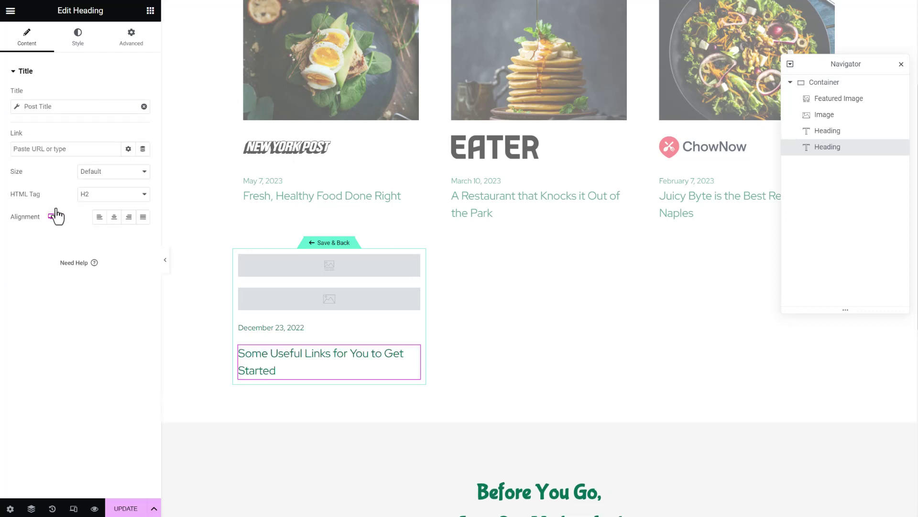
# Give the Featured Image a custom URL link that uses the dynamic Post URL.
pyautogui.click(351, 267)
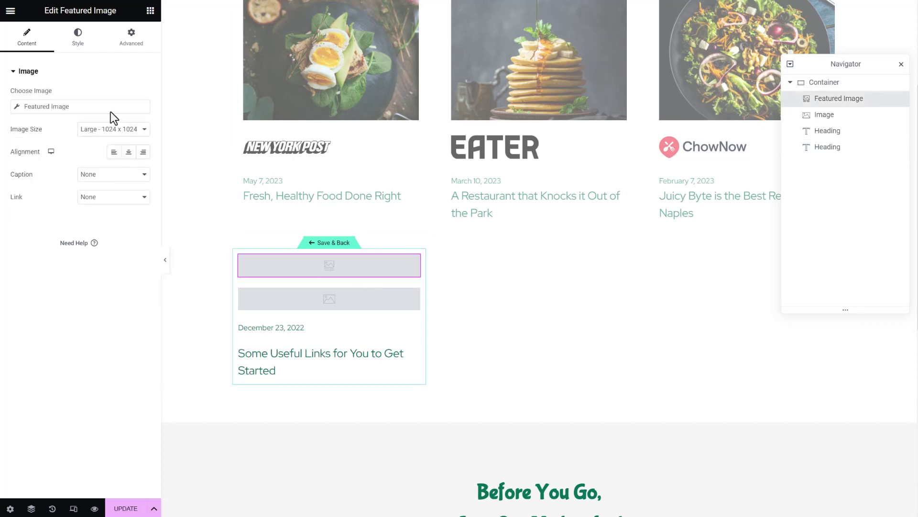
pyautogui.click(89, 196)
pyautogui.click(104, 227)
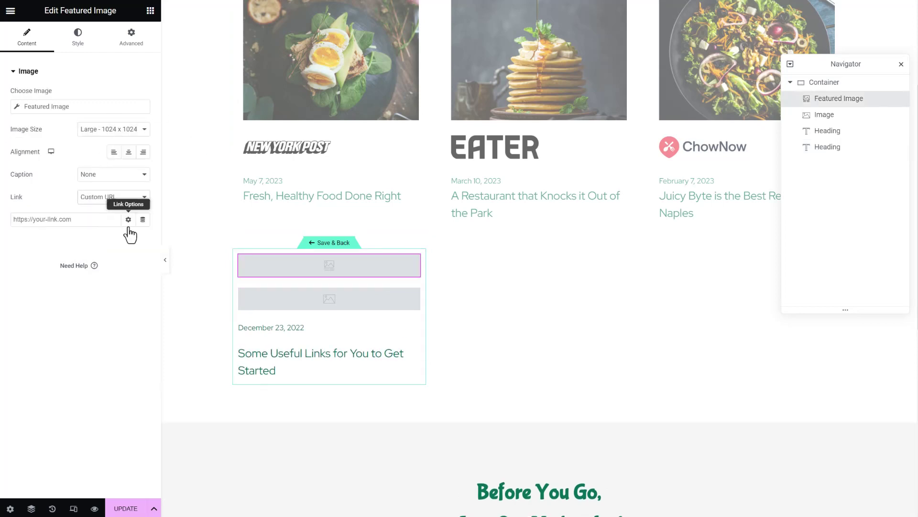
pyautogui.click(142, 220)
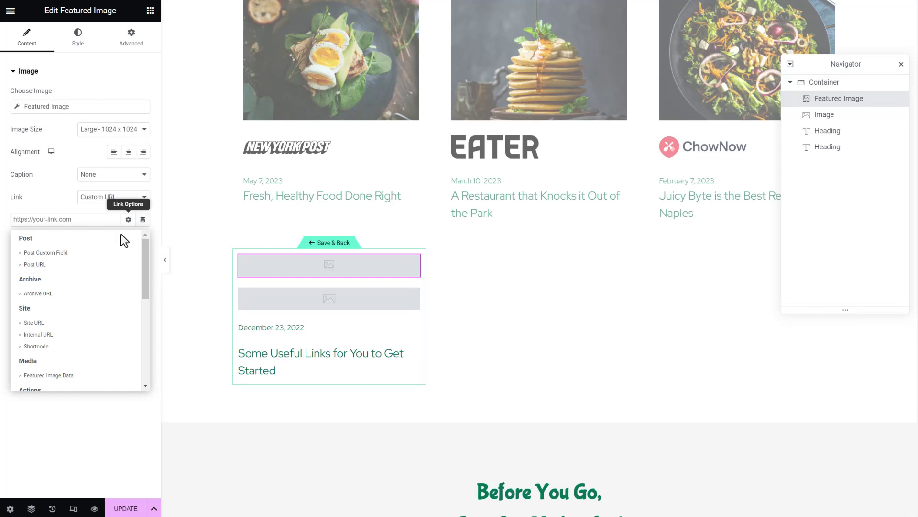
pyautogui.click(58, 265)
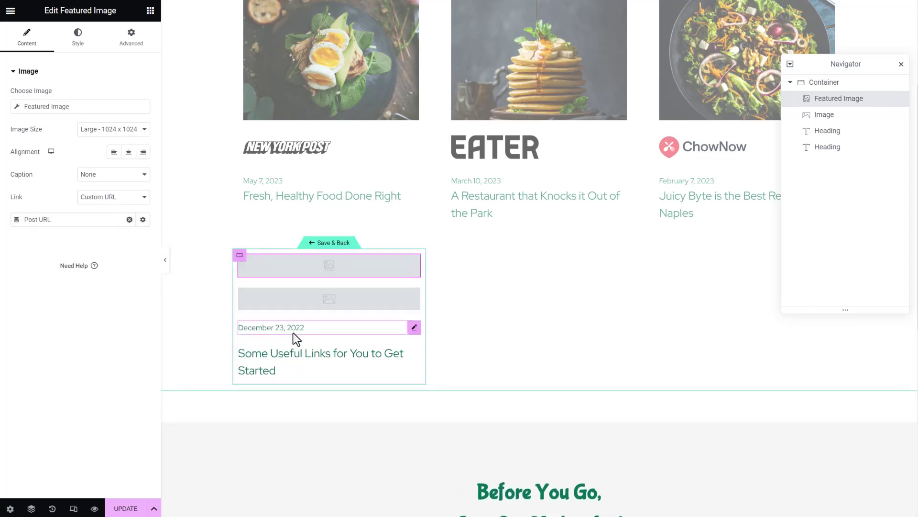
# Link the post title heading to the dynamic Post URL and save the template.
pyautogui.click(307, 352)
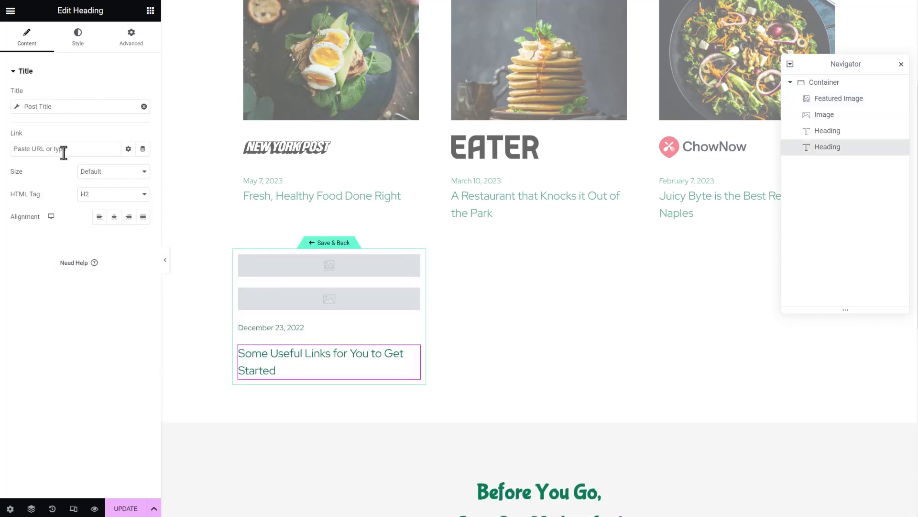
pyautogui.click(142, 149)
pyautogui.click(42, 194)
pyautogui.click(126, 508)
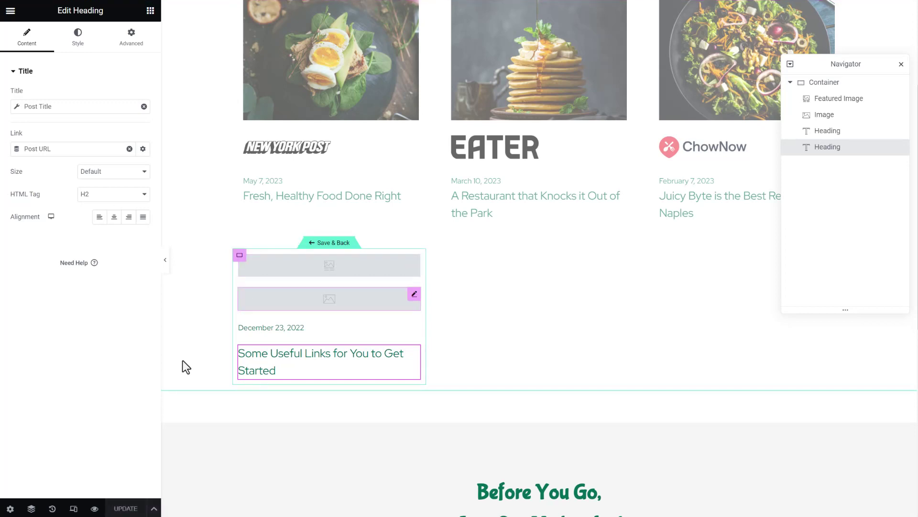
# Rename the loop item template to "News Archive - Elementor Loop" in its settings.
pyautogui.click(10, 509)
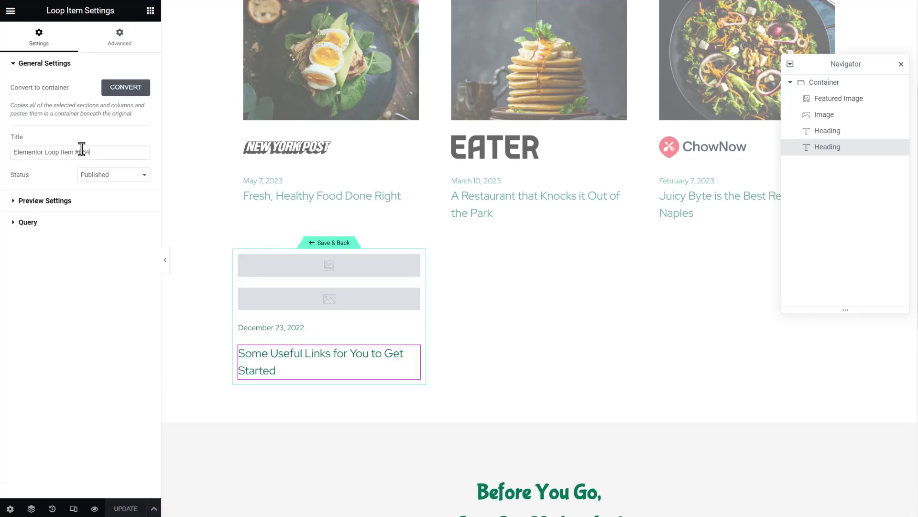
pyautogui.moveTo(82, 148); pyautogui.dragTo(0, 147)
pyautogui.write('News Archive -')
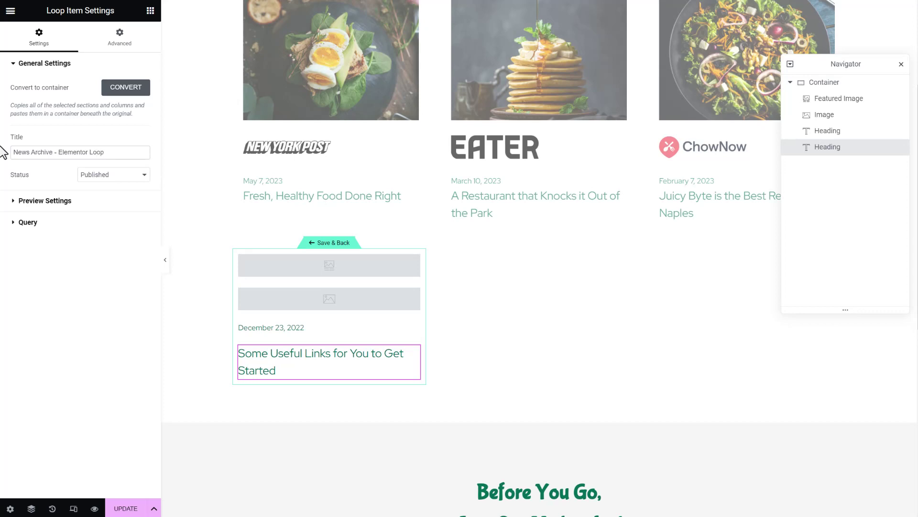
# Set the loop item's preview to the Press post type and apply the preview.
pyautogui.click(48, 201)
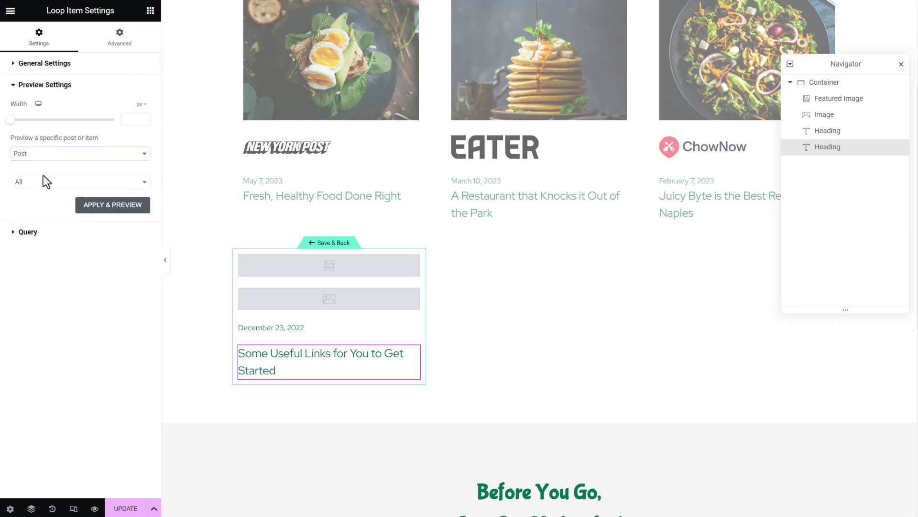
pyautogui.click(30, 154)
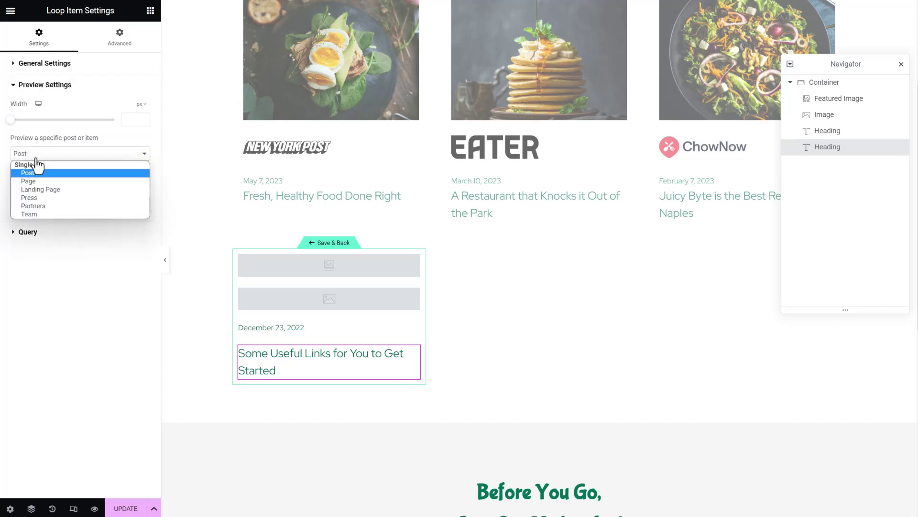
pyautogui.click(42, 198)
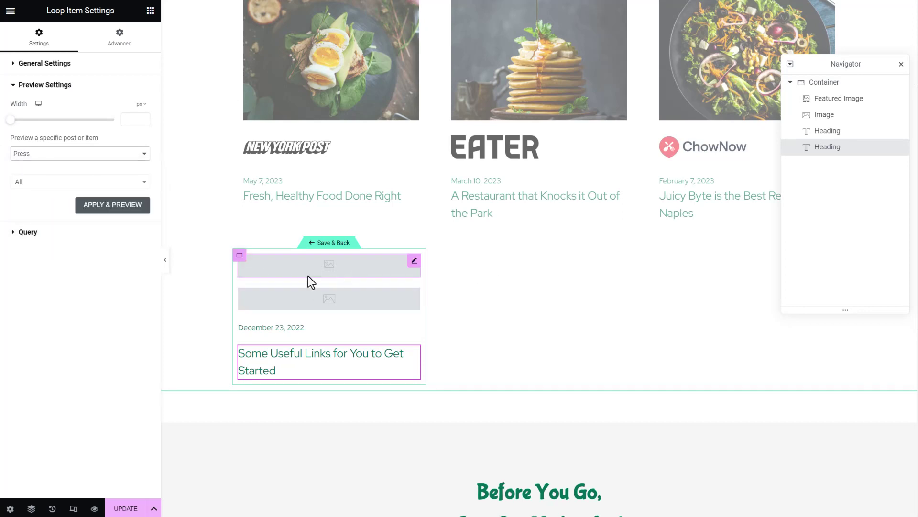
pyautogui.click(91, 212)
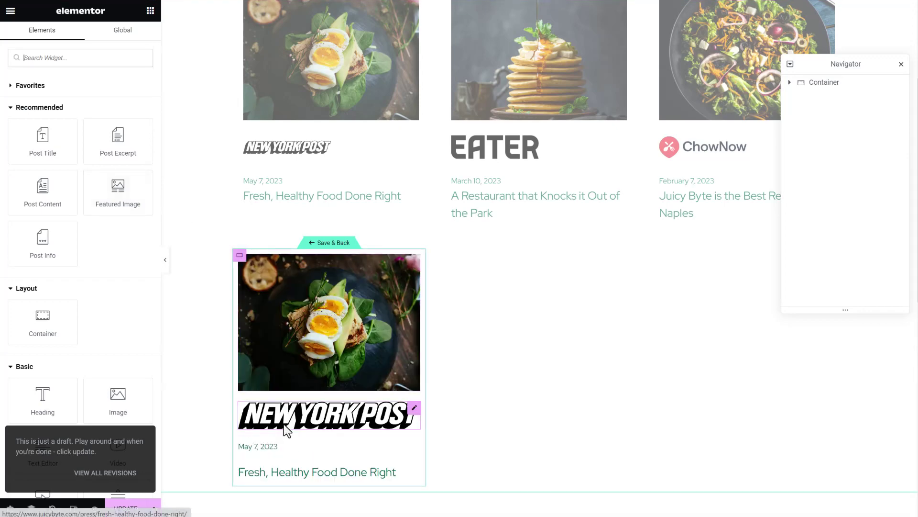
# Set the publication logo's width and max width to 50% and its height to 60 px, and align it left.
pyautogui.scroll(-2, 330, 383)
pyautogui.click(347, 311)
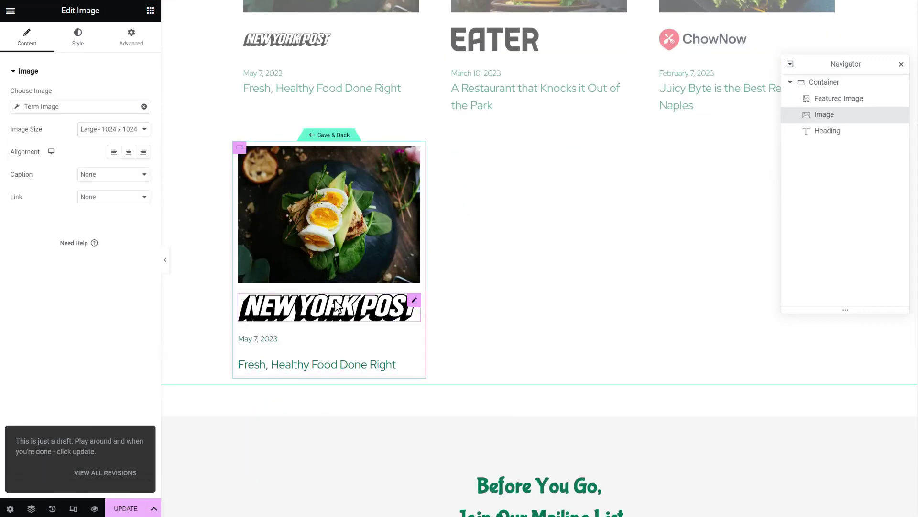
pyautogui.click(78, 37)
pyautogui.click(136, 102)
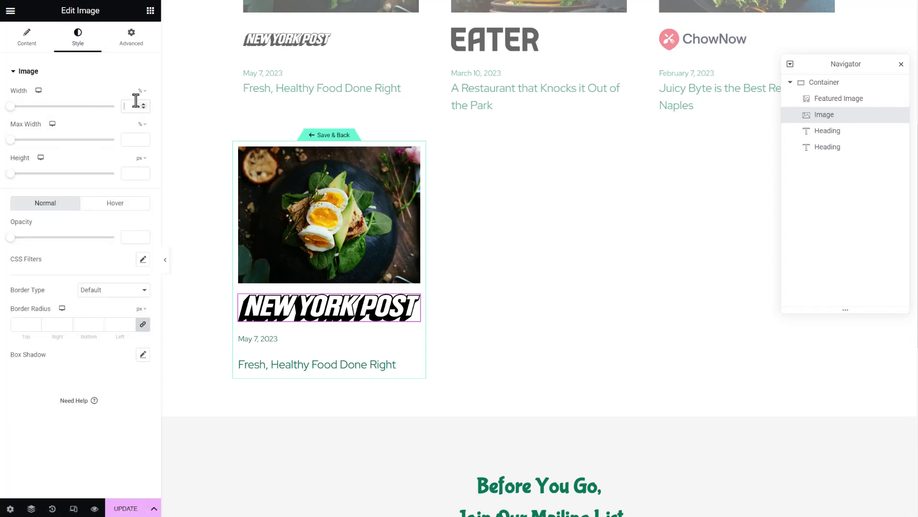
pyautogui.write('50')
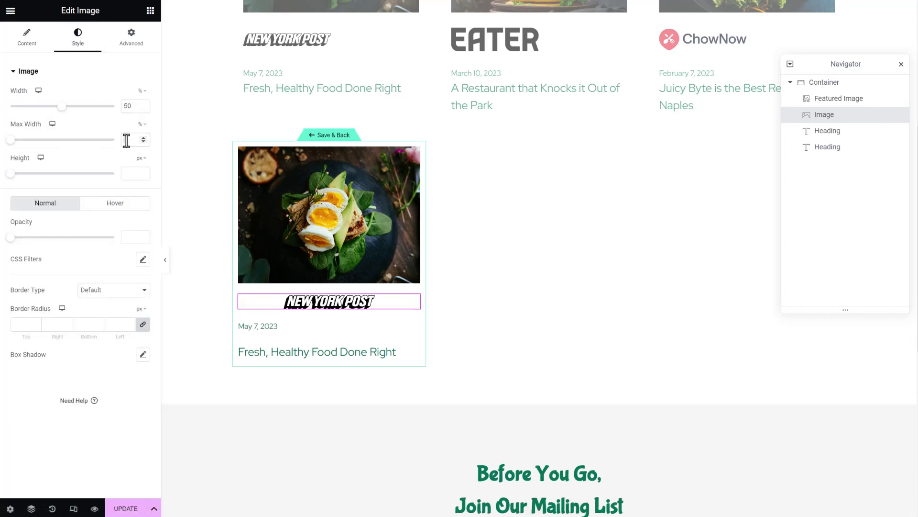
pyautogui.write('50')
pyautogui.write('60')
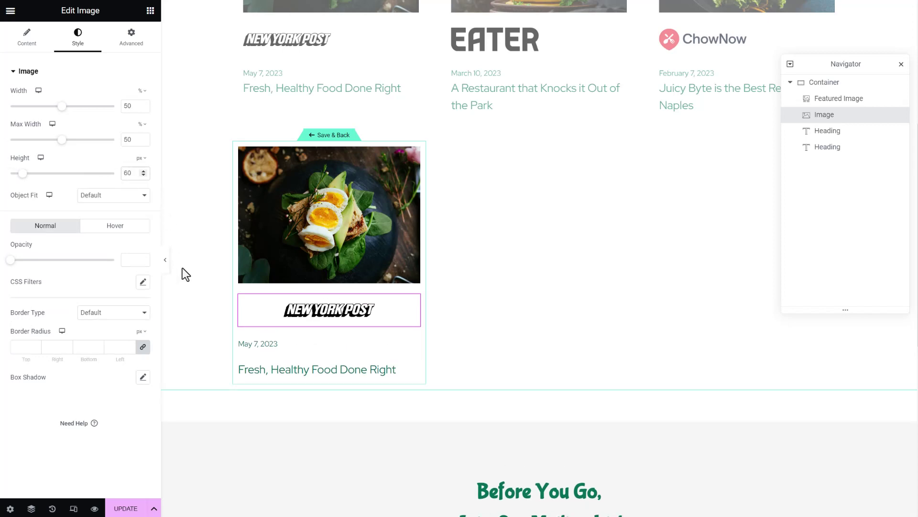
pyautogui.click(29, 48)
pyautogui.click(114, 151)
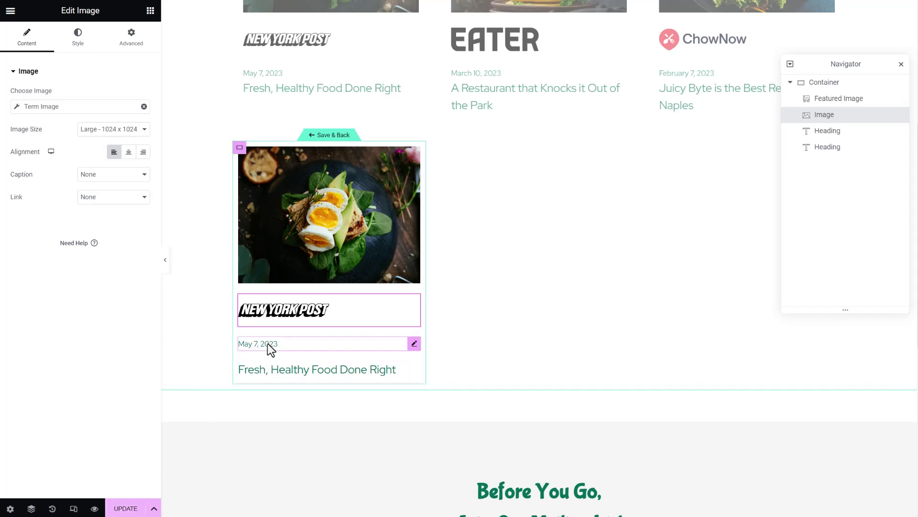
# Unlink the post title heading's margins, set its top margin to -10 px, then save the loop item and return to the archive template.
pyautogui.click(342, 379)
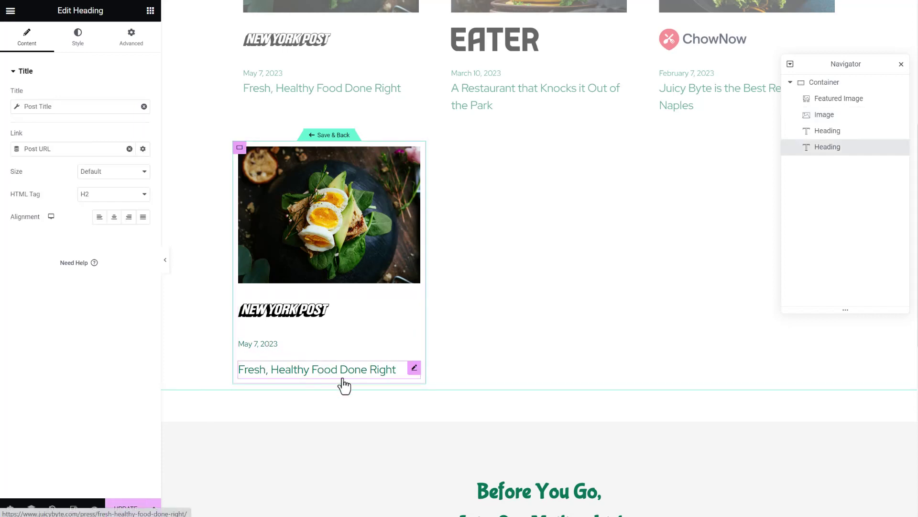
pyautogui.click(134, 37)
pyautogui.click(143, 109)
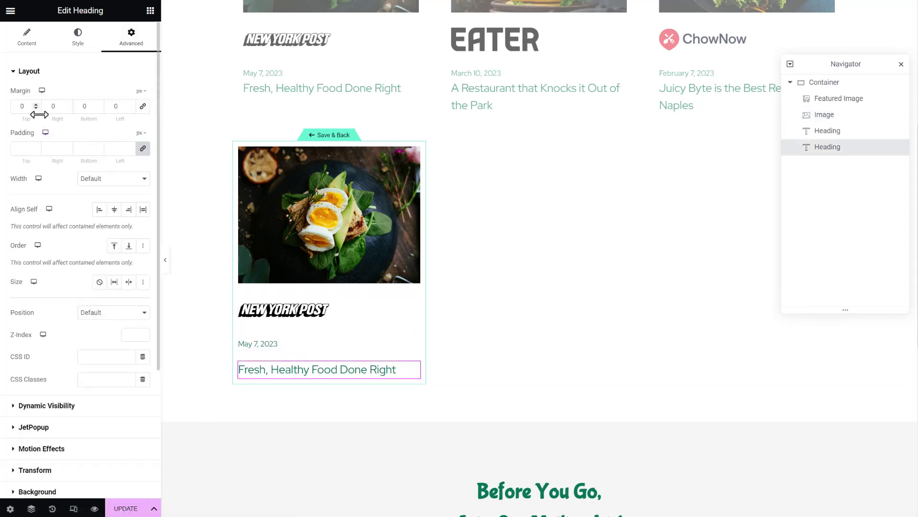
pyautogui.write('-10')
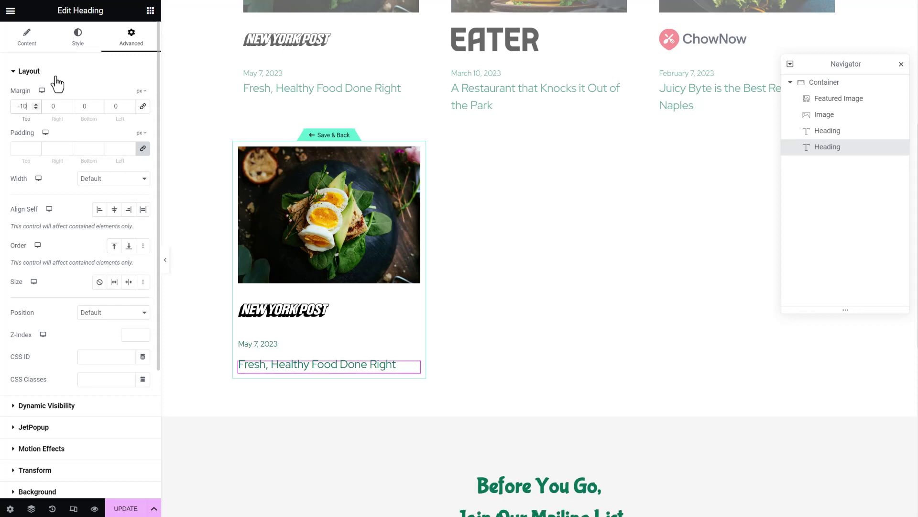
pyautogui.click(126, 508)
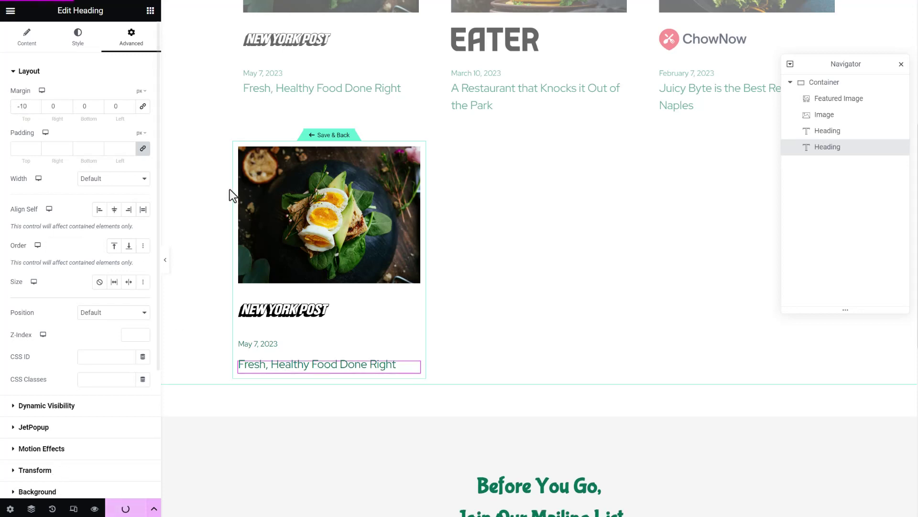
pyautogui.click(330, 136)
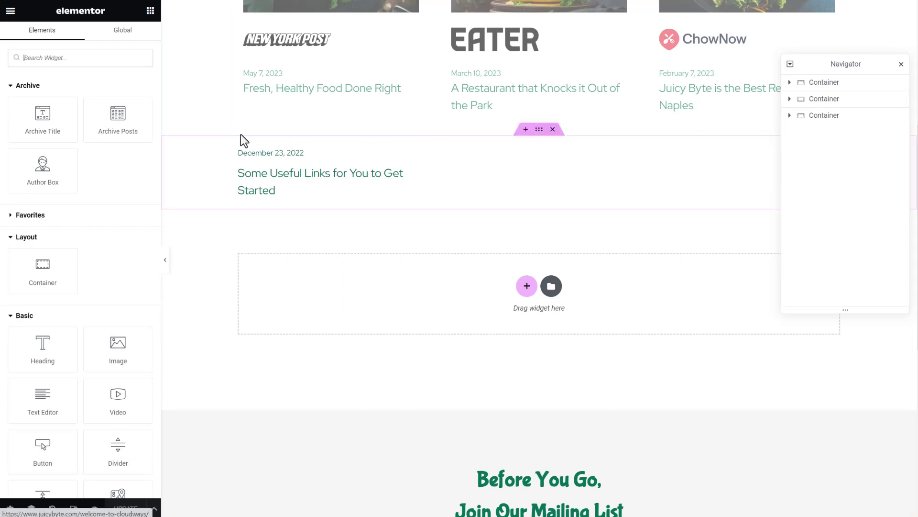
# Assign the "News Archive - Elementor Loop" template to the Loop Grid and turn on equal height.
pyautogui.click(356, 179)
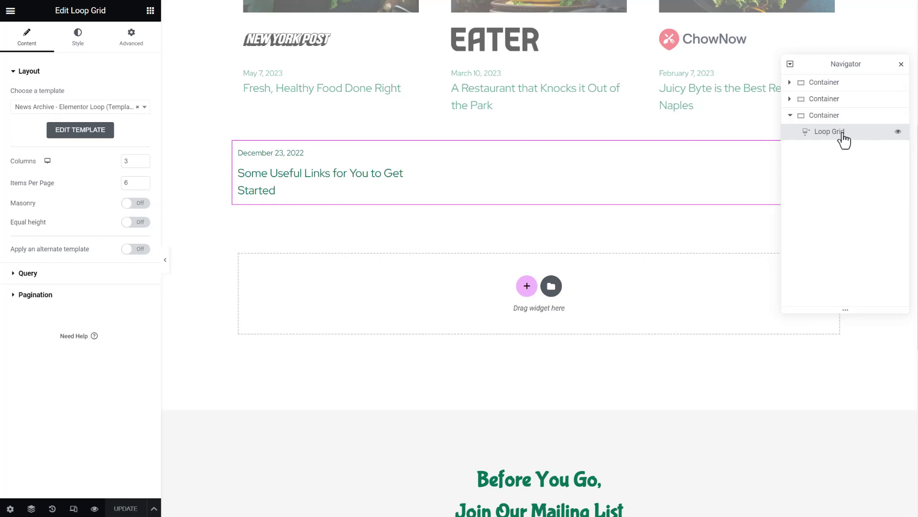
pyautogui.click(73, 110)
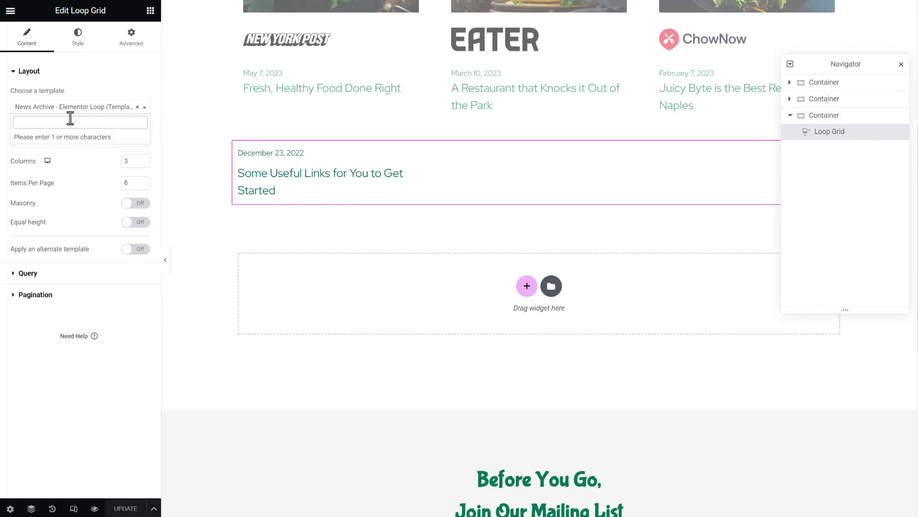
pyautogui.write('News Archive')
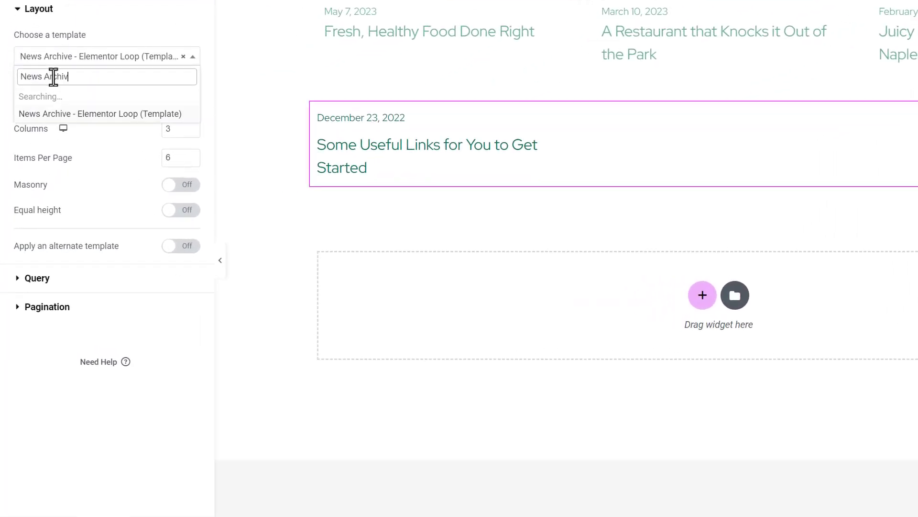
pyautogui.click(107, 98)
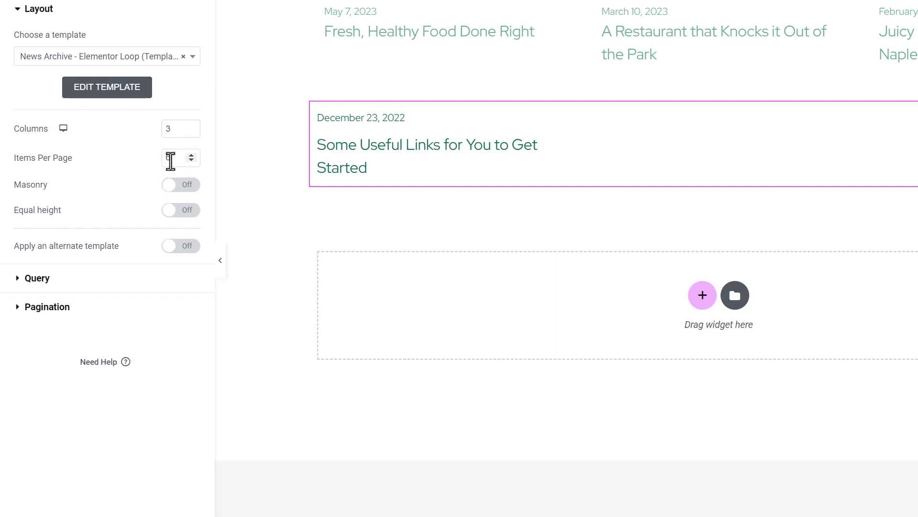
pyautogui.click(177, 210)
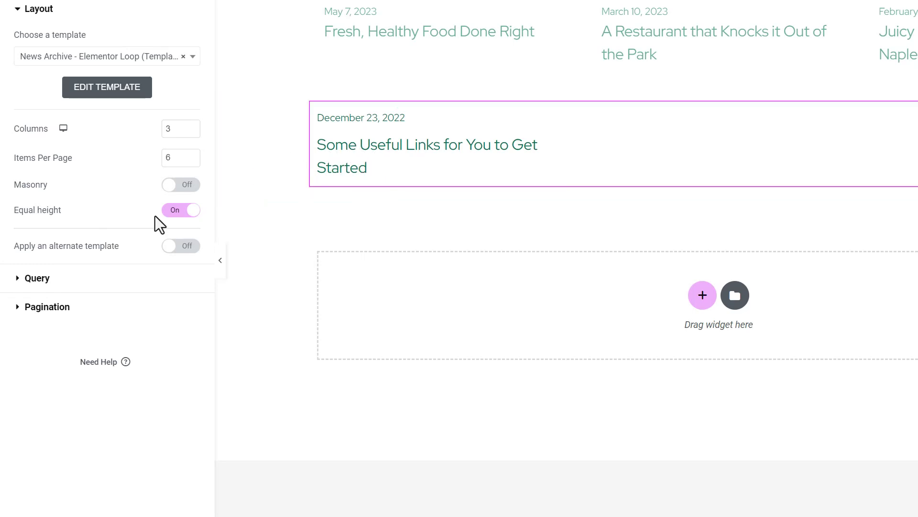
# Set the Loop Grid's query source to Press and update the archive template.
pyautogui.click(34, 287)
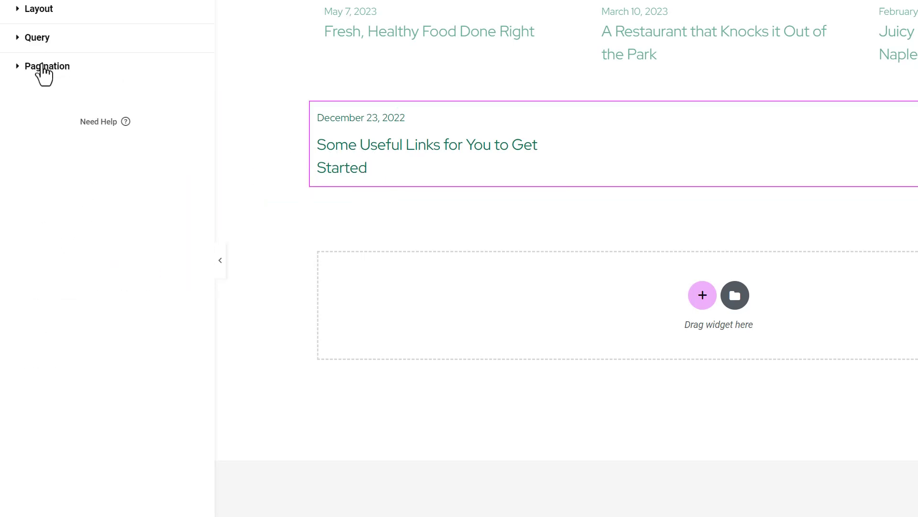
pyautogui.click(44, 39)
pyautogui.click(139, 71)
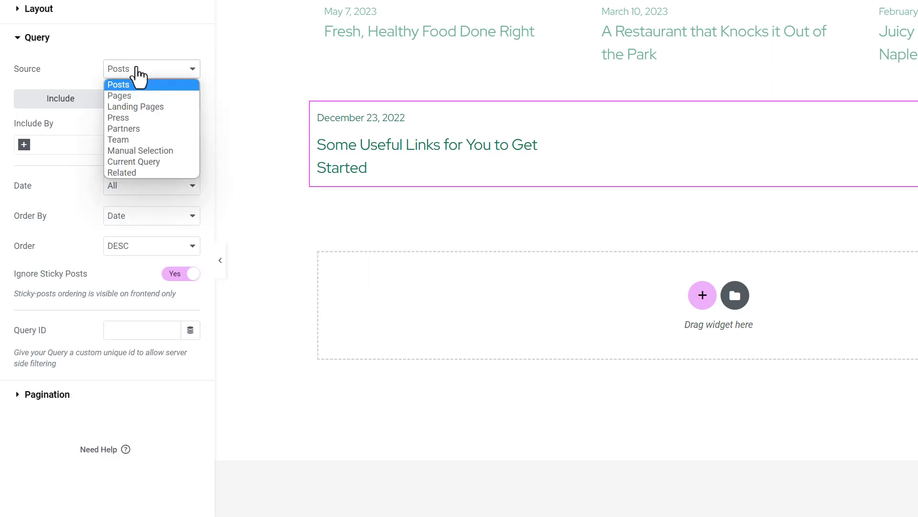
pyautogui.click(136, 117)
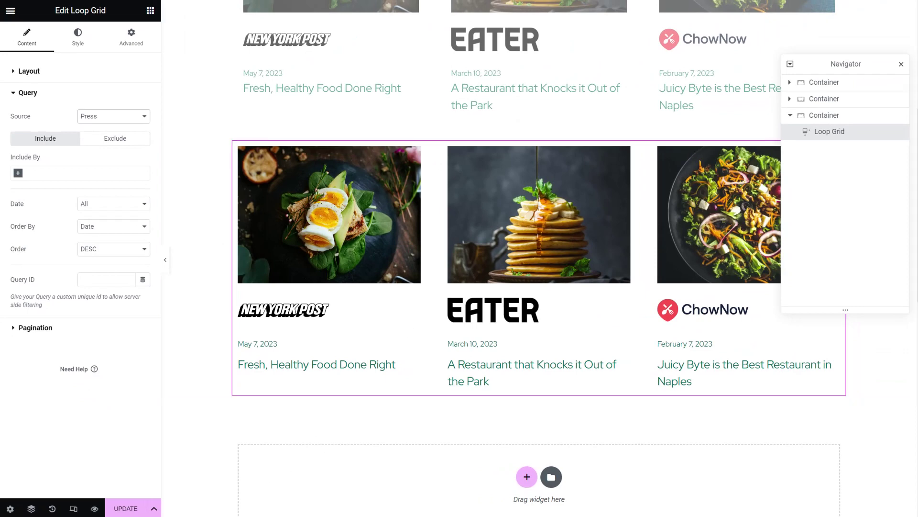
pyautogui.click(125, 510)
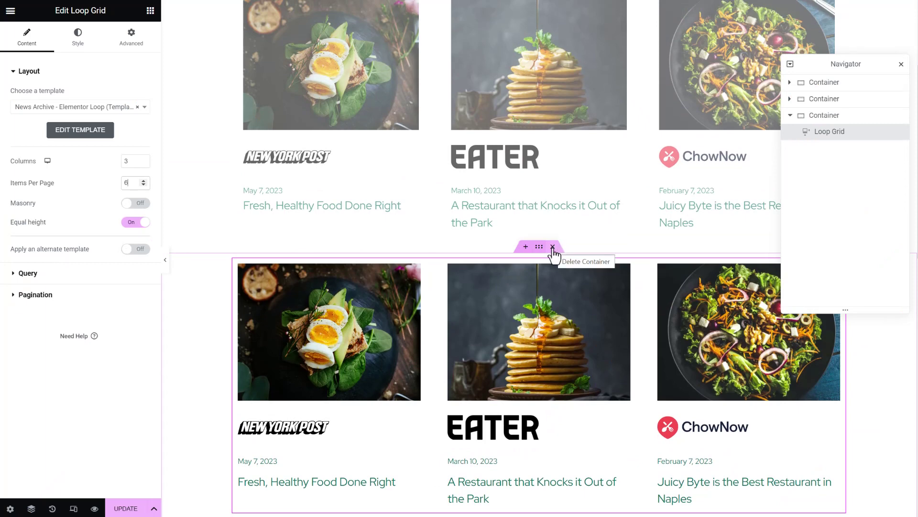
# Delete the container holding the Loop Grid below the JetEngine listing grid.
pyautogui.scroll(3, 553, 254)
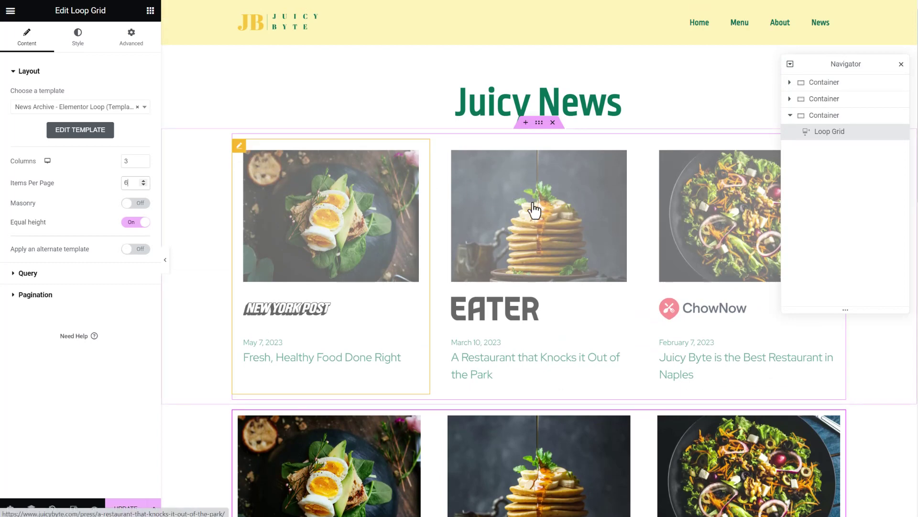
pyautogui.scroll(-3, 533, 208)
pyautogui.scroll(3, 534, 209)
pyautogui.click(552, 398)
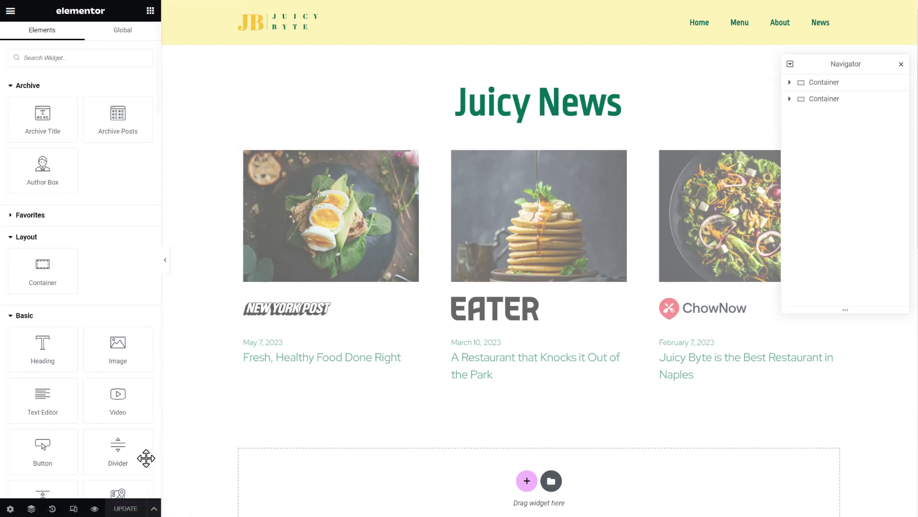
# Switch to the mobile preview and set the Listing Grid's number of columns to 1 for mobile.
pyautogui.click(74, 508)
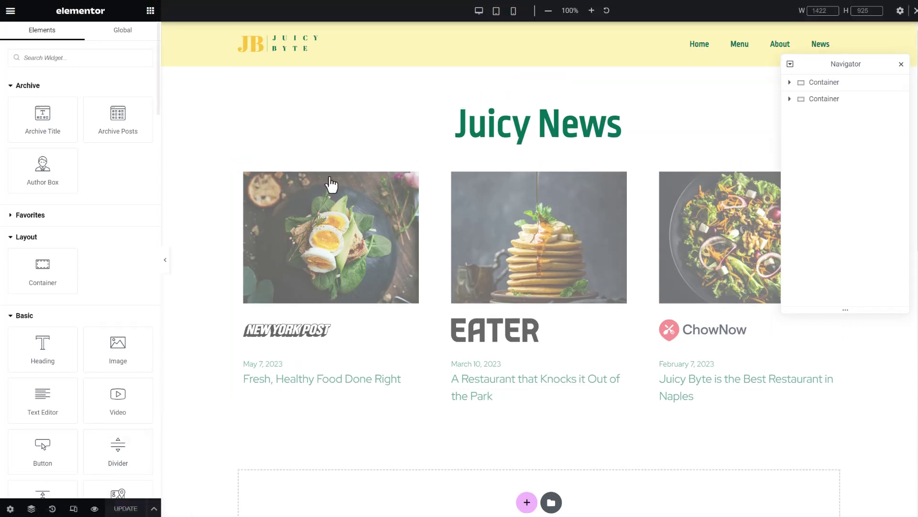
pyautogui.click(514, 11)
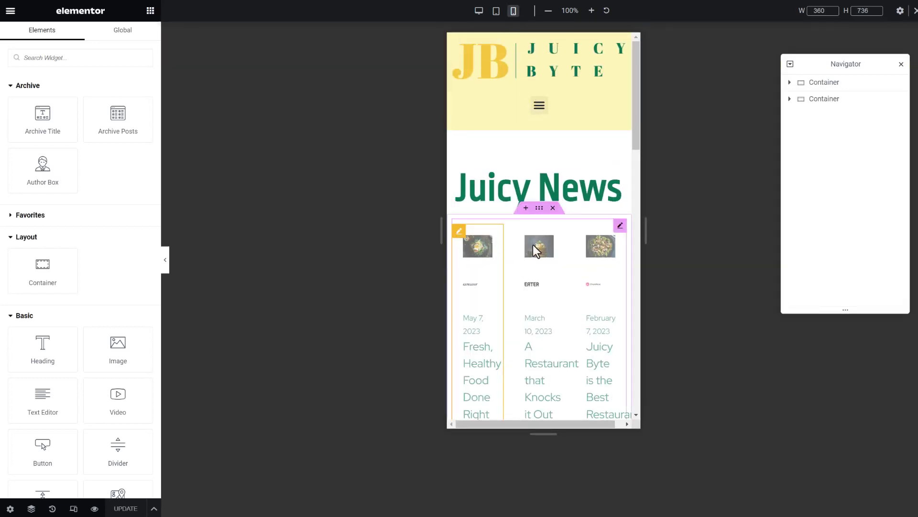
pyautogui.scroll(-3, 527, 263)
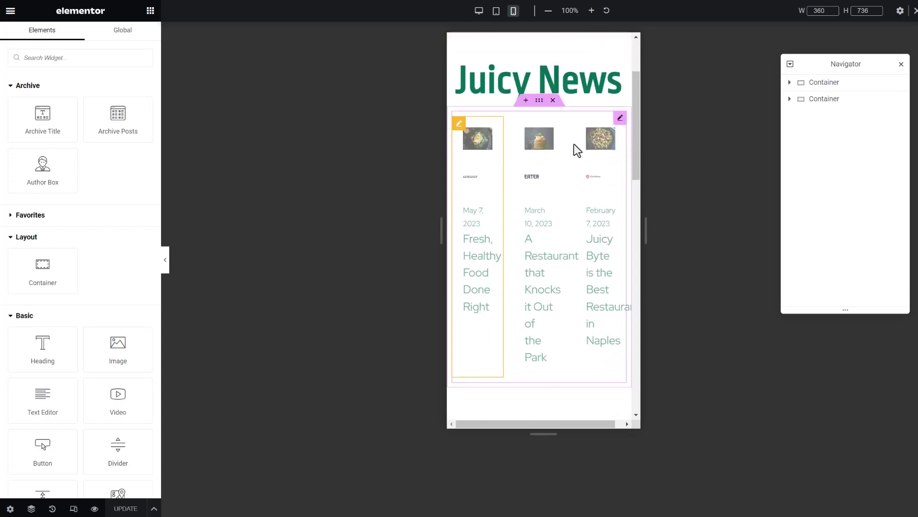
pyautogui.scroll(3, 468, 220)
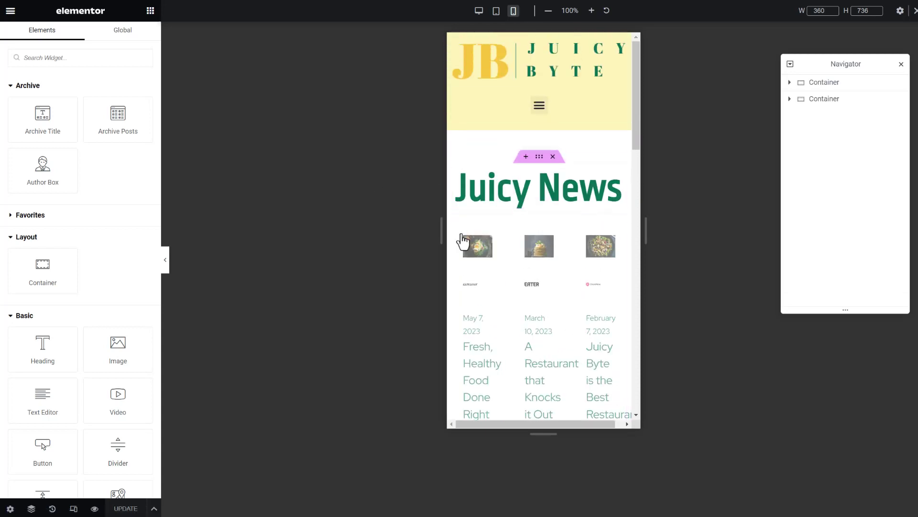
pyautogui.click(477, 250)
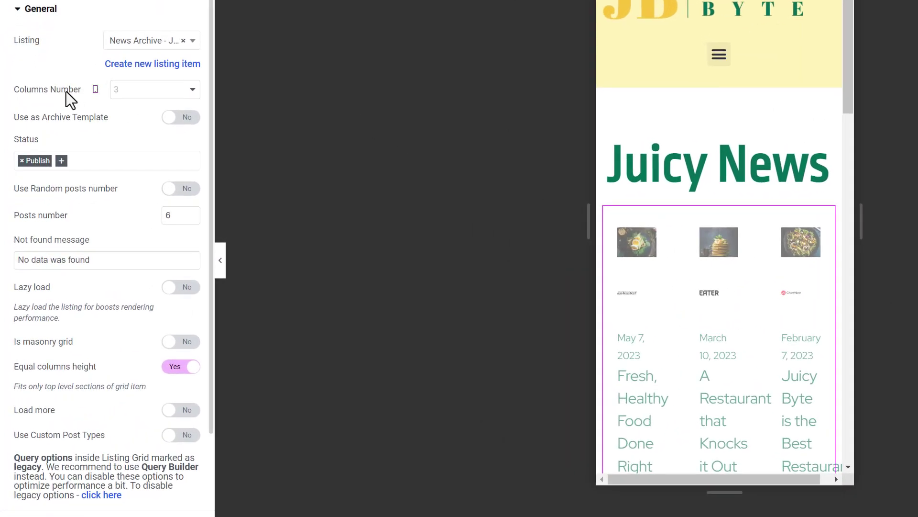
pyautogui.click(135, 92)
pyautogui.click(131, 107)
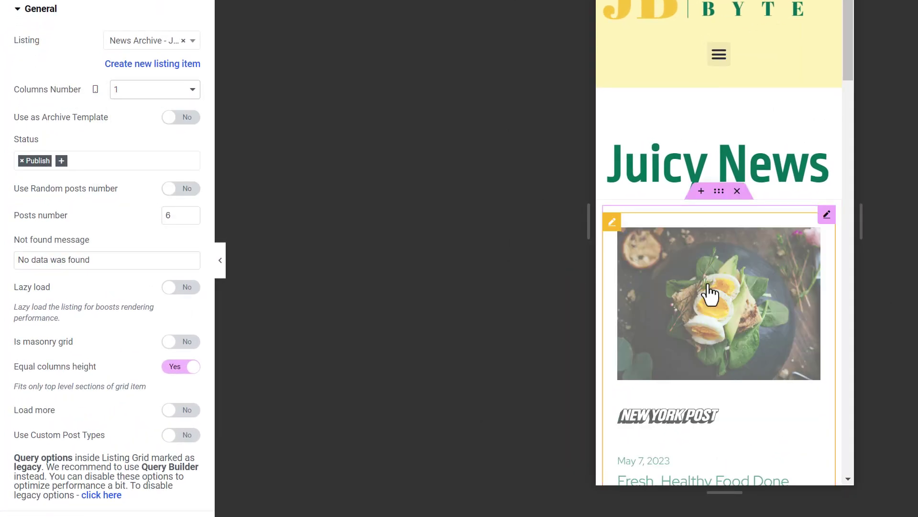
# Review the news cards in the mobile preview, update the template and return to the desktop view.
pyautogui.scroll(-12, 709, 293)
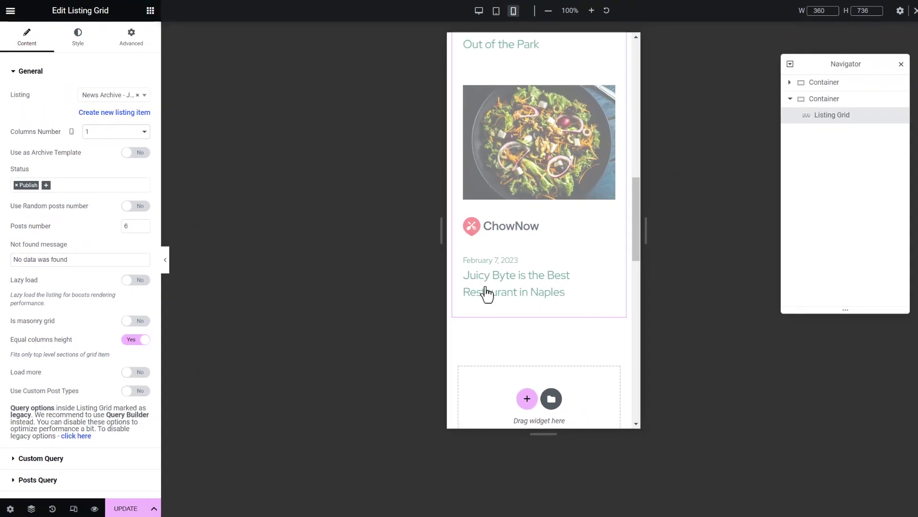
pyautogui.scroll(-3, 502, 291)
pyautogui.scroll(12, 517, 287)
pyautogui.scroll(4, 519, 291)
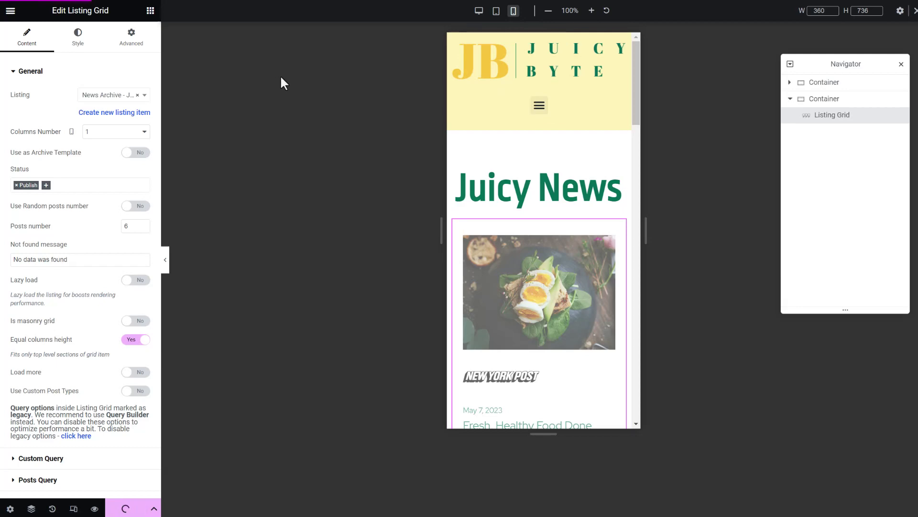
pyautogui.click(479, 11)
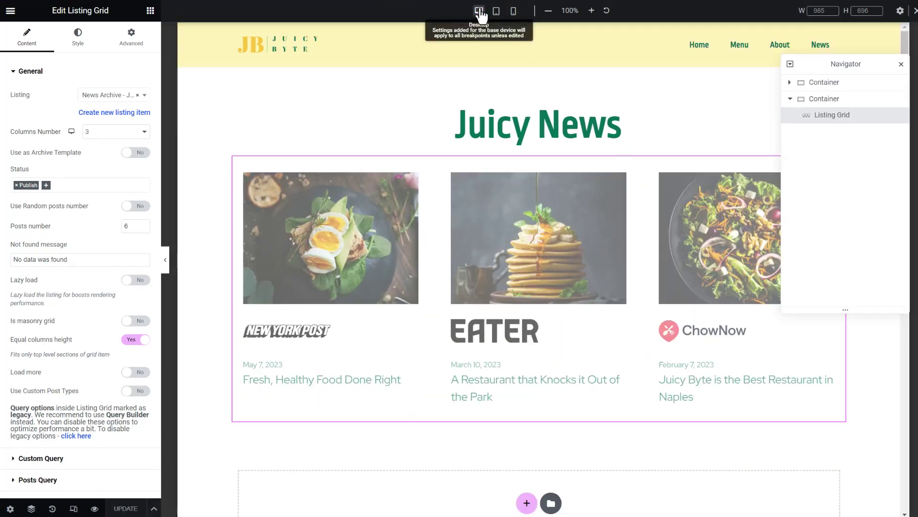